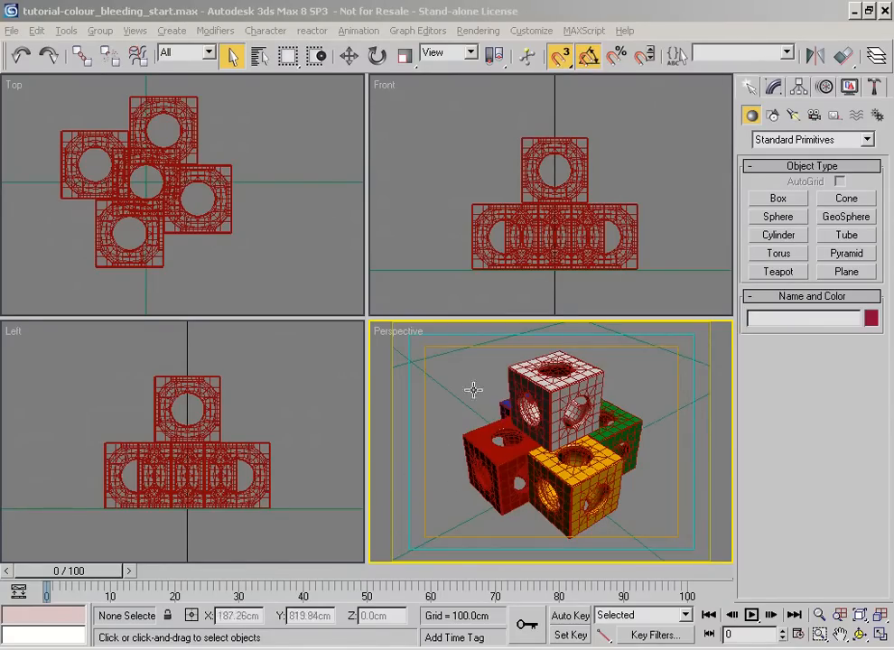
# Render the Perspective view of the stacked cubes and keep the rendered frame over the Top viewport.
pyautogui.moveTo(575, 69); pyautogui.dragTo(357, 24)
pyautogui.click(884, 62)
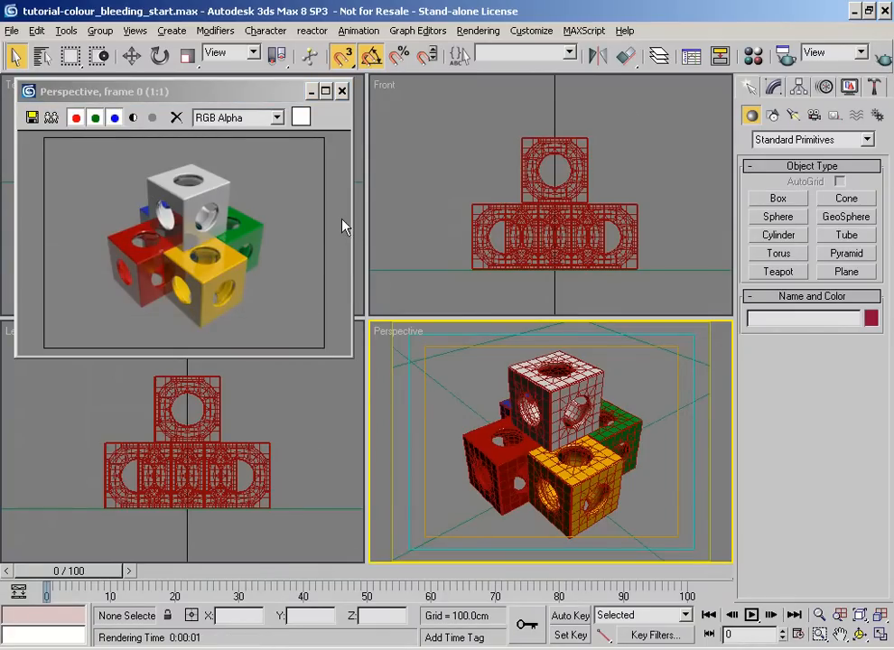
pyautogui.moveTo(200, 94); pyautogui.dragTo(197, 93)
# Open the Material Editor beside the render and show its sample slots as a 6 x 4 grid.
pyautogui.click(753, 57)
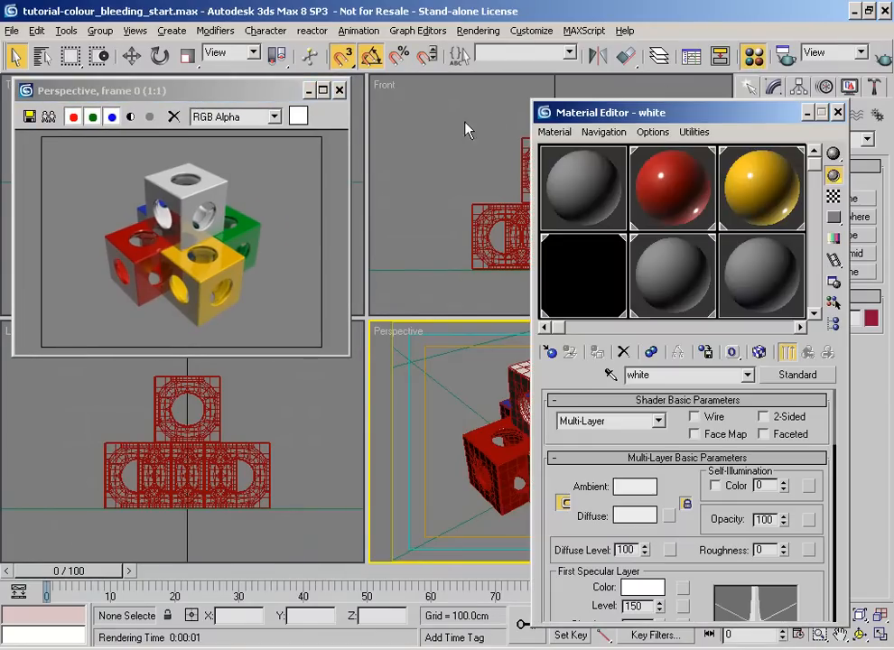
pyautogui.moveTo(624, 110); pyautogui.dragTo(645, 36)
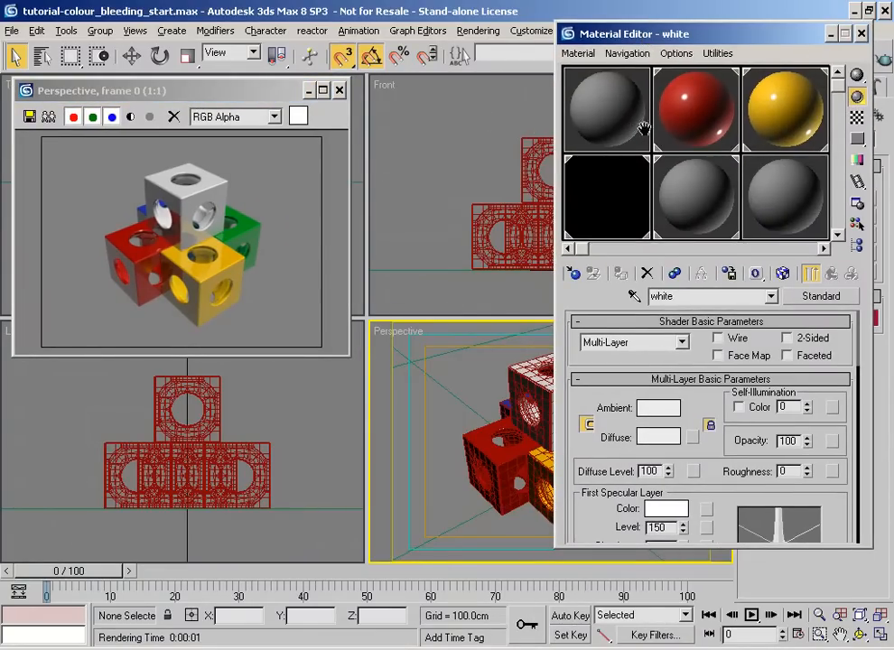
pyautogui.click(685, 135)
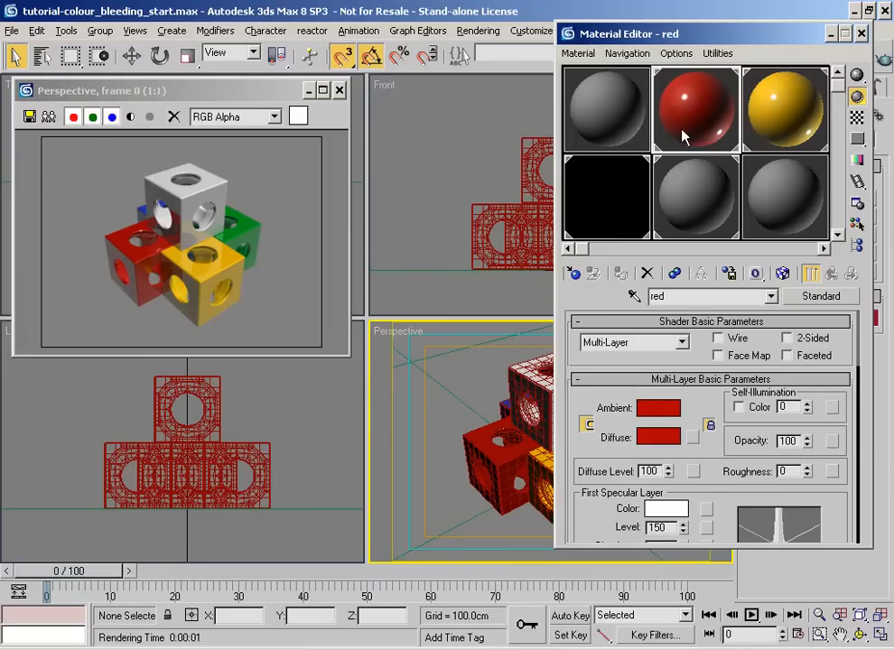
pyautogui.rightClick(730, 122)
pyautogui.click(736, 259)
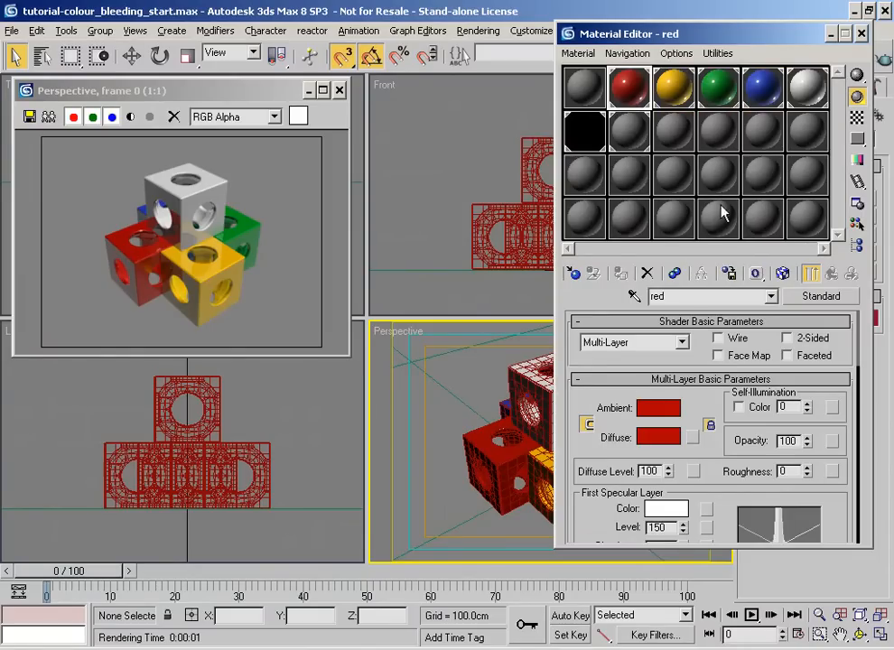
pyautogui.moveTo(682, 34); pyautogui.dragTo(544, 30)
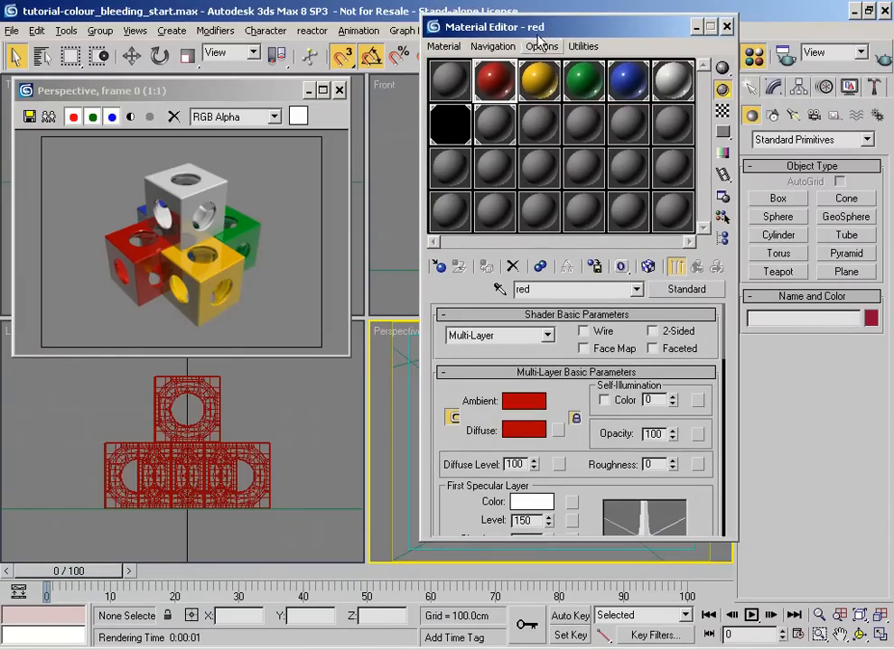
# Look through the yellow, green, blue and white materials, return to red and extend the Material Editor's height.
pyautogui.click(540, 88)
pyautogui.click(582, 90)
pyautogui.click(626, 83)
pyautogui.click(656, 86)
pyautogui.click(509, 92)
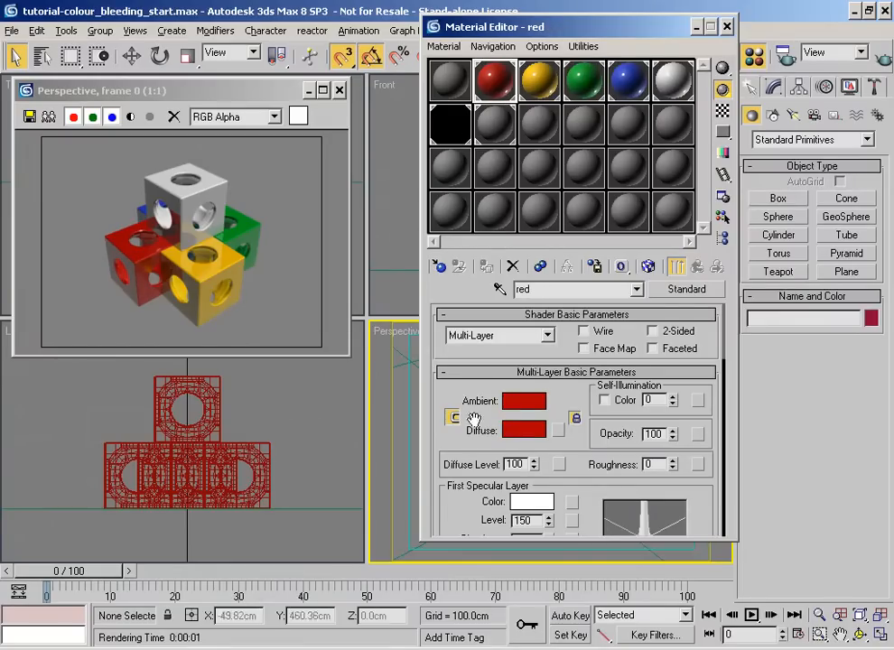
pyautogui.moveTo(485, 540); pyautogui.dragTo(485, 645)
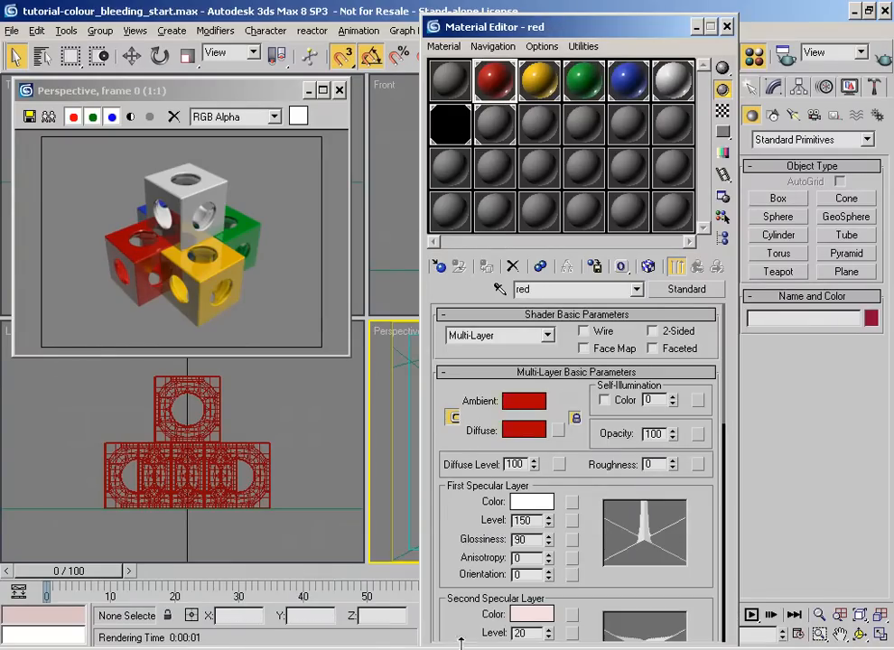
# Review the shader types for the red material, keeping Multi-Layer, and compare it with an unused default material.
pyautogui.click(548, 336)
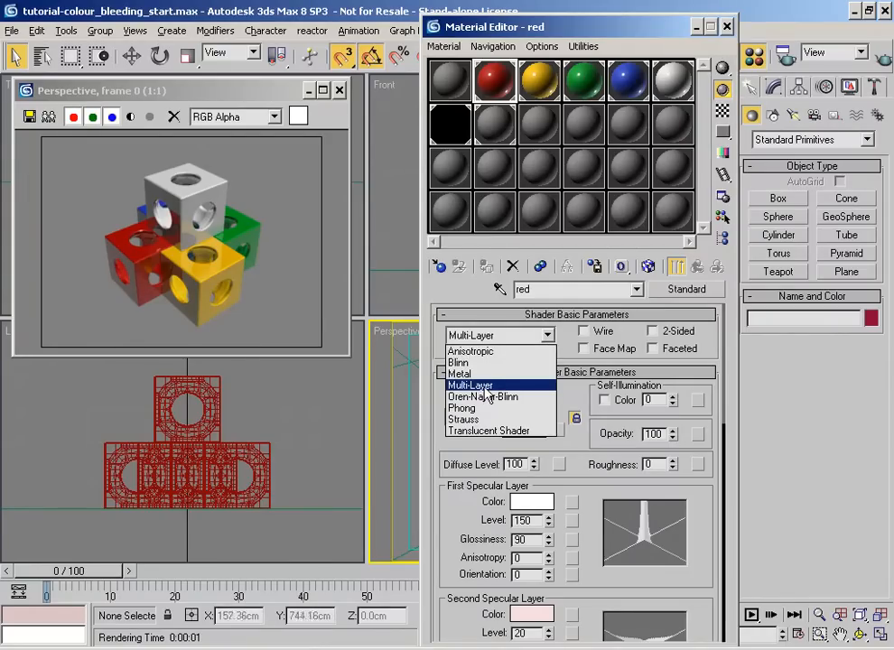
pyautogui.click(458, 523)
pyautogui.moveTo(459, 523); pyautogui.dragTo(477, 493)
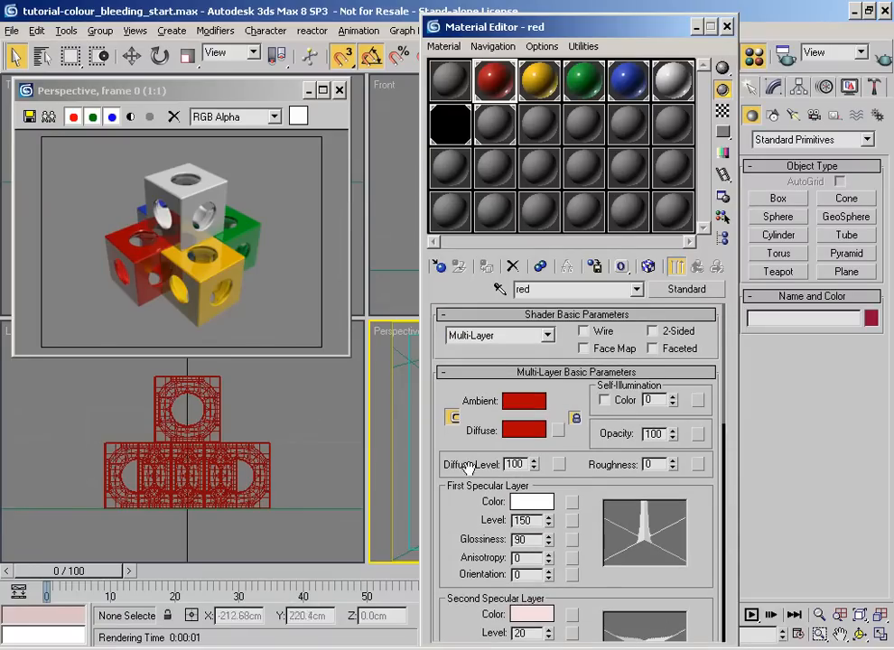
pyautogui.click(547, 338)
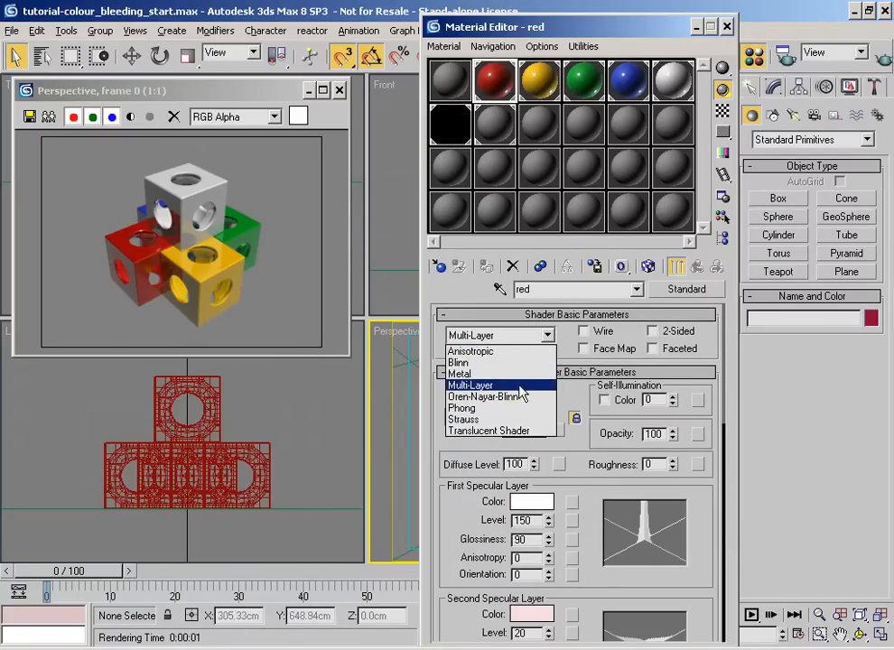
pyautogui.click(482, 520)
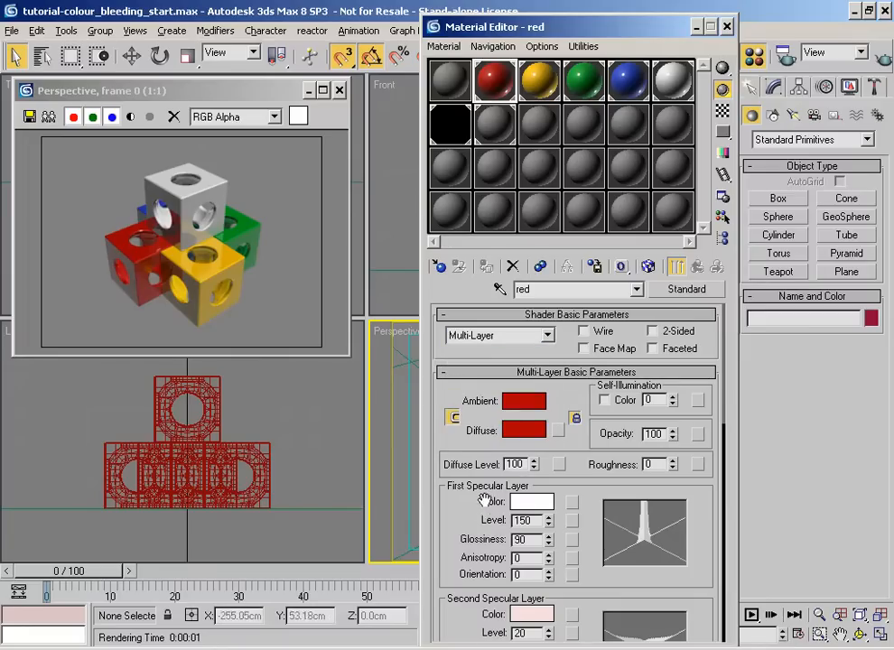
pyautogui.click(533, 142)
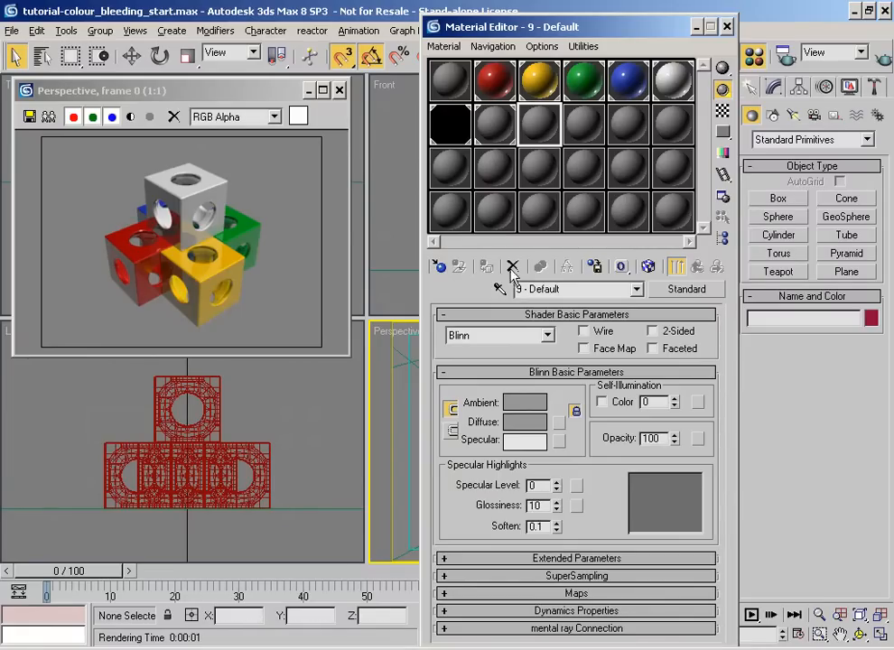
pyautogui.click(492, 80)
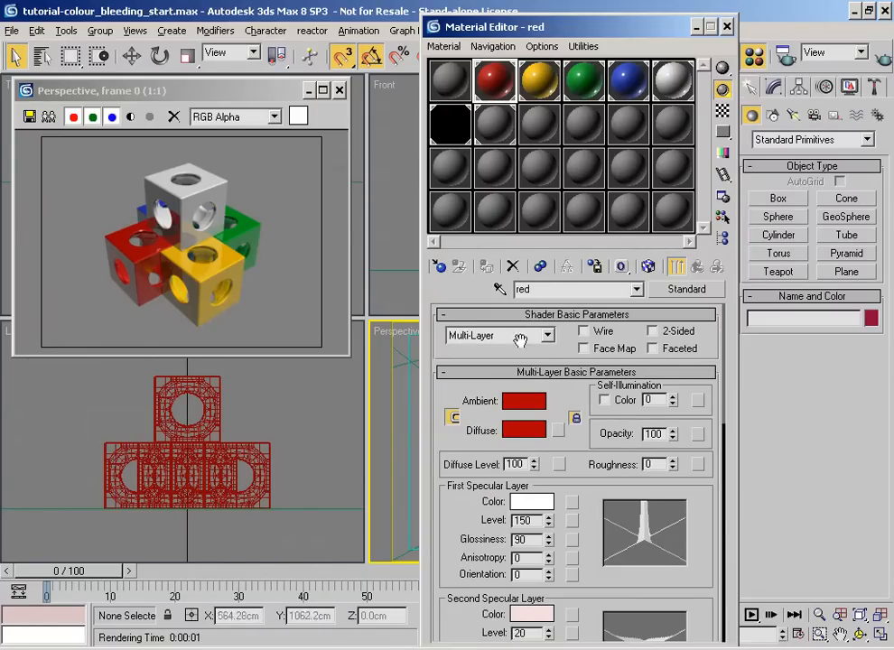
# Examine the level, glossiness and highlight curves of the red material's first and second specular layers.
pyautogui.scroll(-5, 486, 434)
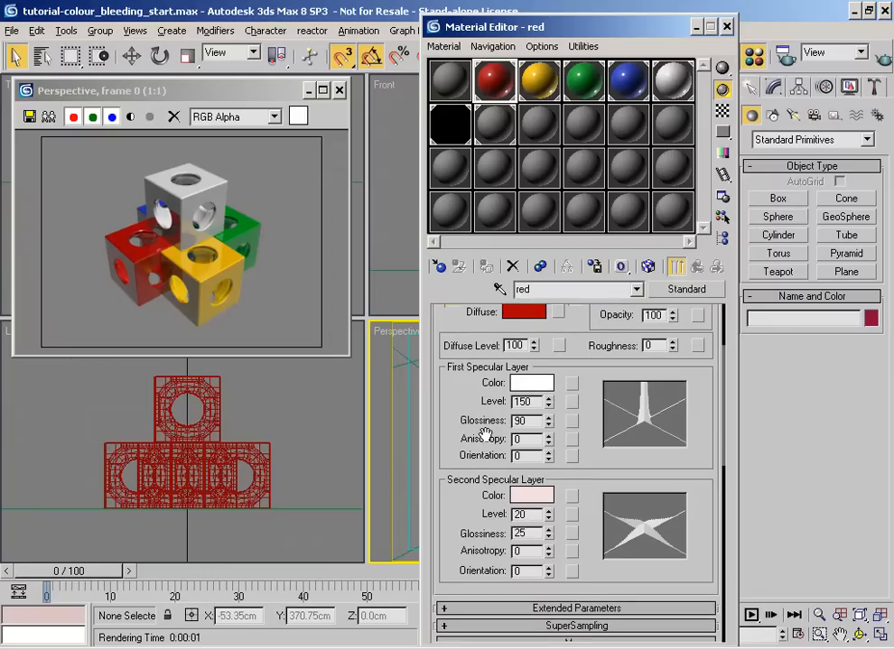
pyautogui.scroll(5, 486, 434)
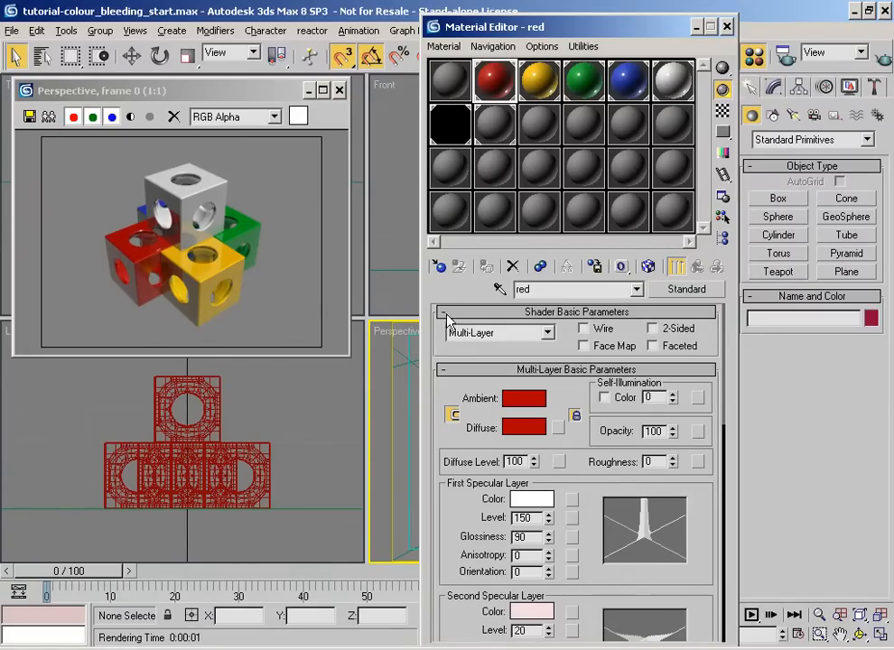
pyautogui.doubleClick(533, 519)
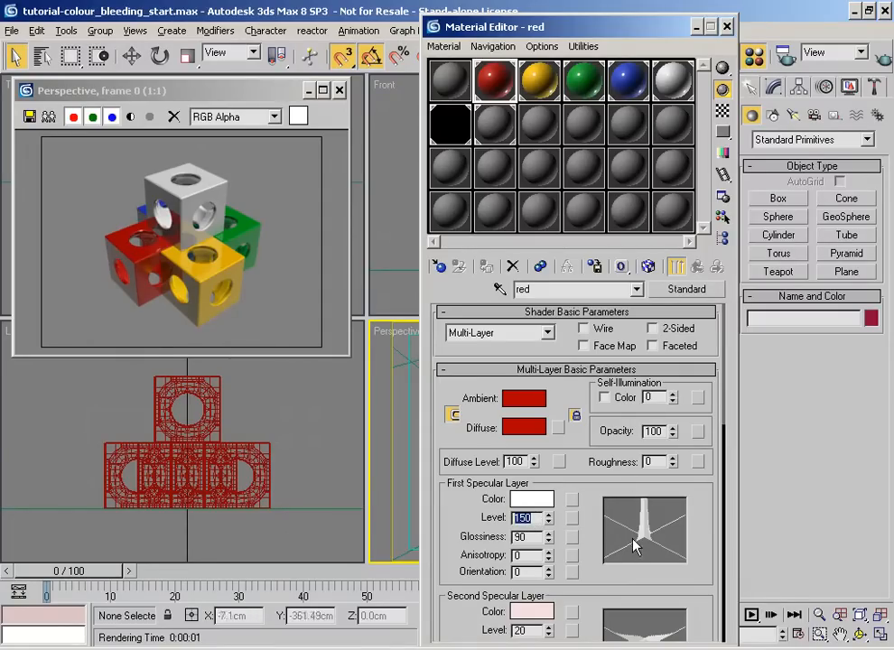
pyautogui.scroll(-3, 474, 533)
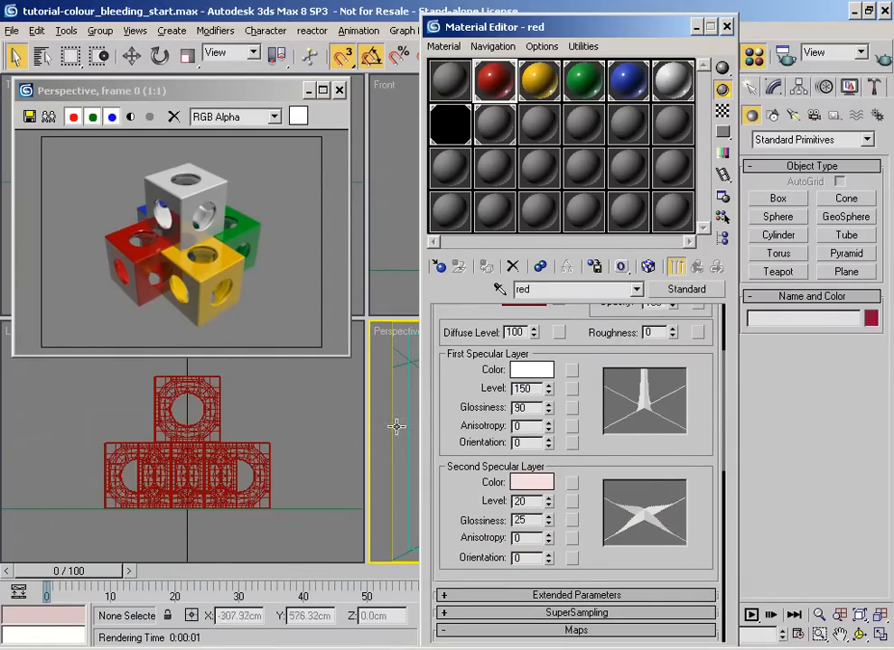
pyautogui.moveTo(476, 506); pyautogui.dragTo(473, 489)
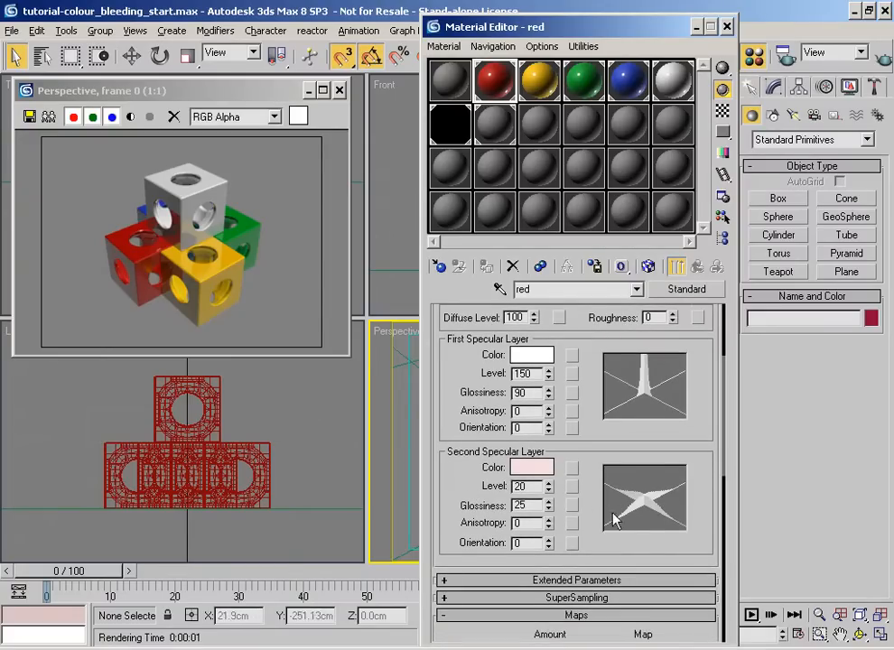
pyautogui.moveTo(463, 447); pyautogui.dragTo(457, 528)
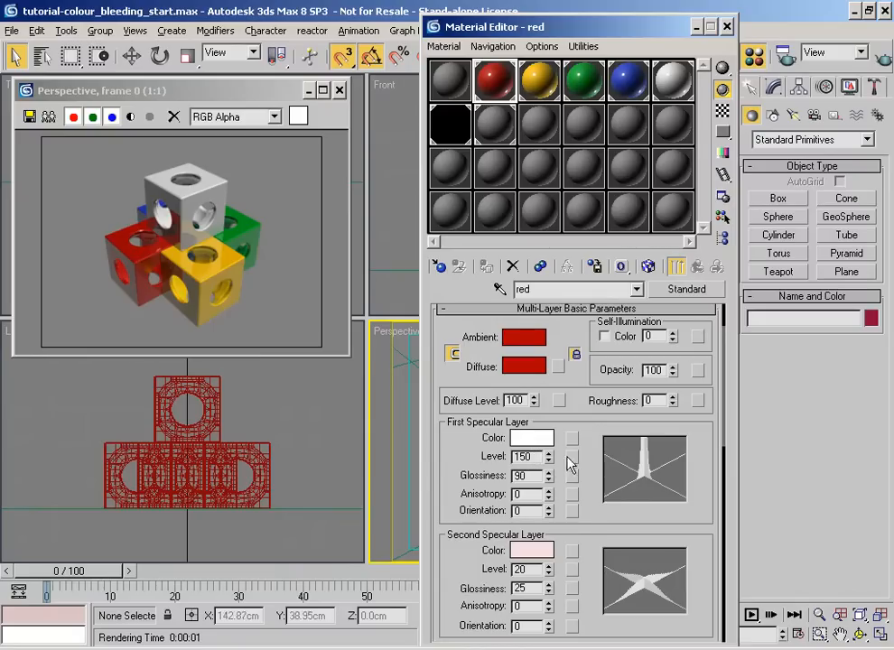
pyautogui.moveTo(484, 476); pyautogui.dragTo(475, 523)
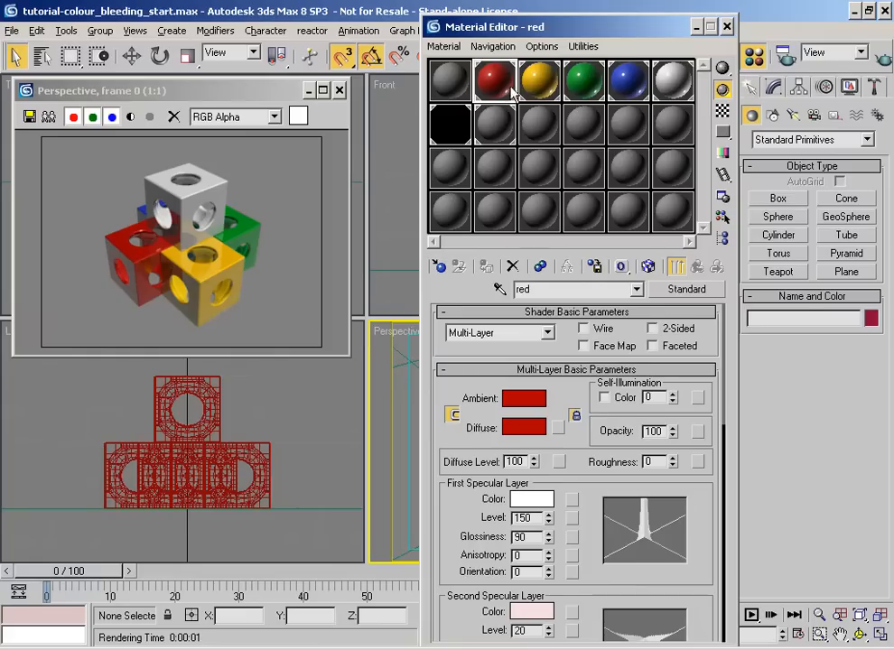
# Compare the shader settings and specular layer colours of the yellow, green, blue and white materials.
pyautogui.click(540, 83)
pyautogui.click(583, 88)
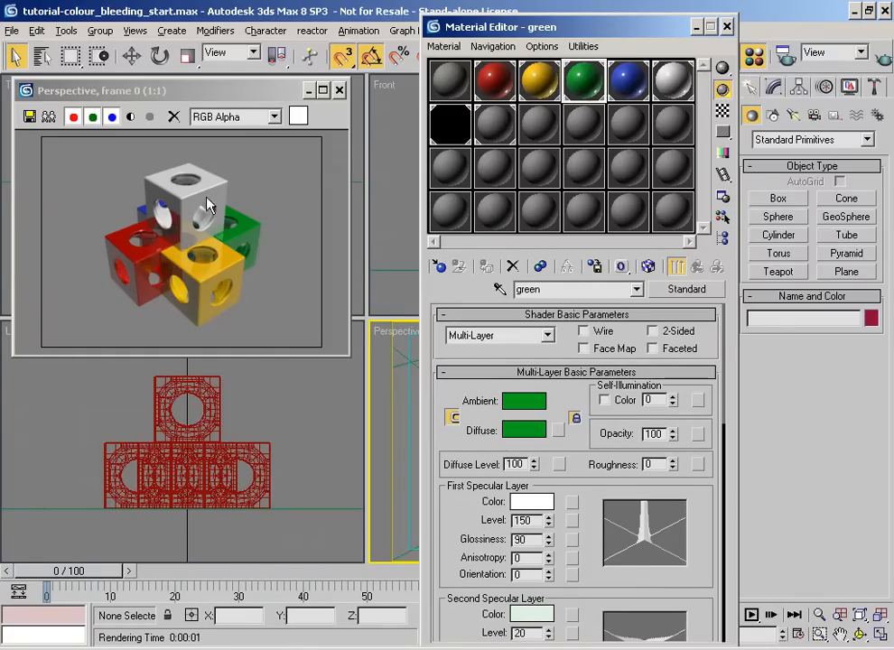
pyautogui.click(540, 83)
pyautogui.click(584, 82)
pyautogui.click(628, 81)
pyautogui.click(672, 82)
pyautogui.moveTo(475, 594); pyautogui.dragTo(472, 590)
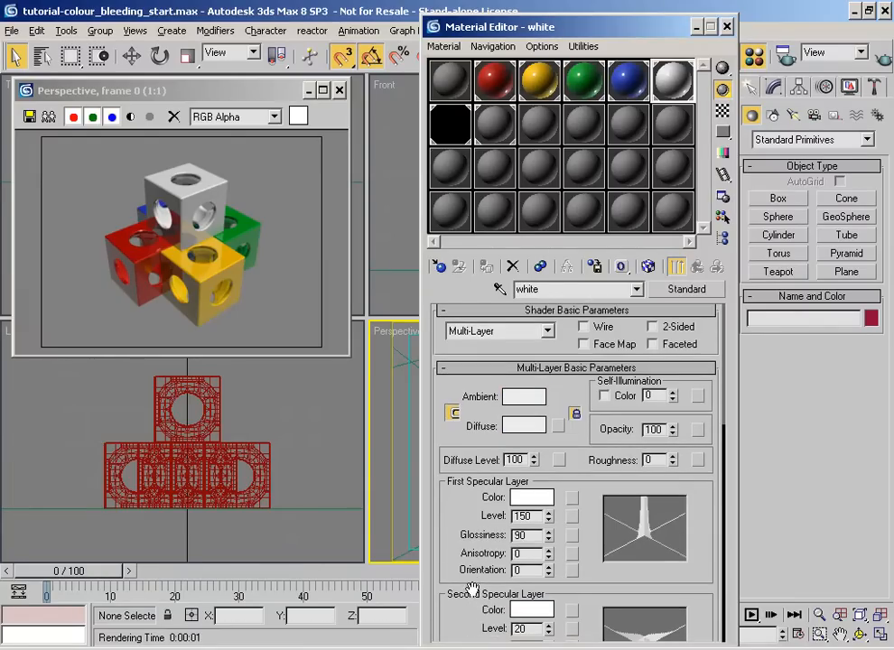
pyautogui.click(544, 86)
pyautogui.click(585, 88)
pyautogui.click(621, 95)
pyautogui.click(674, 81)
pyautogui.click(544, 80)
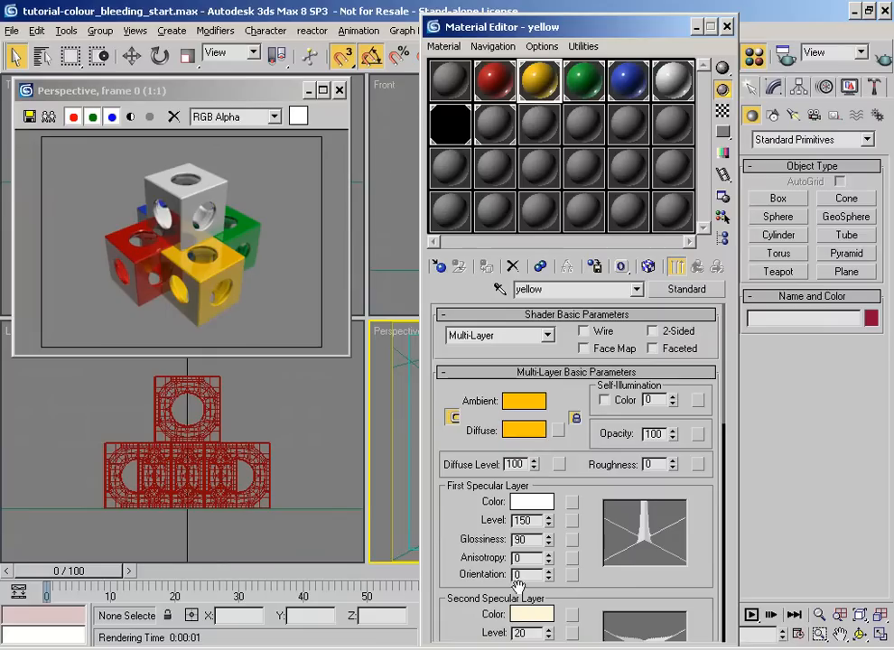
# Display the ground material's settings and select the ground plane in the Perspective view.
pyautogui.click(493, 130)
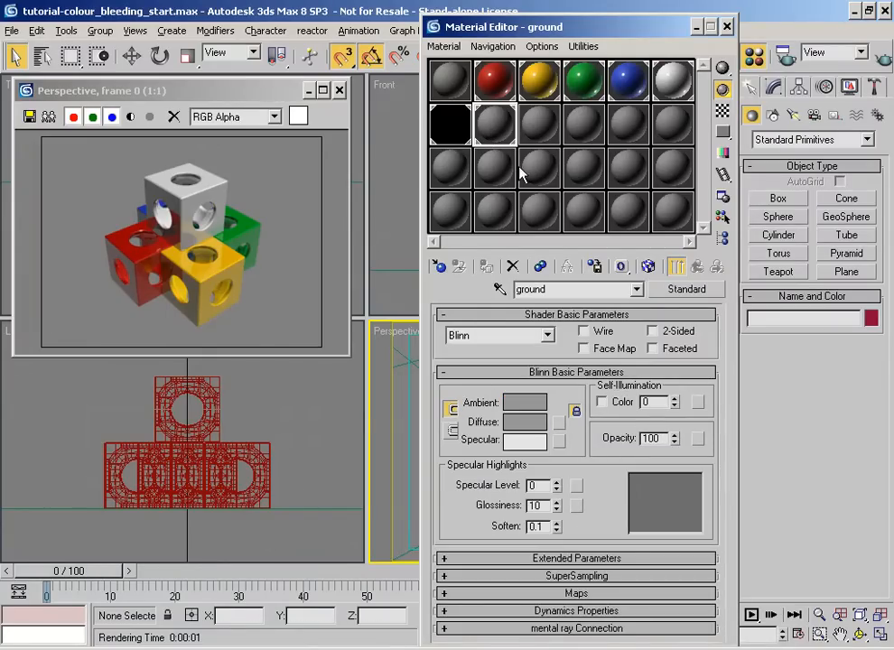
pyautogui.moveTo(540, 32); pyautogui.dragTo(268, 20)
pyautogui.click(636, 389)
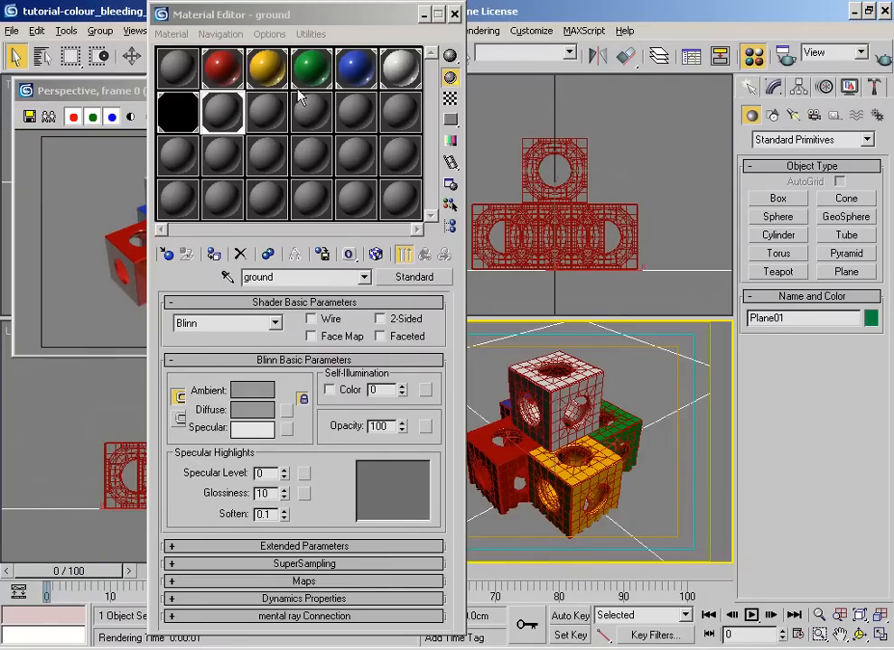
pyautogui.moveTo(200, 25); pyautogui.dragTo(583, 7)
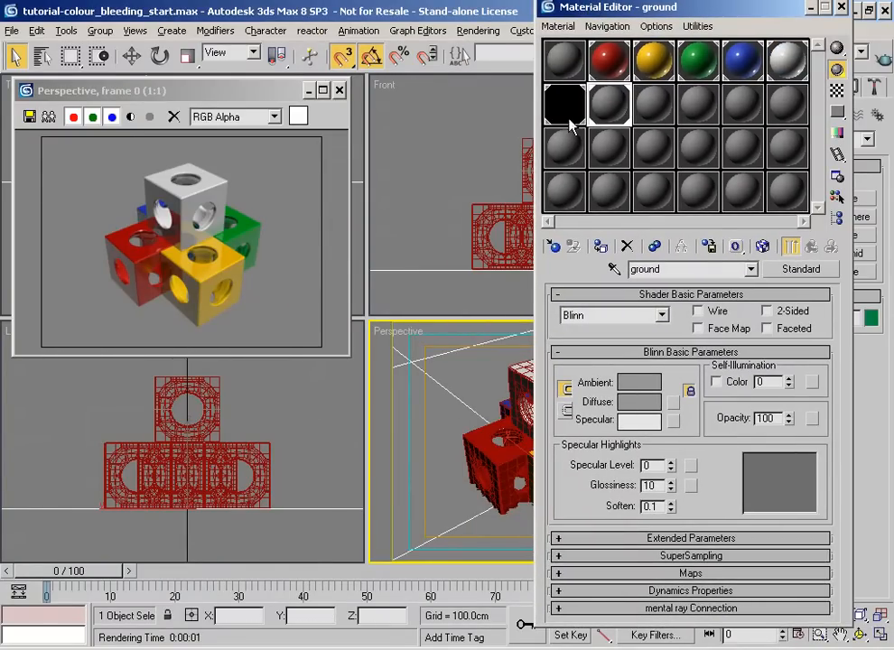
# Inspect the red material's Falloff reflection map and its nested Raytrace map, and return to the material's top level.
pyautogui.click(617, 68)
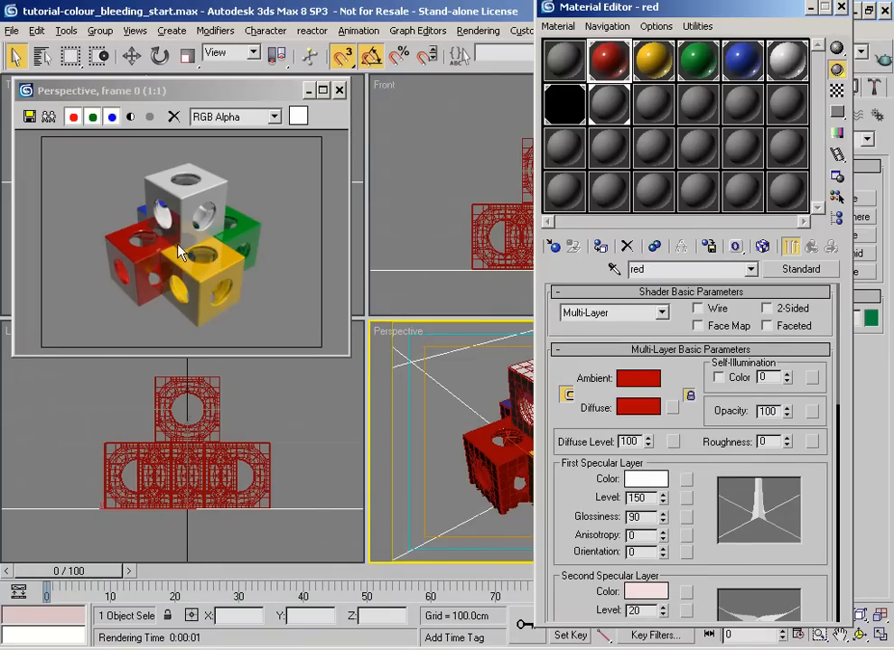
pyautogui.moveTo(601, 479); pyautogui.dragTo(602, 276)
pyautogui.moveTo(605, 511); pyautogui.dragTo(589, 249)
pyautogui.click(728, 540)
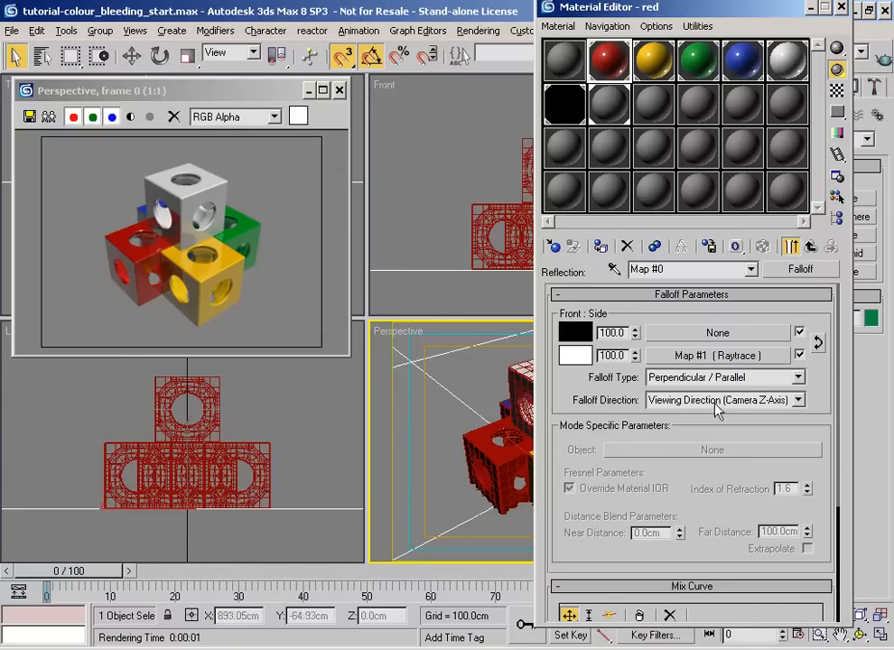
pyautogui.click(673, 355)
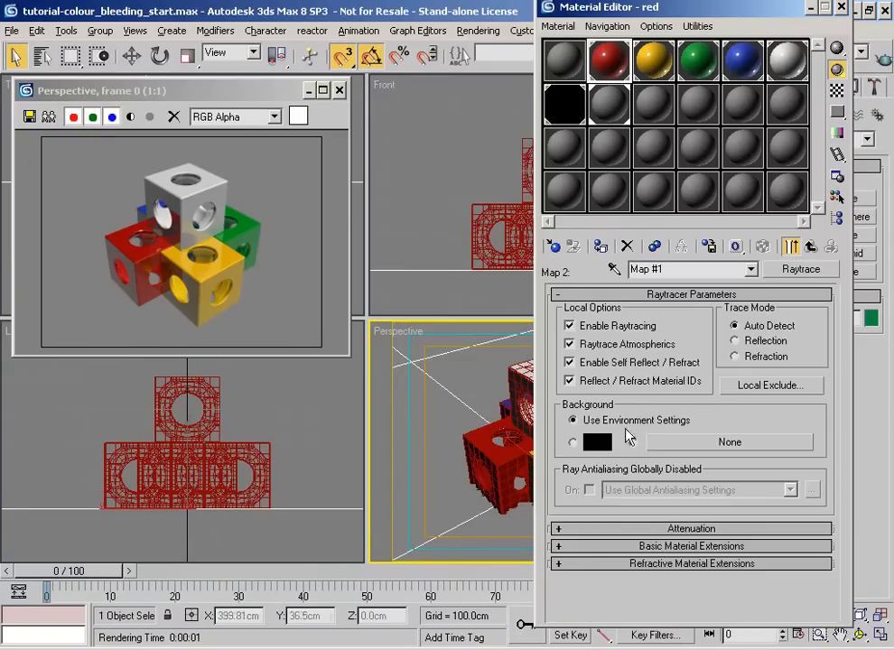
pyautogui.click(791, 245)
pyautogui.moveTo(732, 530)
pyautogui.mouseDown()
pyautogui.moveTo(731, 489)
pyautogui.moveTo(737, 543)
pyautogui.mouseUp()
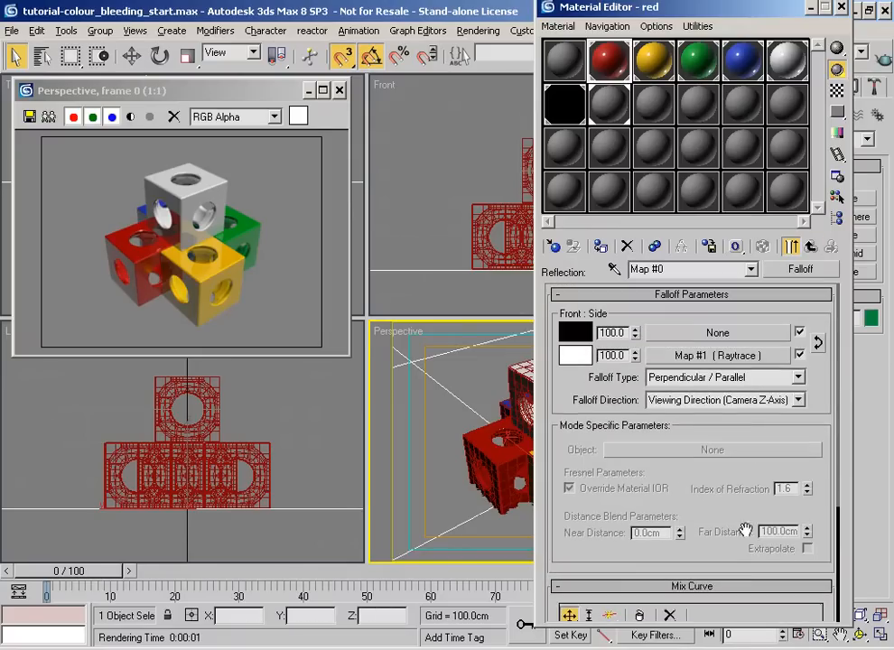
pyautogui.click(811, 248)
pyautogui.moveTo(828, 307); pyautogui.dragTo(750, 598)
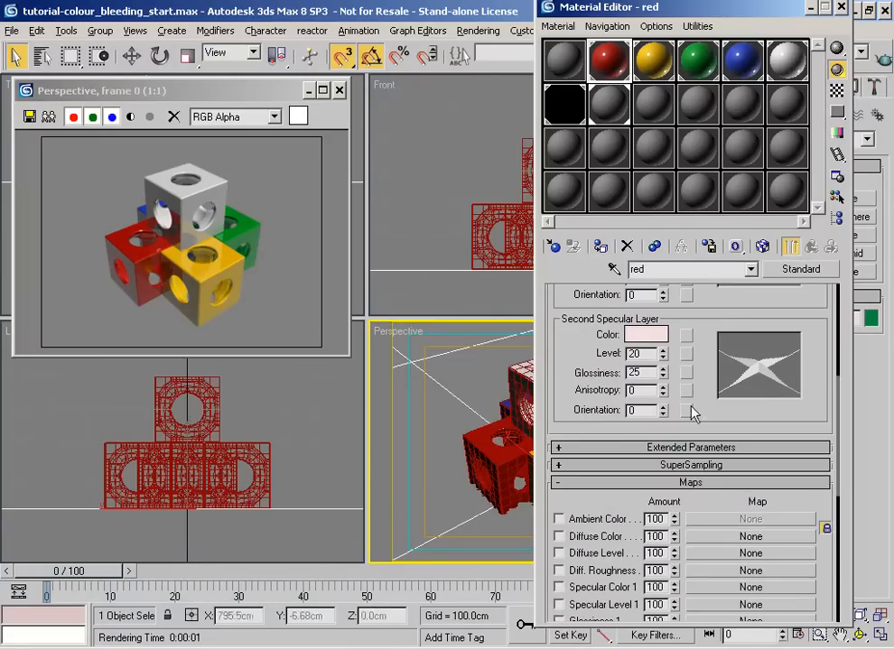
# Minimize the Material Editor and the rendered frame to clear the viewports.
pyautogui.moveTo(711, 320); pyautogui.dragTo(678, 515)
pyautogui.moveTo(587, 515); pyautogui.dragTo(582, 585)
pyautogui.moveTo(727, 4); pyautogui.dragTo(610, 66)
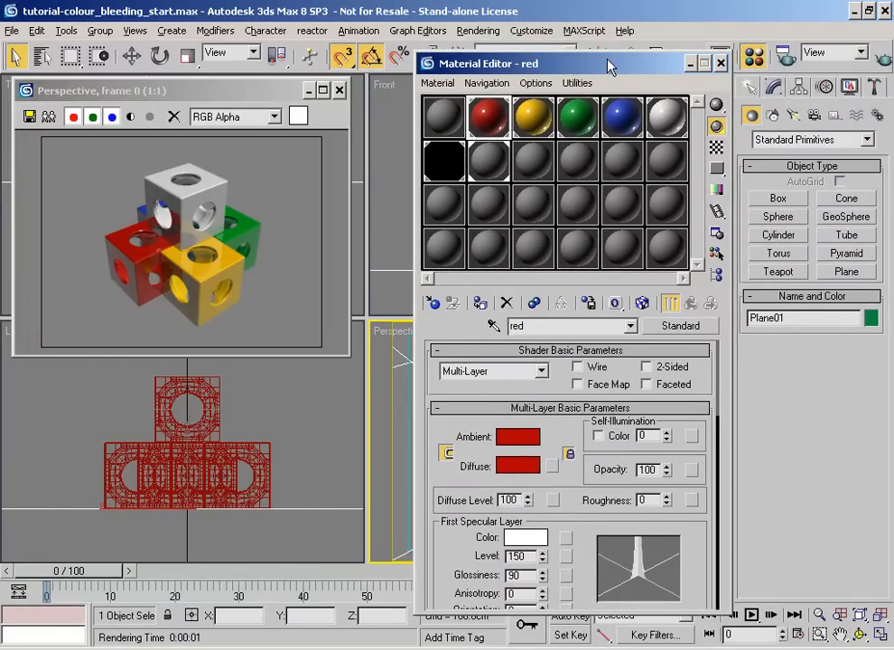
pyautogui.moveTo(610, 66); pyautogui.dragTo(469, 51)
pyautogui.click(550, 50)
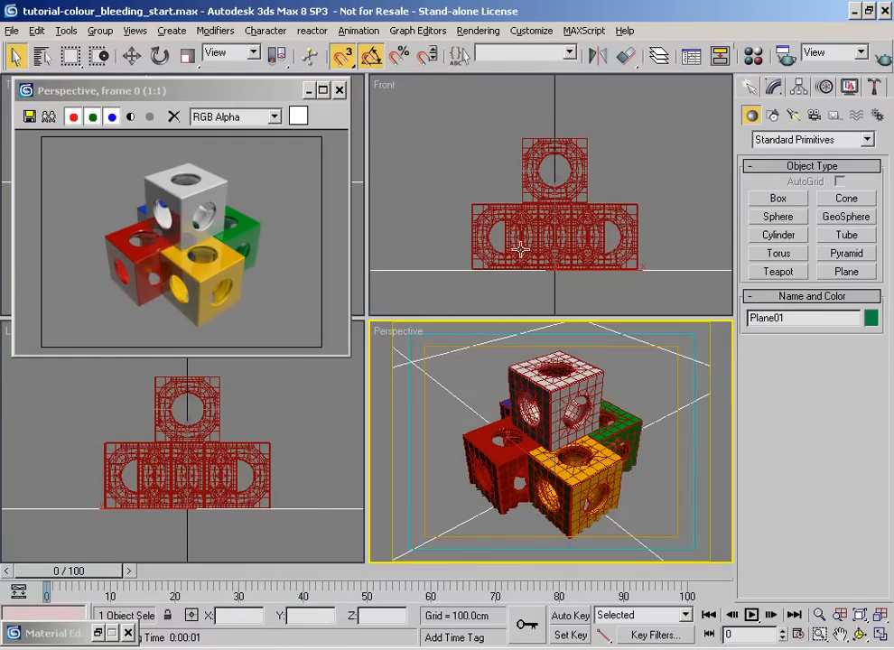
pyautogui.click(307, 91)
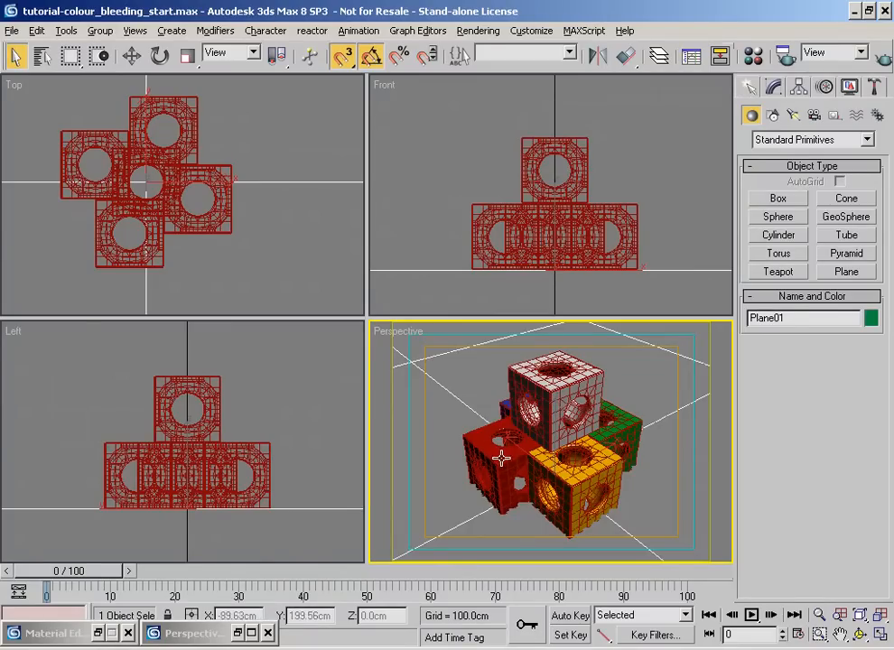
# Select the red box, create a standard Omni light in the Top view above and beside it, and turn off 3D snapping.
pyautogui.click(471, 479)
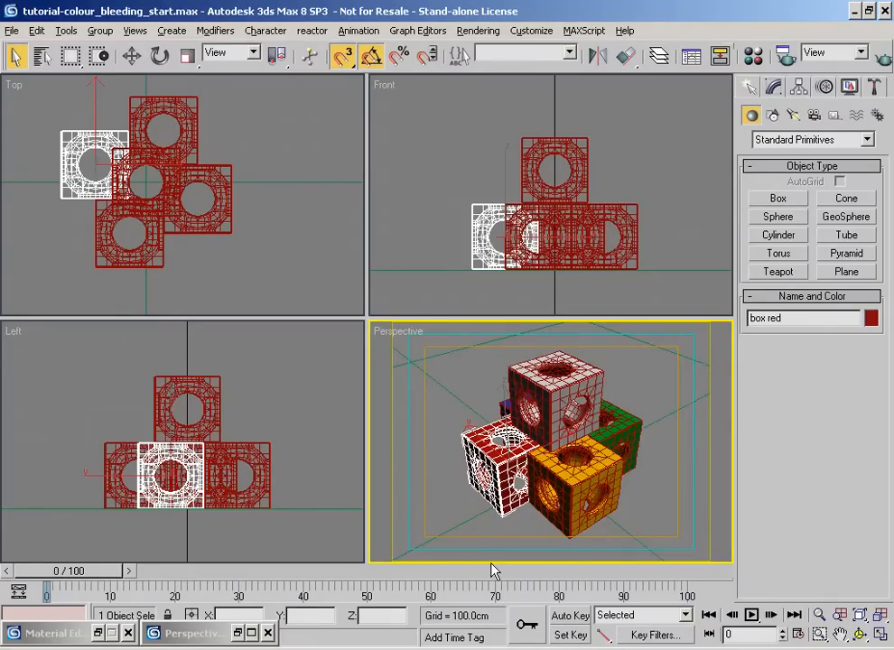
pyautogui.click(796, 116)
pyautogui.click(778, 235)
pyautogui.click(88, 234)
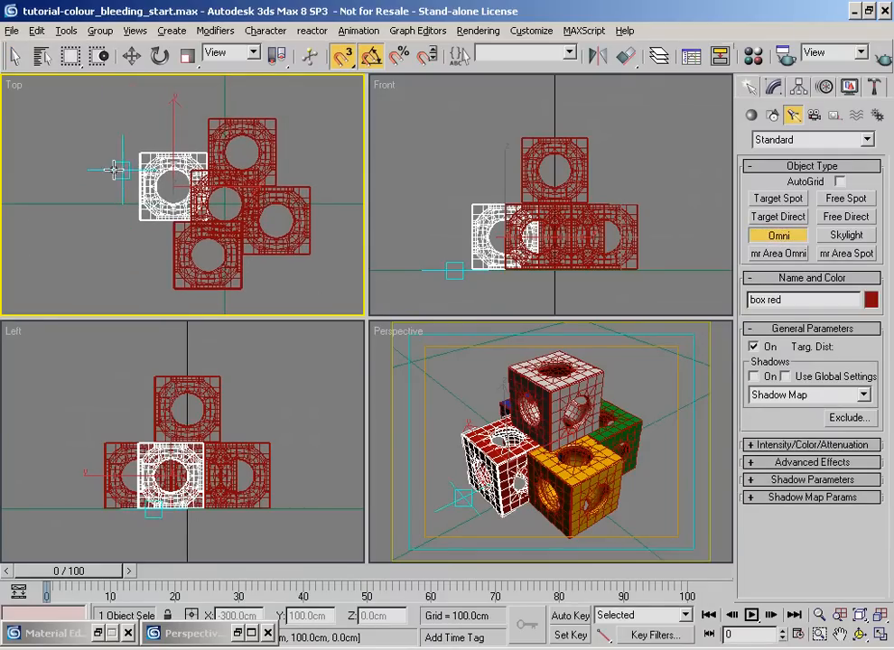
pyautogui.click(87, 134)
pyautogui.click(342, 56)
pyautogui.moveTo(128, 211); pyautogui.dragTo(151, 222, button='middle')
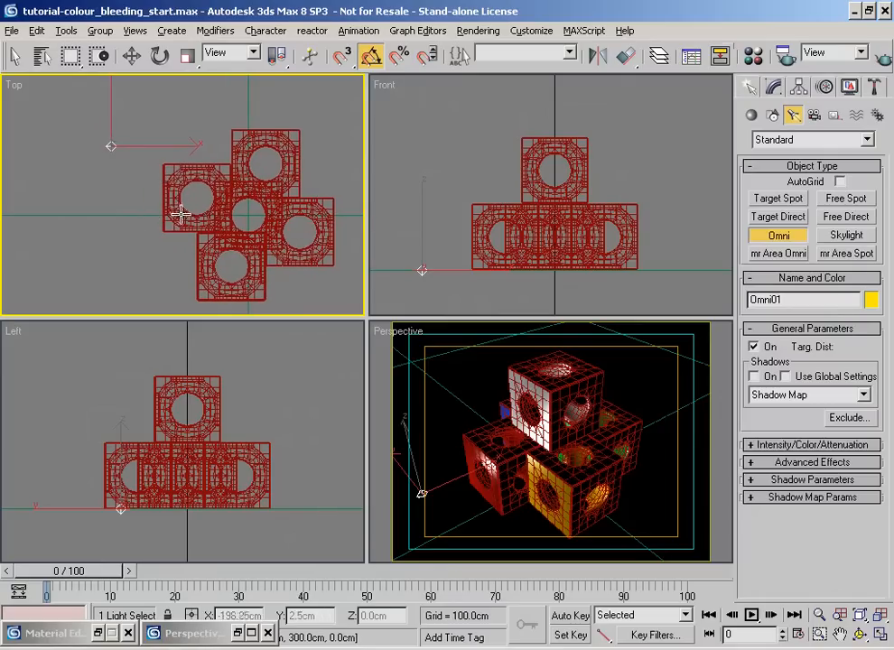
# Rename the light as Omni Red and show its Intensity/Color/Attenuation settings with the command area widened to two columns.
pyautogui.click(774, 88)
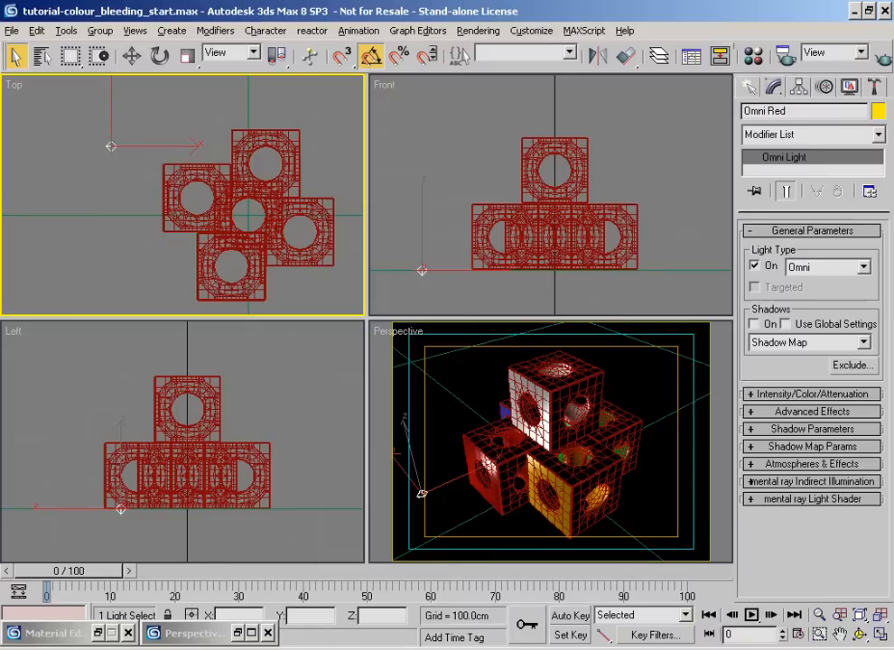
pyautogui.click(754, 393)
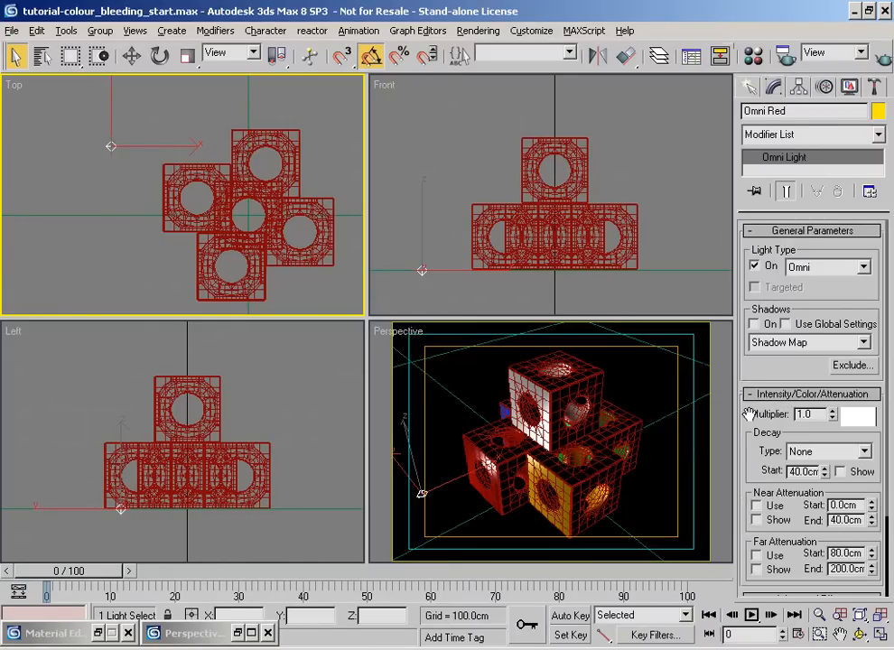
pyautogui.moveTo(729, 417); pyautogui.dragTo(703, 415)
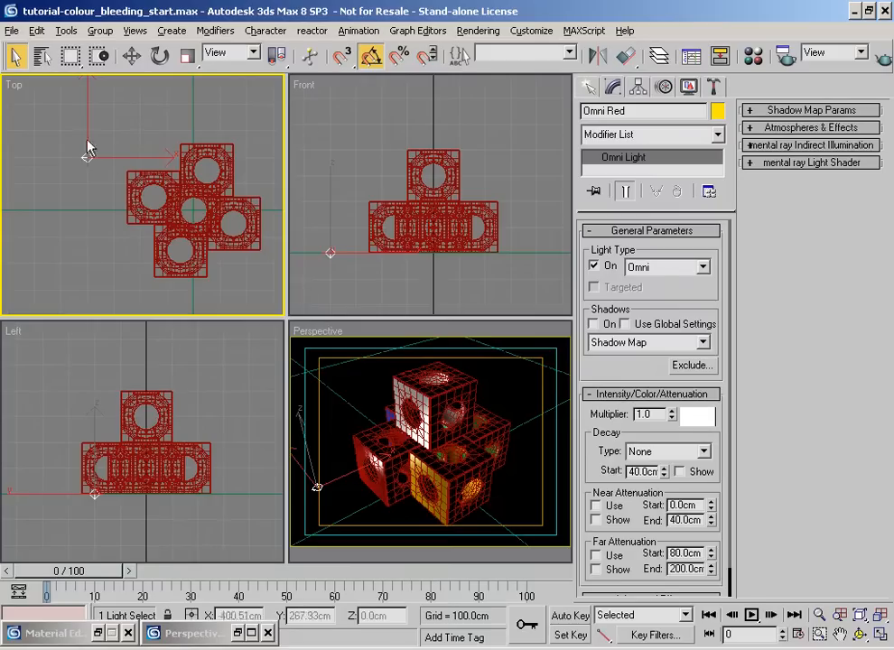
# Copy the red material's diffuse colour to the Omni Red light's colour.
pyautogui.click(753, 56)
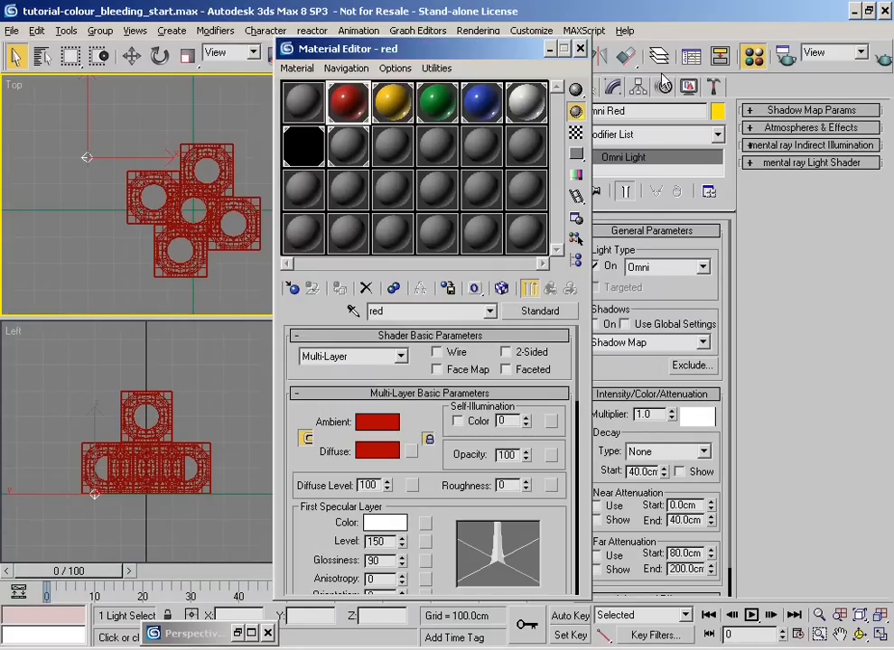
pyautogui.moveTo(383, 37); pyautogui.dragTo(355, 110)
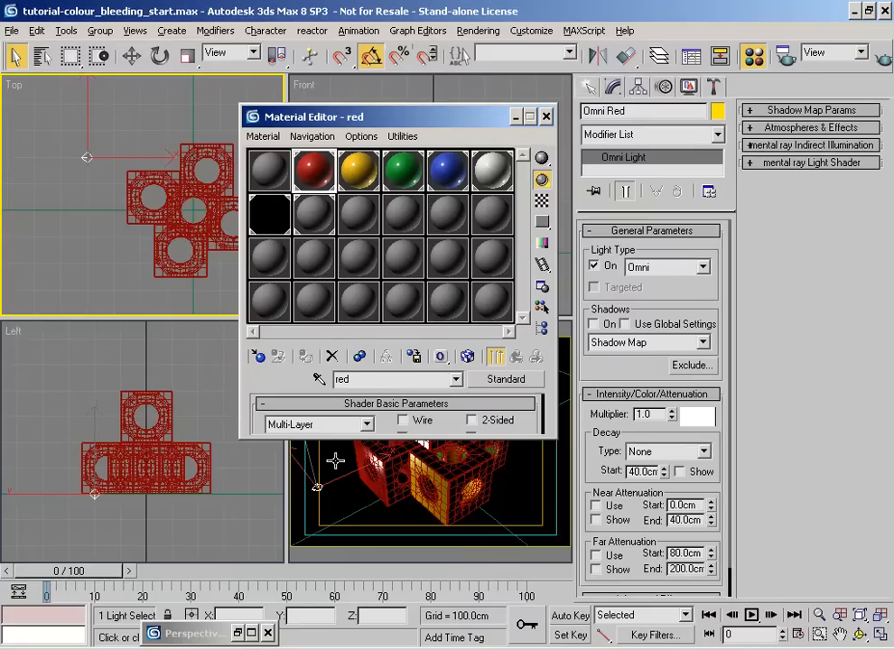
pyautogui.moveTo(332, 440); pyautogui.dragTo(334, 600)
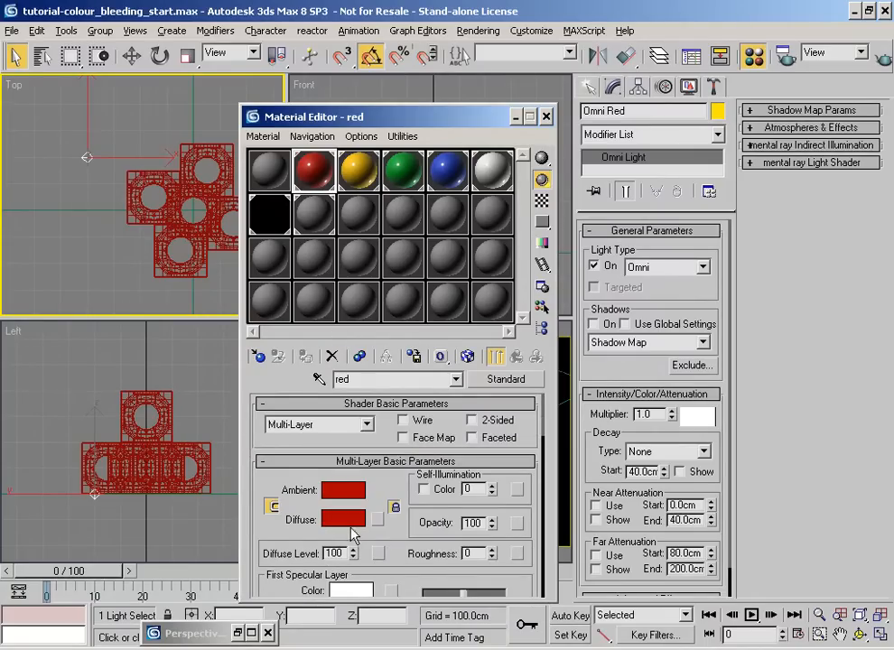
pyautogui.moveTo(638, 449); pyautogui.dragTo(697, 421)
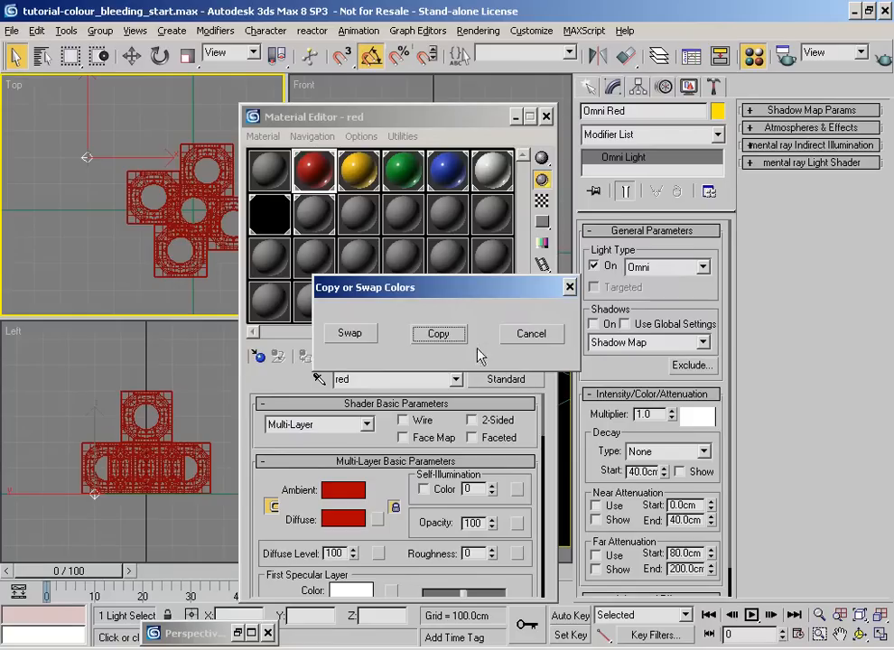
pyautogui.click(438, 334)
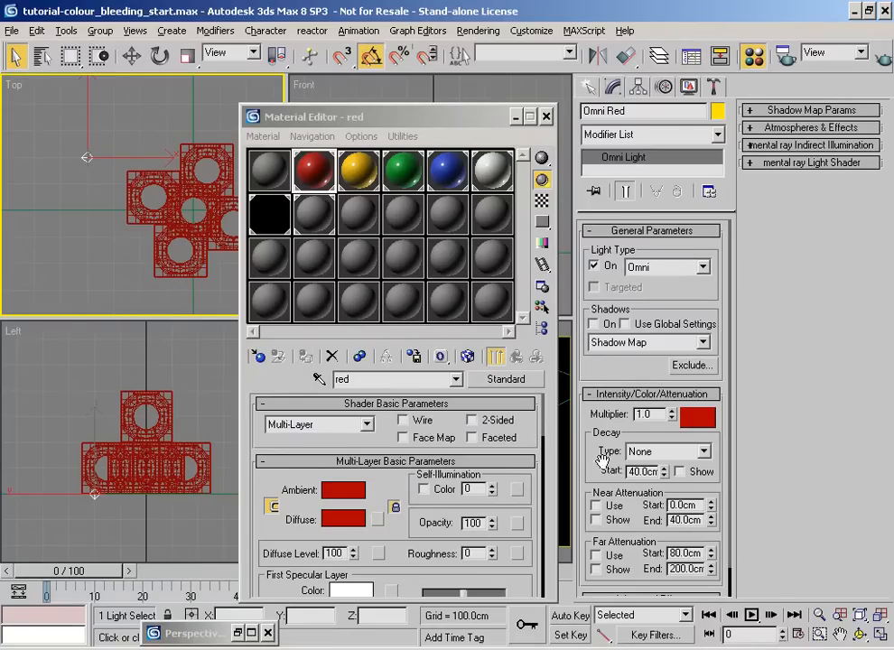
pyautogui.moveTo(479, 117); pyautogui.dragTo(447, 228)
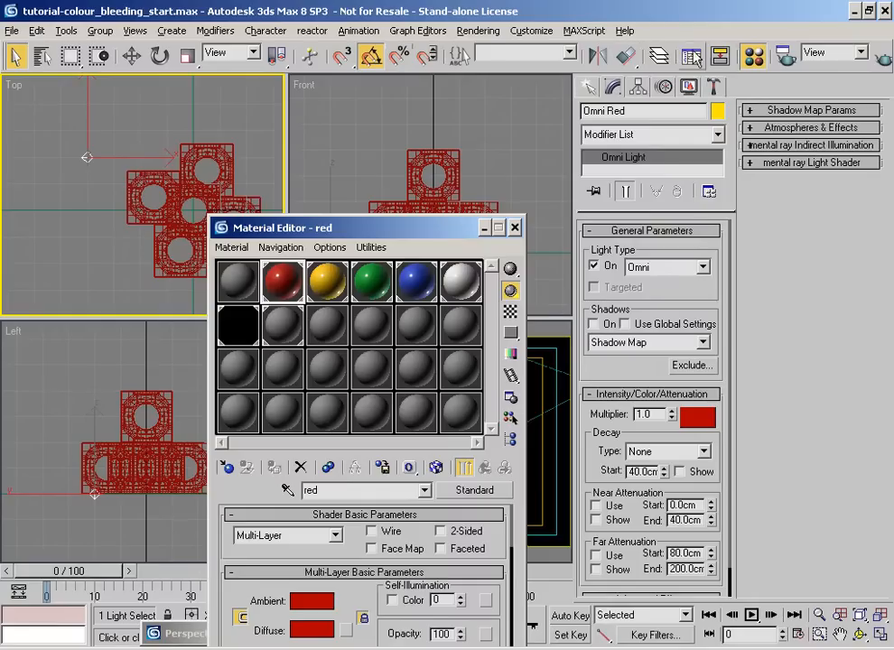
# Align the Omni Red light to box red on the X, Y and Z positions, pivot point to pivot point.
pyautogui.click(627, 57)
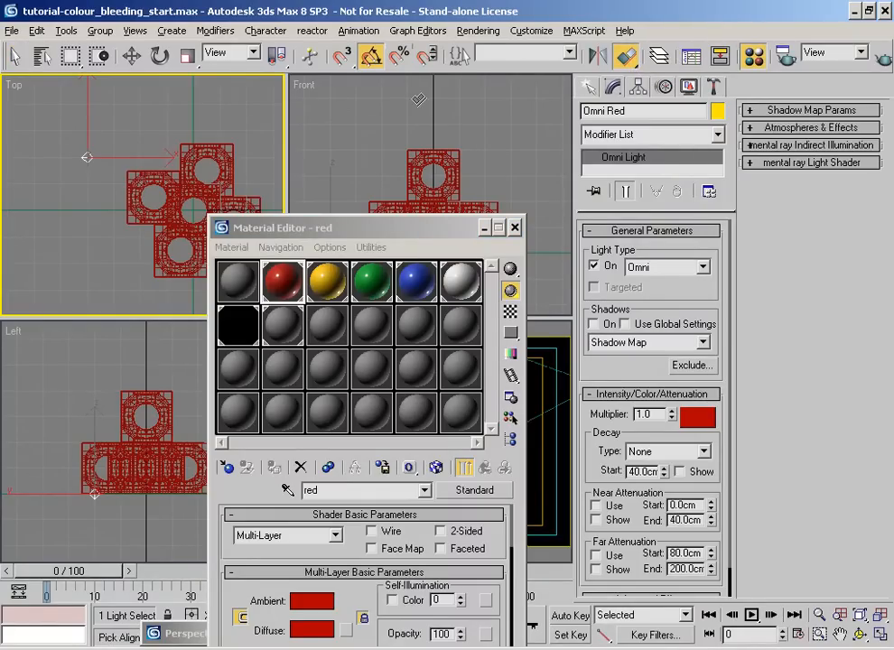
pyautogui.press('h')
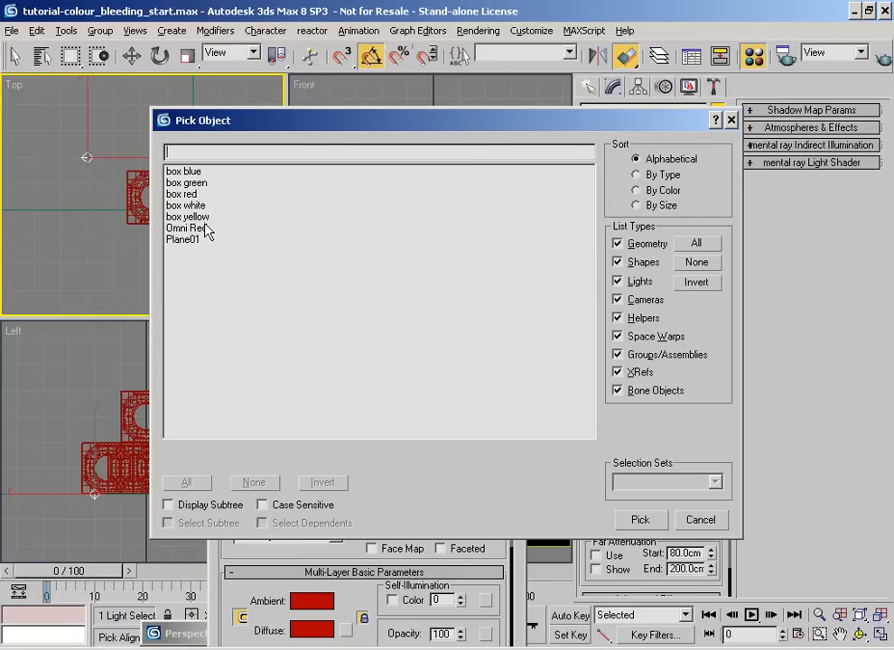
pyautogui.click(185, 194)
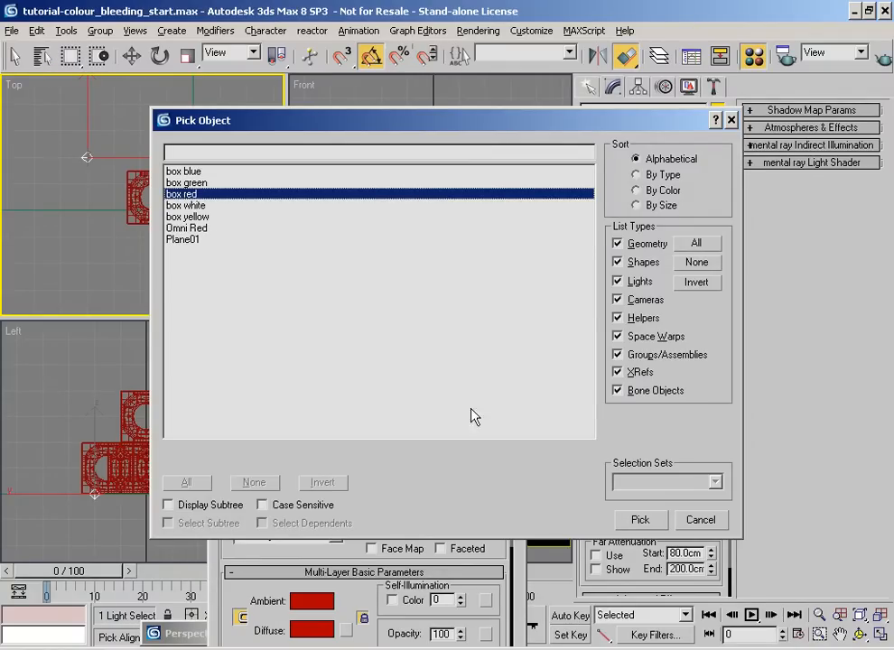
pyautogui.click(638, 520)
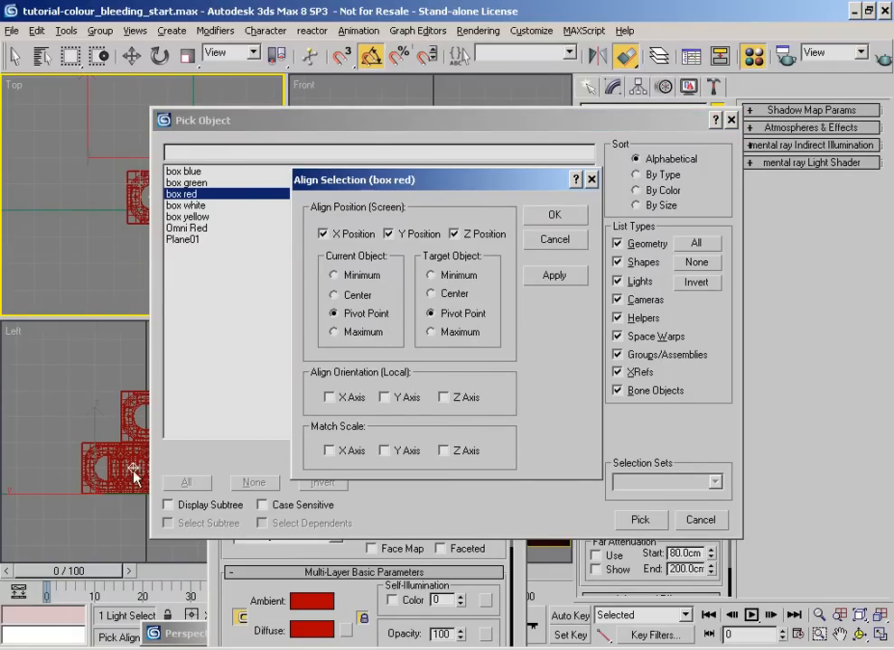
pyautogui.click(571, 216)
# Minimize the Material Editor, maximize the Perspective view and render it.
pyautogui.moveTo(448, 240); pyautogui.dragTo(229, 198)
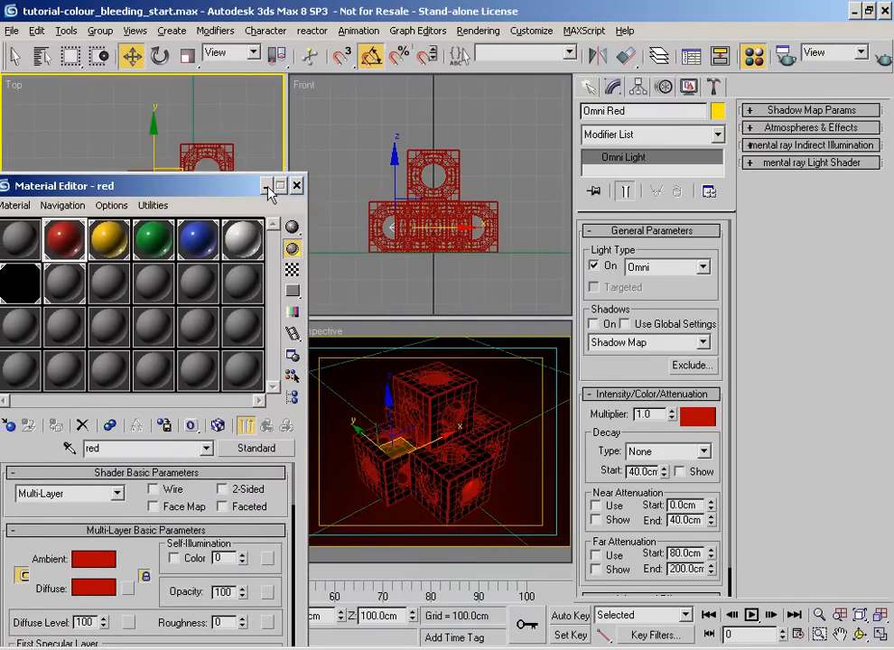
pyautogui.click(268, 187)
pyautogui.middleClick(395, 475)
pyautogui.hotkey('alt', 'w')
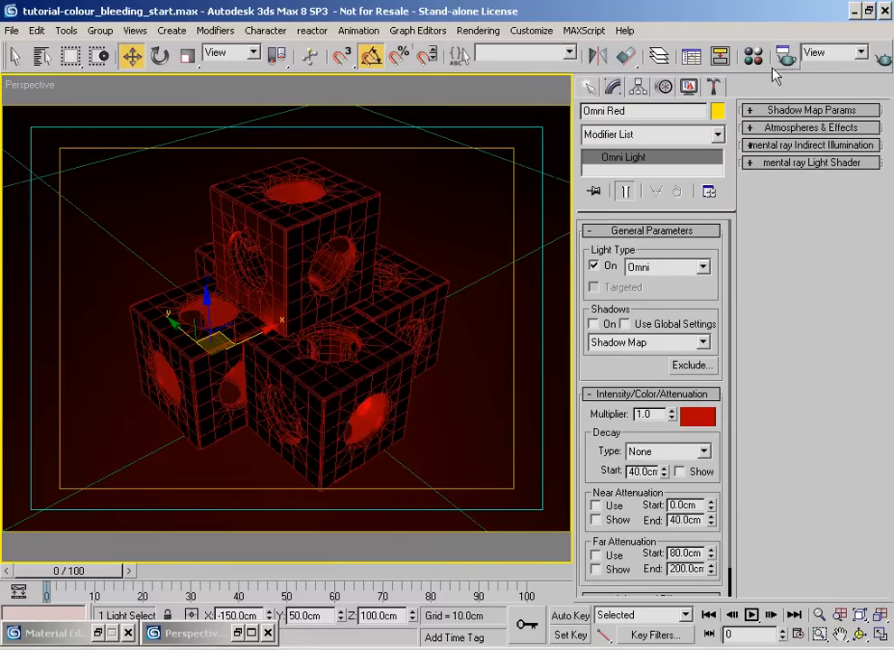
pyautogui.click(882, 59)
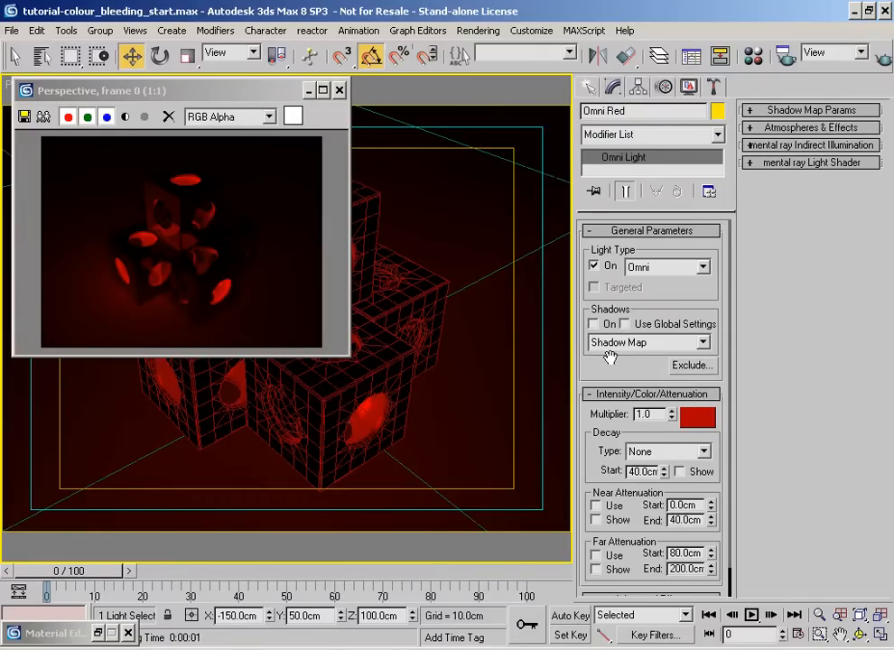
# Exclude box red from both the illumination and shadow casting of the Omni Red light, and render the Perspective view again.
pyautogui.scroll(-1, 603, 451)
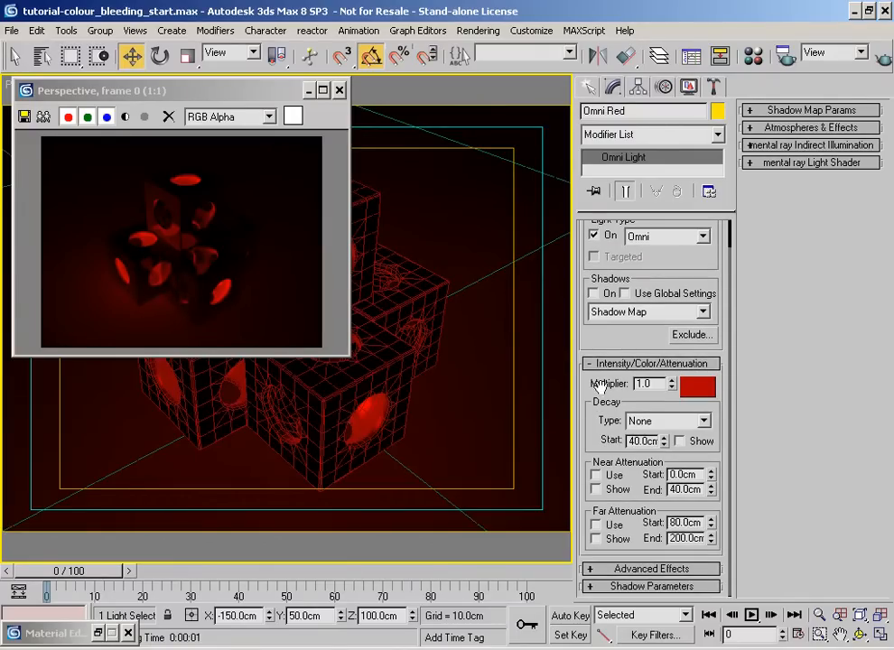
pyautogui.click(690, 335)
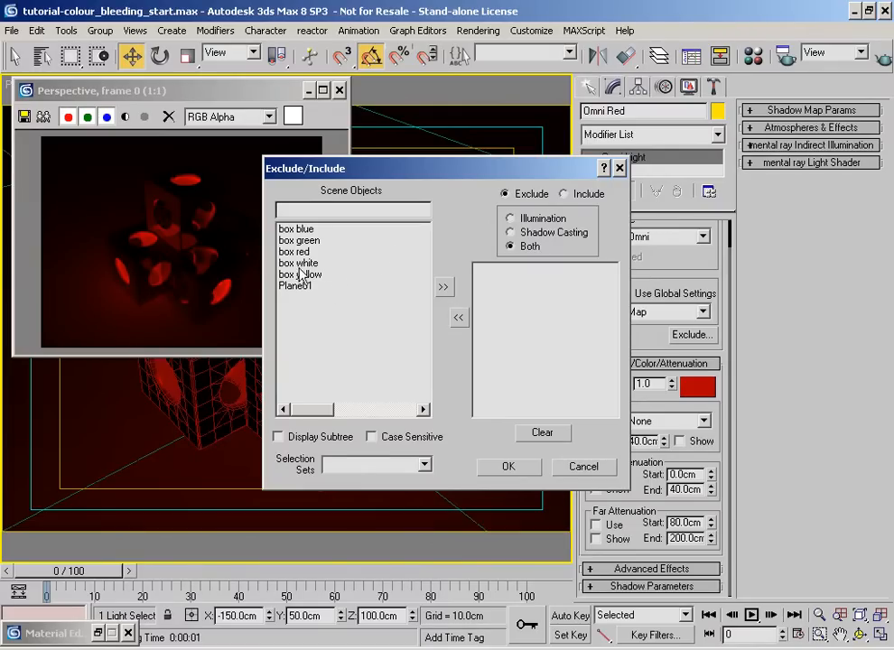
pyautogui.click(322, 252)
pyautogui.click(443, 287)
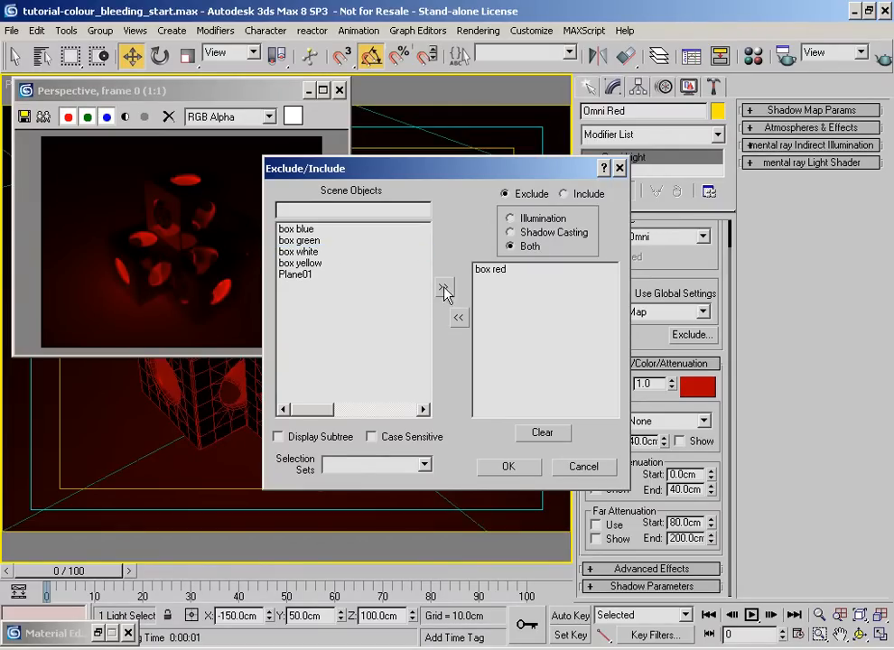
pyautogui.click(508, 468)
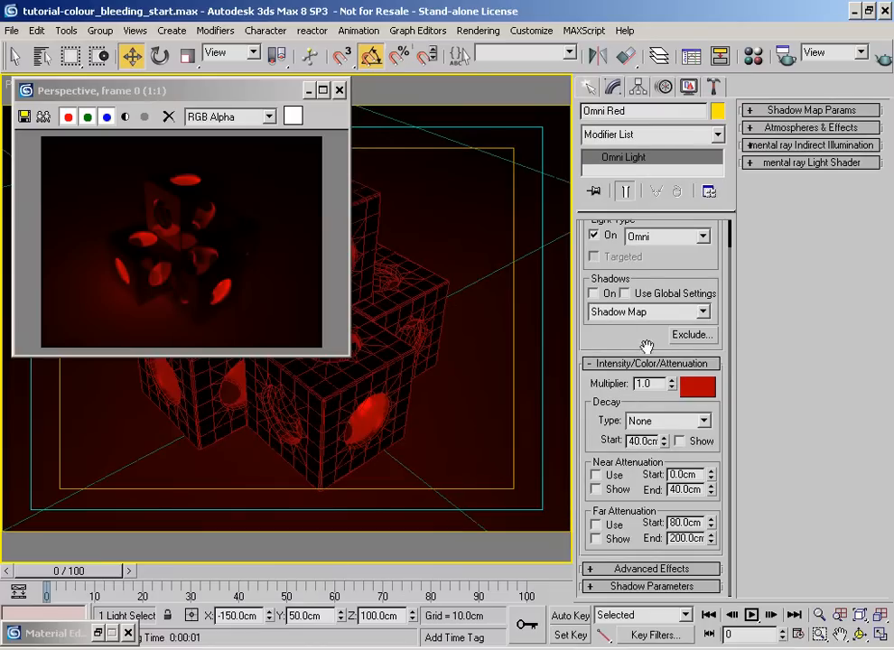
pyautogui.click(882, 60)
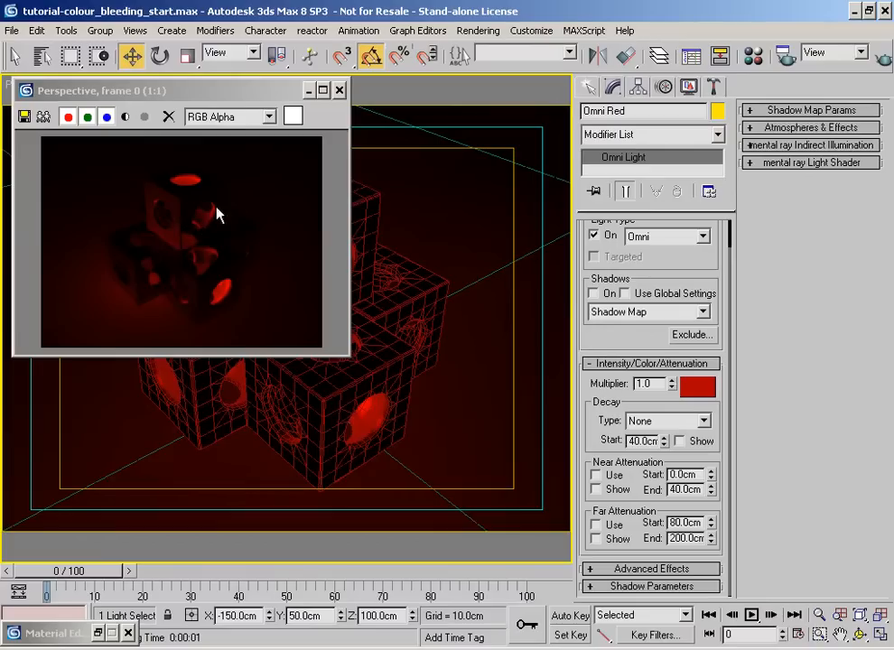
# Turn on Shadow Map shadows for the Omni Red light and render the result.
pyautogui.click(595, 294)
pyautogui.click(881, 58)
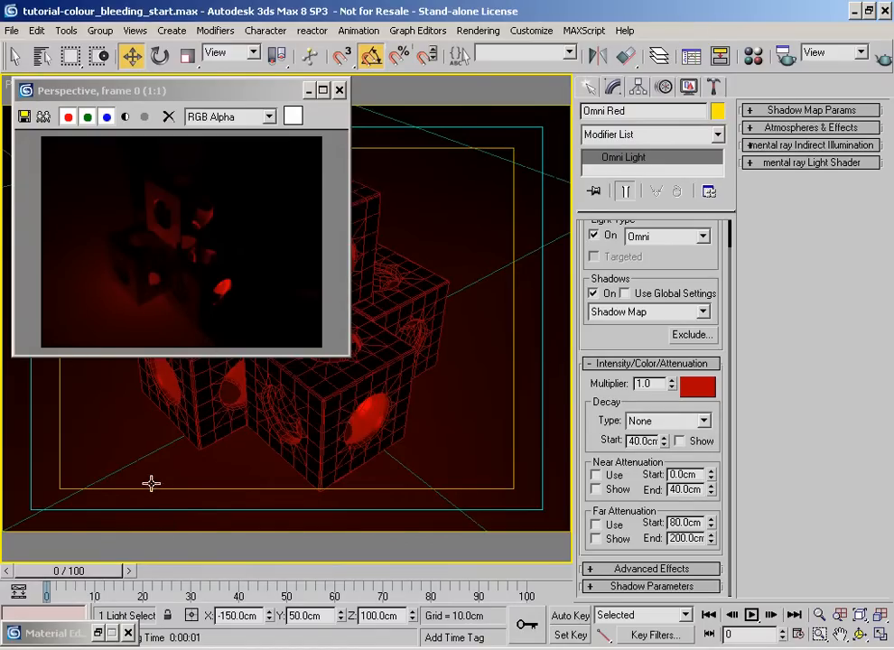
# Use and show the light's far attenuation, set its start to 115.54 cm and end to 258.56 cm, and render.
pyautogui.click(596, 524)
pyautogui.click(601, 540)
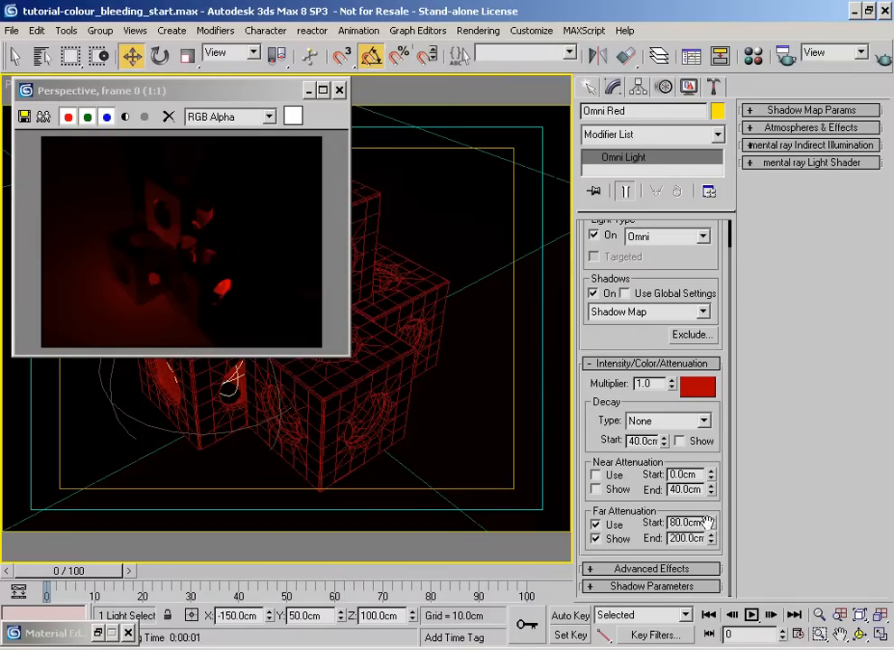
pyautogui.moveTo(712, 527); pyautogui.dragTo(679, 522)
pyautogui.doubleClick(670, 522)
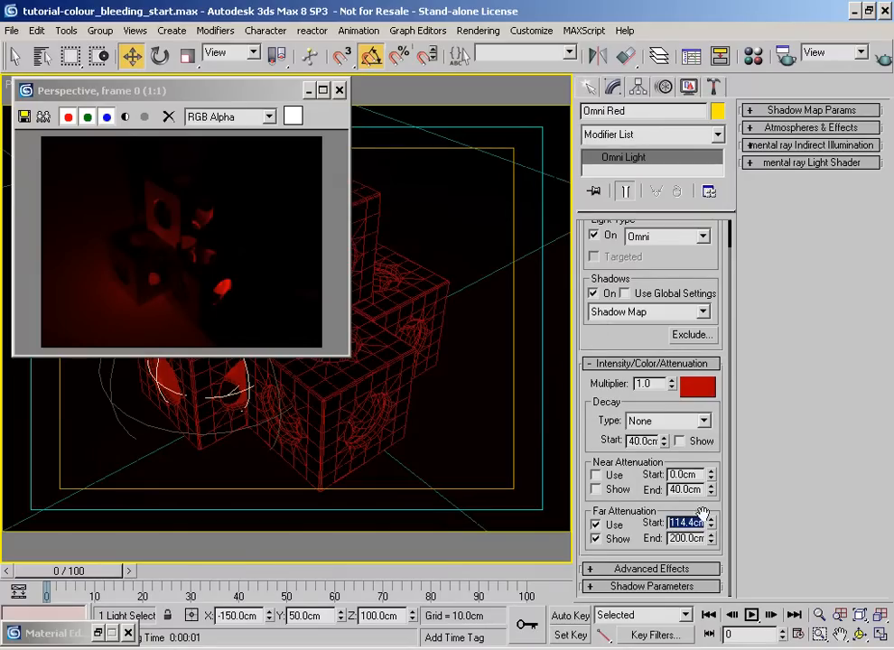
pyautogui.doubleClick(650, 384)
pyautogui.moveTo(711, 522)
pyautogui.mouseDown()
pyautogui.moveTo(711, 506)
pyautogui.moveTo(711, 520)
pyautogui.mouseUp()
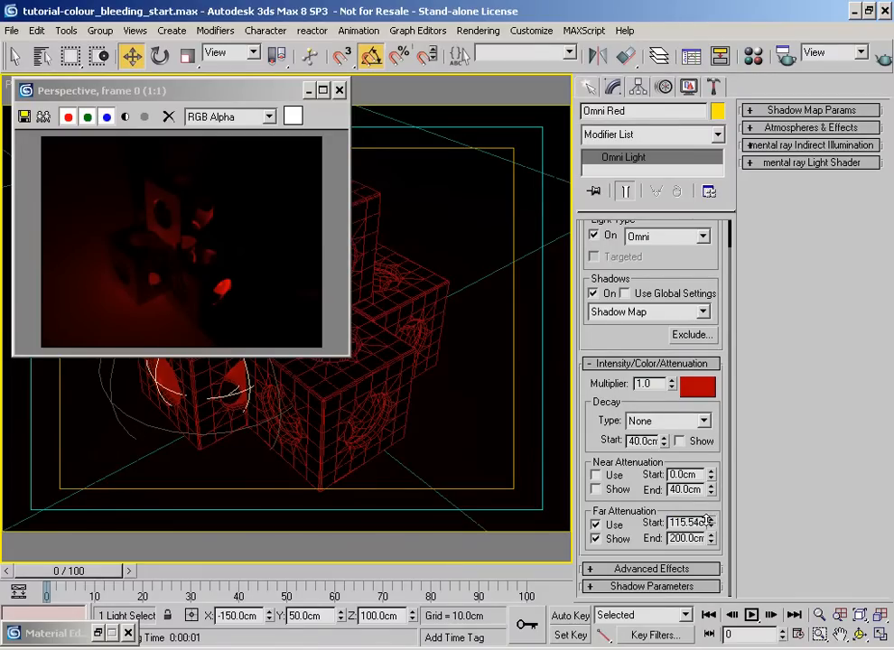
pyautogui.doubleClick(643, 384)
pyautogui.moveTo(711, 541)
pyautogui.mouseDown()
pyautogui.moveTo(703, 516)
pyautogui.moveTo(710, 539)
pyautogui.mouseUp()
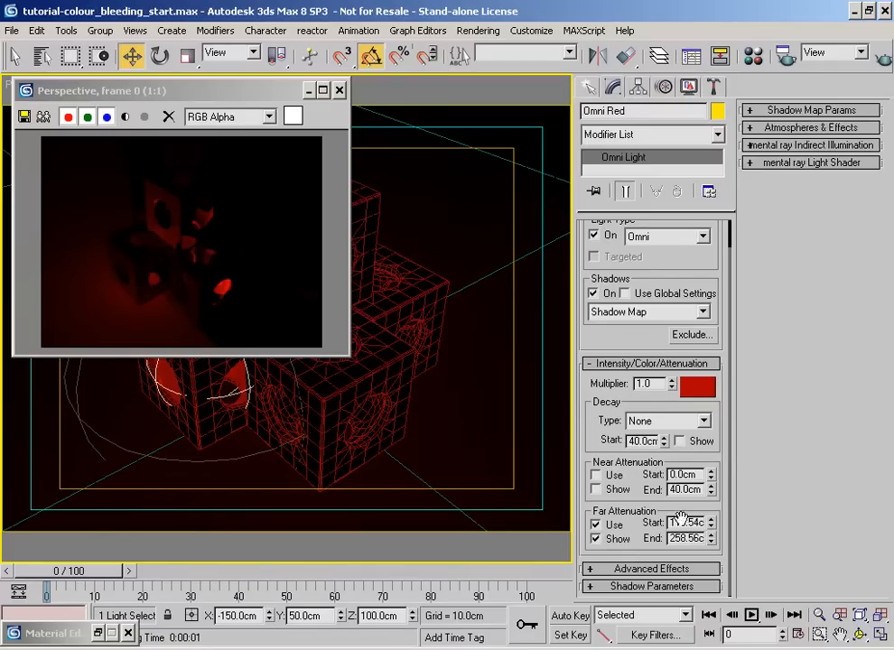
pyautogui.click(882, 61)
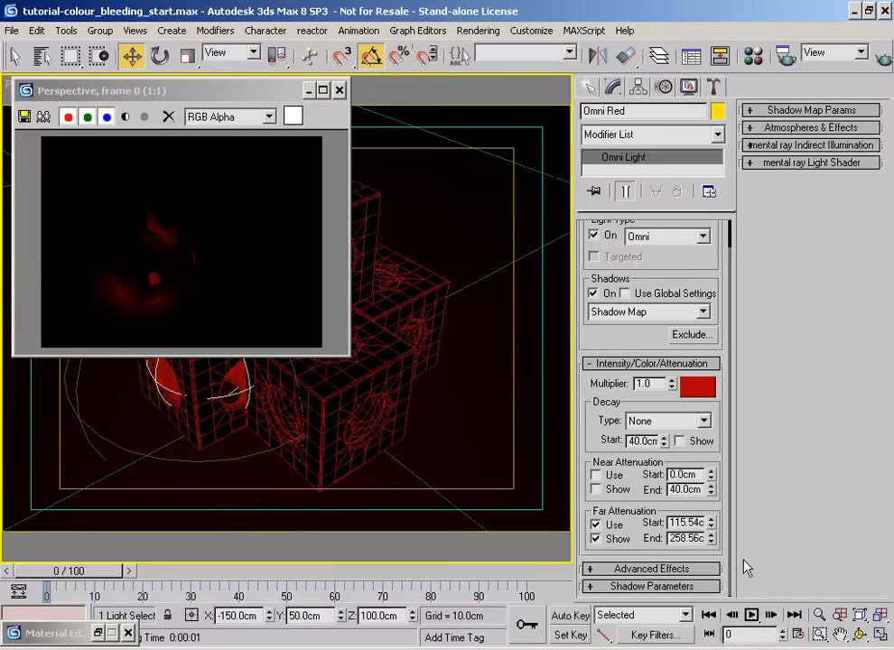
# Extend the light's far attenuation end to 330.96 cm and set its multiplier to 0.5, rendering after each change.
pyautogui.moveTo(715, 539); pyautogui.dragTo(728, 507)
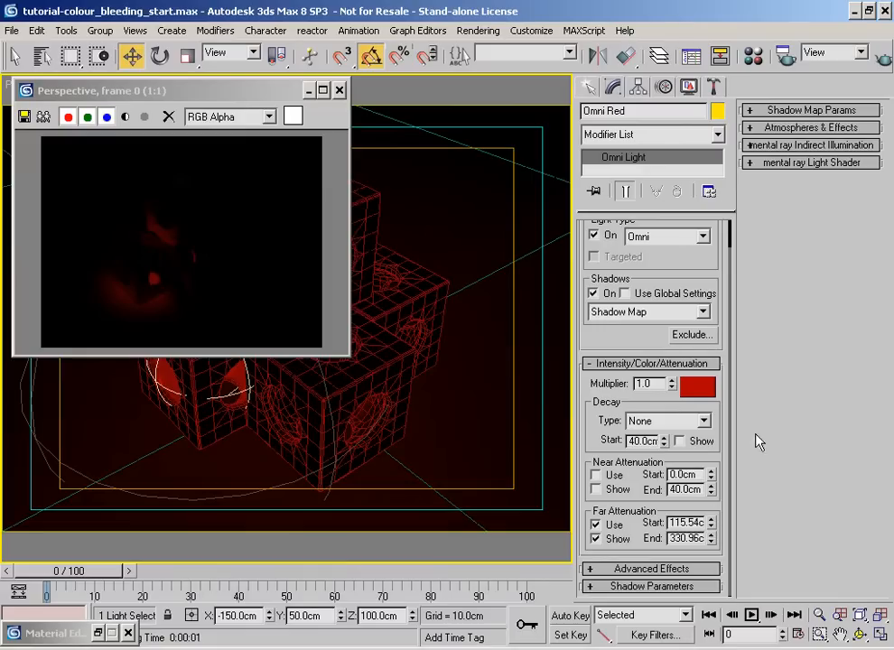
pyautogui.click(885, 59)
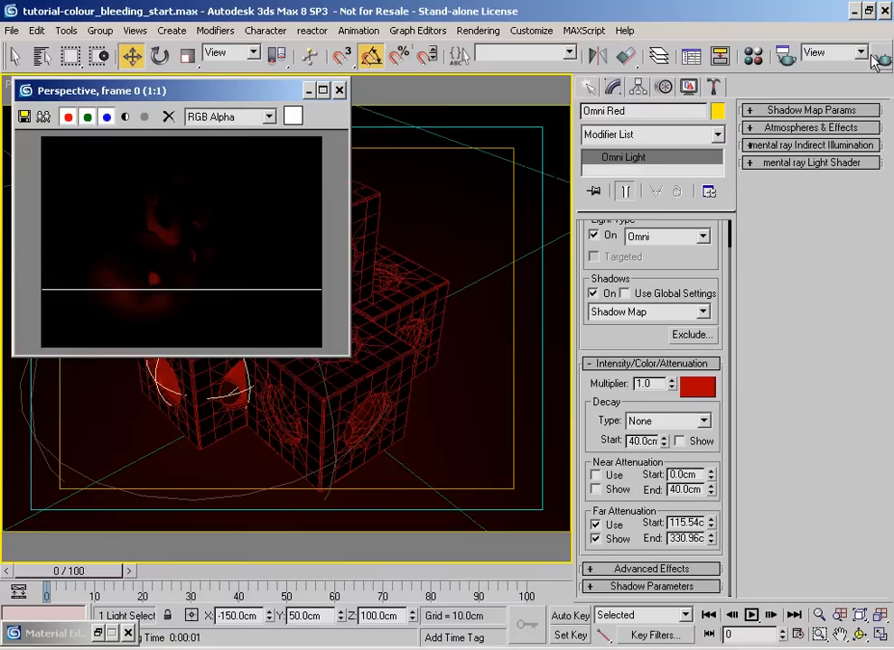
pyautogui.moveTo(660, 384); pyautogui.dragTo(591, 378)
pyautogui.write('.5')
pyautogui.press('Return')
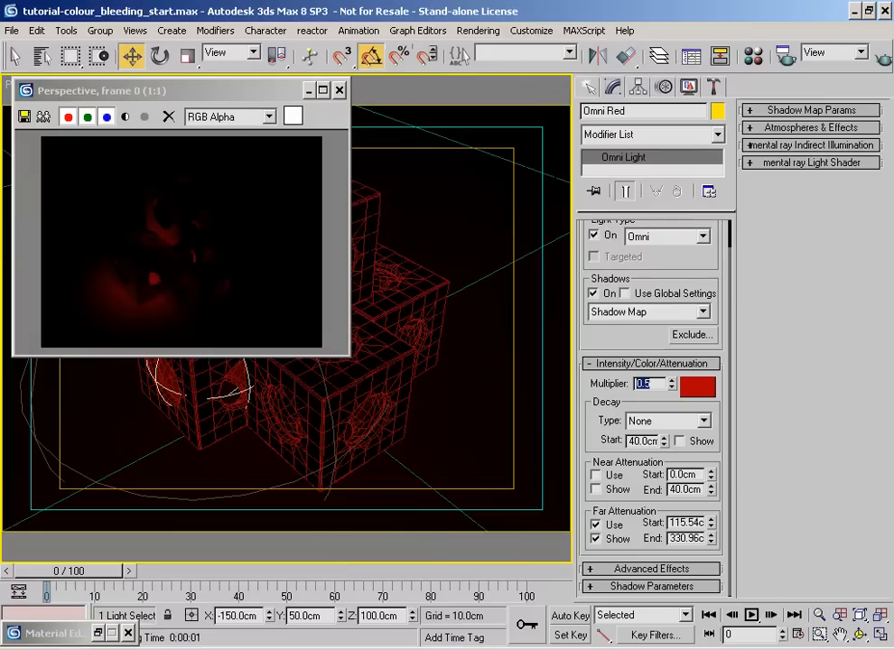
pyautogui.click(882, 57)
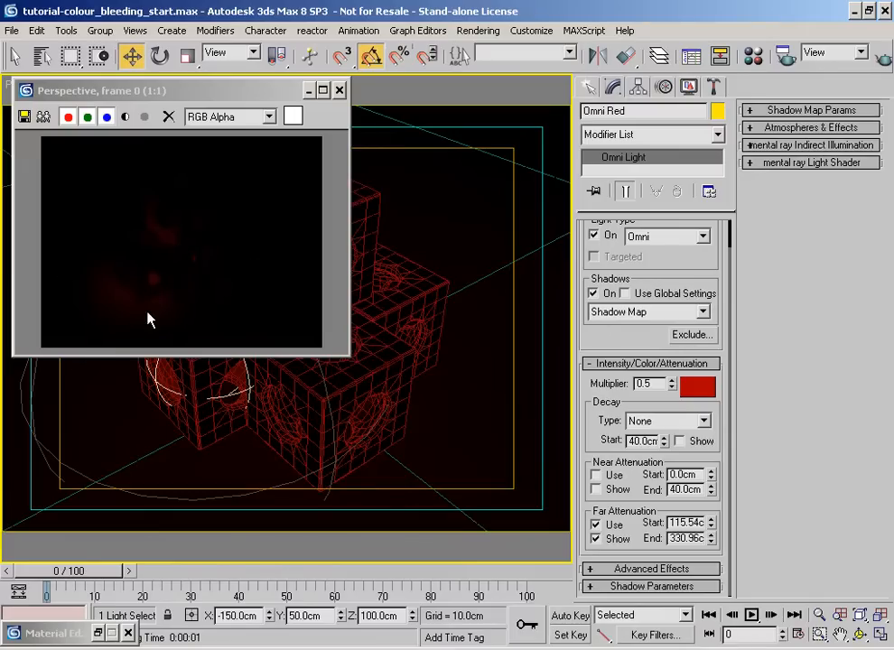
pyautogui.moveTo(180, 91)
pyautogui.mouseDown()
pyautogui.moveTo(186, 94)
pyautogui.moveTo(176, 95)
pyautogui.mouseUp()
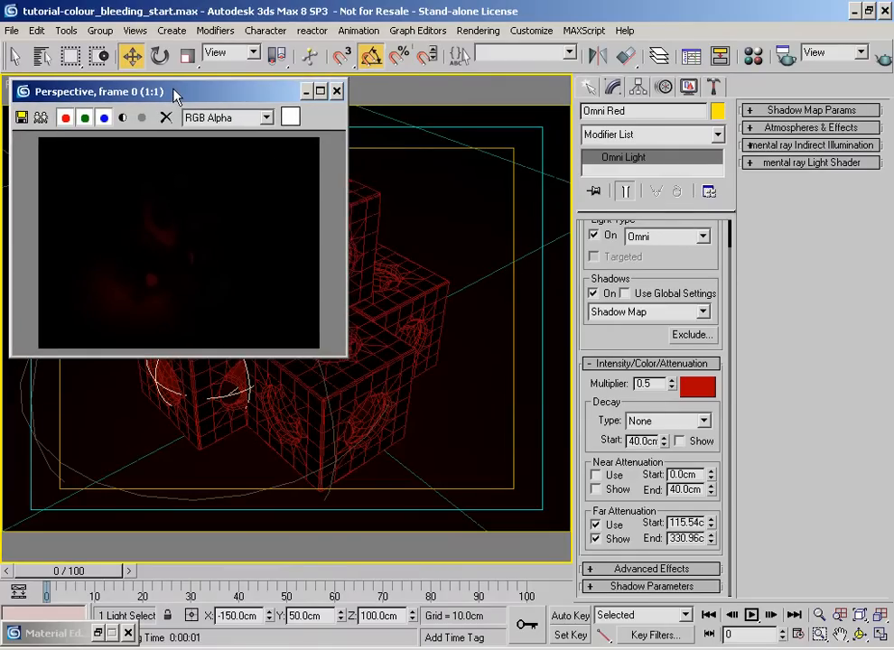
# Check the Omni Red light's settings in the Light Lister, leave them as they are, and close the lister.
pyautogui.click(614, 382)
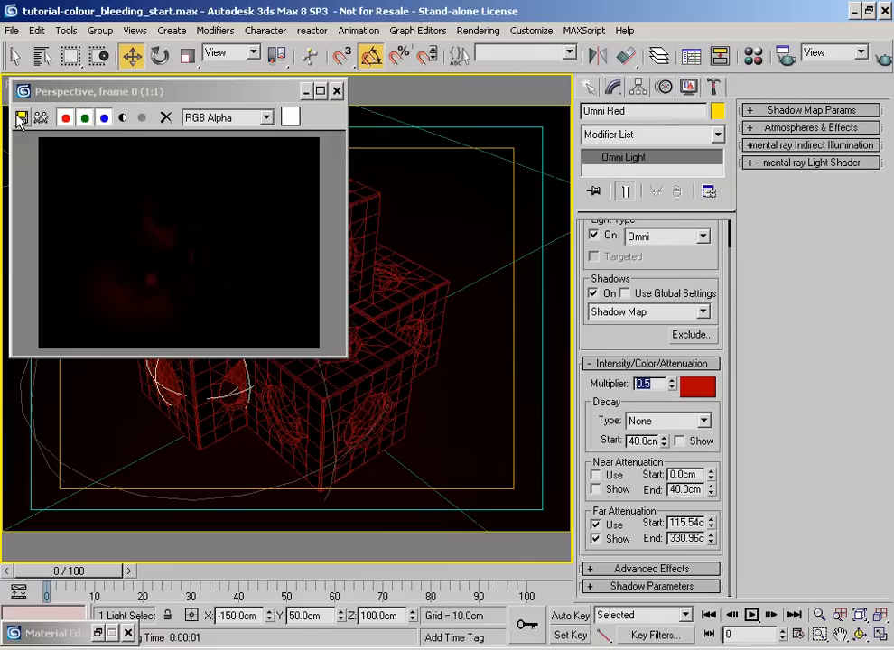
pyautogui.click(67, 31)
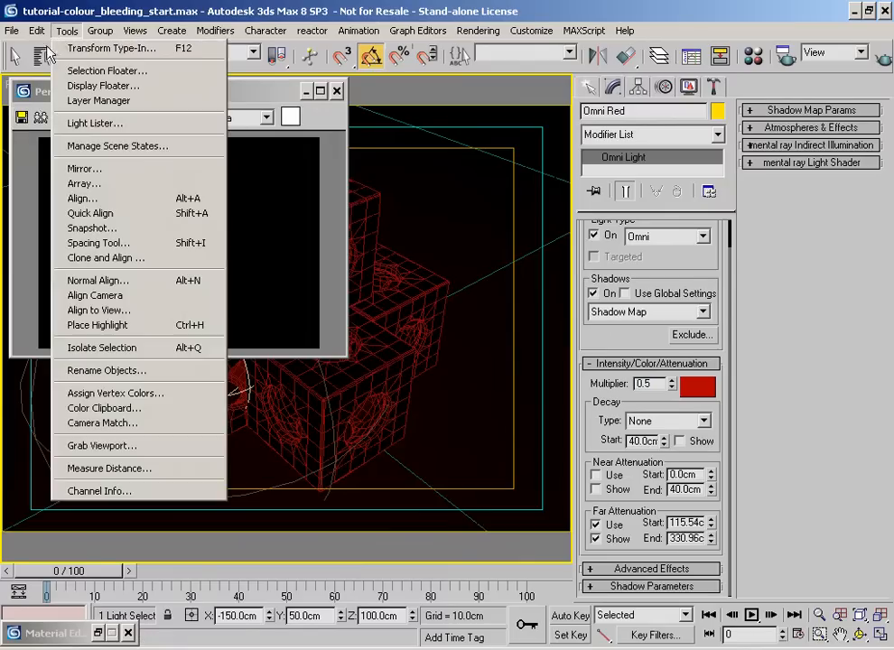
pyautogui.click(135, 124)
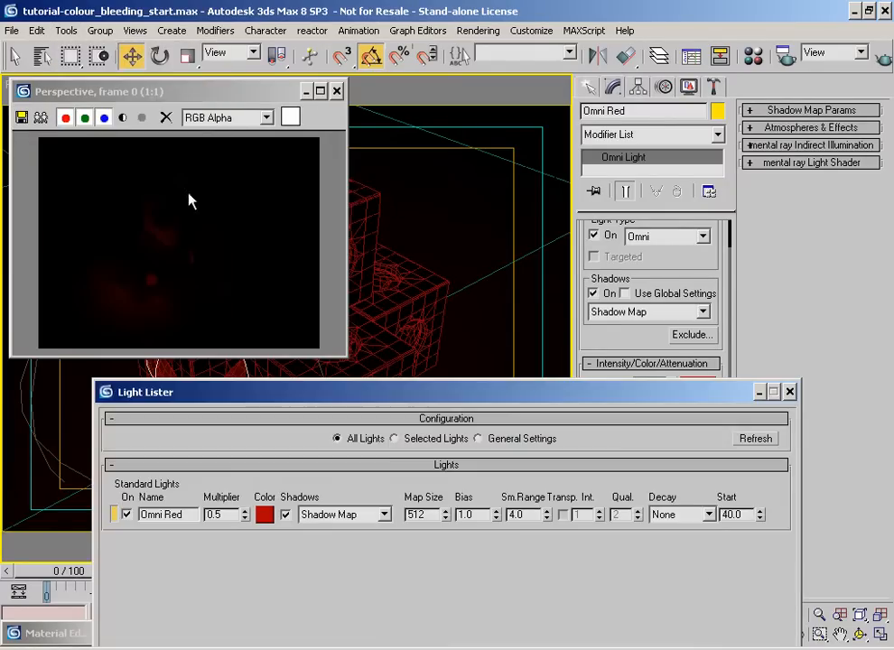
pyautogui.doubleClick(228, 515)
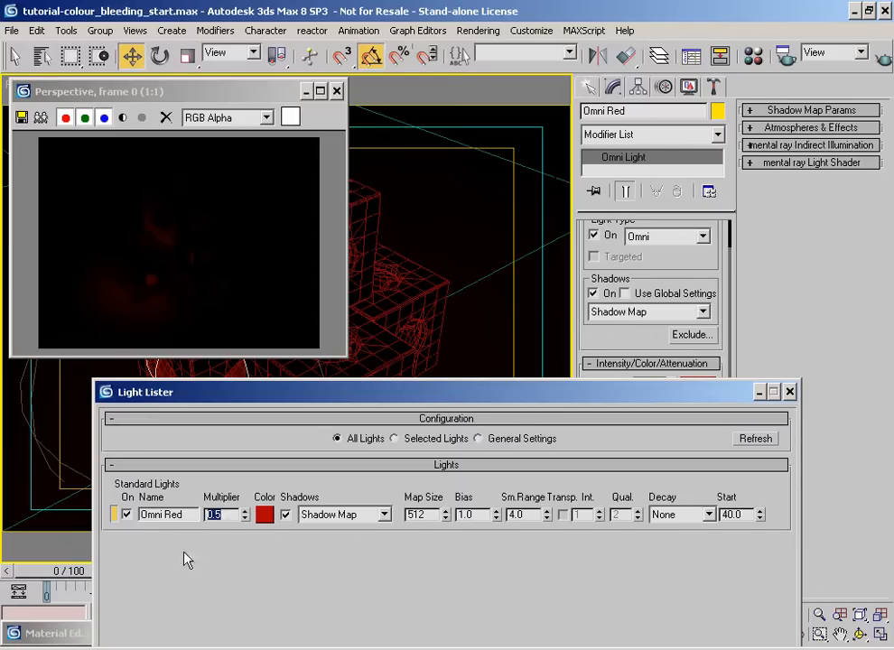
pyautogui.click(790, 392)
# Set the Omni Red light's shadow map bias to 0.01 and size to 128, render the view, and close the rendered frame.
pyautogui.click(799, 112)
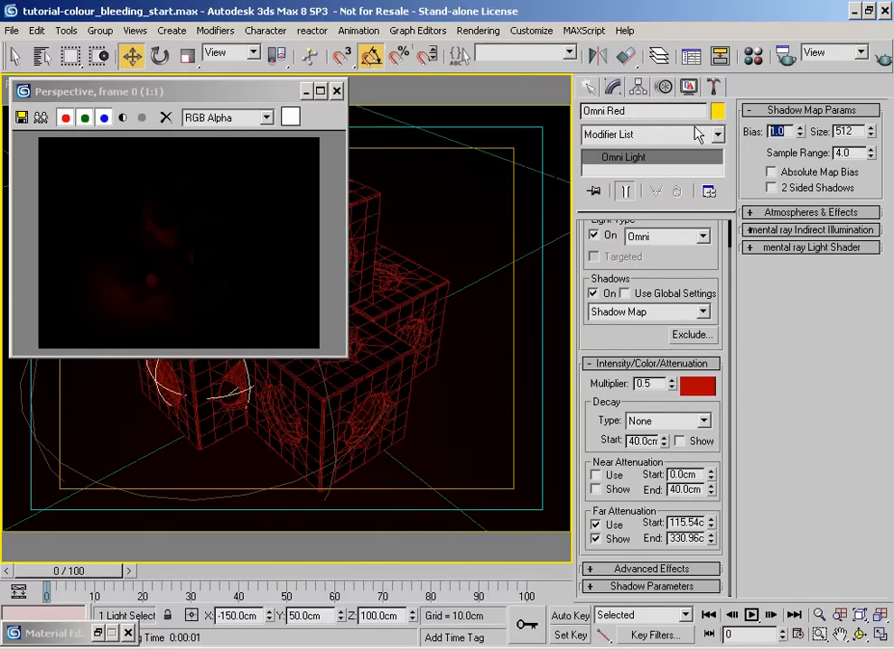
pyautogui.write('.01')
pyautogui.press('Return')
pyautogui.doubleClick(855, 132)
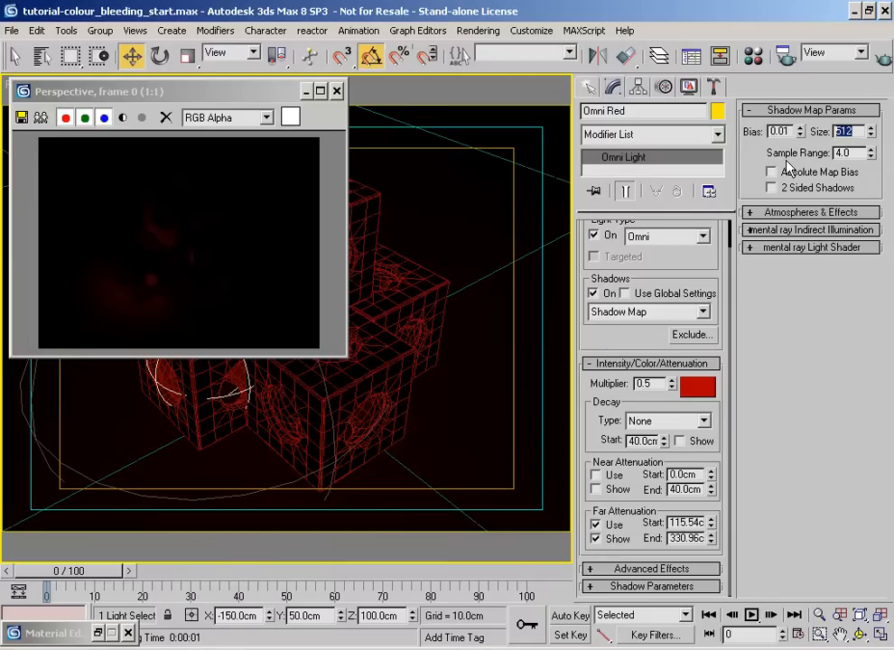
pyautogui.write('1')
pyautogui.click(880, 58)
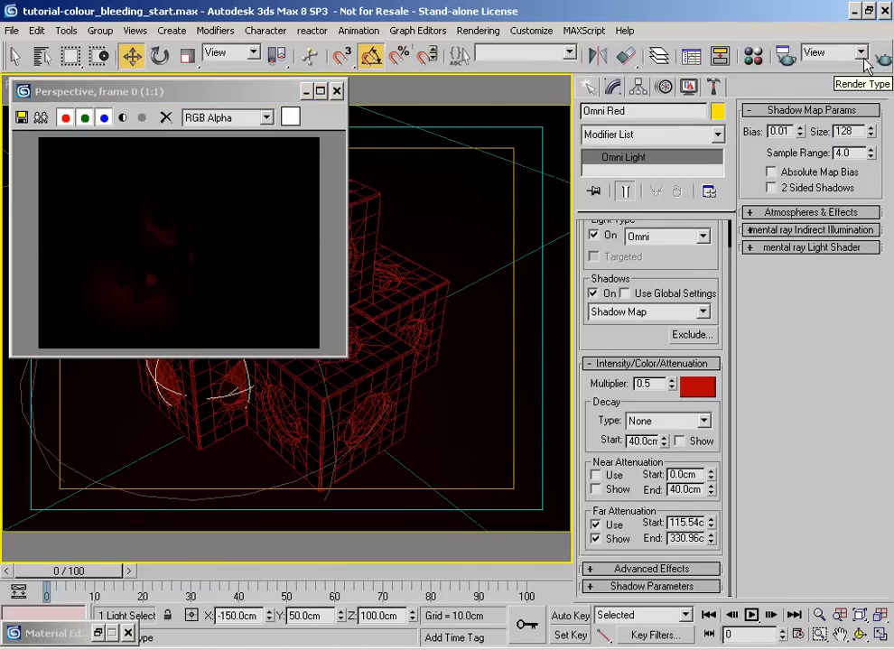
pyautogui.moveTo(140, 90); pyautogui.dragTo(152, 95)
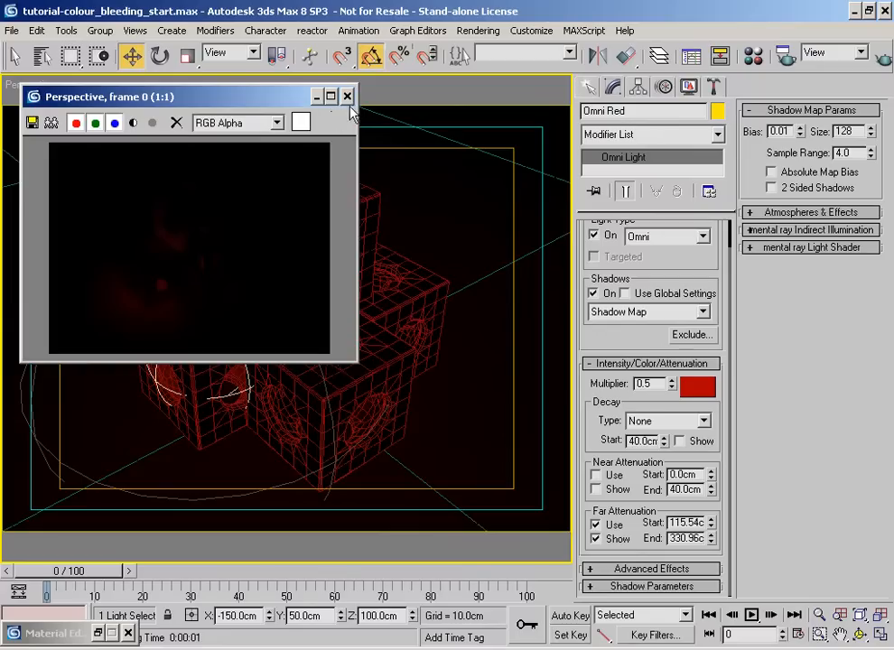
pyautogui.click(347, 96)
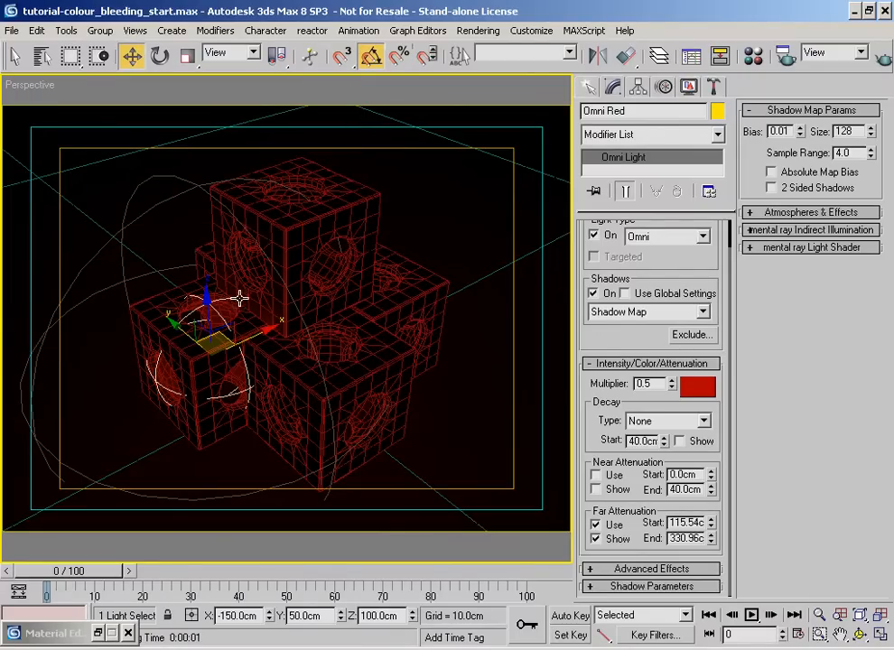
# In the Top view, clone Omni Red as an independent copy named Omni Yellow at about X -187 cm, Y -241 cm.
pyautogui.press('t')
pyautogui.moveTo(273, 313); pyautogui.dragTo(256, 253, button='middle')
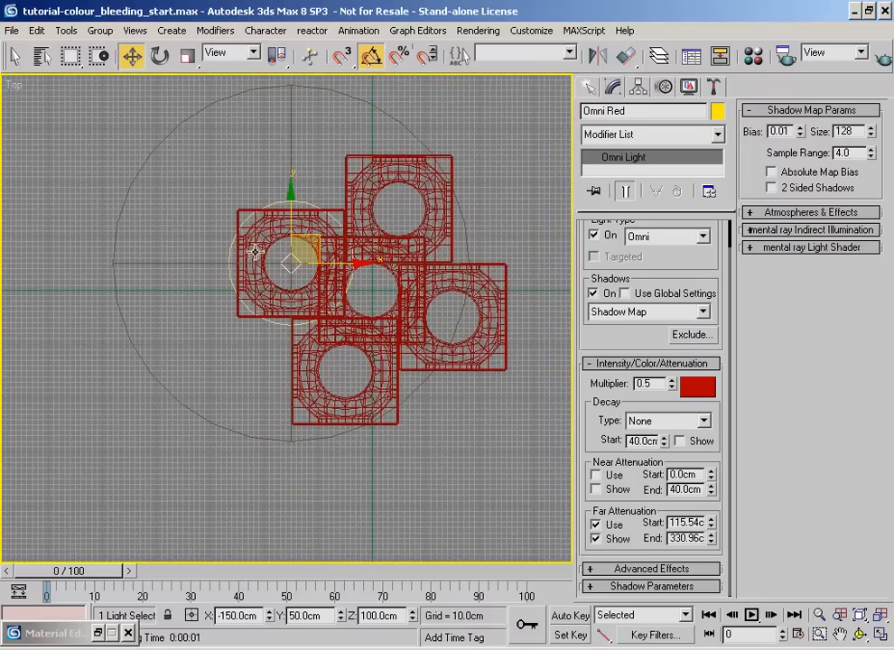
pyautogui.moveTo(321, 239)
pyautogui.keyDown('shift'); pyautogui.mouseDown()
pyautogui.moveTo(247, 375)
pyautogui.moveTo(249, 425)
pyautogui.mouseUp(); pyautogui.keyUp('shift')
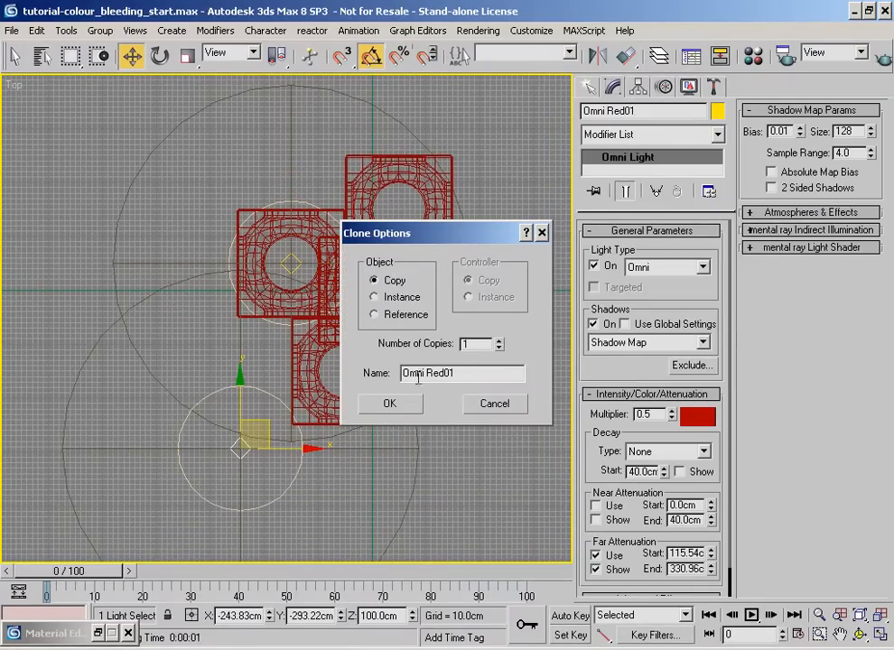
pyautogui.click(494, 404)
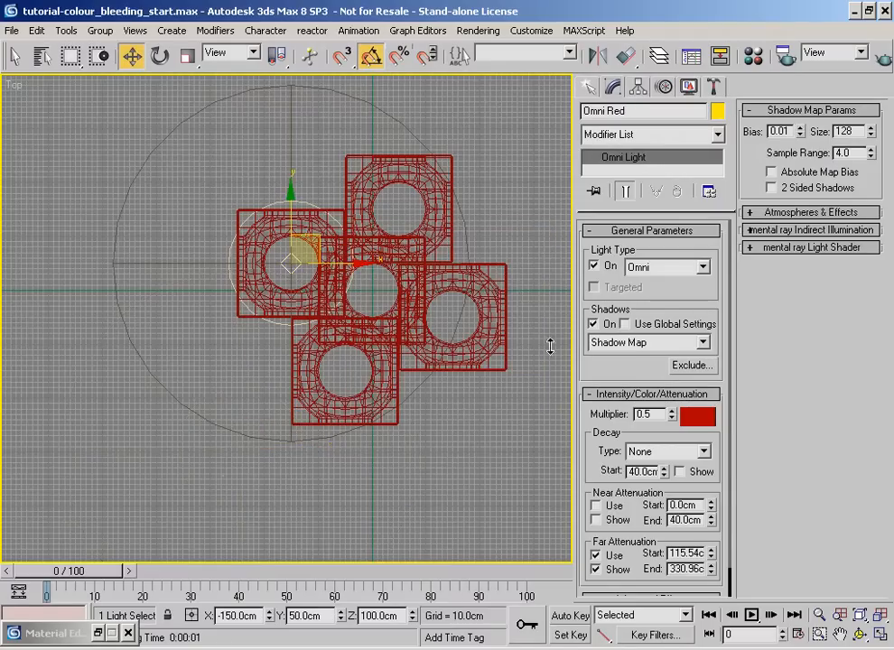
pyautogui.click(754, 56)
pyautogui.moveTo(185, 187); pyautogui.dragTo(643, 95)
pyautogui.keyDown('shift'); pyautogui.moveTo(321, 243); pyautogui.dragTo(271, 420); pyautogui.keyUp('shift')
pyautogui.moveTo(425, 373); pyautogui.dragTo(537, 379)
pyautogui.write('Yellow')
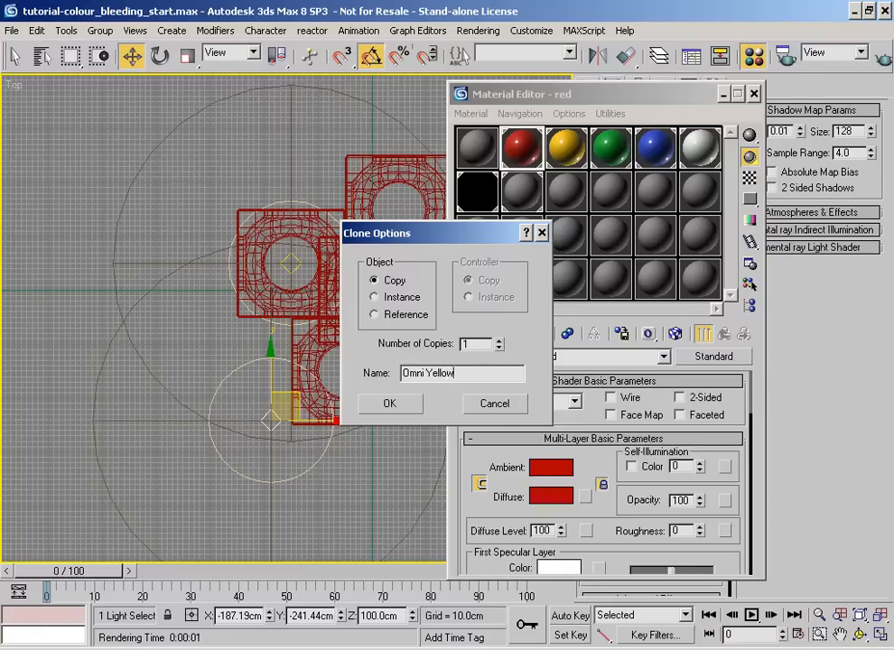
pyautogui.press('Return')
# Copy the yellow material's diffuse colour to the Omni Yellow light's colour.
pyautogui.click(566, 146)
pyautogui.moveTo(569, 96); pyautogui.dragTo(427, 85)
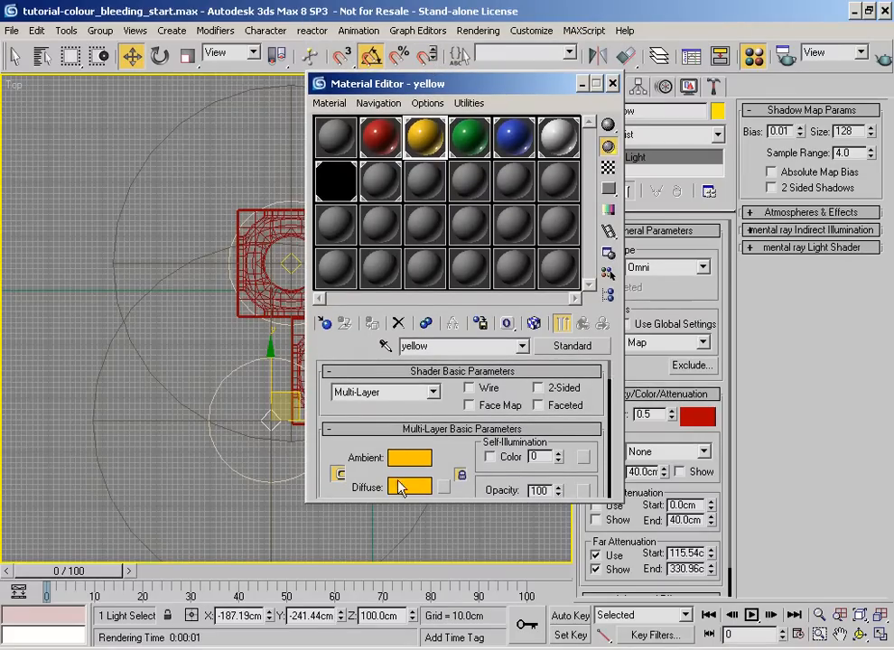
pyautogui.moveTo(402, 489); pyautogui.dragTo(699, 417)
pyautogui.click(439, 334)
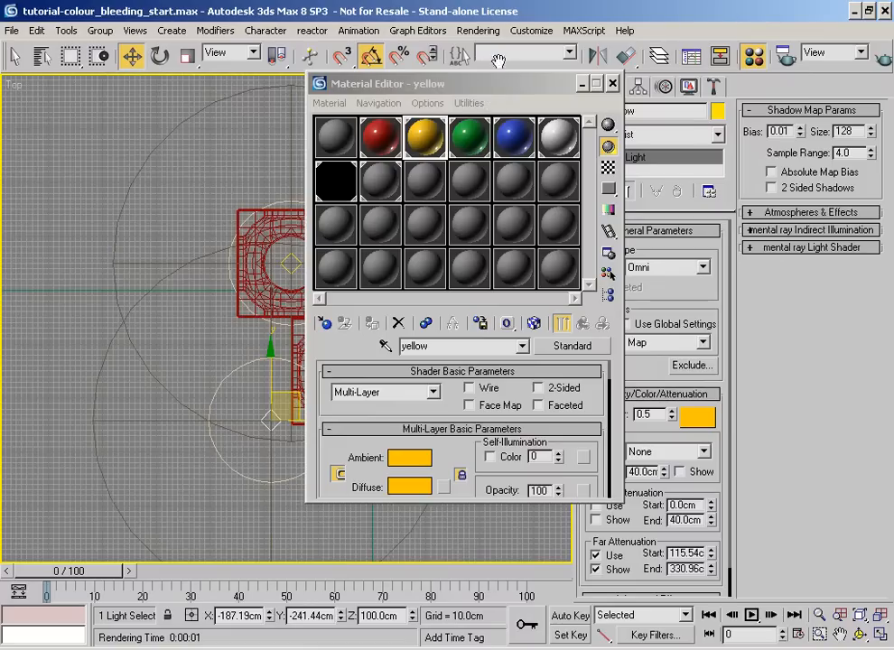
# Clone Omni Yellow as Omni Green at about X -6 cm, Y -387 cm and copy the green material's diffuse colour to it.
pyautogui.moveTo(490, 91); pyautogui.dragTo(101, 37)
pyautogui.moveTo(299, 395)
pyautogui.keyDown('shift'); pyautogui.mouseDown()
pyautogui.moveTo(386, 486)
pyautogui.moveTo(396, 474)
pyautogui.mouseUp(); pyautogui.keyUp('shift')
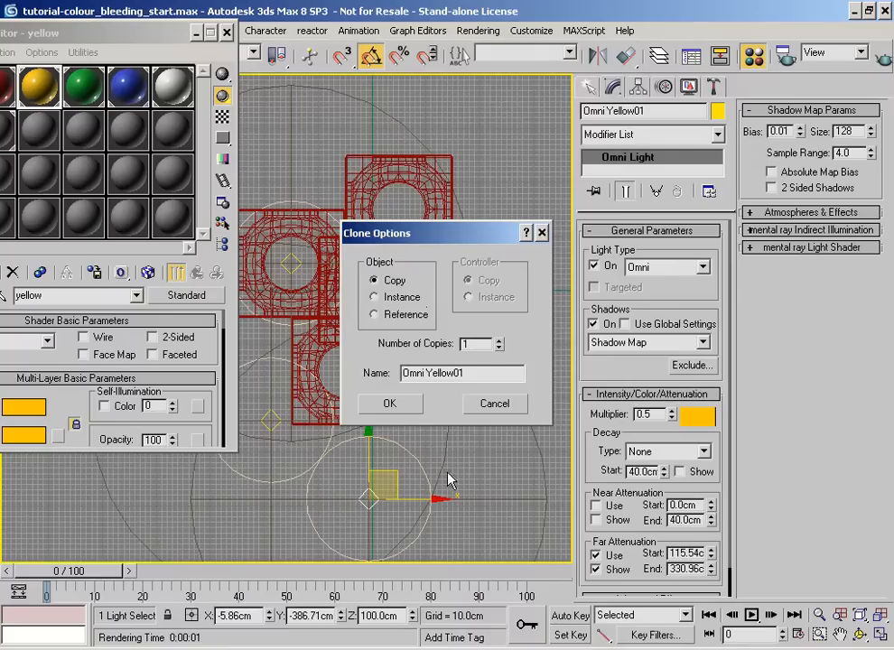
pyautogui.doubleClick(430, 373)
pyautogui.write('G')
pyautogui.press('Return')
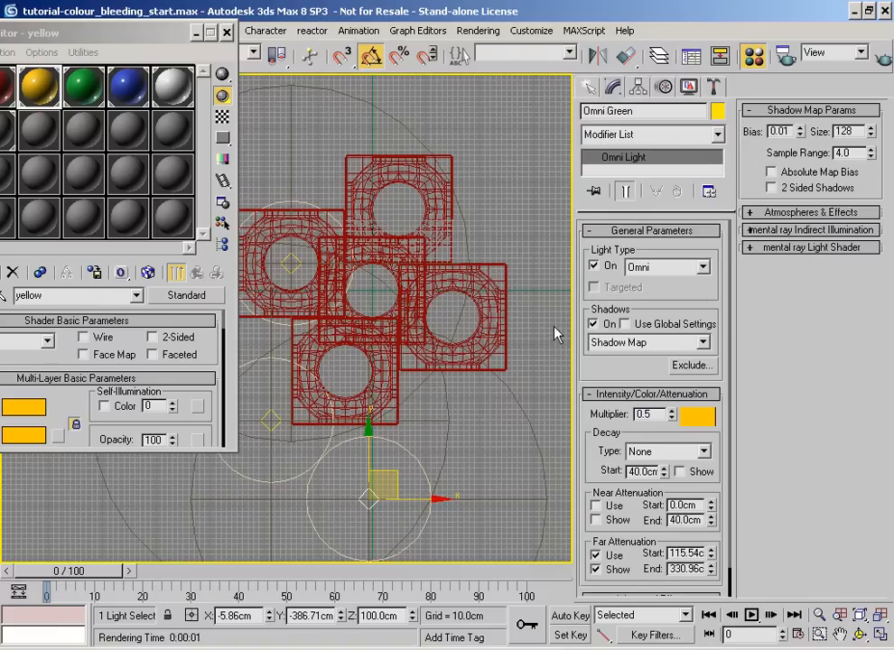
pyautogui.click(81, 84)
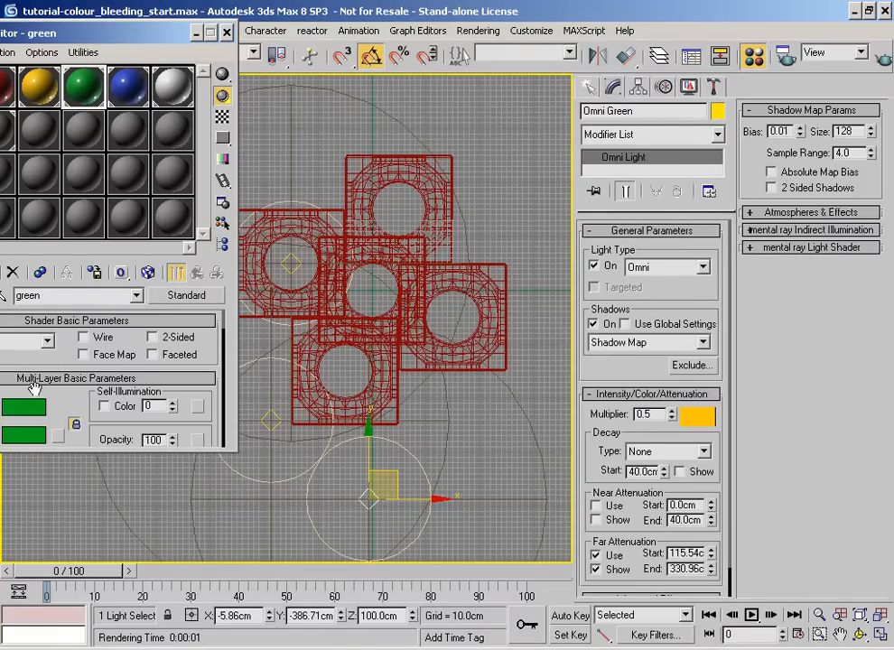
pyautogui.moveTo(32, 411); pyautogui.dragTo(694, 422)
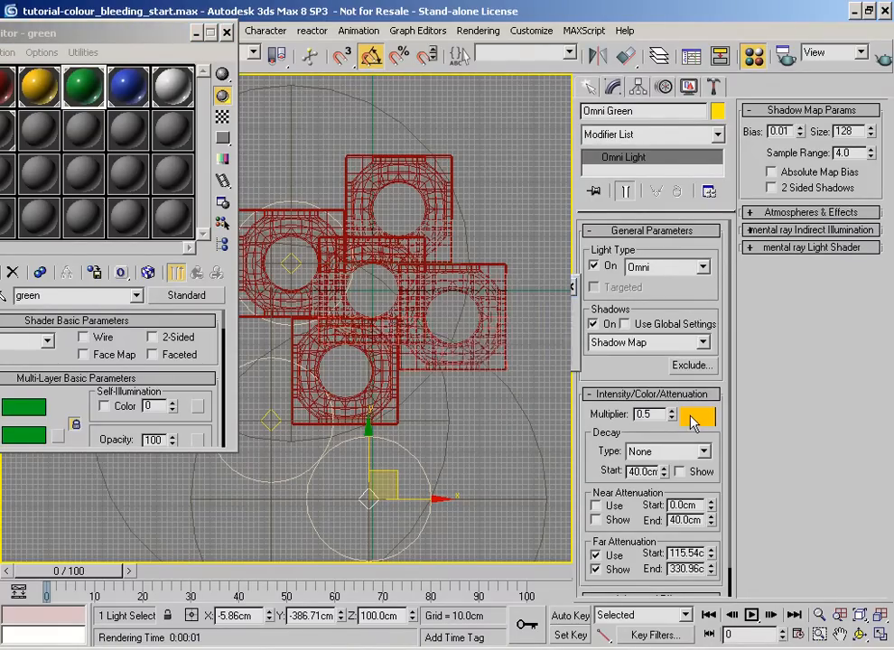
pyautogui.press('Return')
# Clone Omni Green as Omni Blue at about X 201 cm, Y -378 cm and copy the blue material's diffuse colour to it.
pyautogui.keyDown('shift'); pyautogui.moveTo(396, 482); pyautogui.dragTo(506, 476); pyautogui.keyUp('shift')
pyautogui.doubleClick(428, 373)
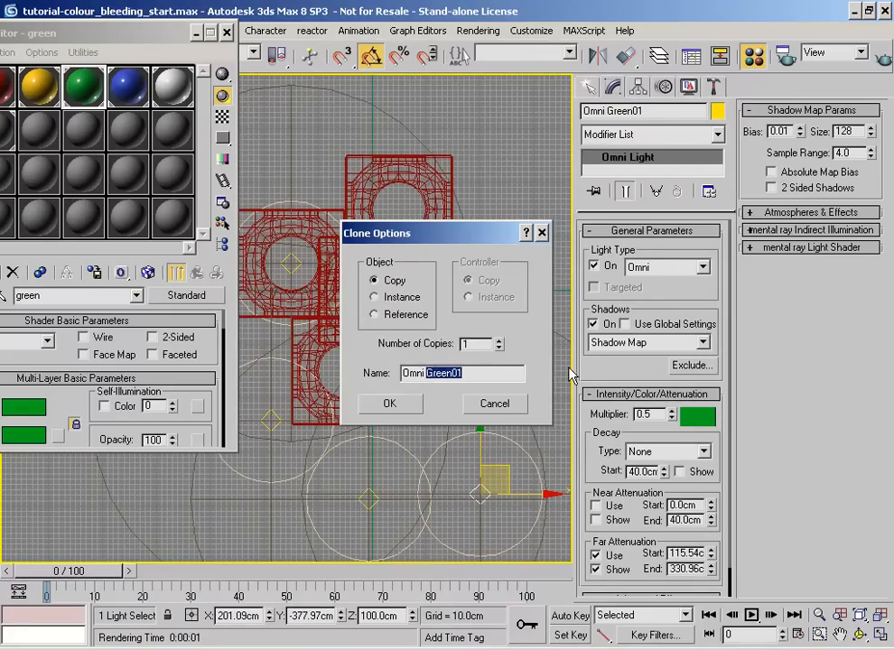
pyautogui.write('Blu')
pyautogui.press('Return')
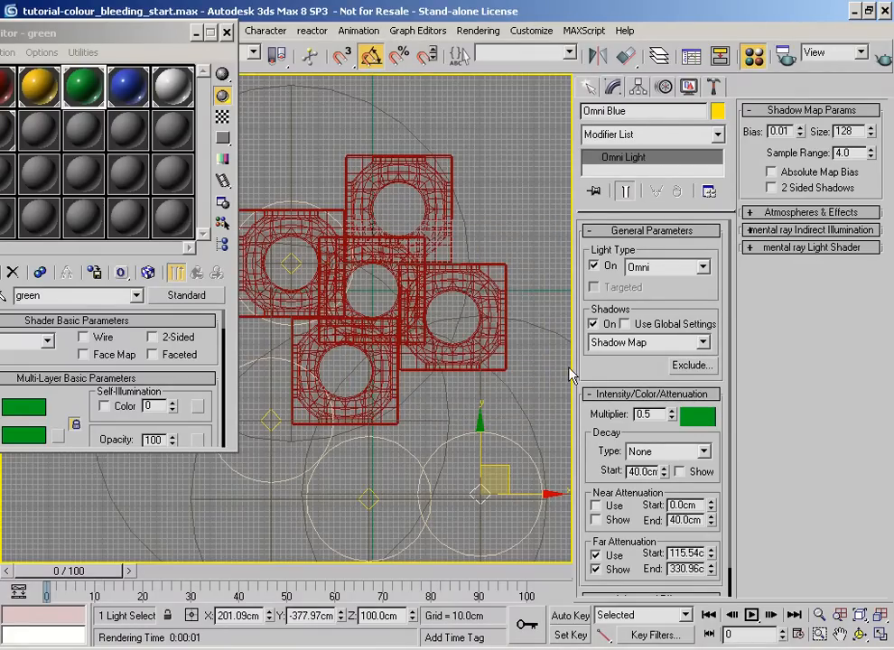
pyautogui.click(128, 84)
pyautogui.moveTo(27, 404); pyautogui.dragTo(707, 427)
pyautogui.click(441, 338)
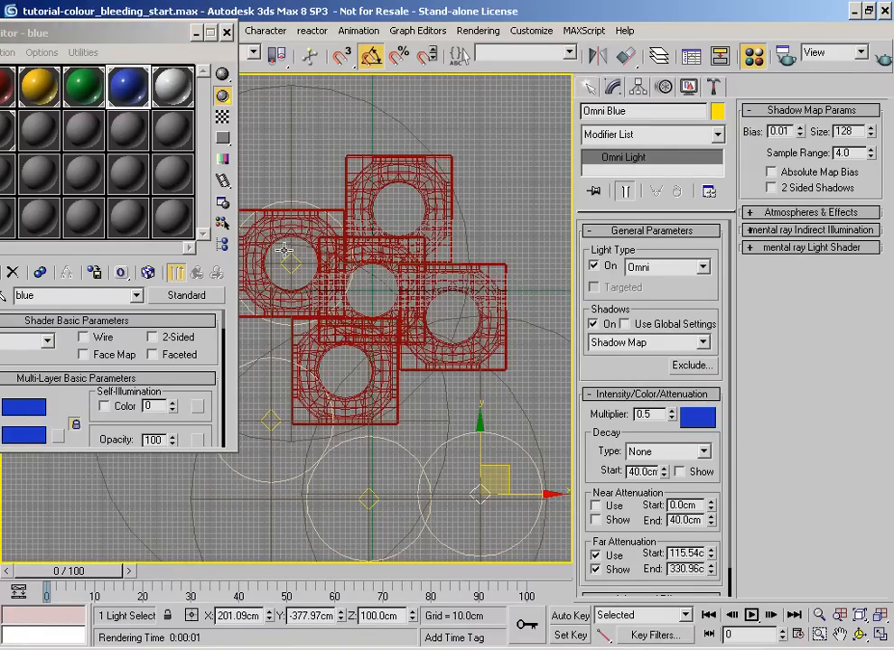
# Clone Omni Blue as Omni White at about X 382 cm, Y -208 cm and copy the white material's colour to it.
pyautogui.scroll(-5, 411, 441)
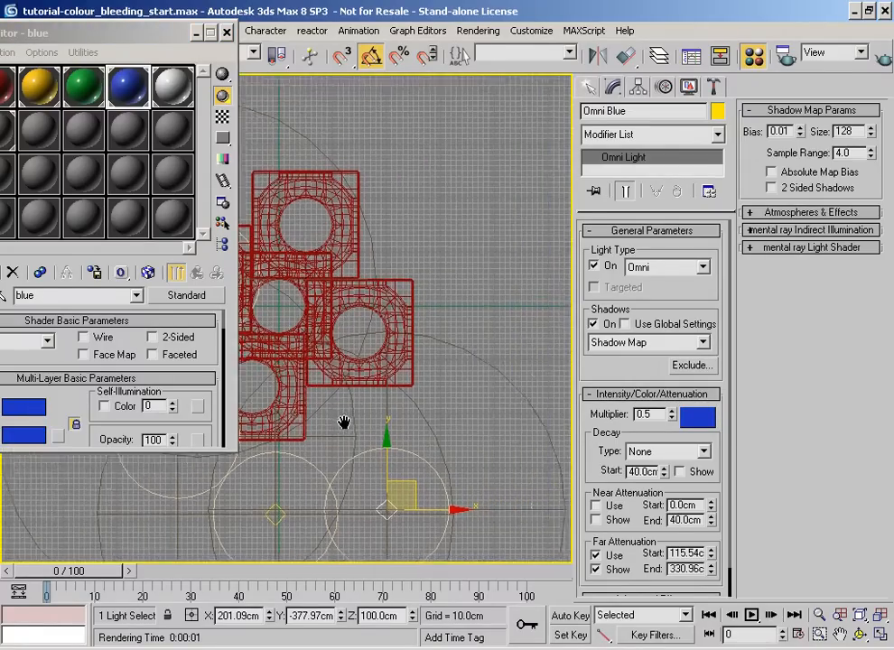
pyautogui.click(162, 79)
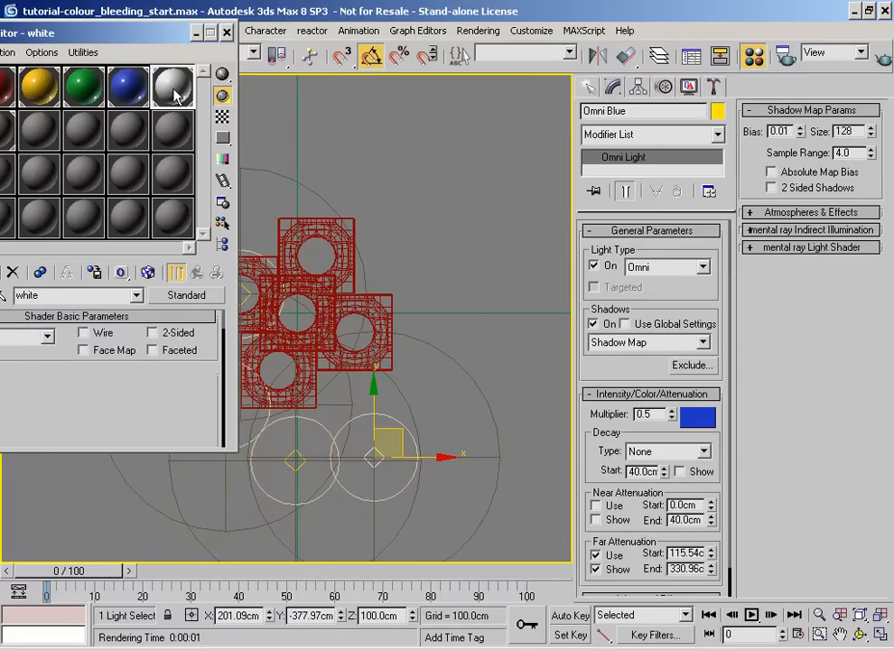
pyautogui.moveTo(403, 443)
pyautogui.keyDown('shift'); pyautogui.mouseDown()
pyautogui.moveTo(469, 373)
pyautogui.moveTo(440, 352)
pyautogui.mouseUp(); pyautogui.keyUp('shift')
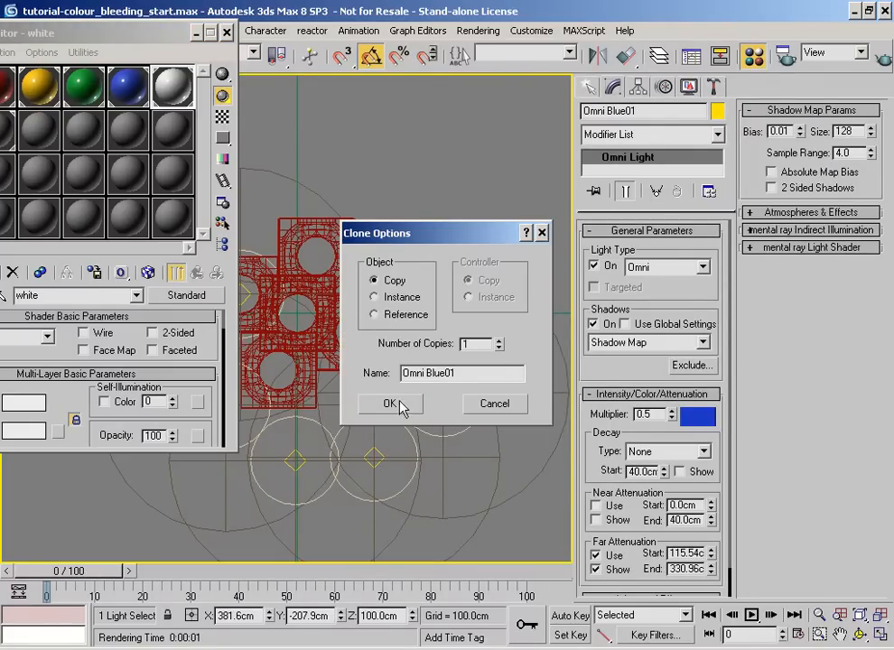
pyautogui.doubleClick(428, 372)
pyautogui.write('White')
pyautogui.press('Return')
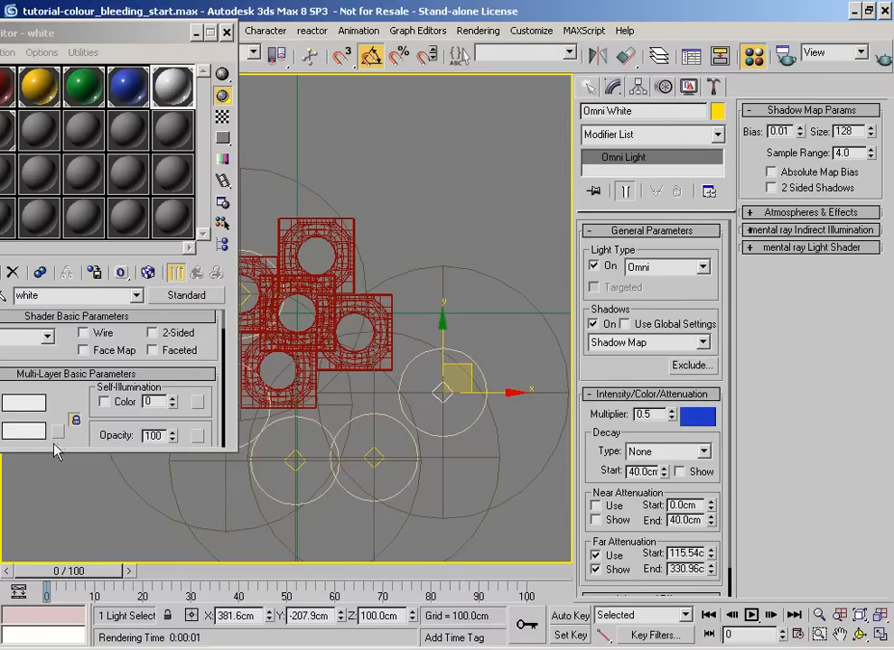
pyautogui.moveTo(15, 411); pyautogui.dragTo(694, 420)
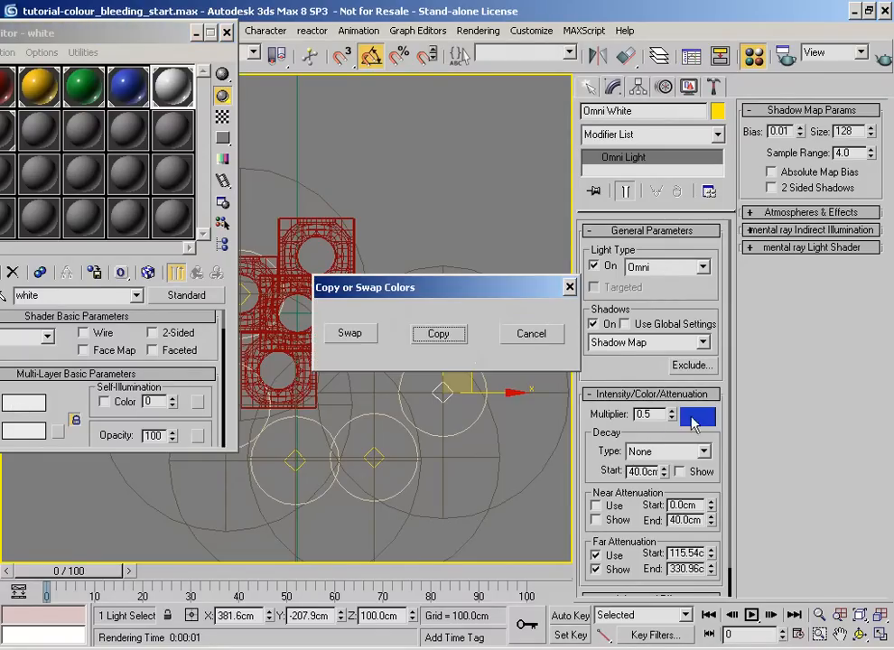
pyautogui.click(437, 334)
# Return to the Perspective view, close the Material Editor, and align the Omni Blue light to box blue.
pyautogui.scroll(-2, 458, 368)
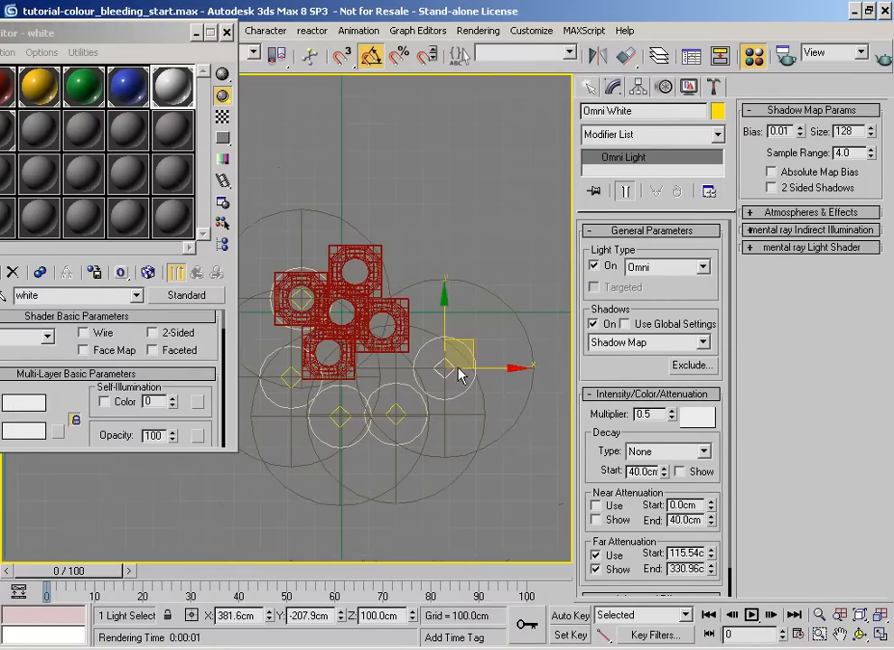
pyautogui.keyDown('alt'); pyautogui.moveTo(365, 375); pyautogui.dragTo(383, 286, button='middle'); pyautogui.keyUp('alt')
pyautogui.press('c')
pyautogui.scroll(-4, 375, 323)
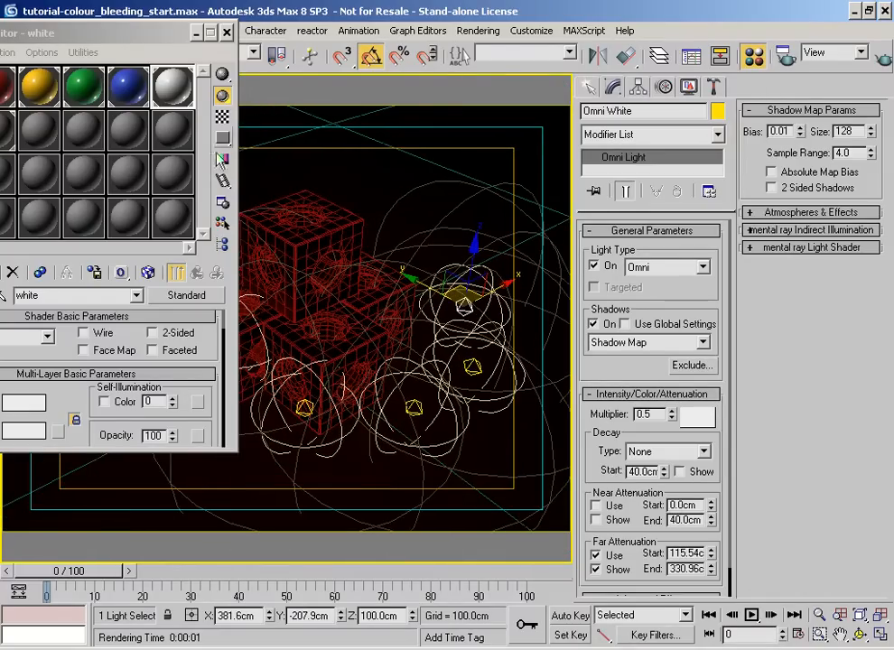
pyautogui.click(226, 32)
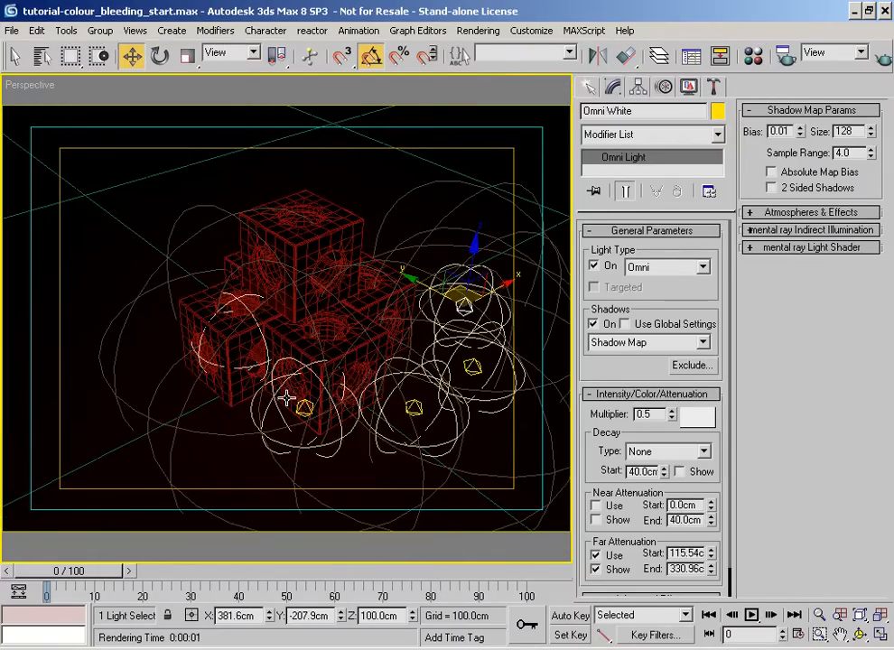
pyautogui.press('h')
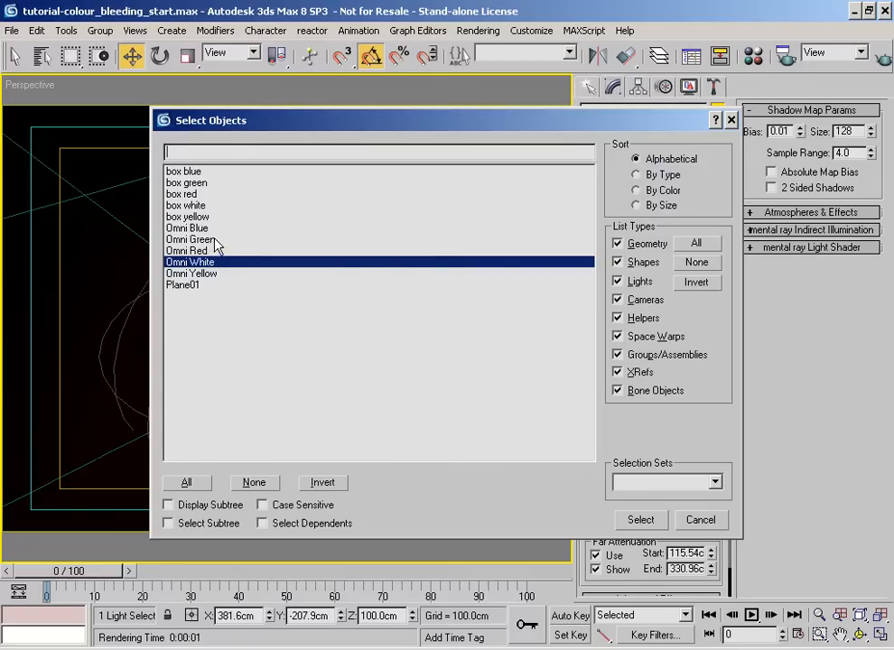
pyautogui.doubleClick(212, 229)
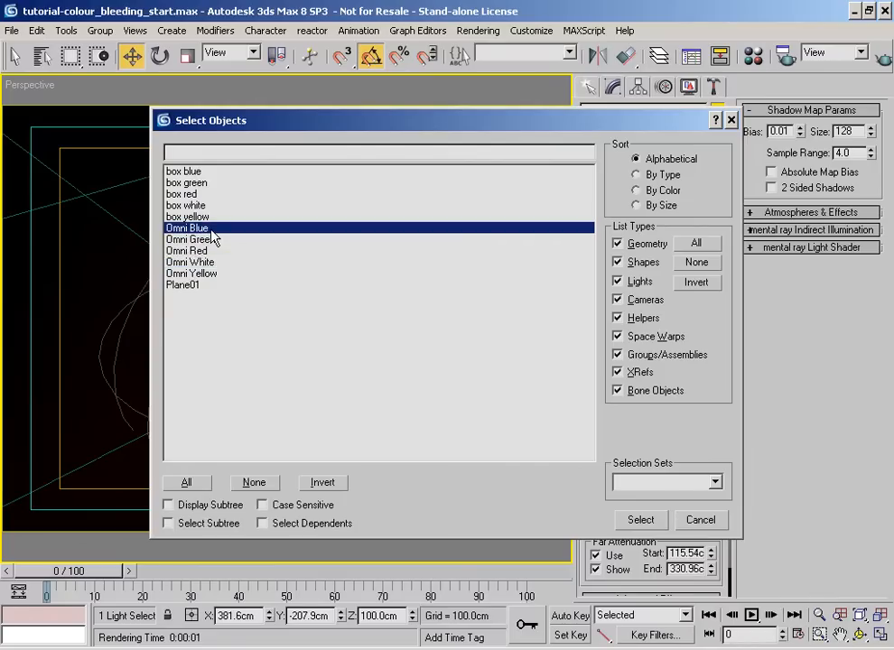
pyautogui.click(626, 57)
pyautogui.press('h')
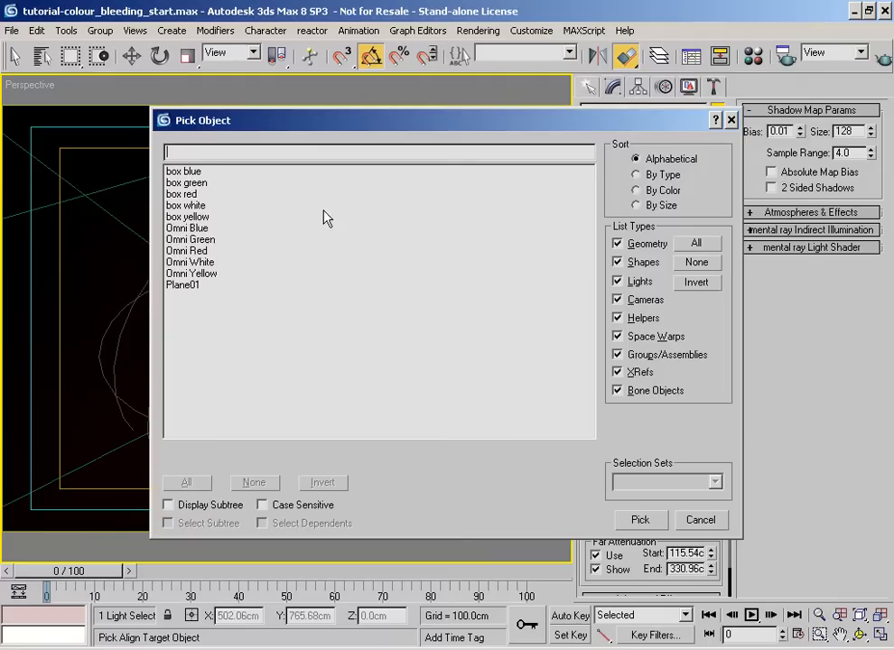
pyautogui.doubleClick(216, 171)
pyautogui.click(556, 216)
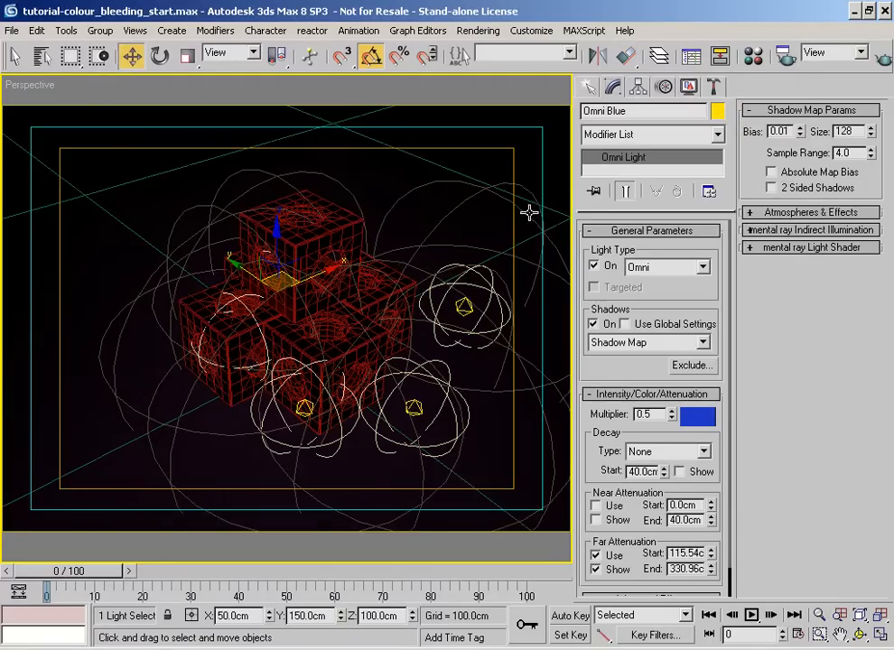
# Select the Omni Green light by name.
pyautogui.press('h')
pyautogui.doubleClick(194, 241)
pyautogui.click(632, 58)
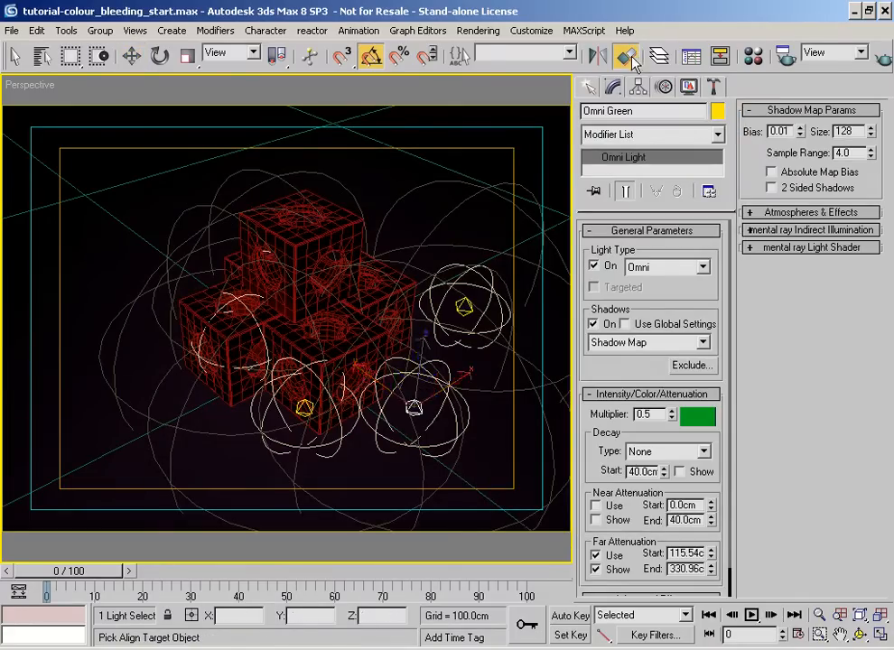
pyautogui.press('h')
pyautogui.doubleClick(185, 171)
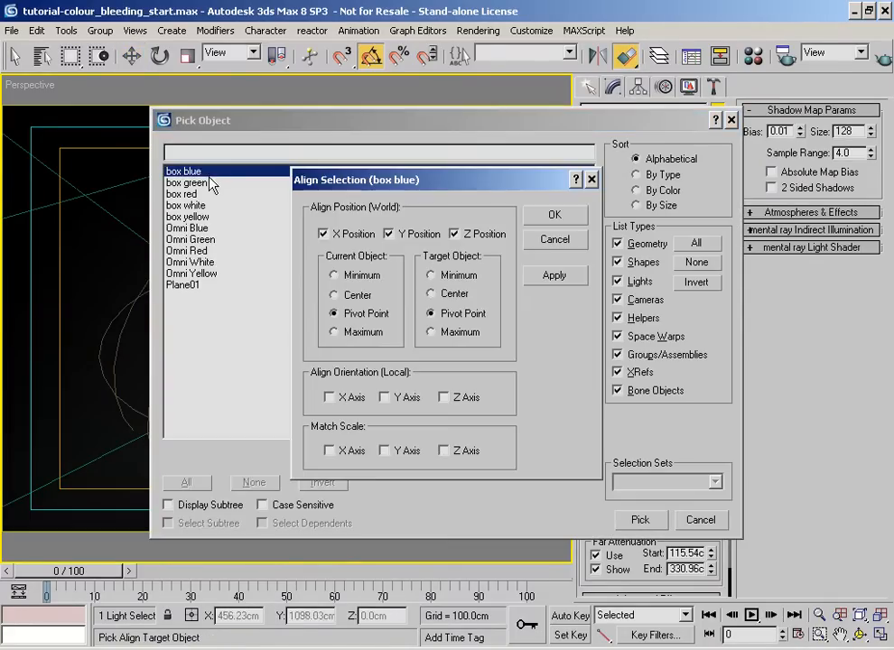
pyautogui.click(568, 242)
pyautogui.click(626, 57)
pyautogui.press('h')
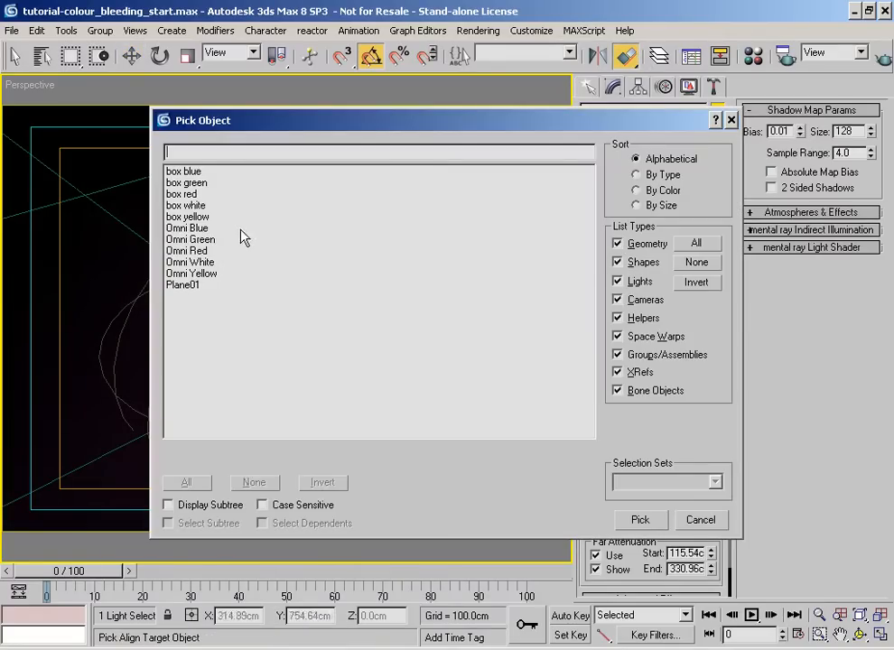
pyautogui.doubleClick(190, 193)
pyautogui.click(558, 239)
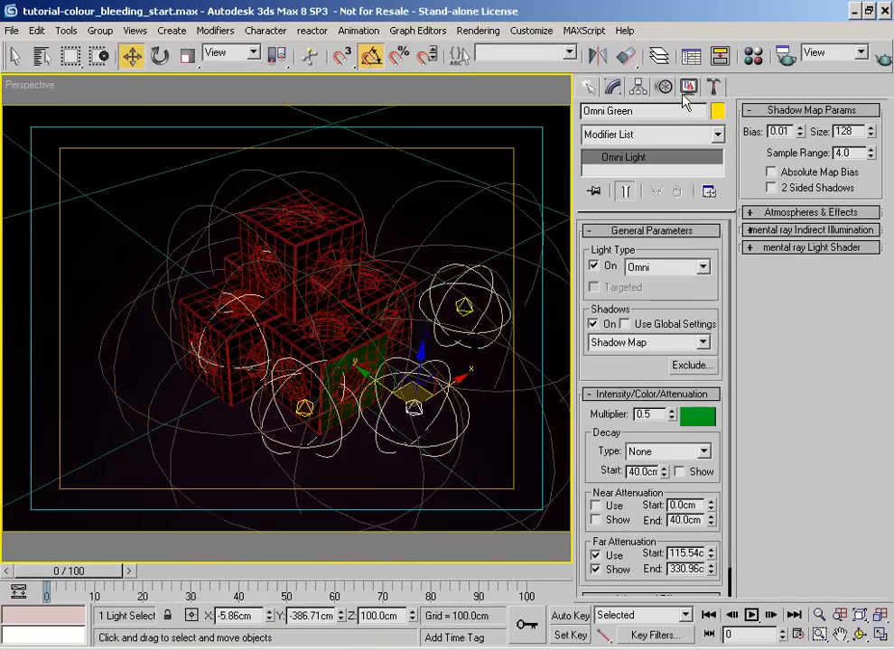
# Align the Omni Green light to box green.
pyautogui.click(626, 57)
pyautogui.press('h')
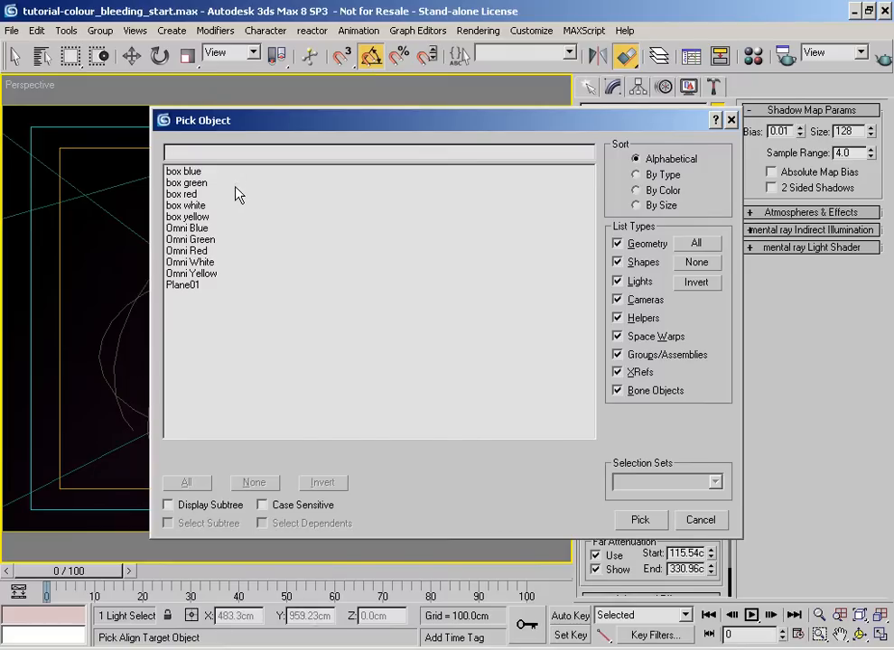
pyautogui.doubleClick(236, 184)
pyautogui.click(556, 212)
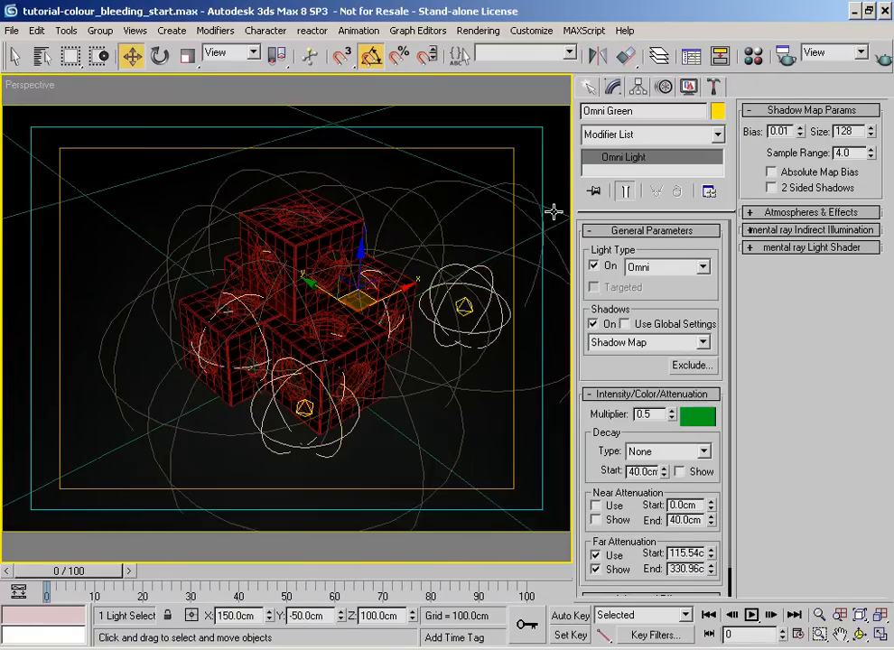
# Align the Omni White light to box white in X, Y and Z position, pivot point to pivot point.
pyautogui.press('h')
pyautogui.doubleClick(214, 262)
pyautogui.press('h')
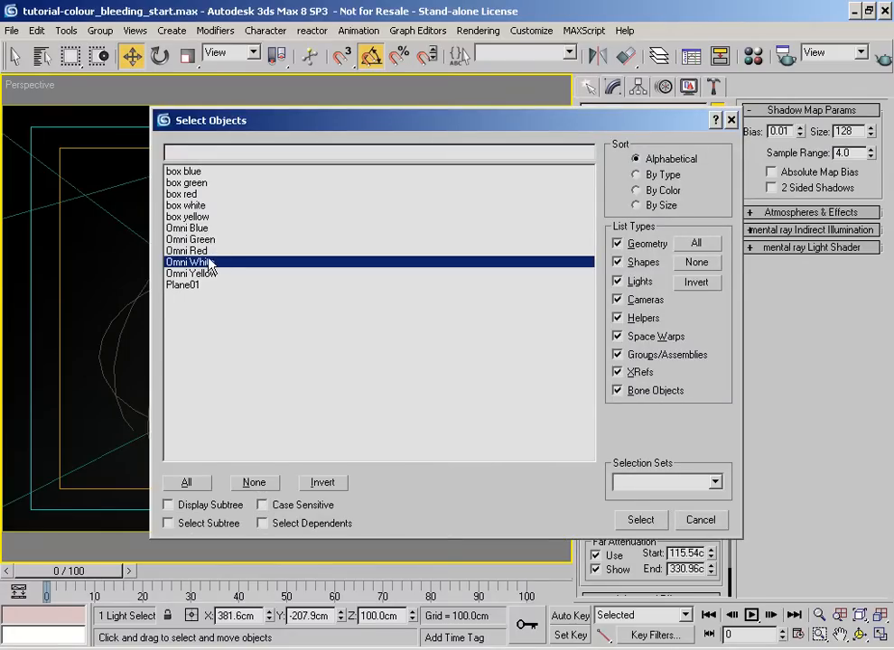
pyautogui.click(640, 519)
pyautogui.click(625, 56)
pyautogui.press('h')
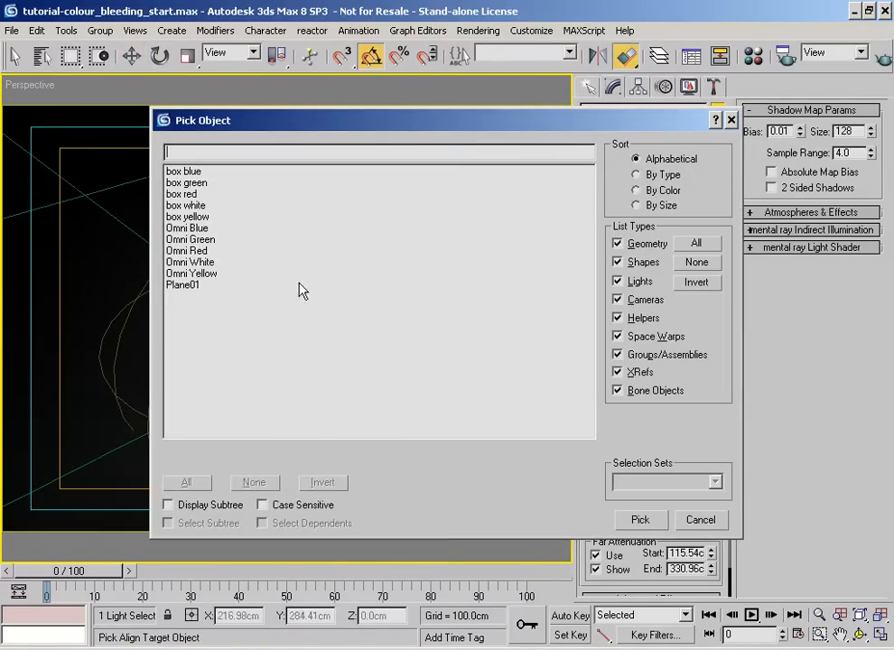
pyautogui.doubleClick(204, 207)
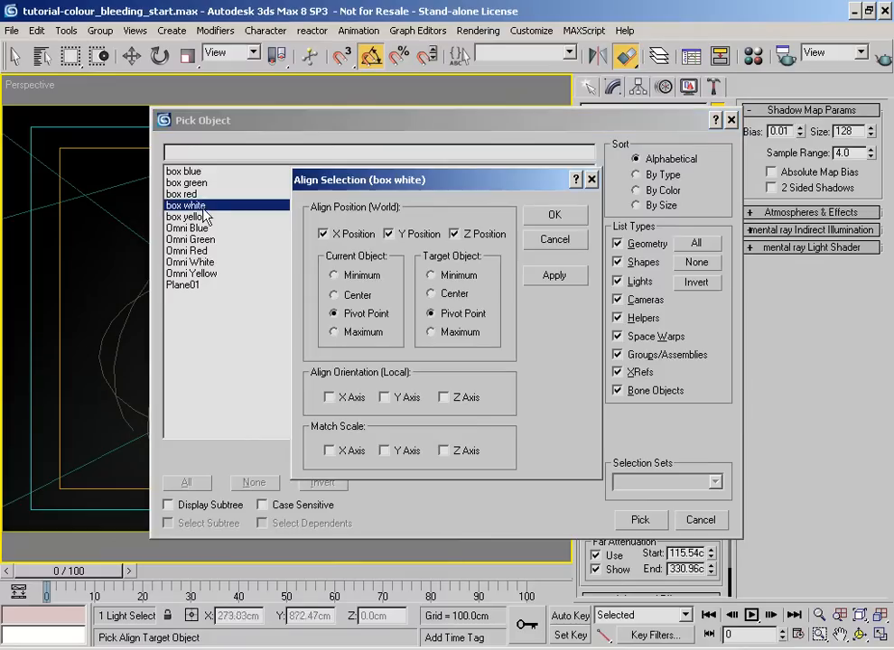
pyautogui.click(561, 215)
# Align the Omni Yellow light to box yellow in X, Y and Z position, pivot point to pivot point.
pyautogui.press('h')
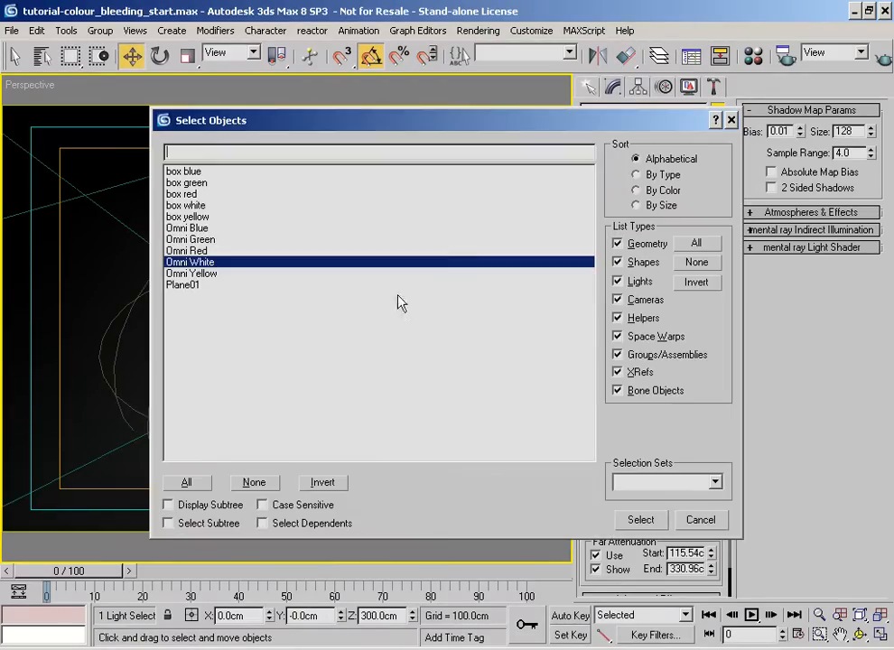
pyautogui.doubleClick(229, 274)
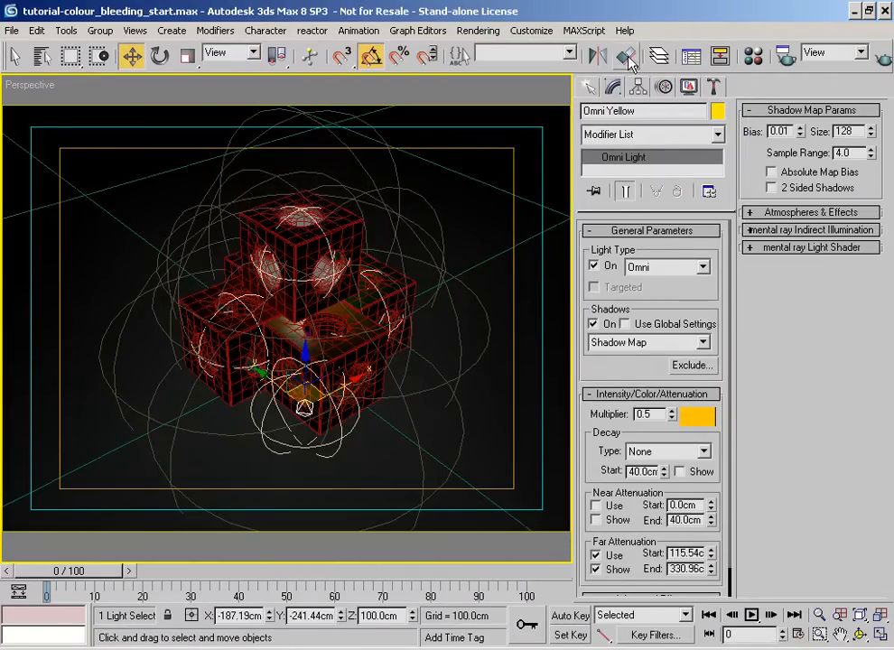
pyautogui.click(626, 56)
pyautogui.press('h')
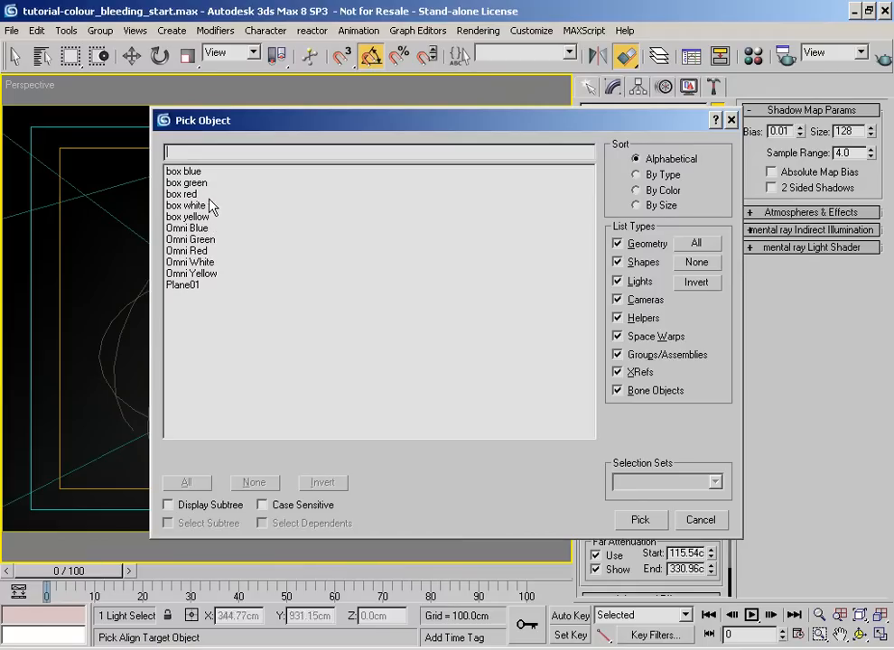
pyautogui.doubleClick(187, 216)
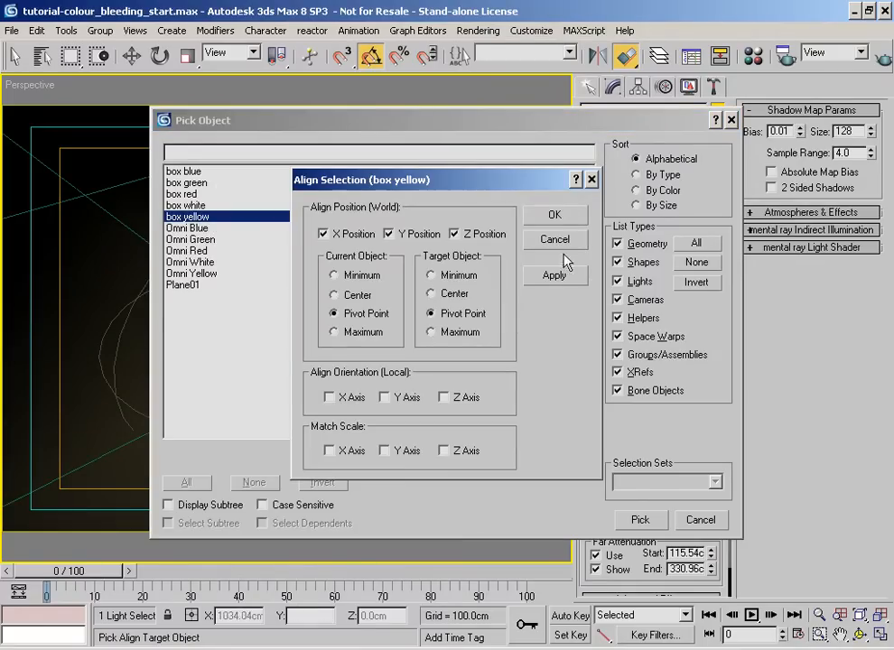
pyautogui.click(560, 214)
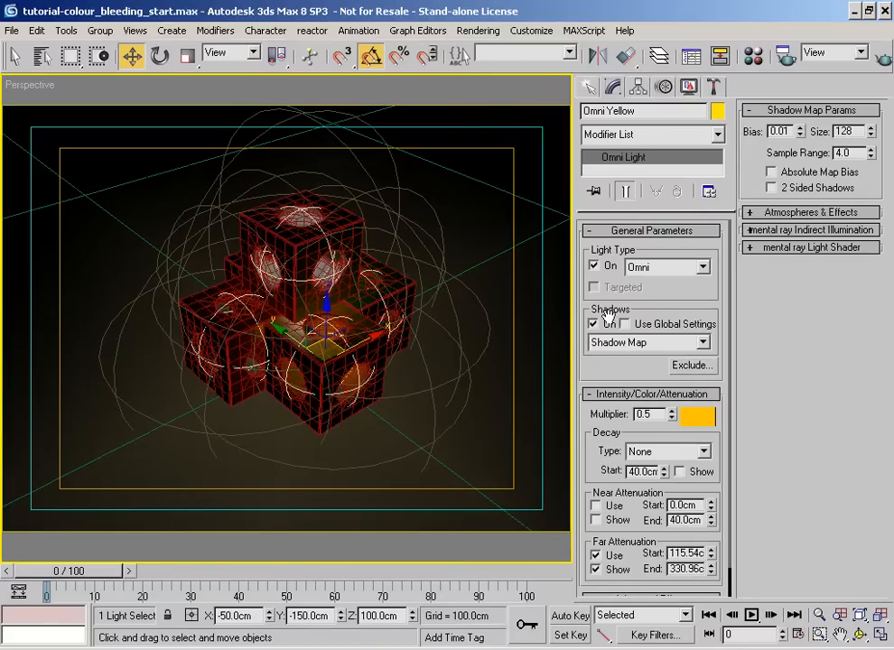
# Exclude box blue instead of box red from the Omni Blue light's illumination and shadow casting.
pyautogui.press('h')
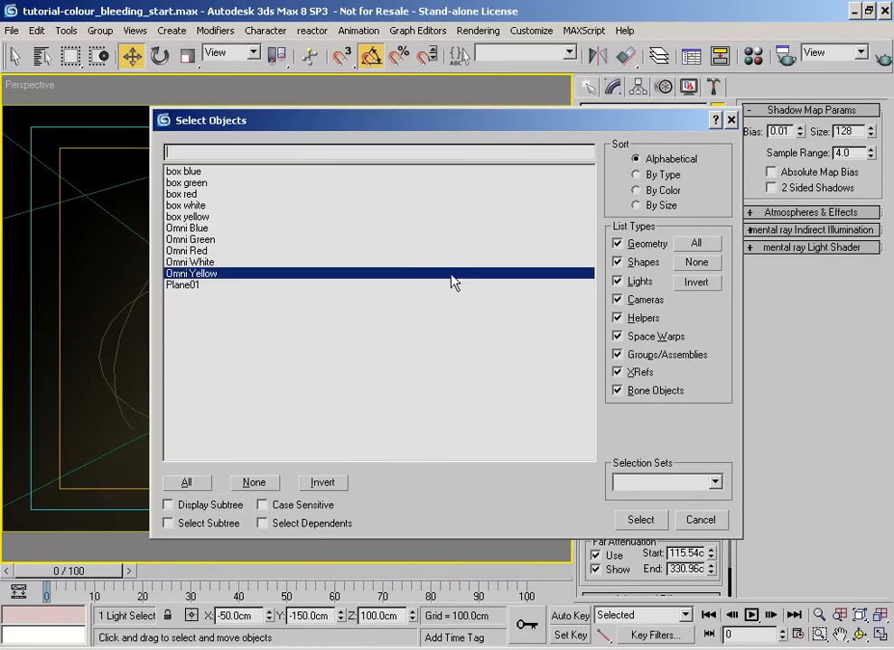
pyautogui.doubleClick(217, 228)
pyautogui.click(692, 367)
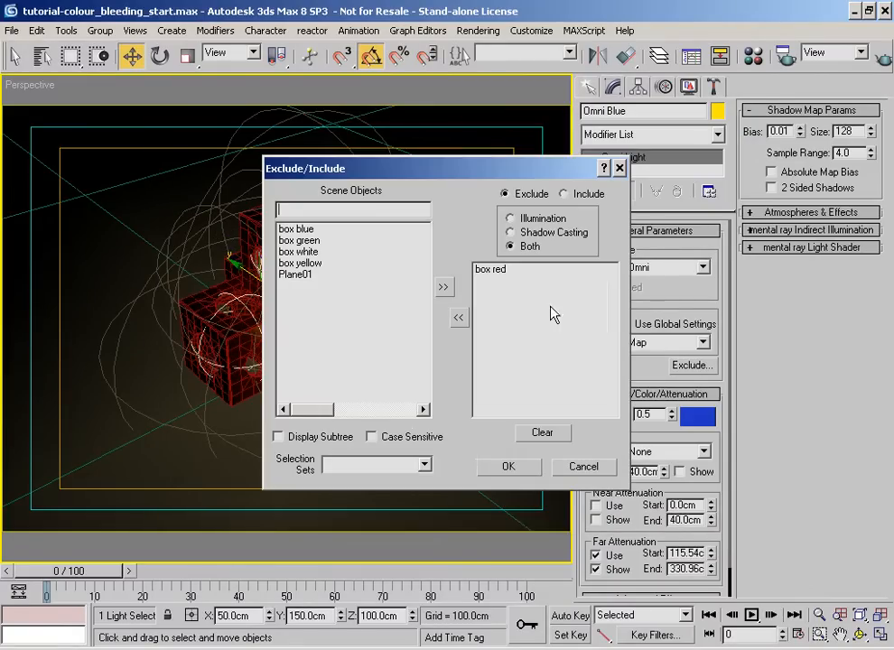
pyautogui.click(505, 271)
pyautogui.click(458, 317)
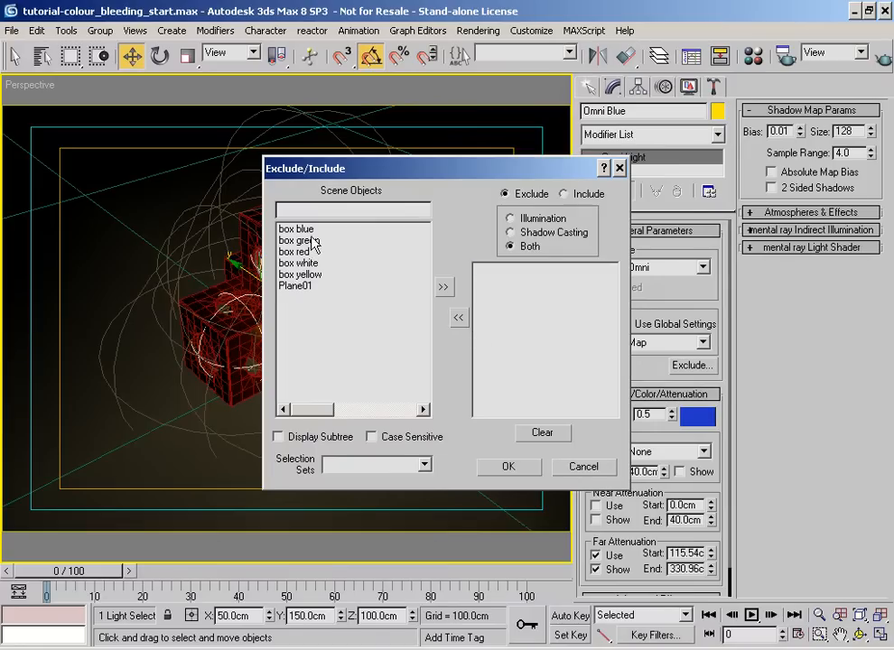
pyautogui.click(298, 230)
pyautogui.click(443, 287)
pyautogui.click(532, 472)
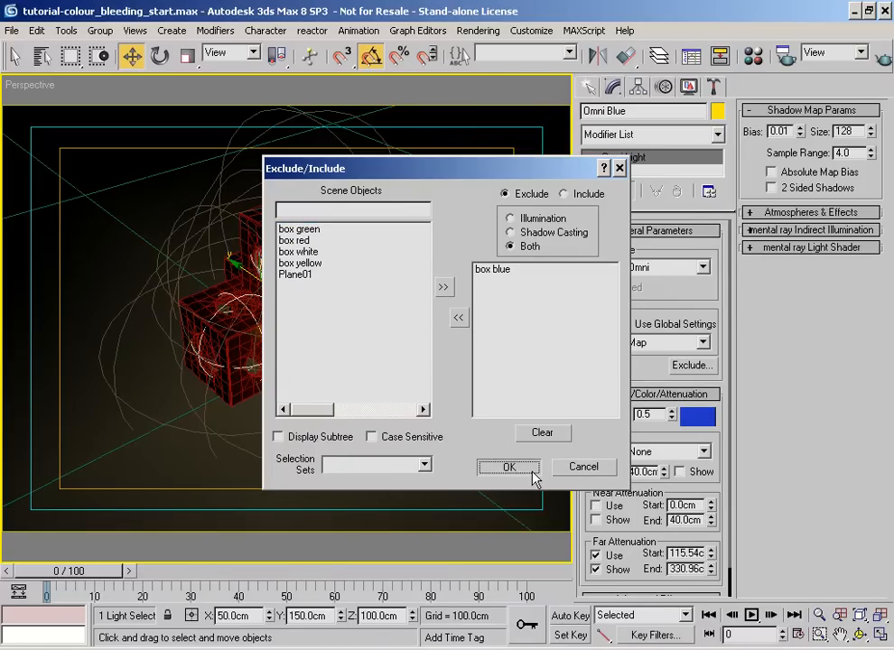
pyautogui.click(532, 472)
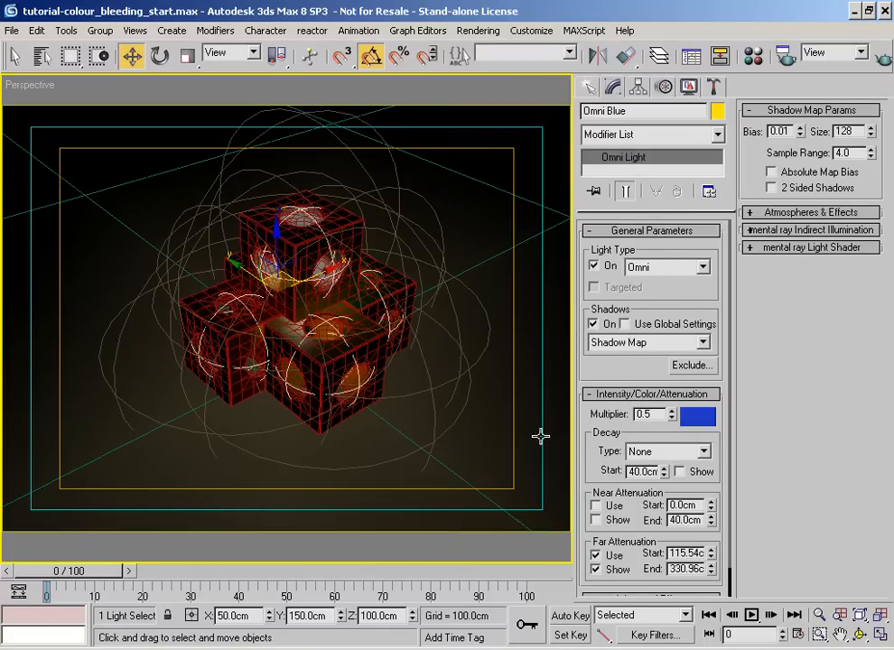
# Exclude box green instead of box red from the Omni Green light's illumination and shadow casting.
pyautogui.press('h')
pyautogui.doubleClick(217, 240)
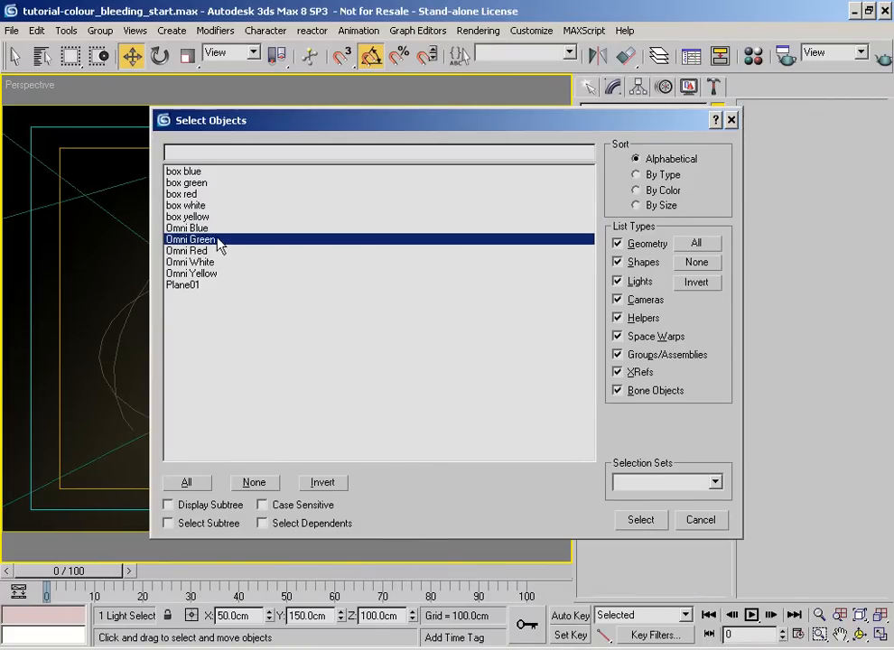
pyautogui.click(689, 367)
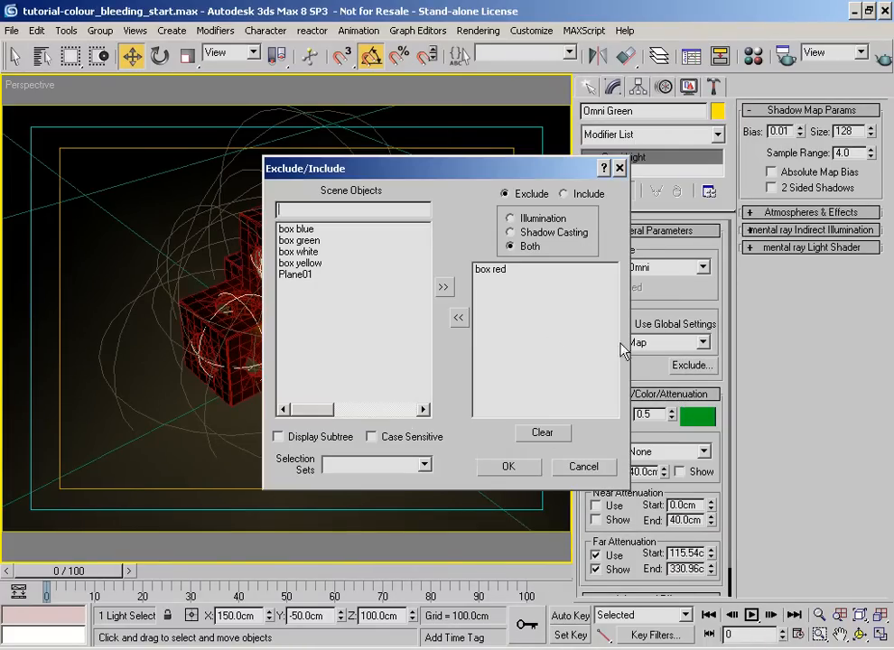
pyautogui.click(326, 240)
pyautogui.doubleClick(493, 271)
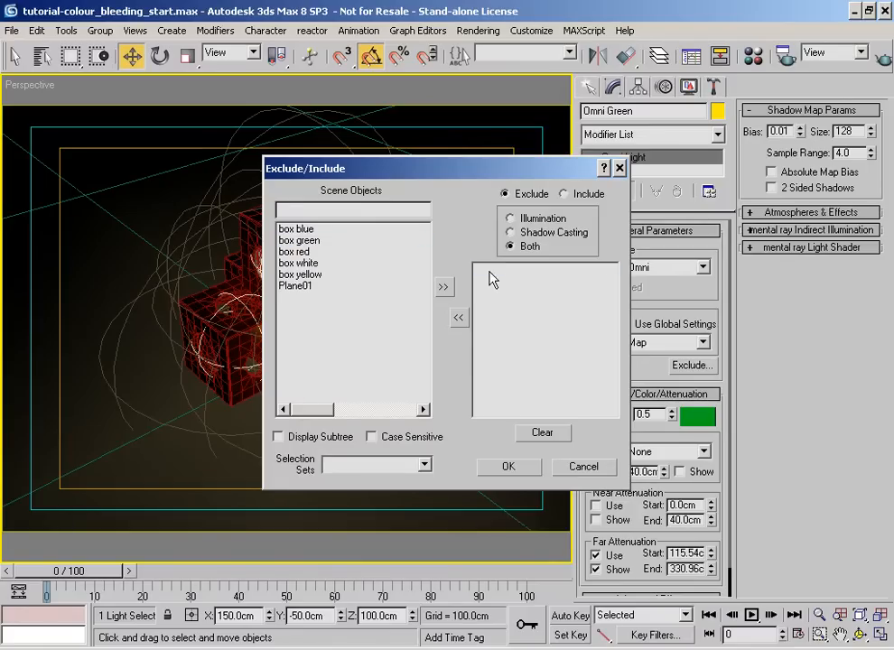
pyautogui.doubleClick(323, 242)
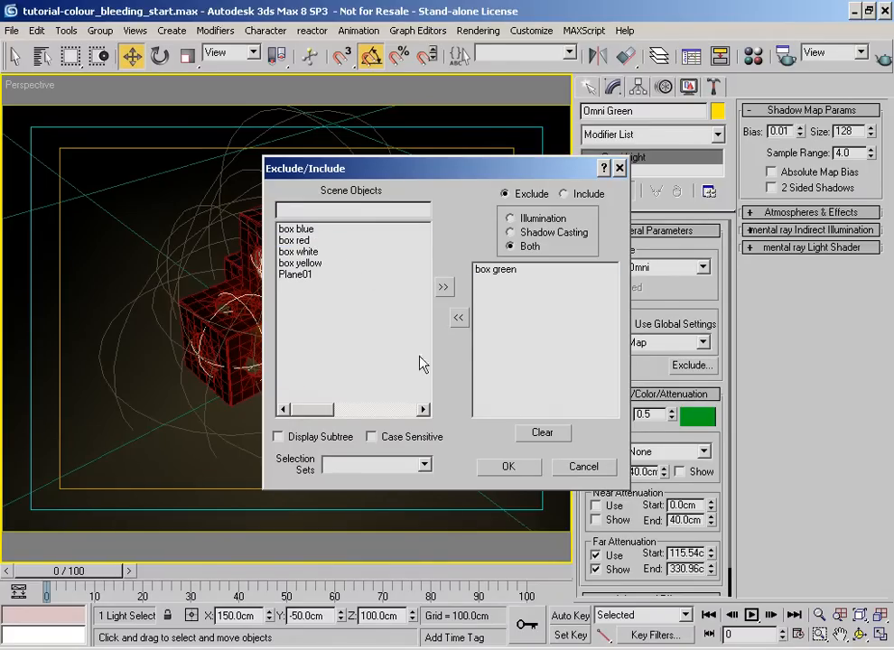
pyautogui.click(511, 467)
# Exclude box white instead of box red from the Omni White light's illumination and shadow casting.
pyautogui.press('h')
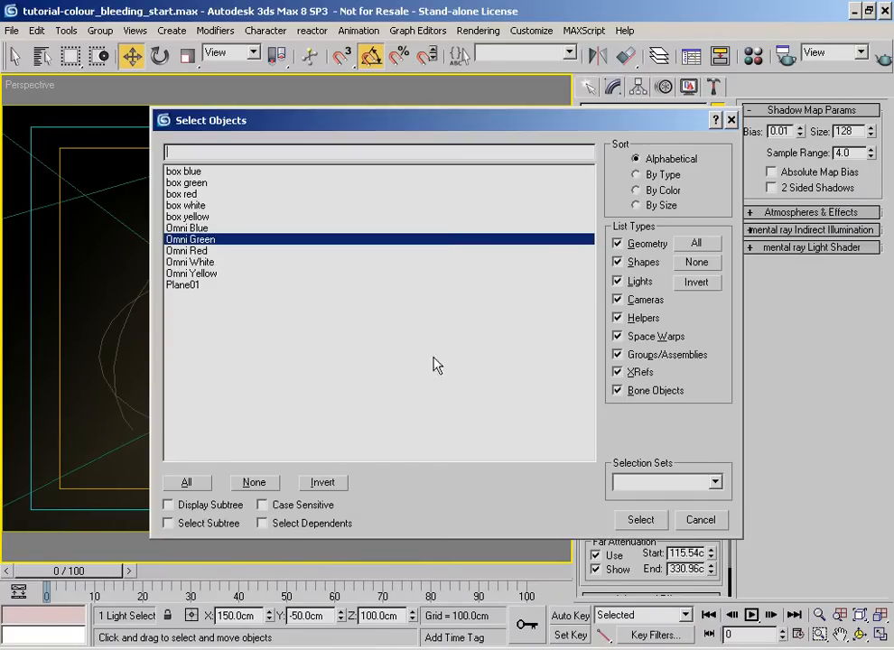
pyautogui.doubleClick(221, 264)
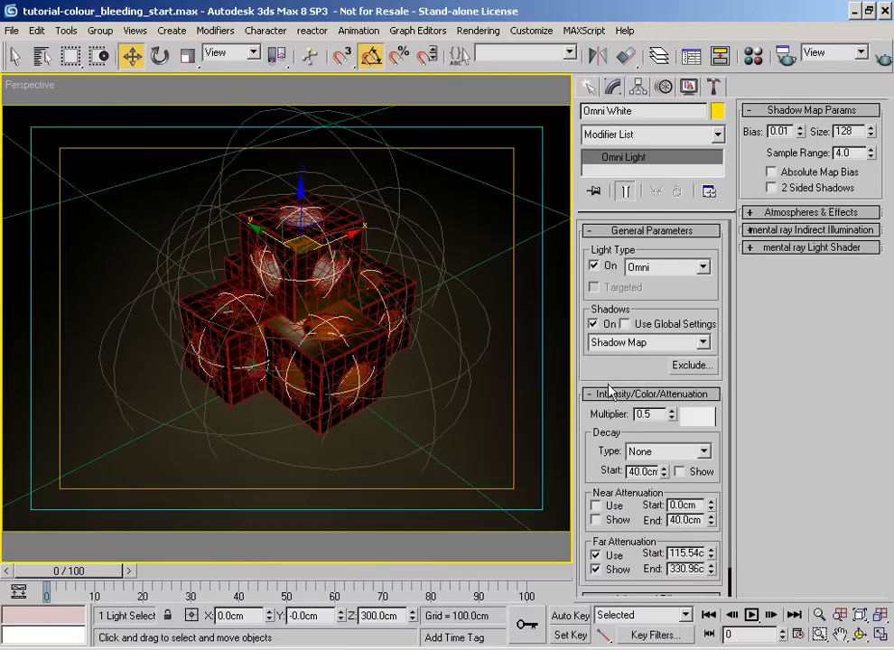
pyautogui.click(692, 365)
pyautogui.doubleClick(490, 269)
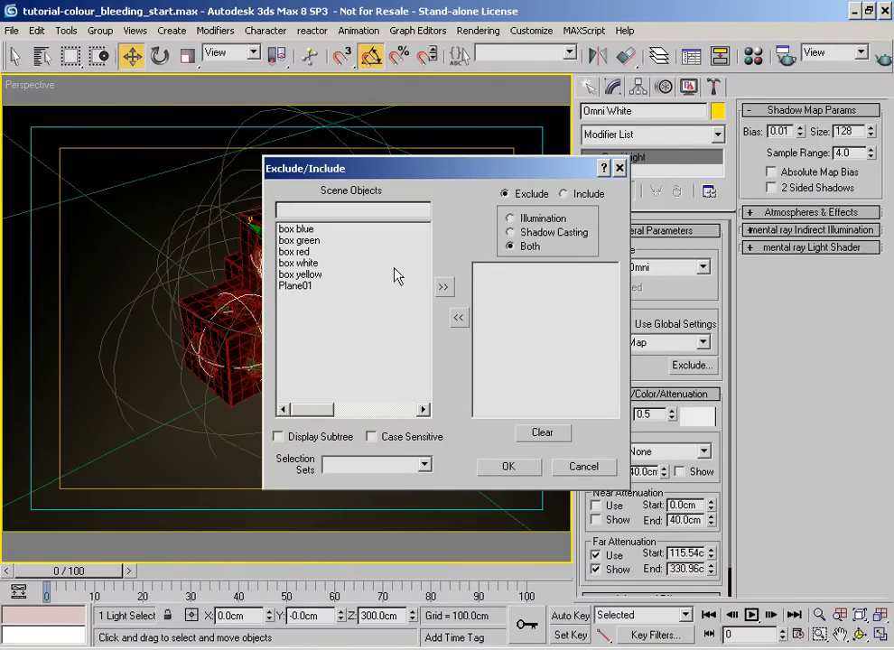
pyautogui.doubleClick(307, 262)
pyautogui.click(524, 464)
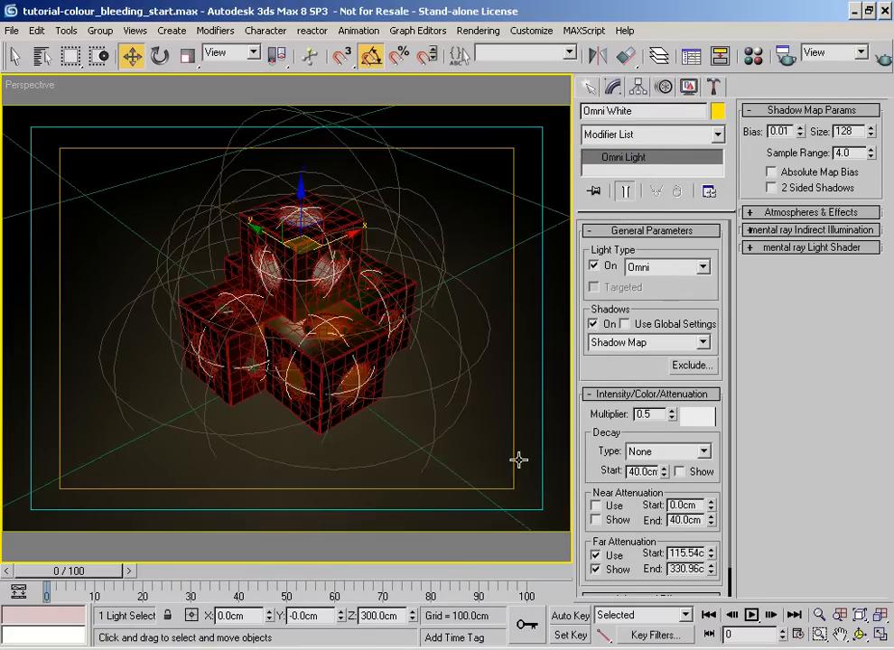
# Exclude box yellow instead of box red from the Omni Yellow light's illumination and shadow casting.
pyautogui.press('h')
pyautogui.doubleClick(241, 273)
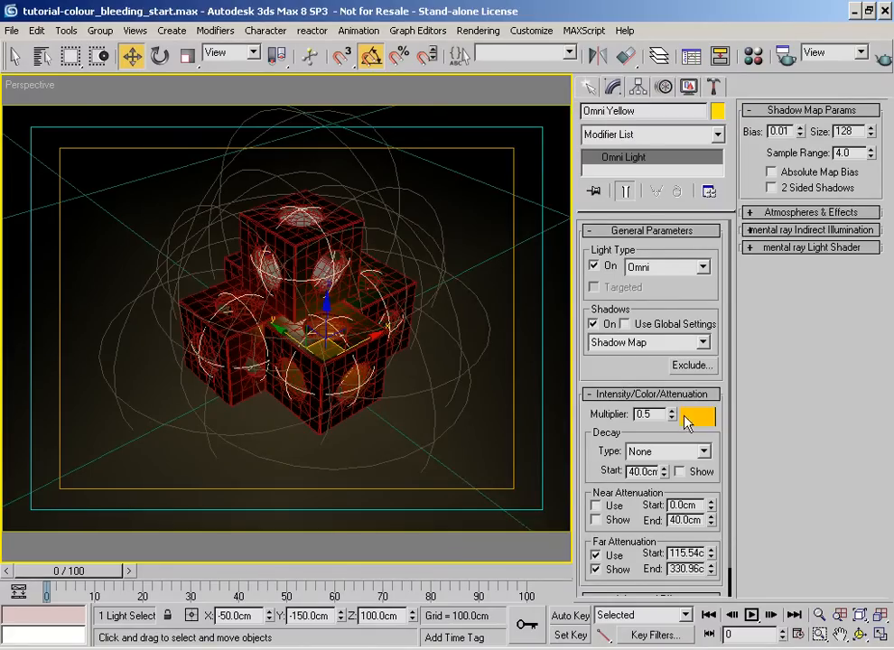
pyautogui.click(687, 366)
pyautogui.click(307, 263)
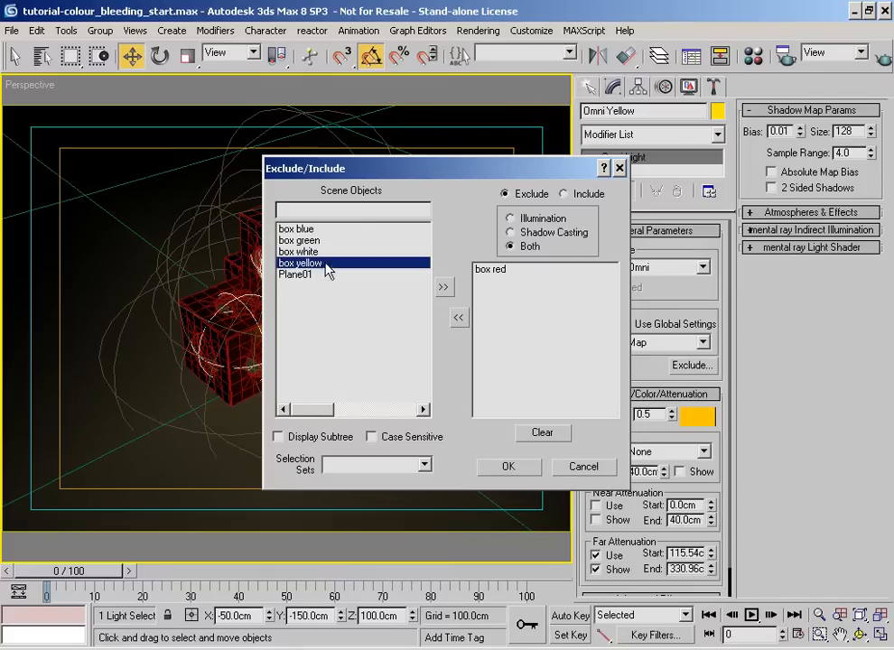
pyautogui.click(443, 291)
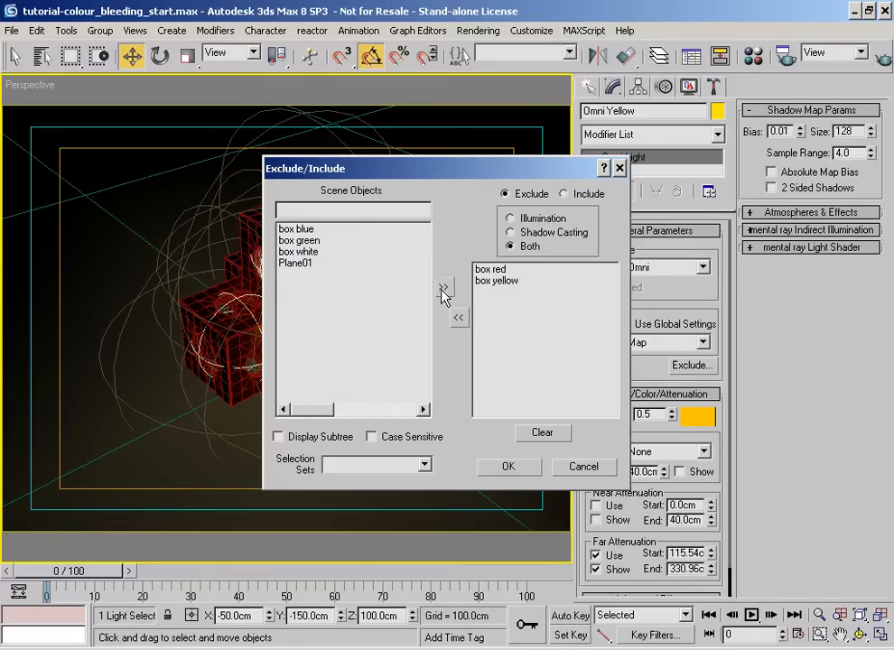
pyautogui.doubleClick(494, 269)
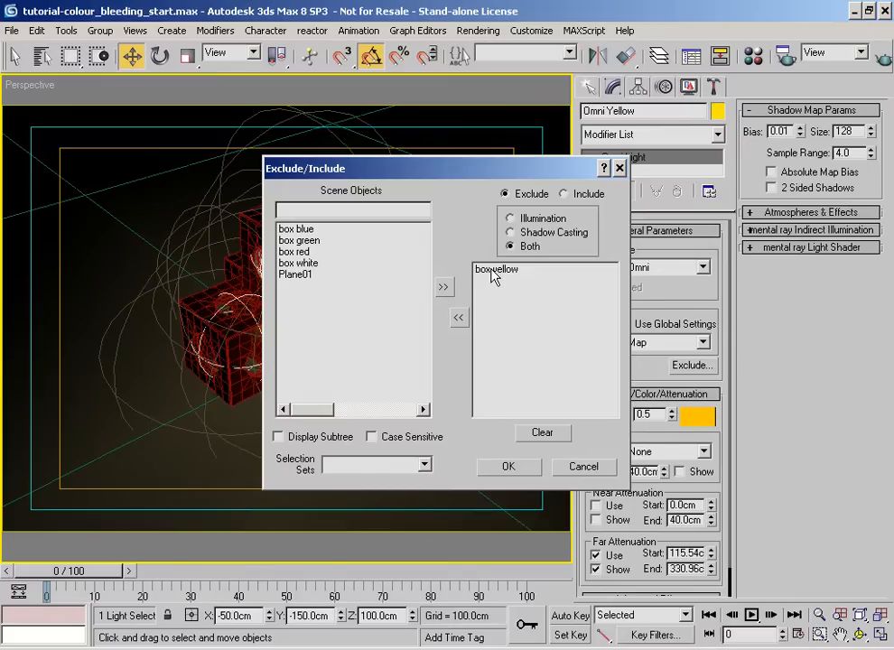
pyautogui.click(506, 464)
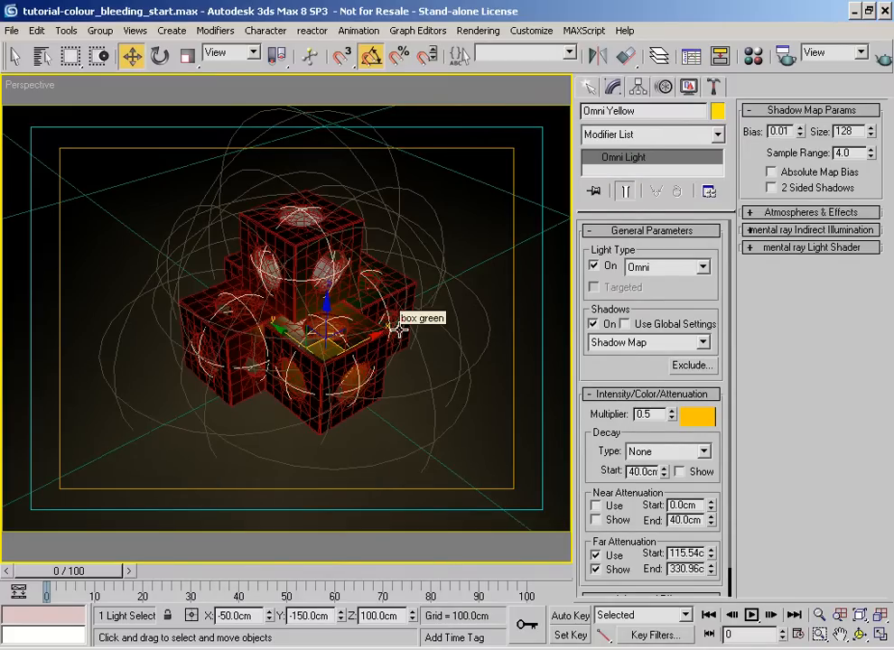
# Render the Perspective view, set the output size to 640x480 and render it again.
pyautogui.click(878, 56)
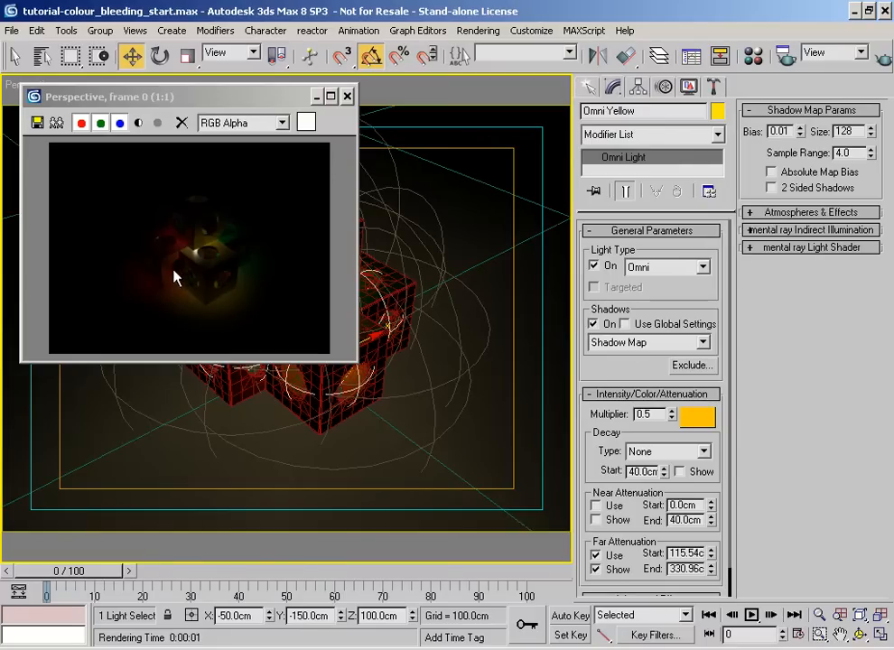
pyautogui.click(782, 58)
pyautogui.click(407, 303)
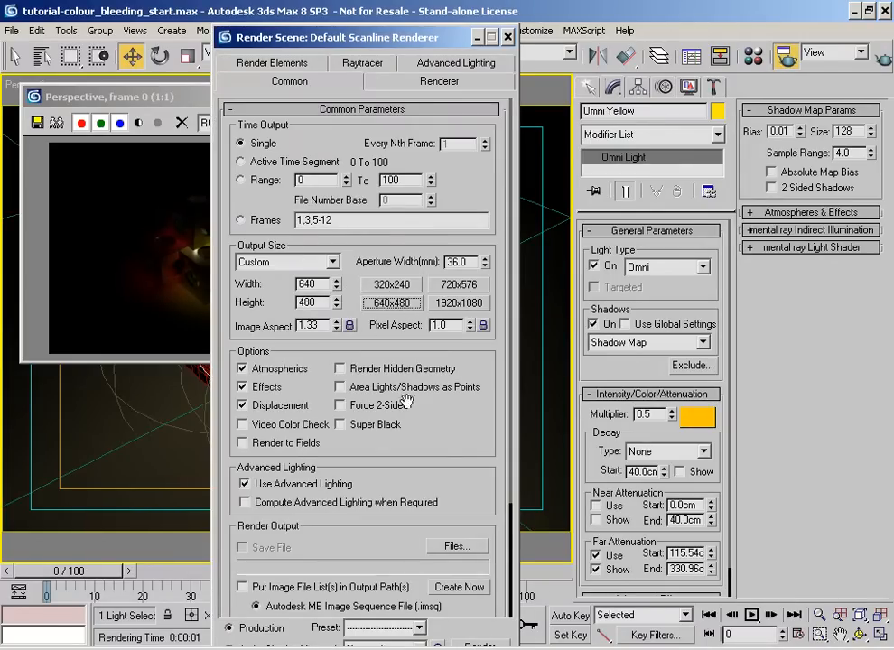
pyautogui.click(468, 644)
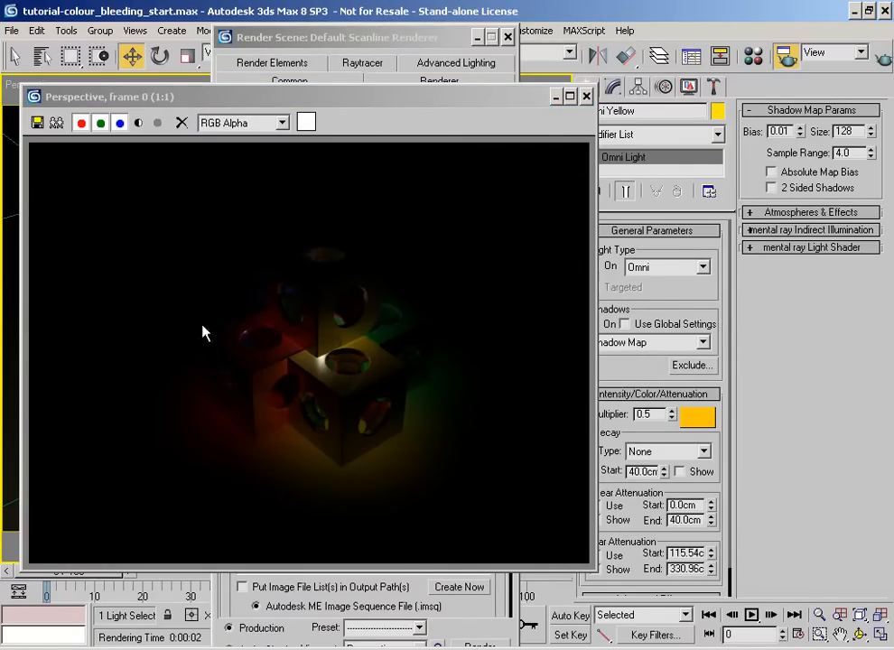
# Close the rendered frame of the Perspective view and the render settings.
pyautogui.moveTo(424, 98); pyautogui.dragTo(554, 88)
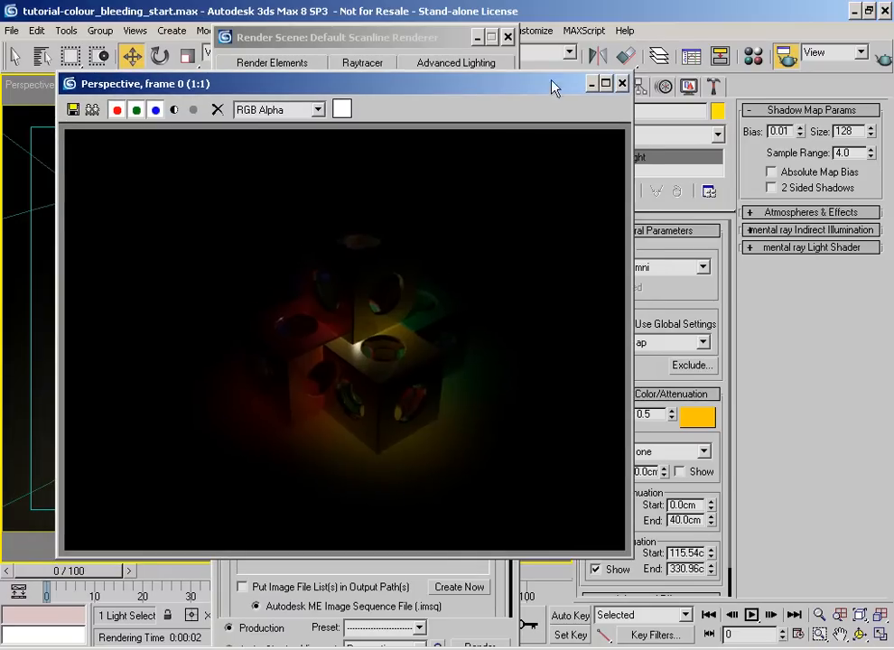
pyautogui.click(622, 85)
pyautogui.click(509, 38)
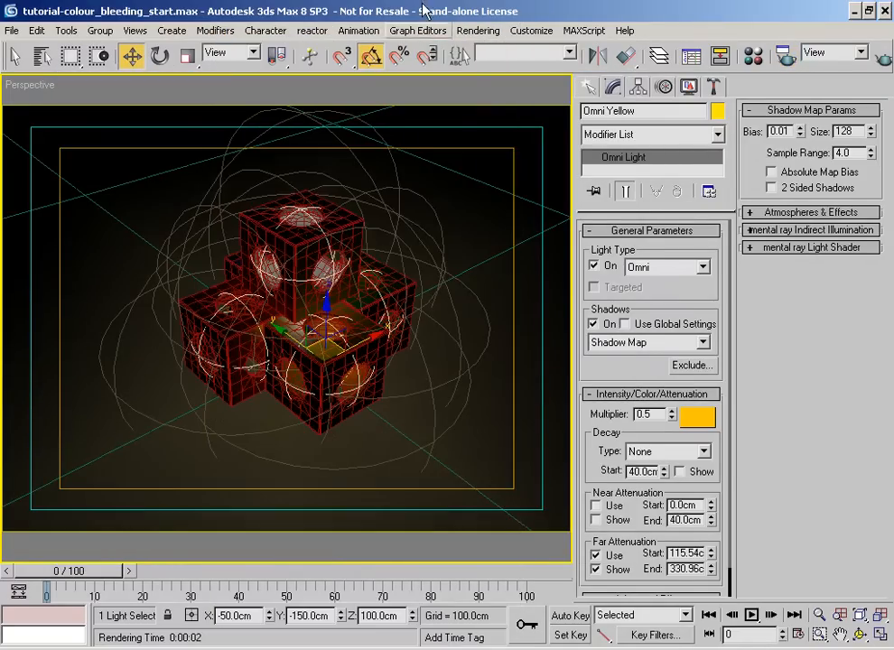
# Review the multipliers of all five omni lights in the Light Lister, leaving them as they are.
pyautogui.click(66, 30)
pyautogui.click(86, 122)
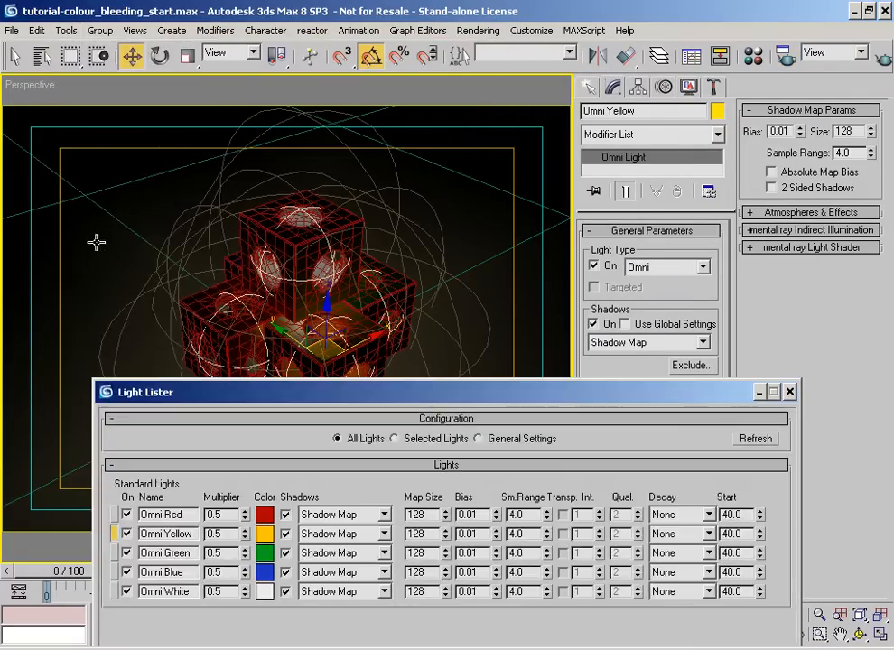
pyautogui.moveTo(224, 535); pyautogui.dragTo(210, 591)
pyautogui.moveTo(273, 393); pyautogui.dragTo(205, 208)
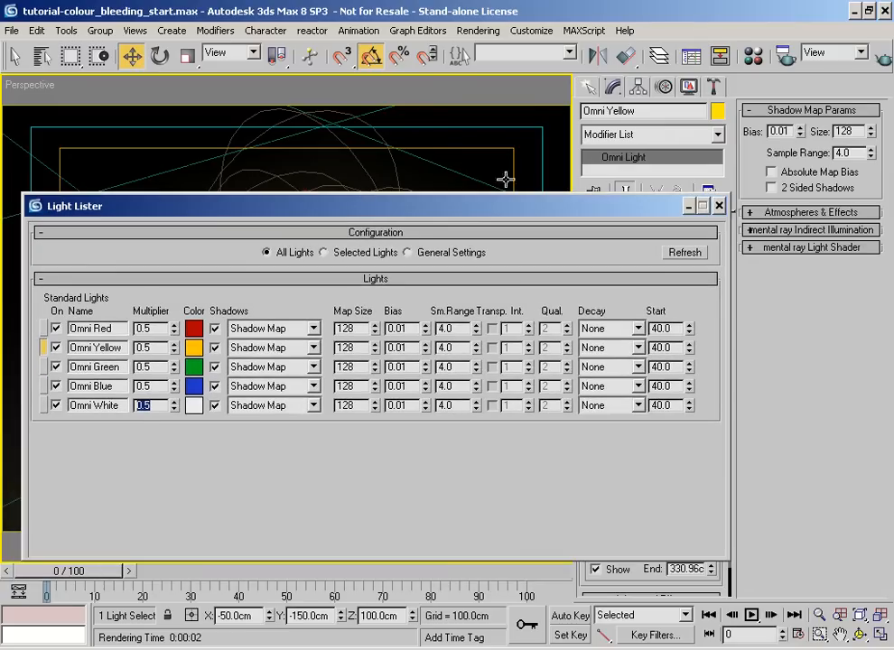
pyautogui.click(719, 206)
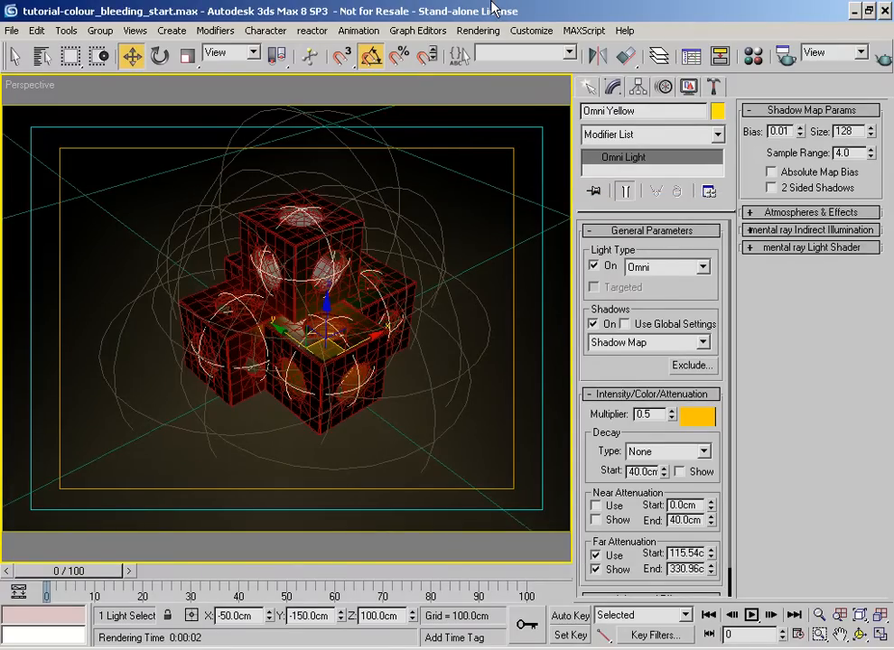
# Create a camera that matches the current Perspective view and check its placement from the Front view.
pyautogui.rightClick(253, 296)
pyautogui.hotkey('ctrl', 'c')
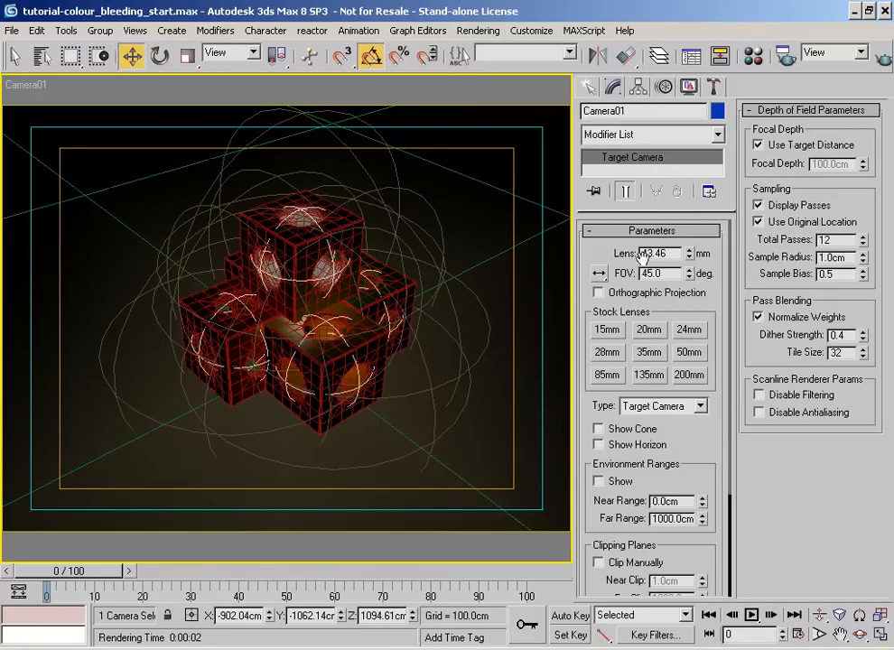
pyautogui.press('f')
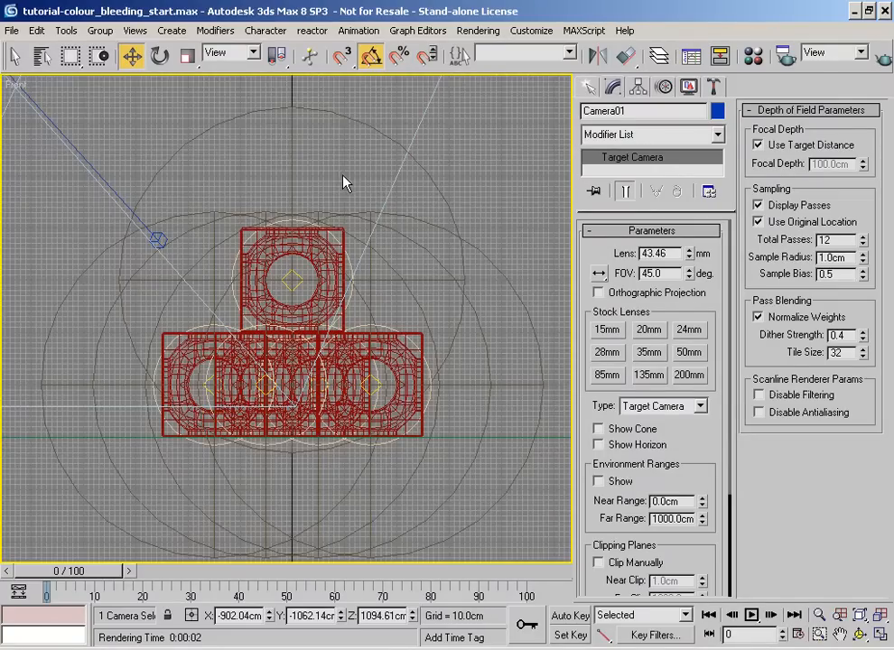
pyautogui.scroll(-6, 381, 431)
pyautogui.scroll(4, 327, 355)
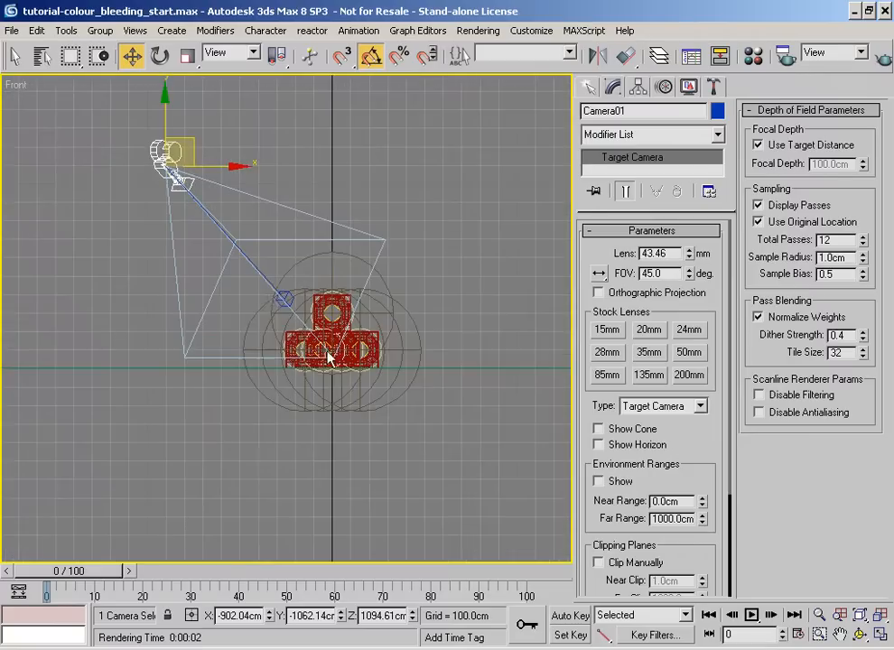
pyautogui.moveTo(241, 276); pyautogui.dragTo(253, 301, button='middle')
# Bring up the standard light types for creation and show the whole ground plane from the Top view.
pyautogui.click(591, 87)
pyautogui.moveTo(354, 295); pyautogui.dragTo(302, 271, button='middle')
pyautogui.scroll(-4, 295, 262)
pyautogui.scroll(2, 295, 262)
pyautogui.press('t')
pyautogui.scroll(4, 335, 281)
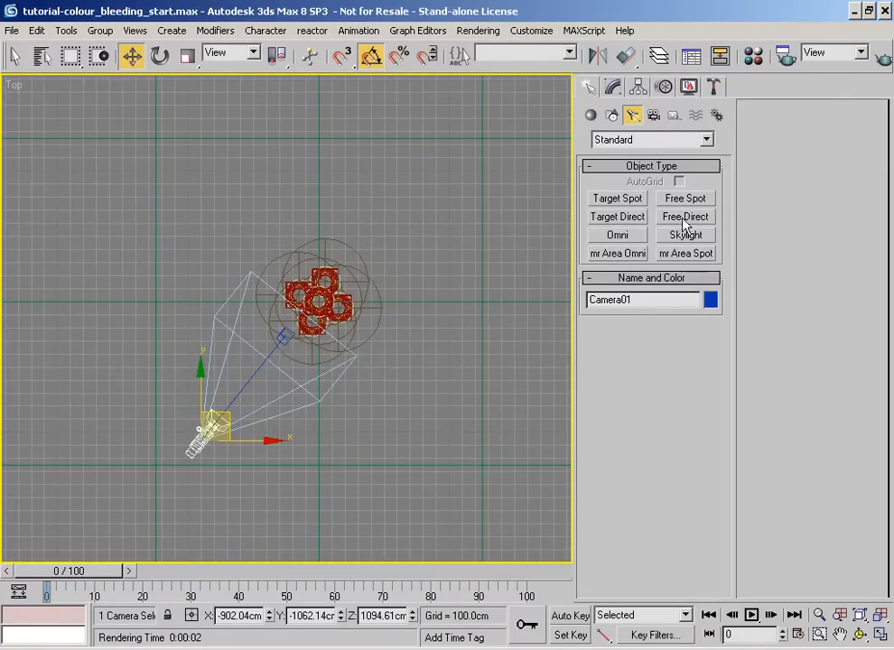
pyautogui.scroll(-6, 186, 283)
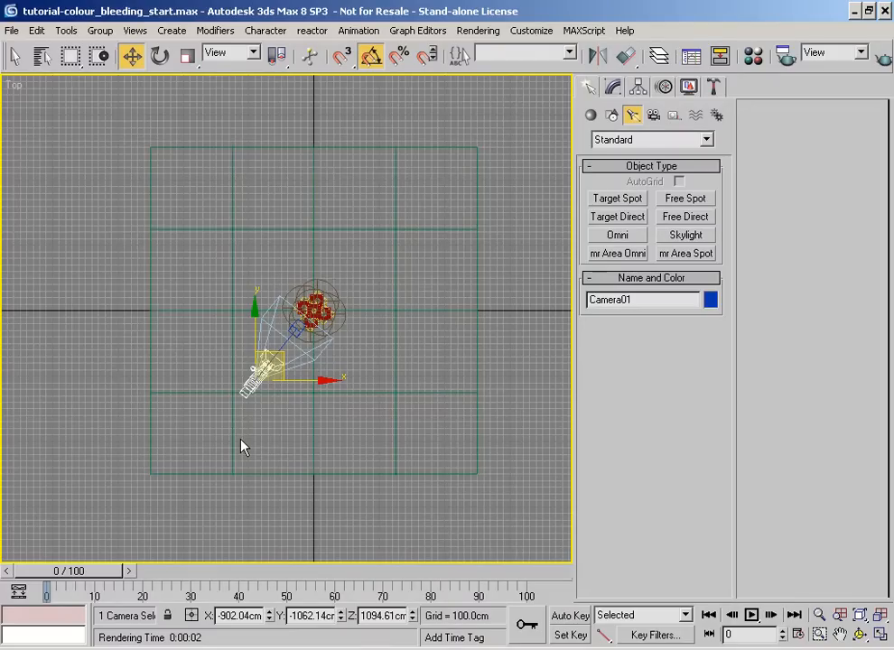
pyautogui.moveTo(137, 115)
pyautogui.mouseDown()
pyautogui.moveTo(200, 204)
pyautogui.moveTo(281, 287)
pyautogui.mouseUp()
pyautogui.moveTo(317, 103); pyautogui.dragTo(306, 268)
pyautogui.moveTo(497, 166); pyautogui.dragTo(324, 268)
pyautogui.moveTo(483, 287); pyautogui.dragTo(346, 286)
pyautogui.moveTo(474, 471)
pyautogui.mouseDown()
pyautogui.moveTo(344, 316)
pyautogui.moveTo(317, 489)
pyautogui.mouseUp()
pyautogui.moveTo(167, 466); pyautogui.dragTo(327, 314)
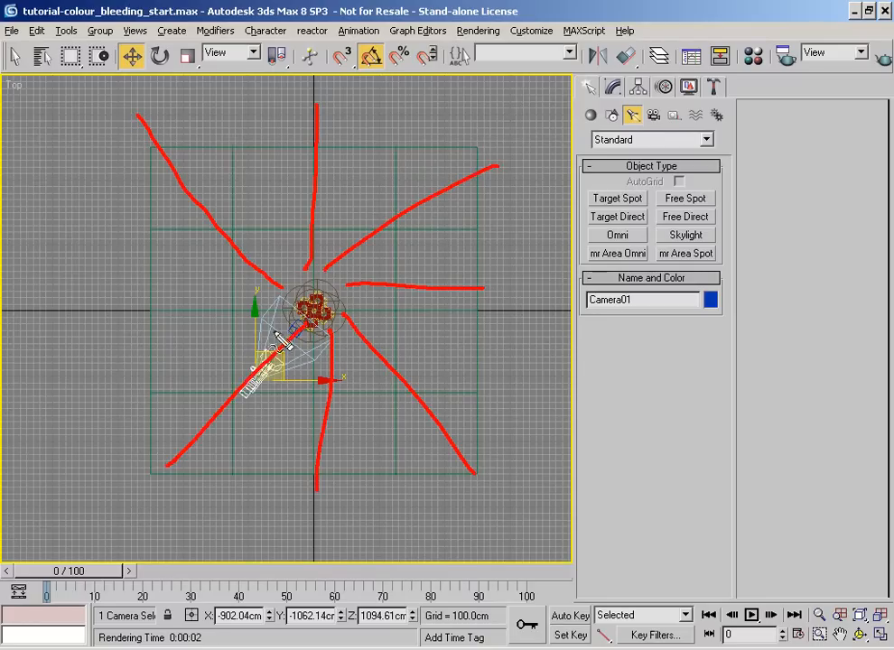
pyautogui.moveTo(105, 309)
pyautogui.mouseDown()
pyautogui.moveTo(303, 311)
pyautogui.moveTo(305, 341)
pyautogui.mouseUp()
pyautogui.moveTo(331, 282)
pyautogui.mouseDown()
pyautogui.moveTo(341, 307)
pyautogui.moveTo(307, 334)
pyautogui.moveTo(283, 307)
pyautogui.moveTo(294, 277)
pyautogui.moveTo(336, 289)
pyautogui.moveTo(275, 296)
pyautogui.moveTo(262, 327)
pyautogui.mouseUp()
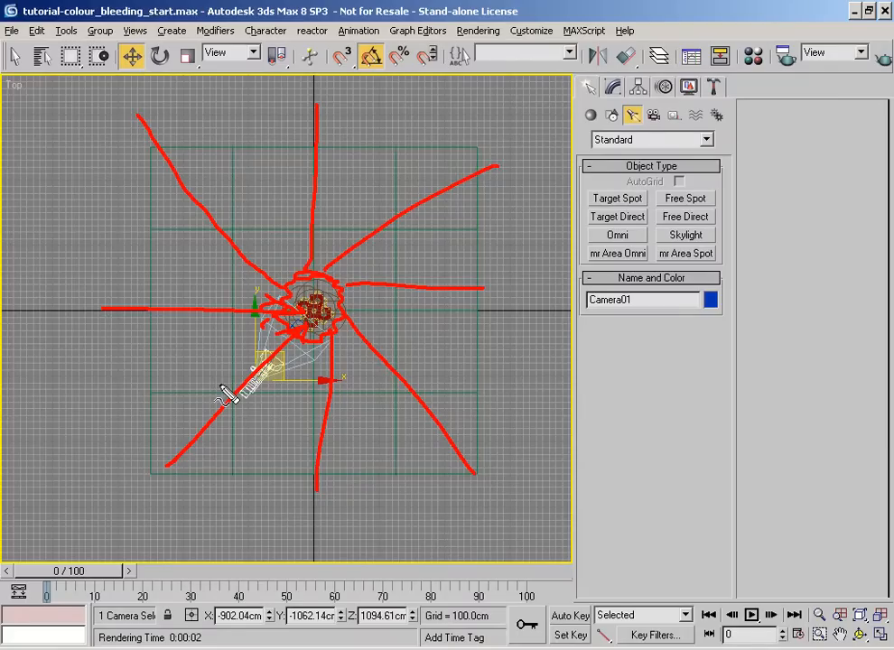
pyautogui.press('Escape')
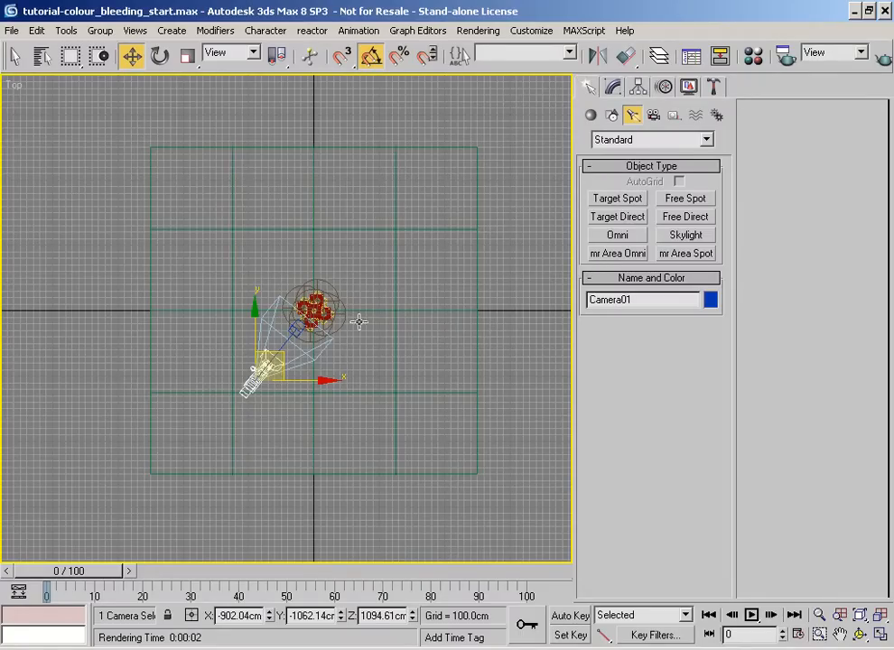
# Start a Target Direct light and turn on 3D snapping to grid points for placing it.
pyautogui.click(618, 218)
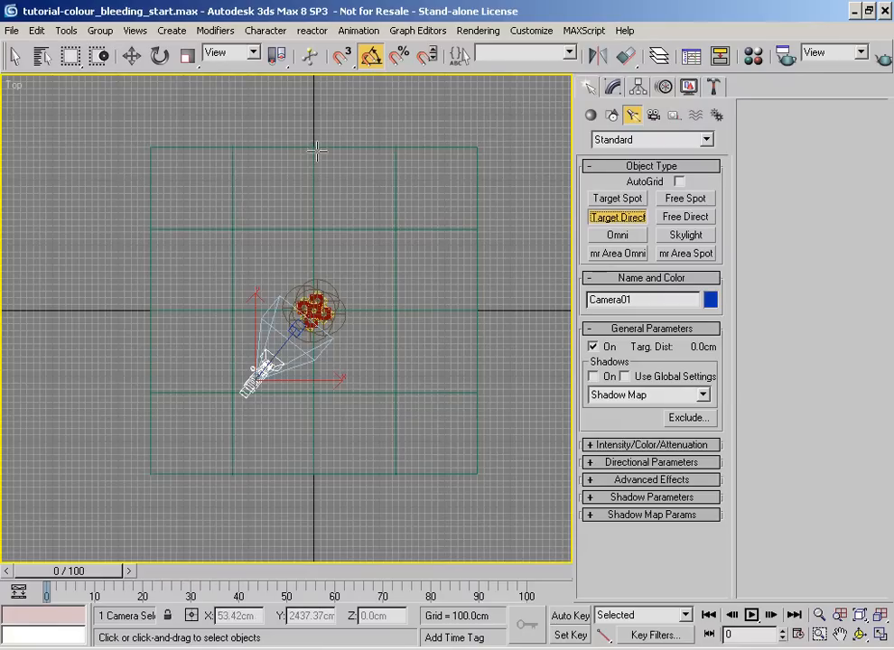
pyautogui.moveTo(315, 150); pyautogui.dragTo(308, 151, button='middle')
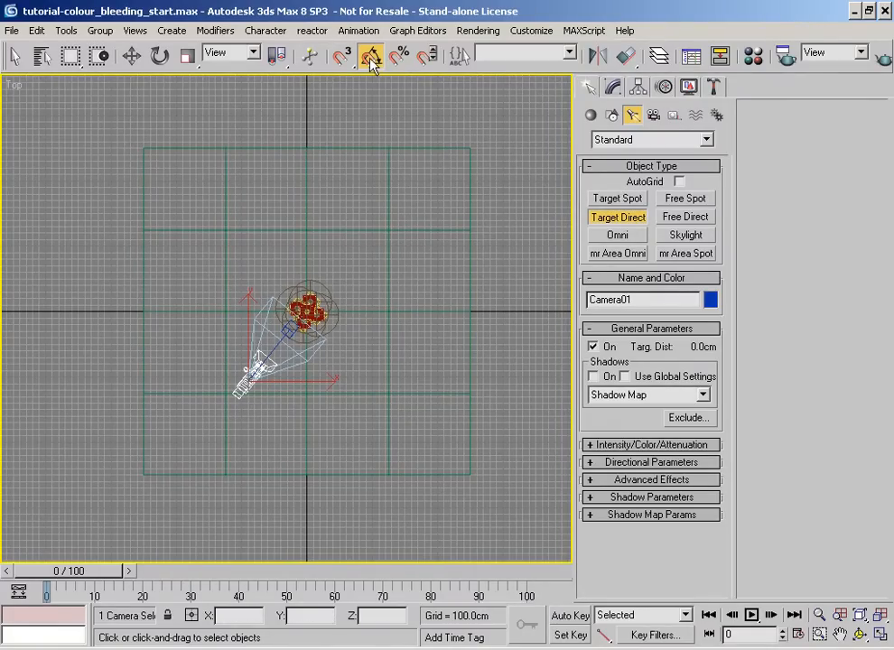
pyautogui.click(343, 56)
pyautogui.rightClick(344, 56)
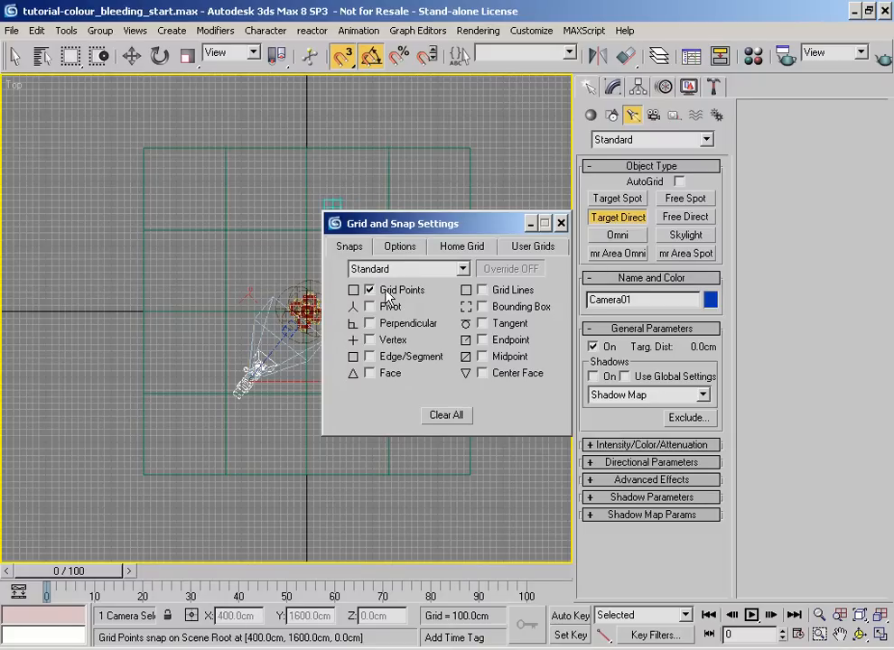
pyautogui.moveTo(371, 224); pyautogui.dragTo(462, 167)
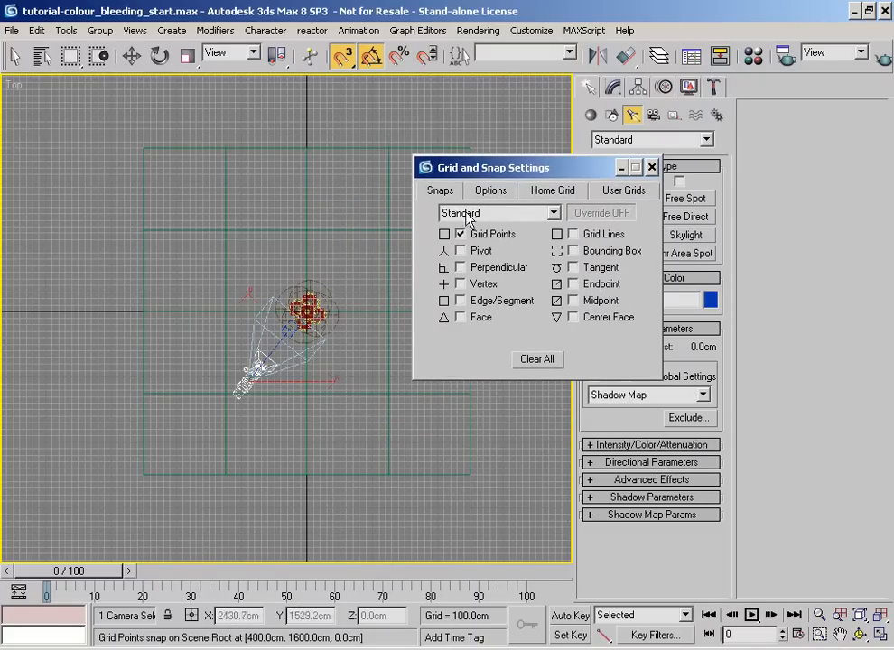
pyautogui.click(651, 167)
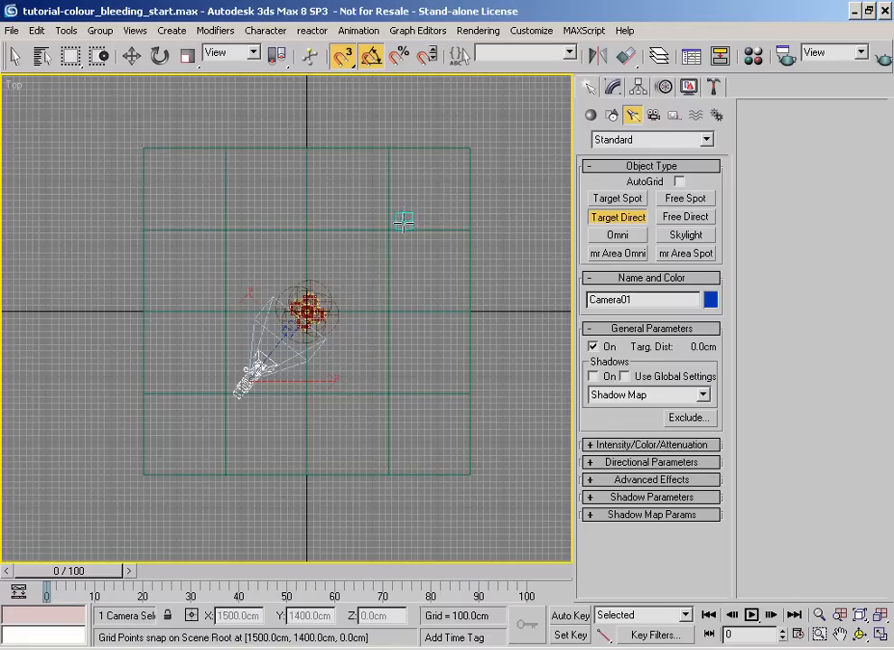
# Create the Target Direct light at X 0, Y 3000 cm in the Top view, aimed at the origin beneath the cubes.
pyautogui.moveTo(404, 220); pyautogui.dragTo(387, 224, button='middle')
pyautogui.moveTo(293, 128); pyautogui.dragTo(291, 314)
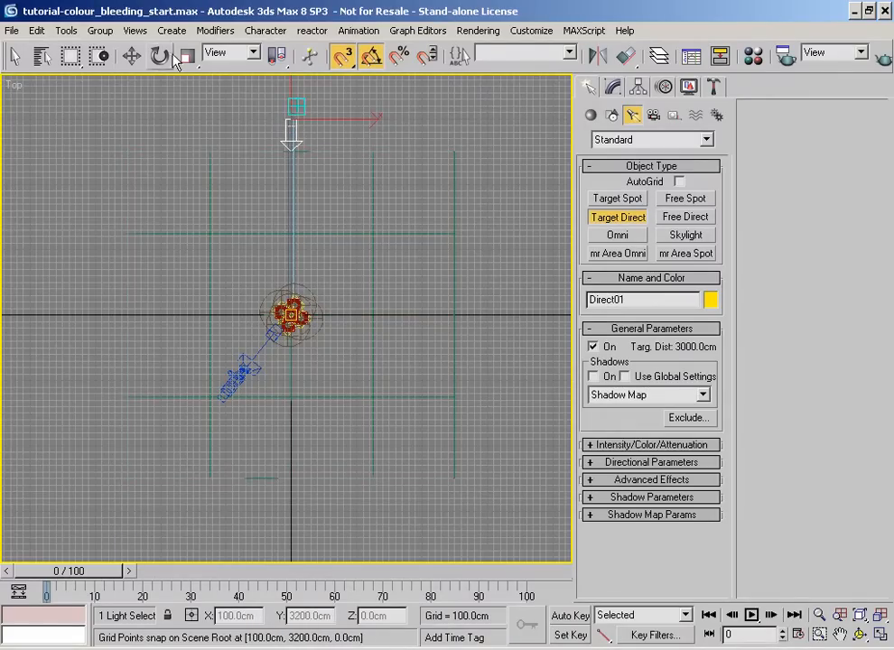
pyautogui.click(132, 56)
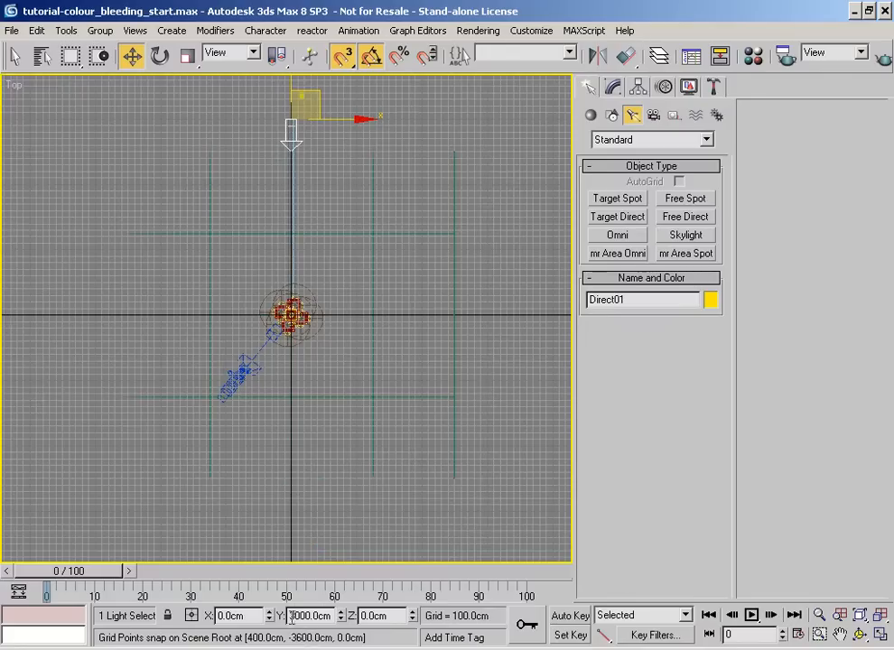
pyautogui.scroll(2, 290, 318)
pyautogui.moveTo(285, 326); pyautogui.dragTo(289, 336, button='middle')
pyautogui.scroll(5, 289, 335)
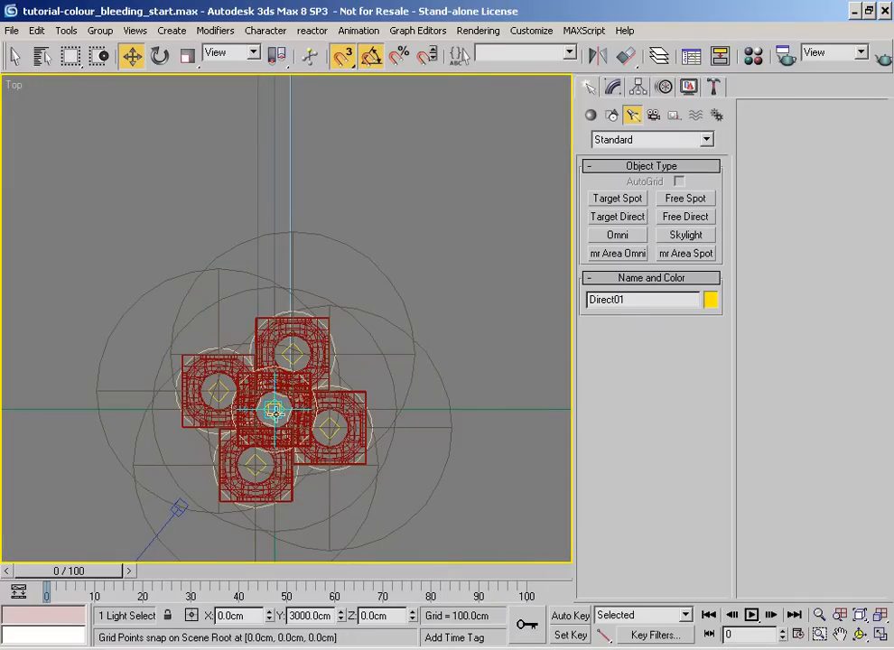
pyautogui.scroll(-8, 275, 411)
pyautogui.scroll(3, 283, 407)
pyautogui.scroll(-1, 289, 389)
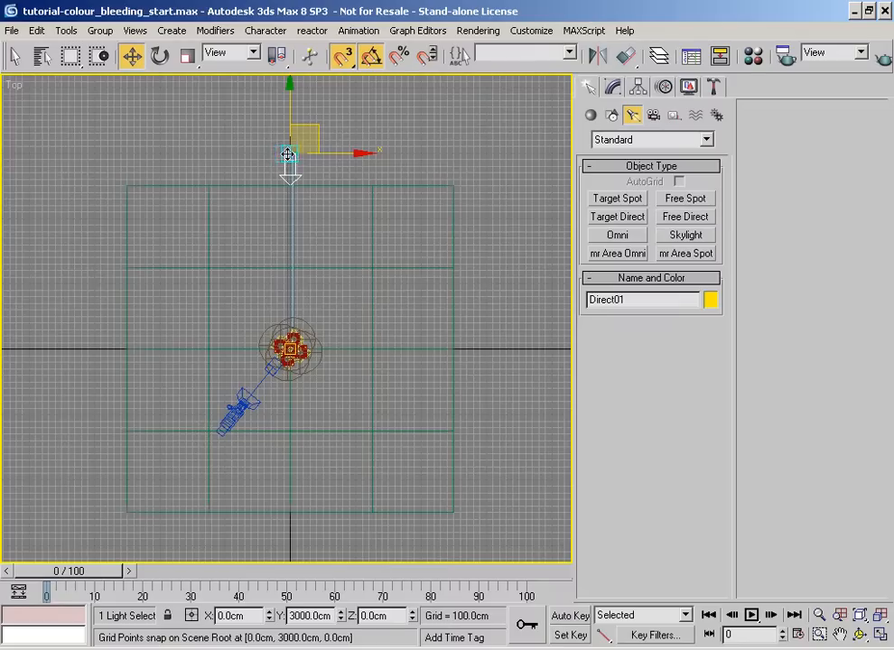
pyautogui.moveTo(290, 154); pyautogui.dragTo(486, 350)
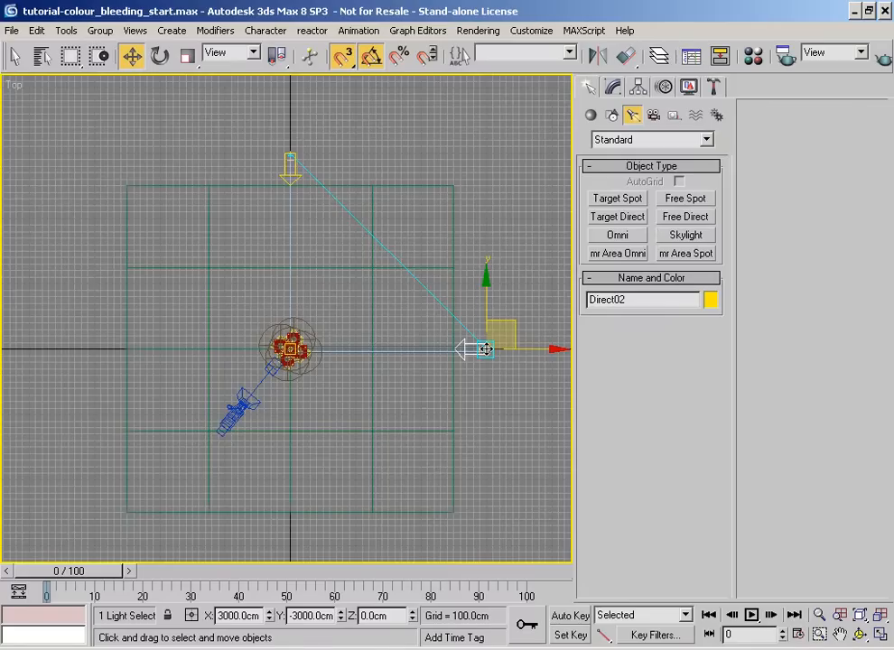
pyautogui.keyDown('shift'); pyautogui.moveTo(486, 349); pyautogui.dragTo(470, 355); pyautogui.keyUp('shift')
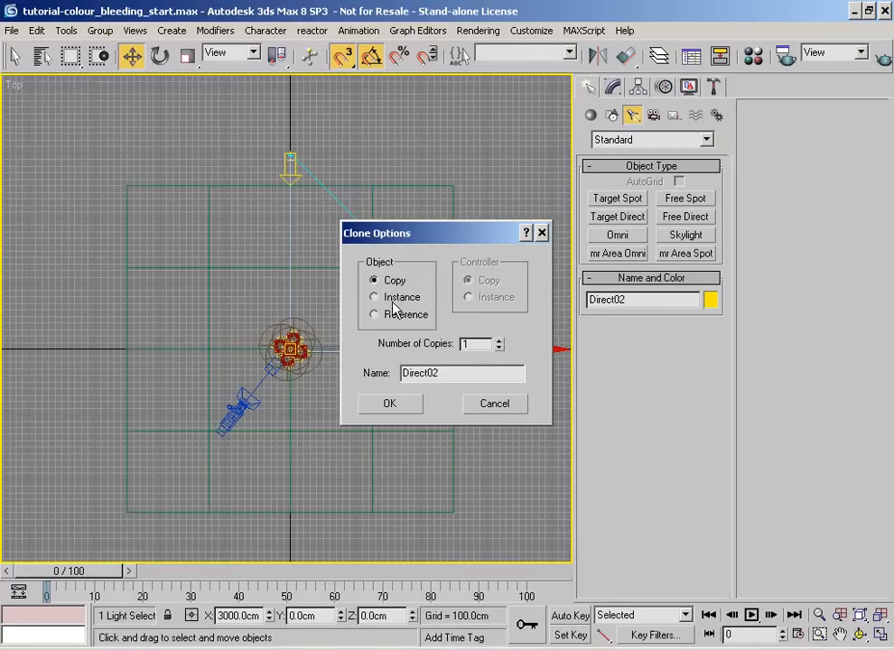
pyautogui.click(495, 404)
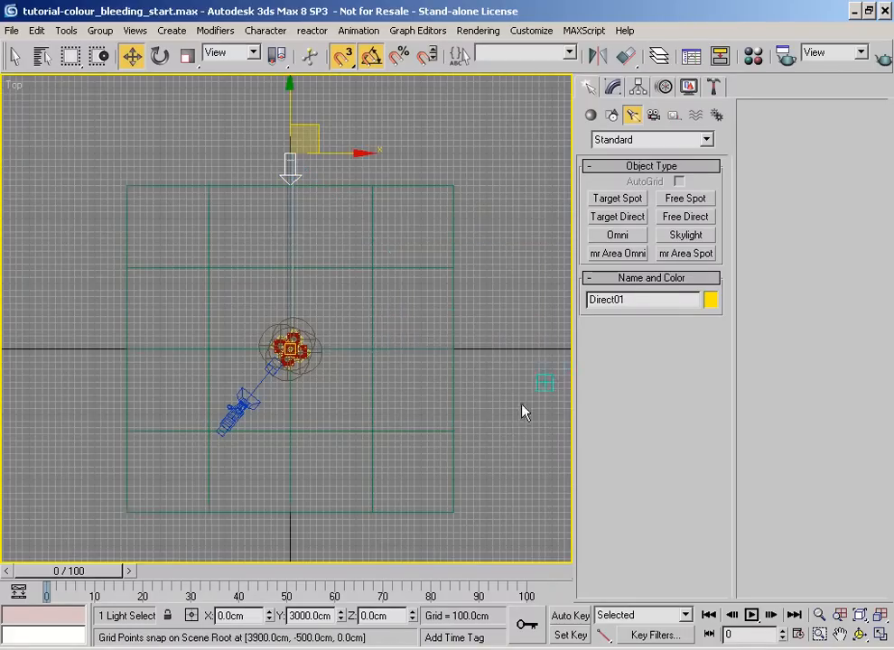
# Rename the directional light Direct Sky01 and clone it as an instance at X 3000 cm, Y 0 cm.
pyautogui.click(640, 299)
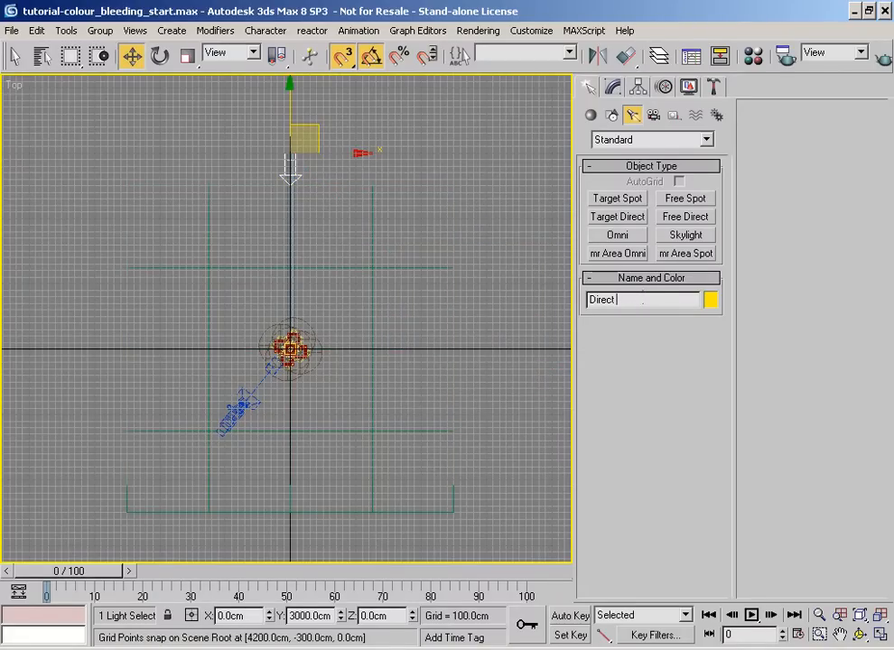
pyautogui.write('Sky01')
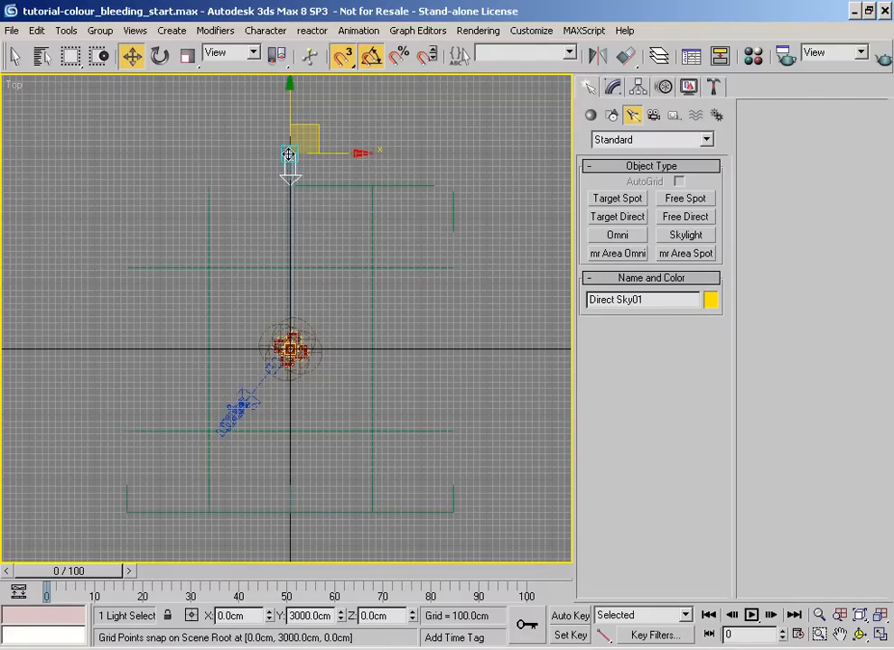
pyautogui.moveTo(291, 170)
pyautogui.keyDown('shift'); pyautogui.mouseDown()
pyautogui.moveTo(474, 379)
pyautogui.moveTo(486, 345)
pyautogui.moveTo(480, 346)
pyautogui.mouseUp(); pyautogui.keyUp('shift')
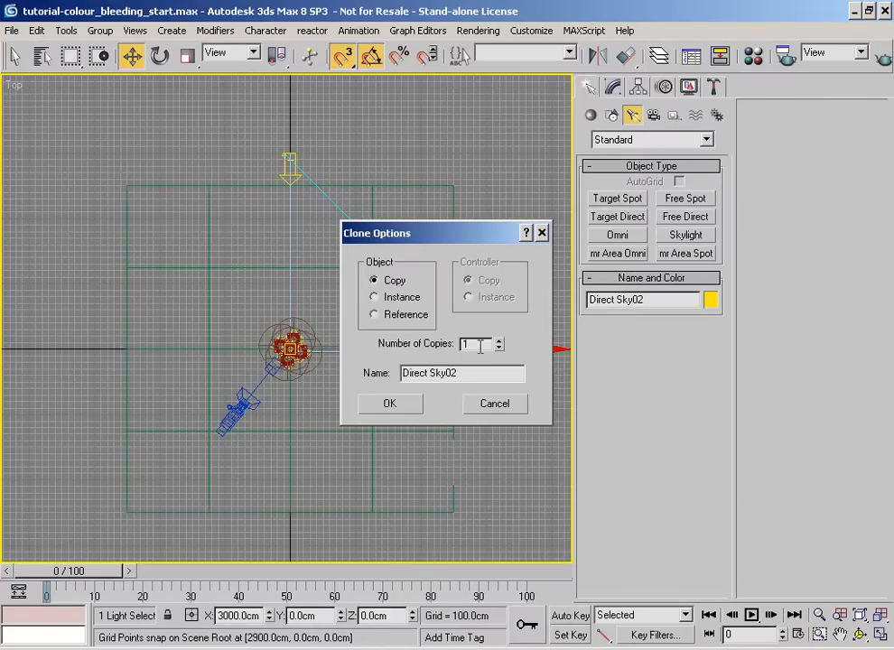
pyautogui.click(386, 301)
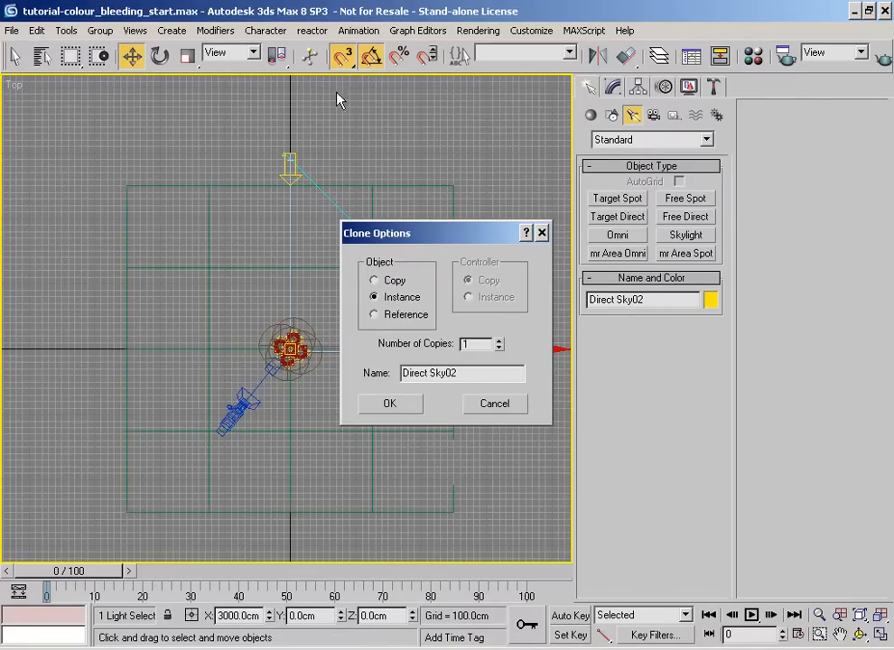
pyautogui.click(402, 411)
# Clone the sky direct light as two more instances, at X 0, Y -3000 cm and at X -3000, Y 0 cm.
pyautogui.click(613, 88)
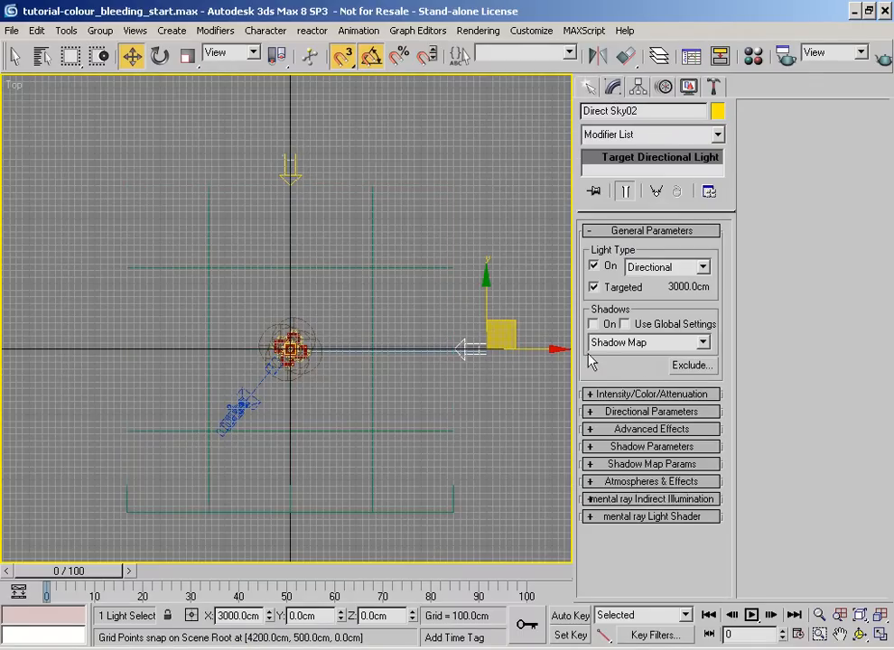
pyautogui.click(631, 396)
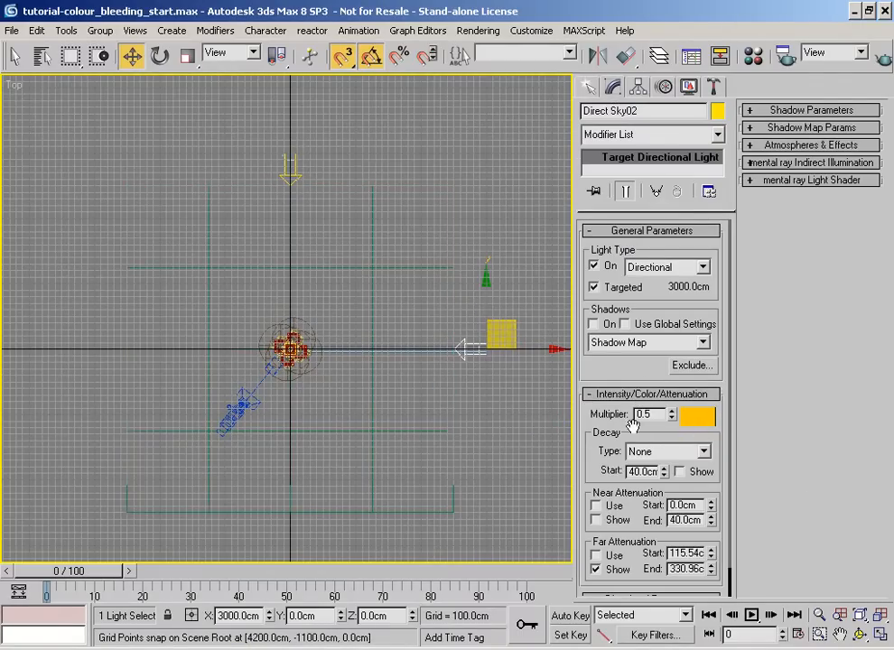
pyautogui.moveTo(455, 428); pyautogui.dragTo(482, 362, button='middle')
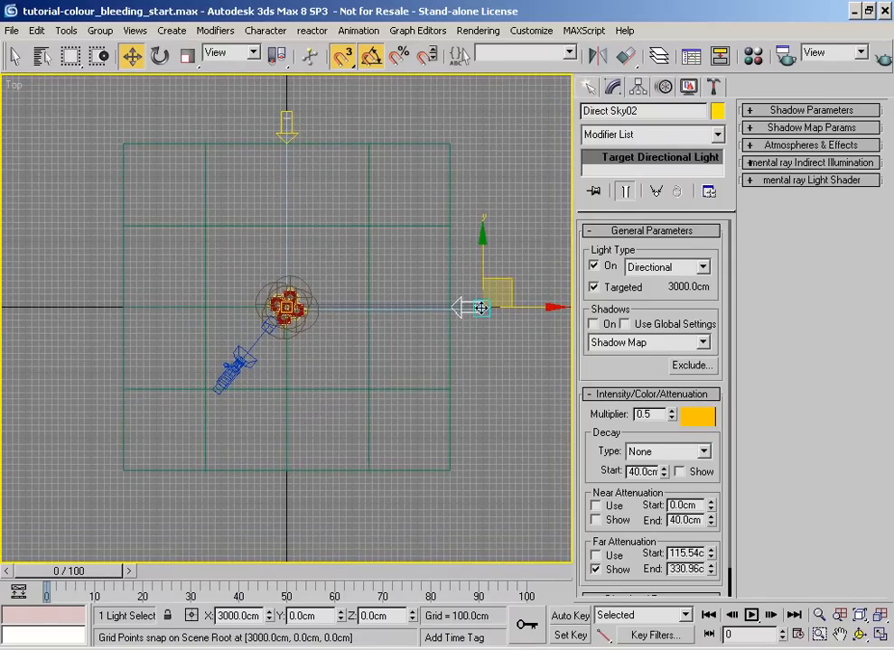
pyautogui.moveTo(482, 307)
pyautogui.keyDown('shift'); pyautogui.mouseDown()
pyautogui.moveTo(262, 505)
pyautogui.moveTo(315, 502)
pyautogui.mouseUp(); pyautogui.keyUp('shift')
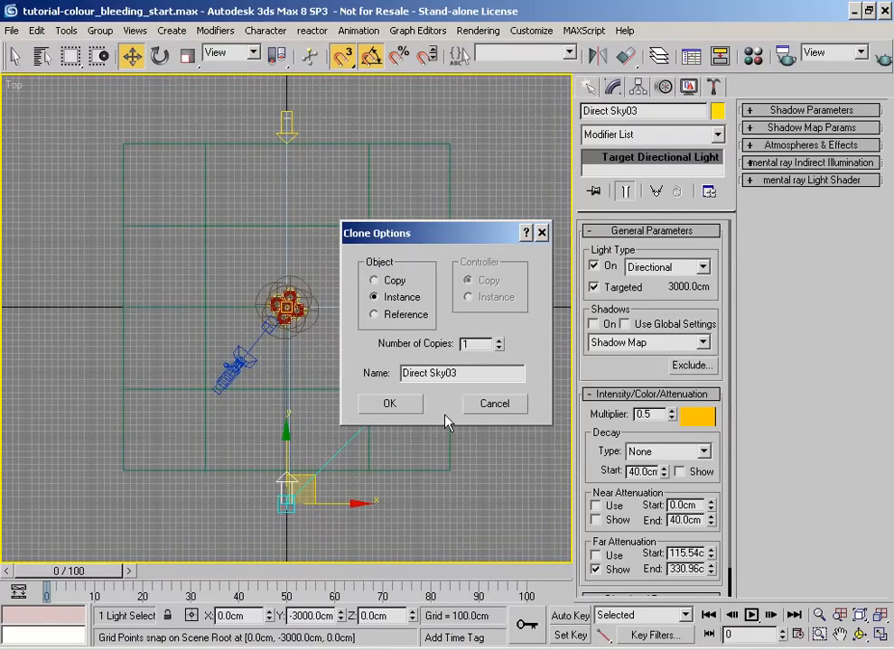
pyautogui.click(408, 405)
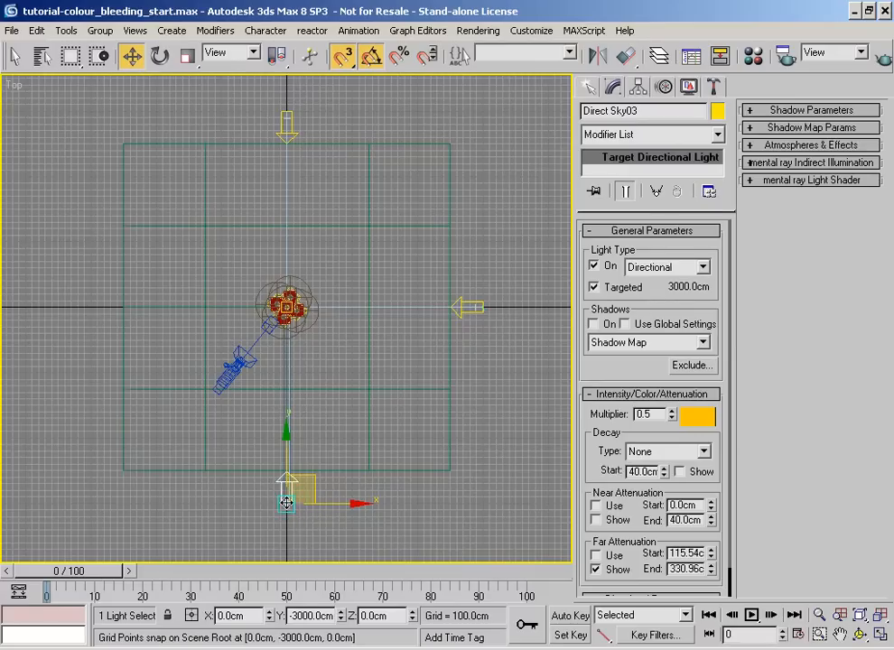
pyautogui.moveTo(286, 500)
pyautogui.keyDown('shift'); pyautogui.mouseDown()
pyautogui.moveTo(100, 408)
pyautogui.moveTo(90, 309)
pyautogui.mouseUp(); pyautogui.keyUp('shift')
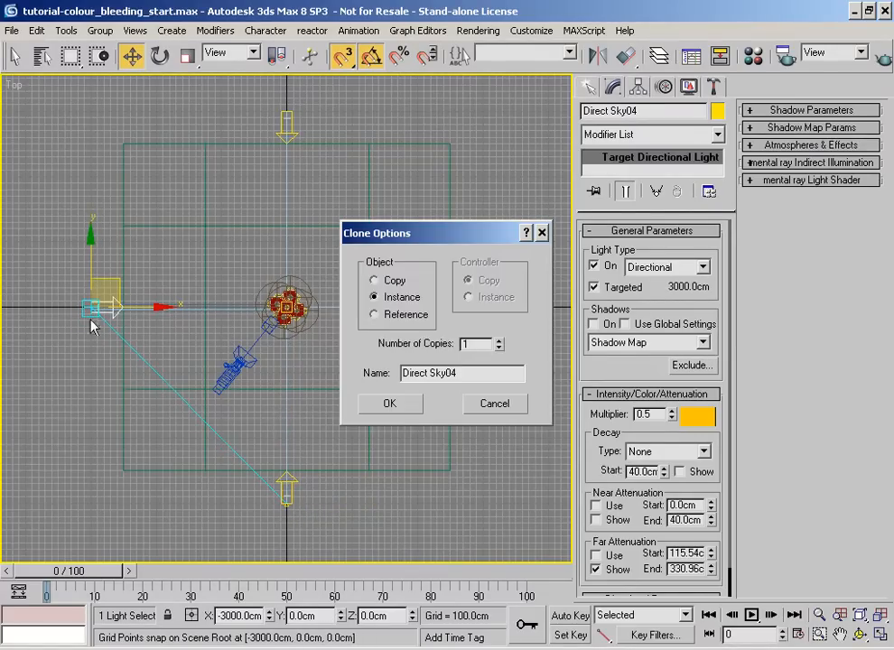
pyautogui.click(399, 413)
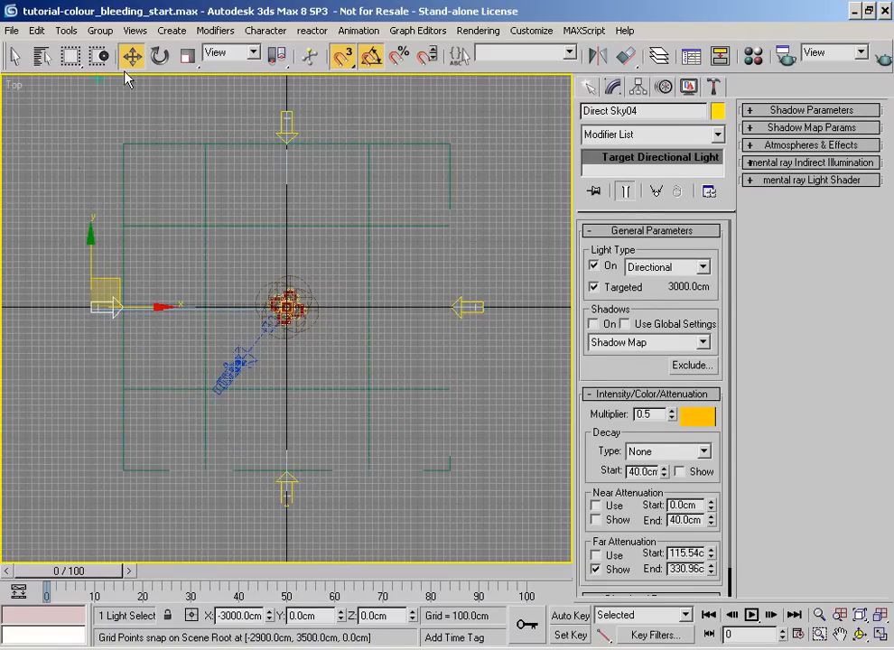
# Activate rotation and select all four Direct Sky lights together through the Light Lister, keeping the lister out of the way.
pyautogui.click(159, 54)
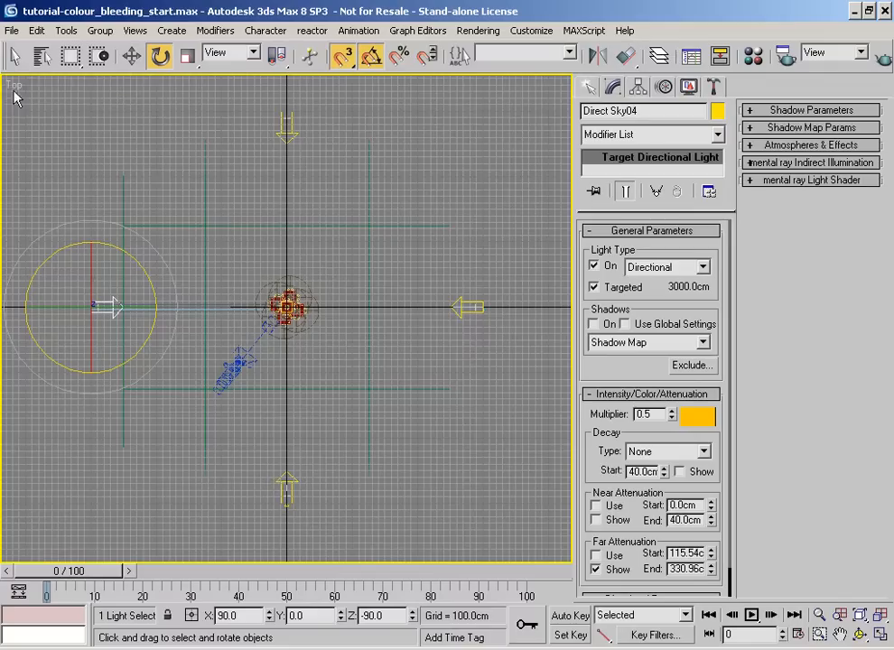
pyautogui.click(65, 31)
pyautogui.click(76, 122)
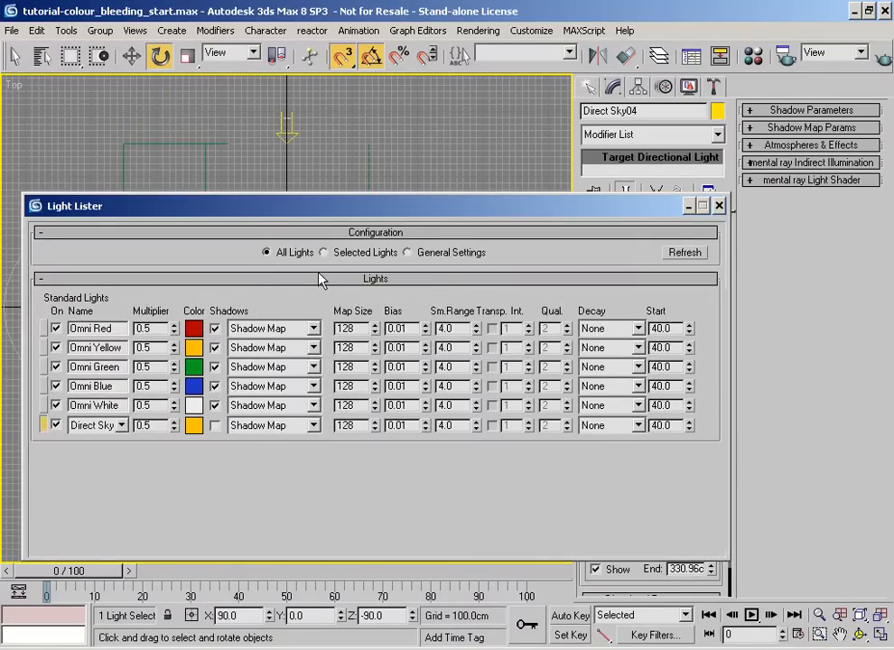
pyautogui.moveTo(249, 206); pyautogui.dragTo(553, 102)
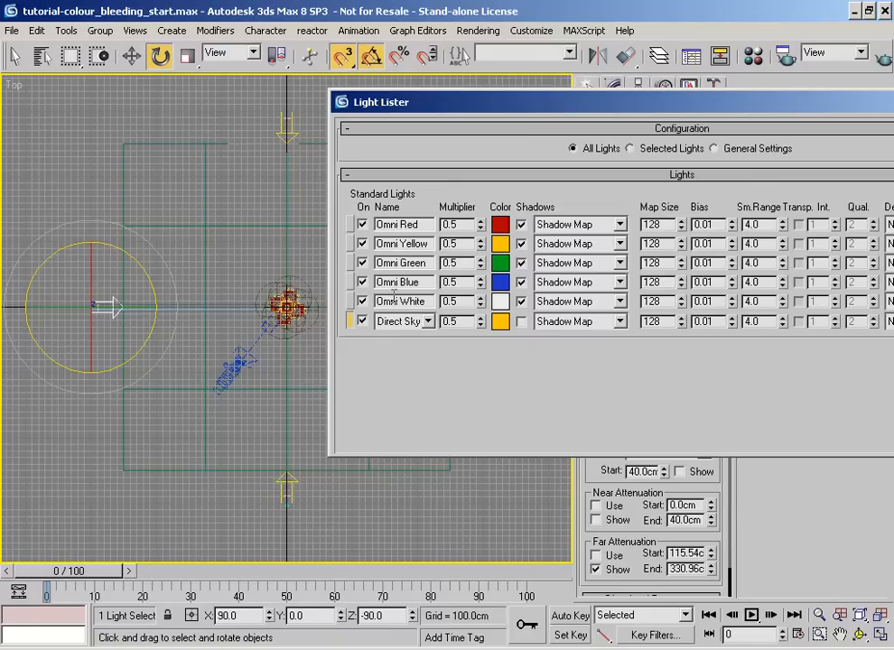
pyautogui.click(350, 322)
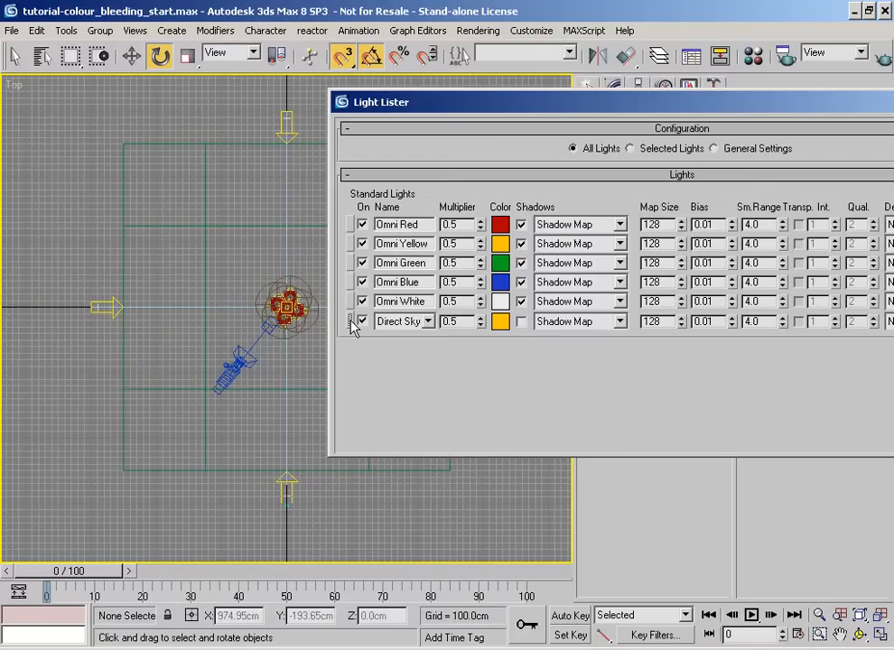
pyautogui.click(350, 322)
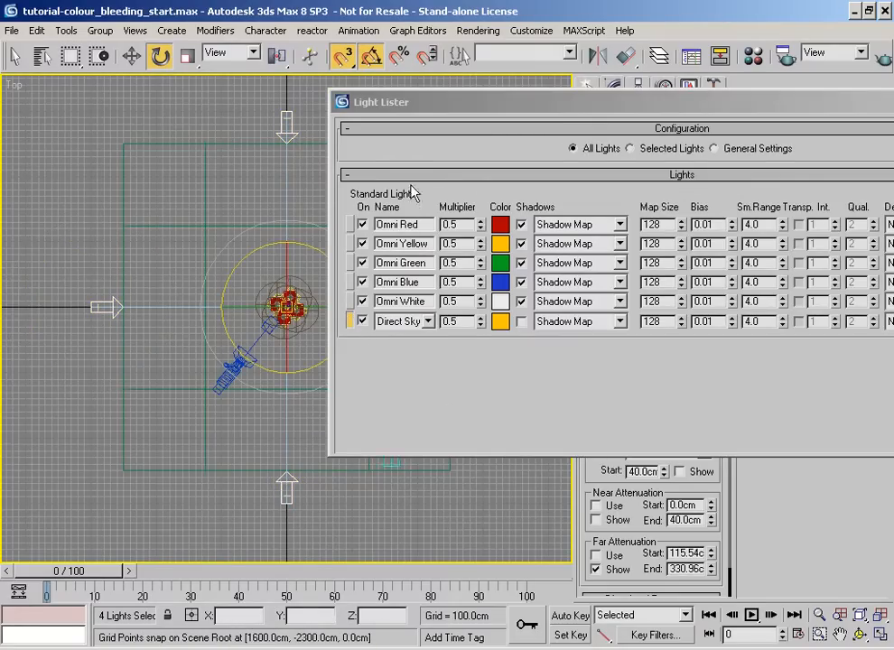
pyautogui.moveTo(436, 119); pyautogui.dragTo(102, 123)
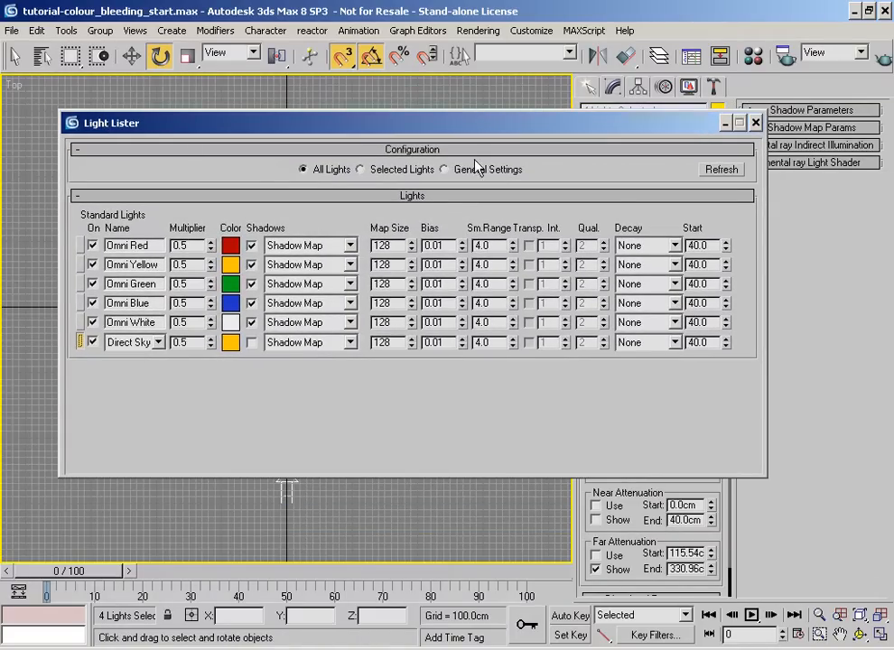
pyautogui.click(727, 123)
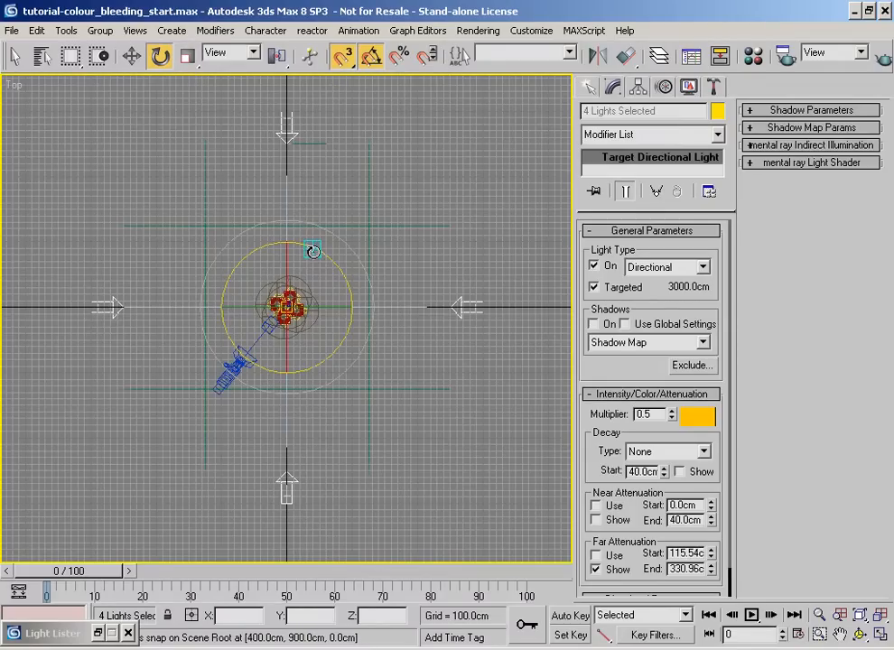
# Turn off 3D snapping and clone the four sky lights as instances rotated -45 degrees around the centre in the Top view.
pyautogui.moveTo(314, 245); pyautogui.dragTo(339, 263)
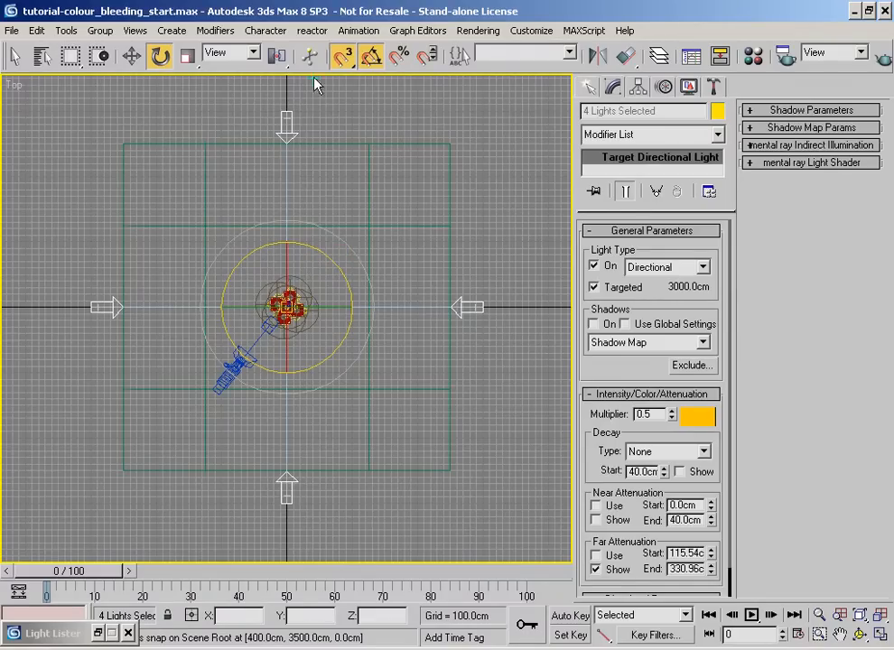
pyautogui.click(343, 56)
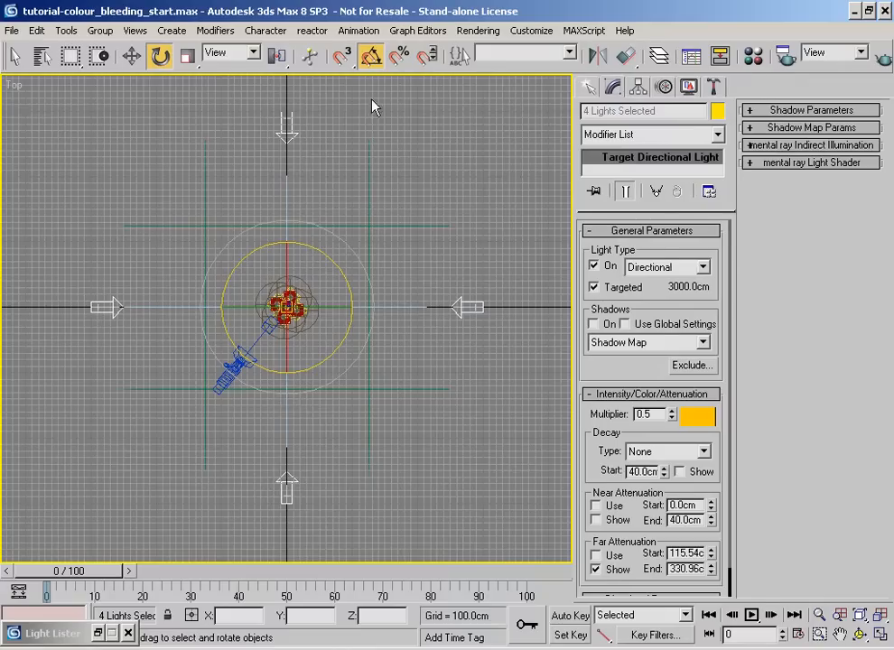
pyautogui.rightClick(370, 56)
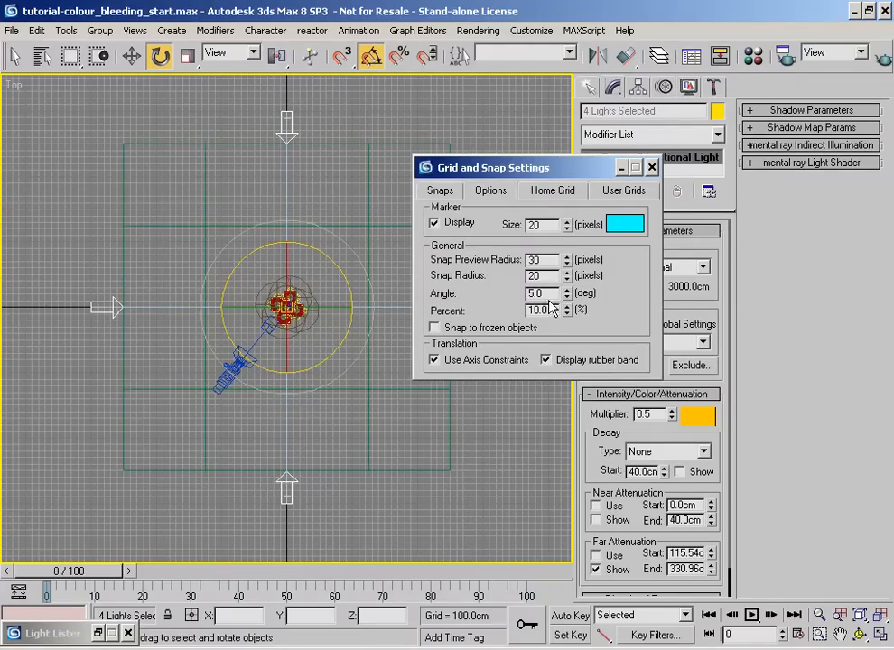
pyautogui.click(652, 168)
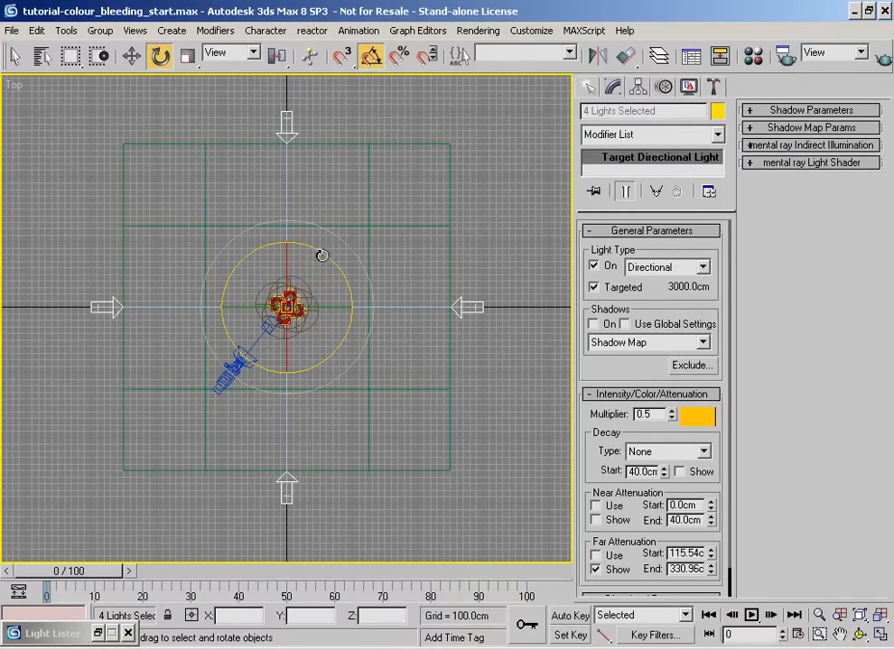
pyautogui.moveTo(322, 255); pyautogui.dragTo(333, 330)
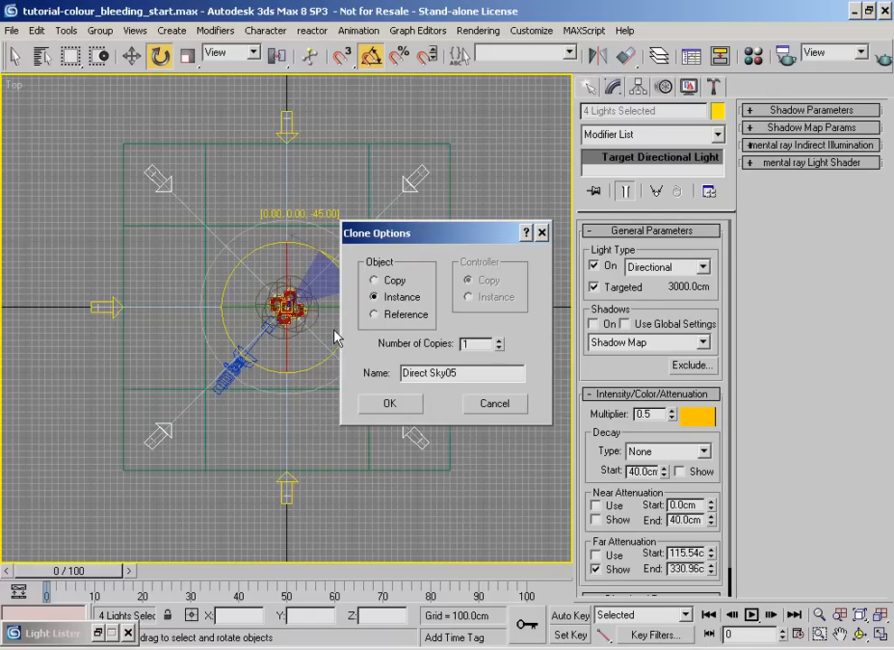
pyautogui.click(389, 405)
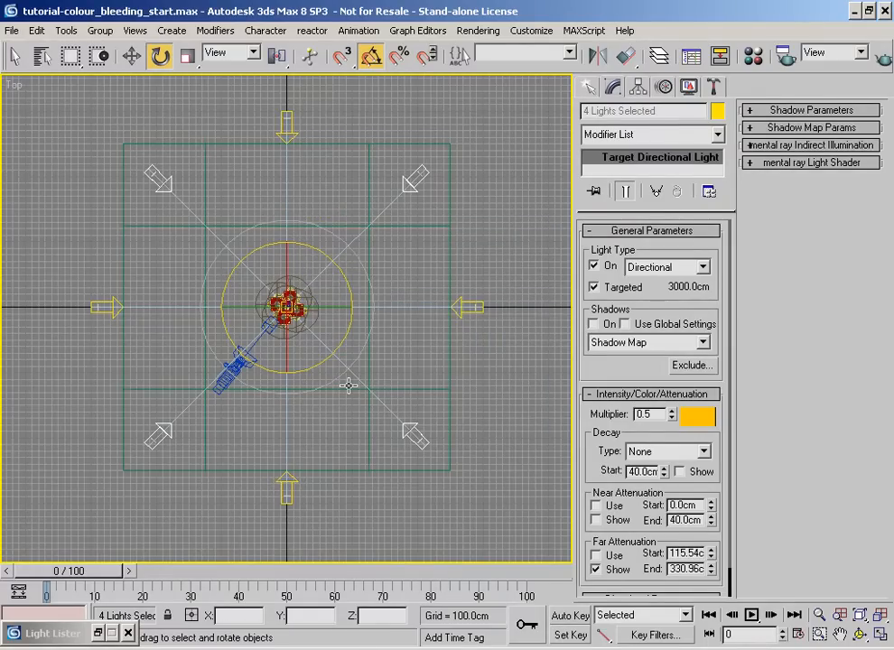
# Restore the Light Lister, select the Direct Sky lights from its instance entry, and close the lister.
pyautogui.moveTo(353, 363)
pyautogui.mouseDown(button='middle')
pyautogui.moveTo(332, 295)
pyautogui.moveTo(307, 384)
pyautogui.mouseUp(button='middle')
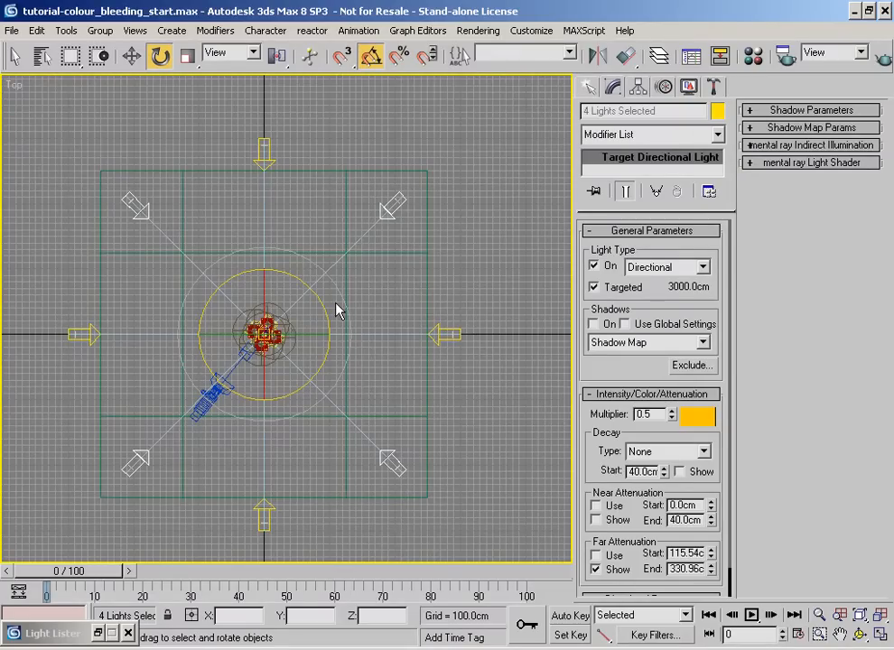
pyautogui.moveTo(328, 308); pyautogui.dragTo(343, 307, button='middle')
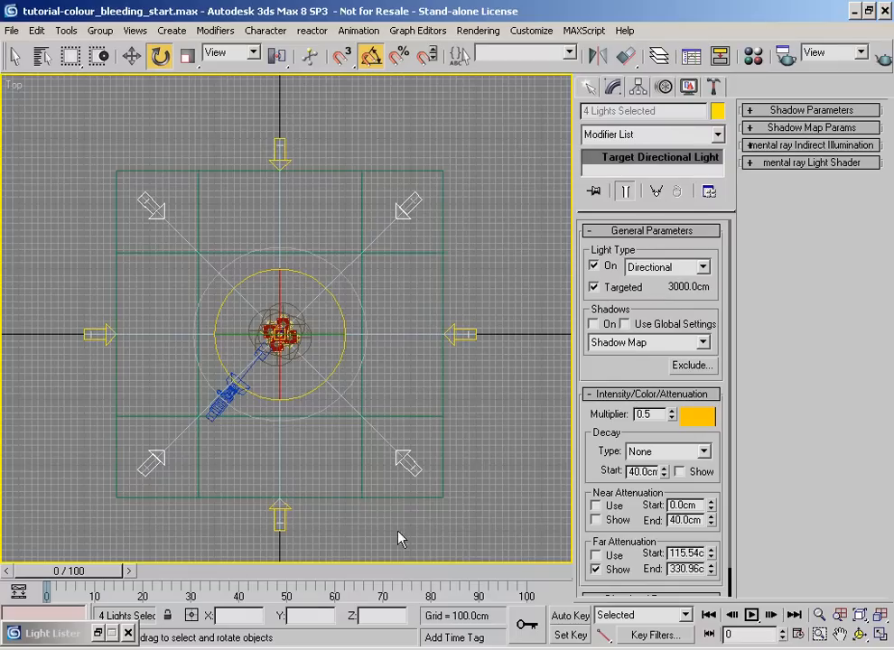
pyautogui.moveTo(206, 335); pyautogui.dragTo(236, 305, button='middle')
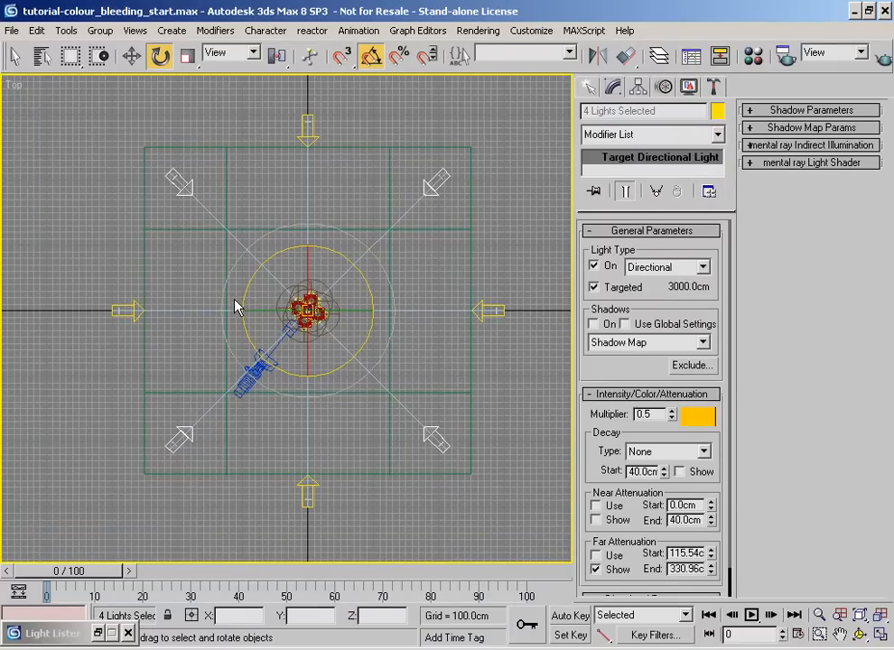
pyautogui.click(67, 30)
pyautogui.click(81, 4)
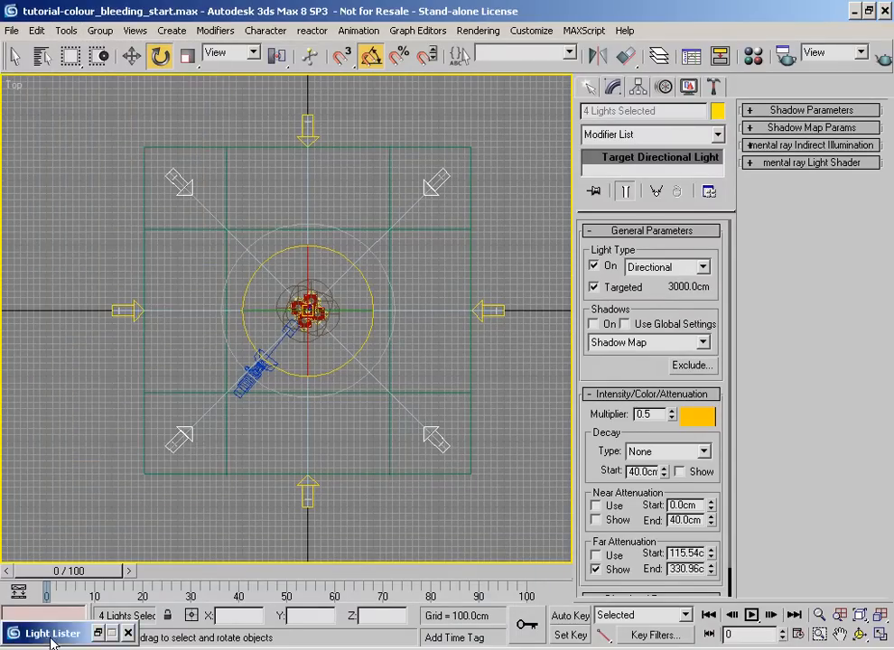
pyautogui.doubleClick(51, 637)
pyautogui.click(80, 343)
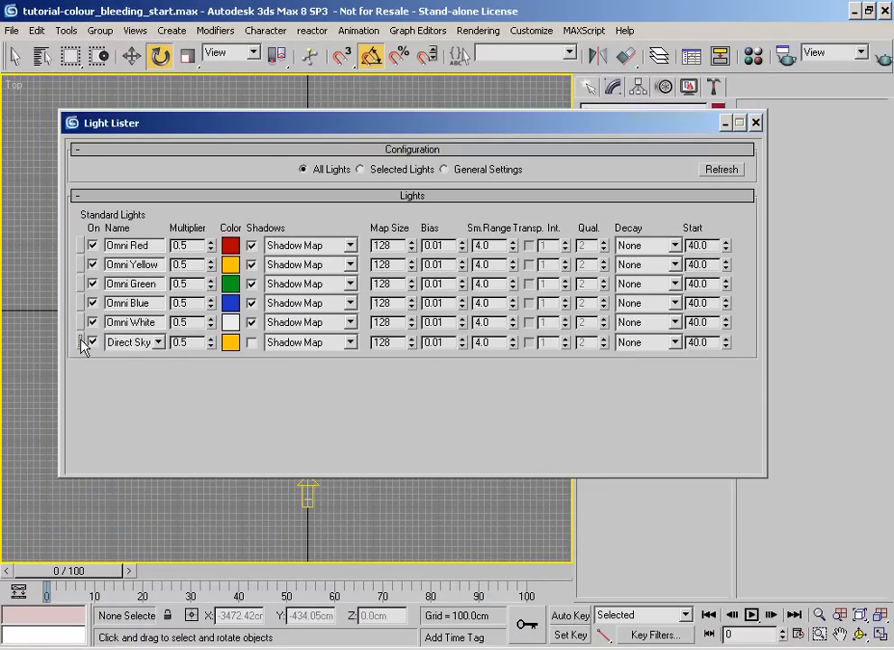
pyautogui.moveTo(117, 133); pyautogui.dragTo(131, 226)
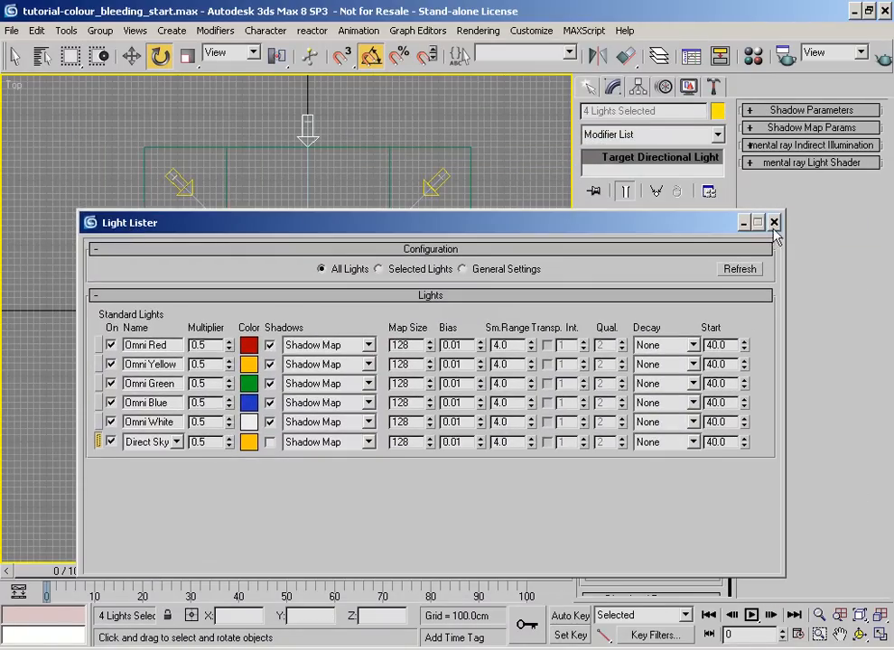
pyautogui.click(776, 223)
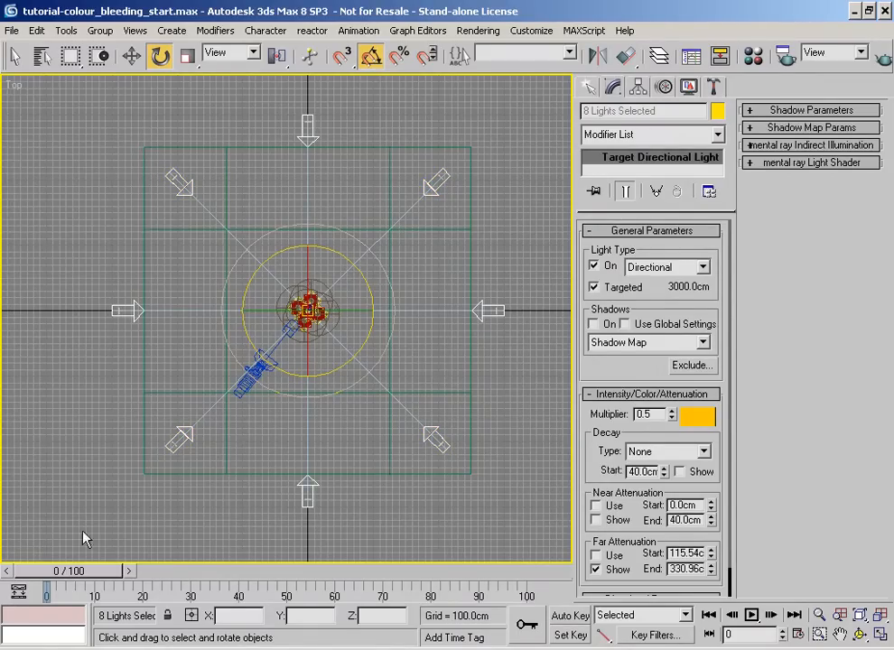
# Reopen the Light Lister, refresh its list, and reselect all eight Direct Sky lights with the lister moved off the viewport.
pyautogui.click(67, 30)
pyautogui.click(74, 125)
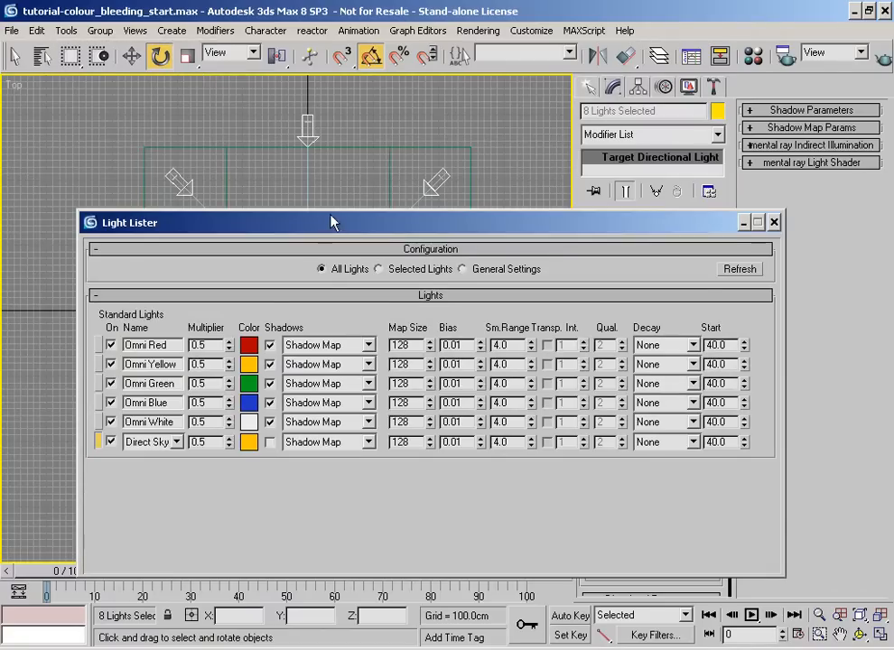
pyautogui.moveTo(231, 209); pyautogui.dragTo(244, 298)
pyautogui.click(745, 355)
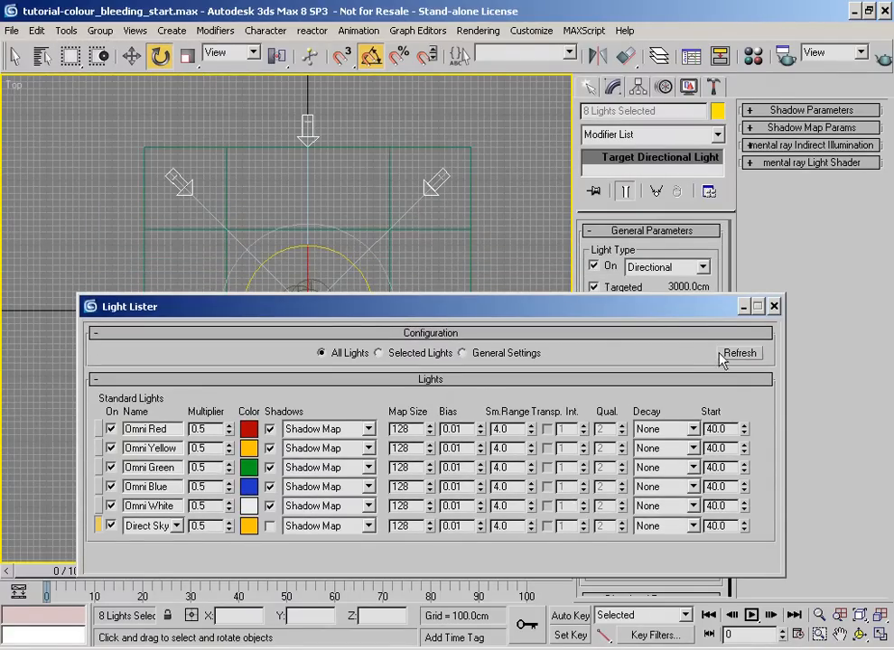
pyautogui.click(98, 525)
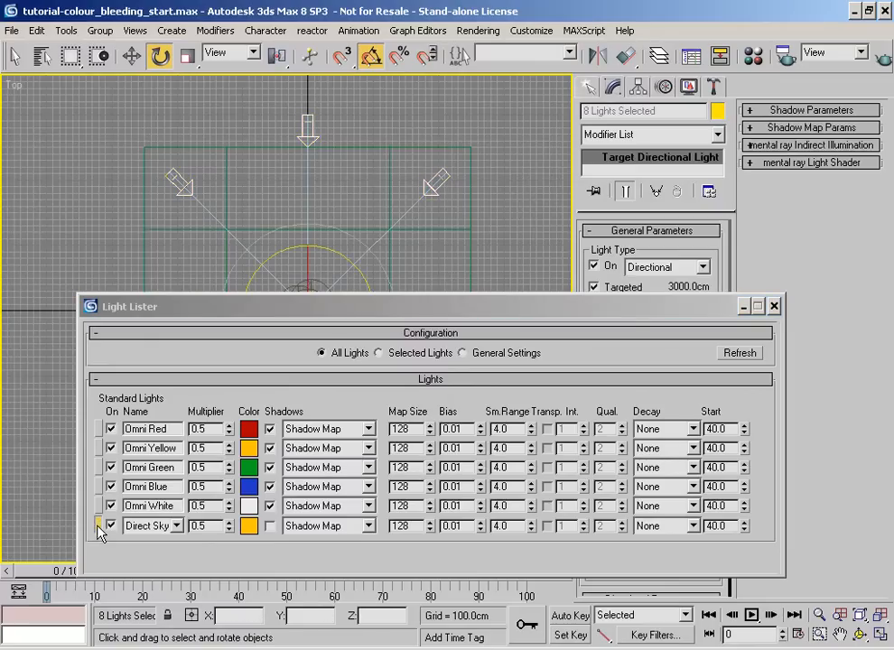
pyautogui.moveTo(201, 318); pyautogui.dragTo(770, 202)
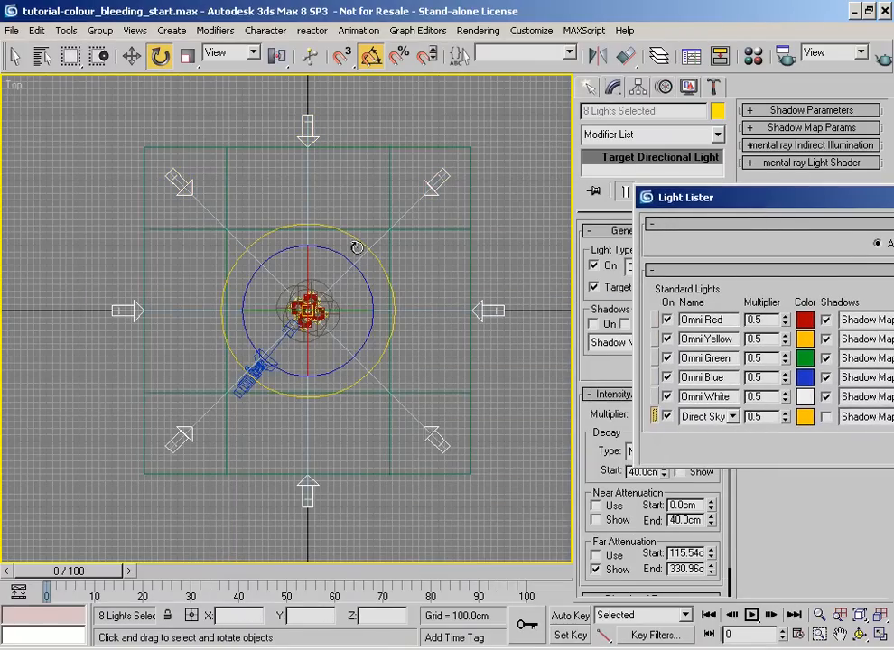
# In the Front view, raise the ring of eight sky lights and clone it upward as two evenly spaced instanced rings.
pyautogui.press('f')
pyautogui.moveTo(343, 268); pyautogui.dragTo(351, 283, button='middle')
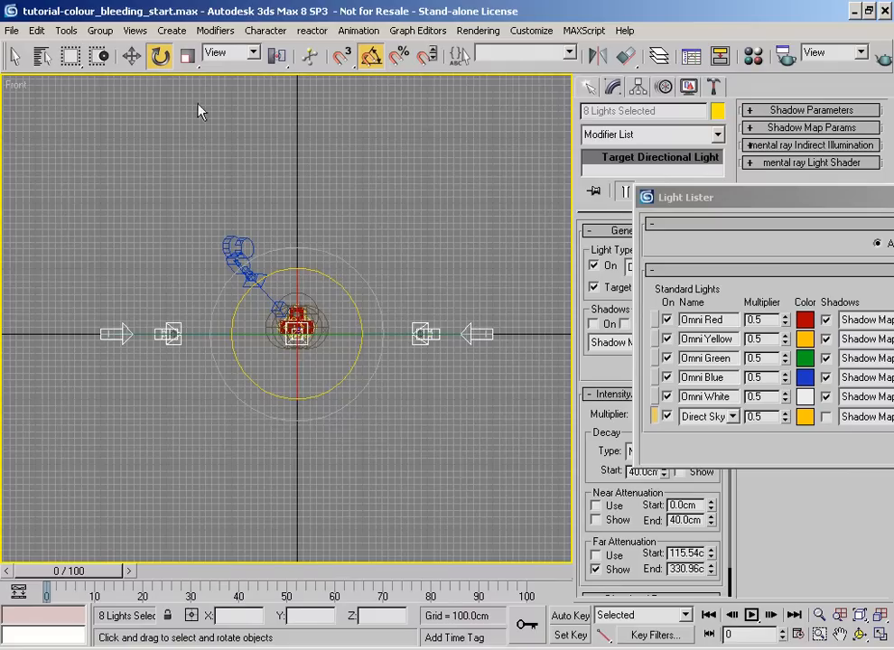
pyautogui.click(135, 61)
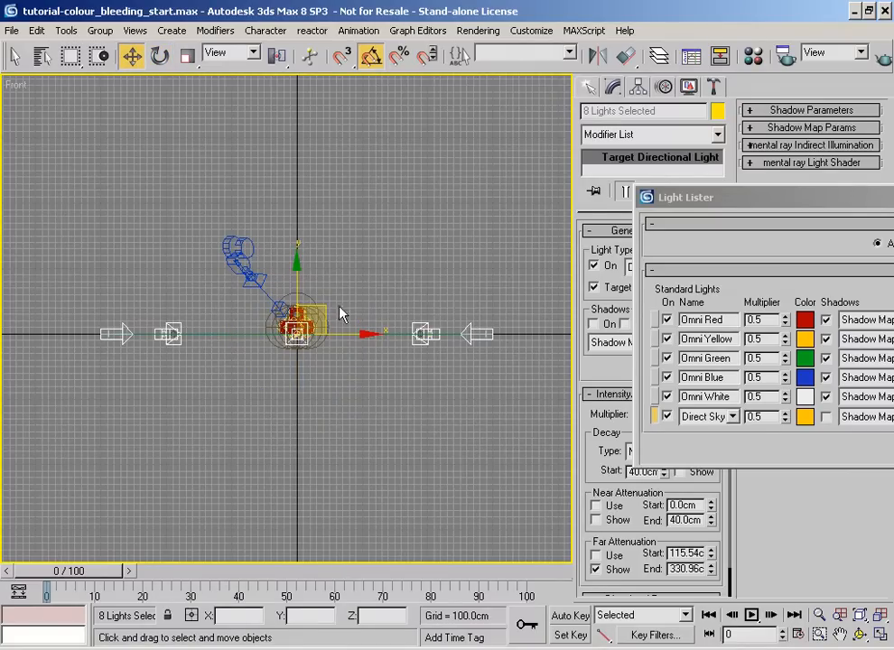
pyautogui.moveTo(299, 271)
pyautogui.mouseDown()
pyautogui.moveTo(299, 257)
pyautogui.moveTo(299, 292)
pyautogui.moveTo(297, 161)
pyautogui.mouseUp()
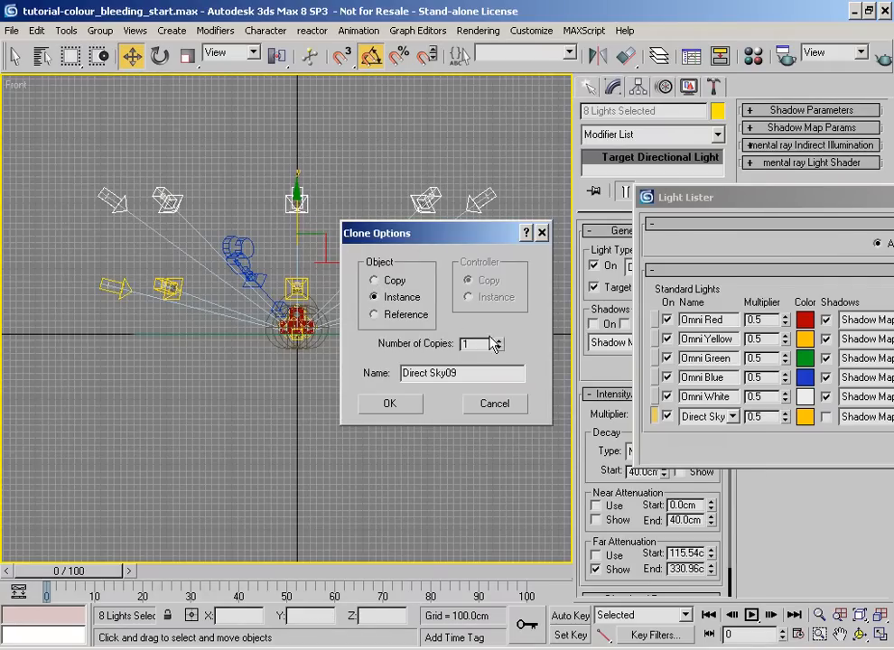
pyautogui.click(406, 400)
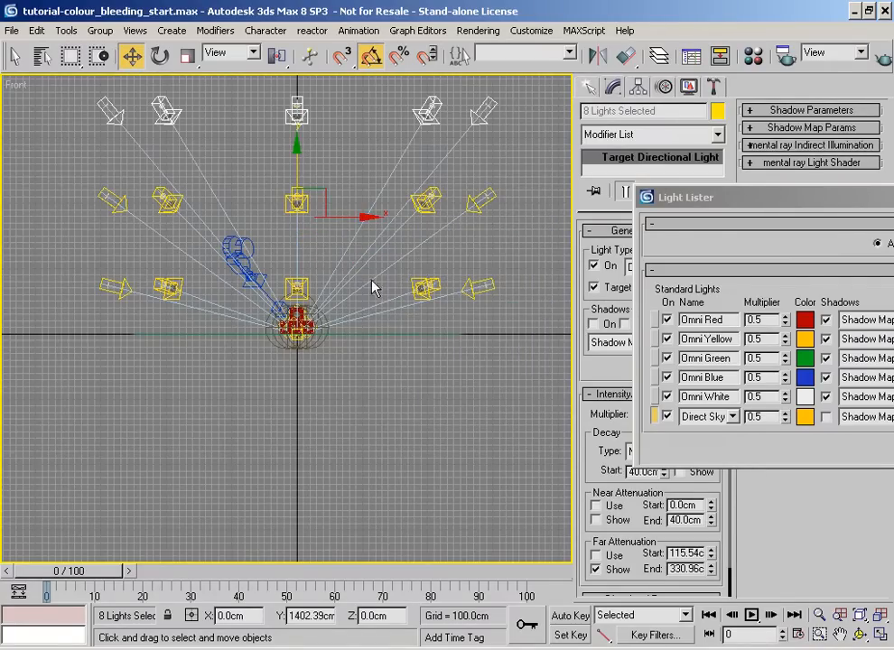
# Set the reference coordinate system to Local and move the top ring of eight sky lights inward, narrowing the dome in the Front view.
pyautogui.moveTo(363, 258); pyautogui.dragTo(329, 312, button='middle')
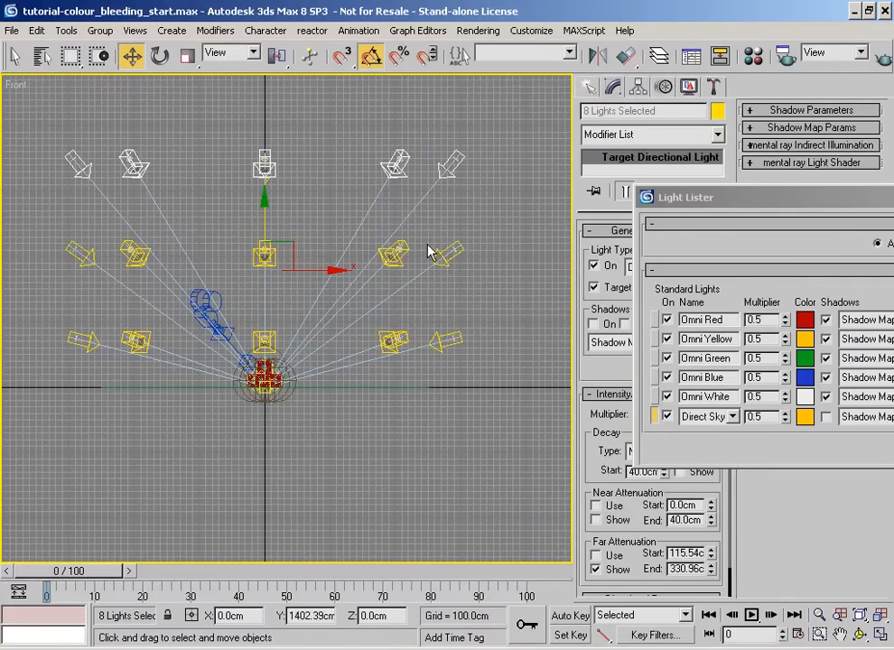
pyautogui.moveTo(210, 179); pyautogui.dragTo(233, 188, button='middle')
pyautogui.click(221, 54)
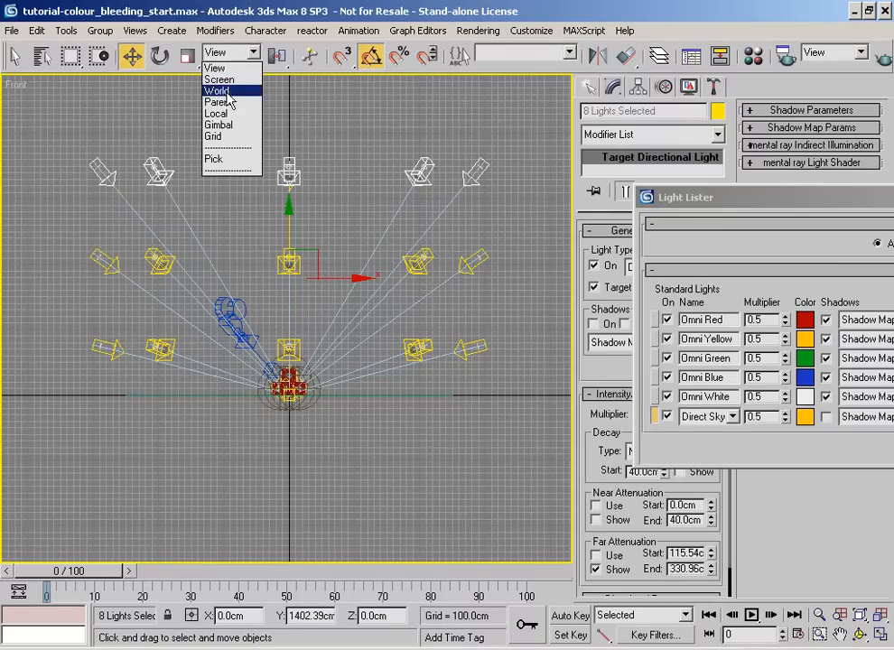
pyautogui.click(225, 117)
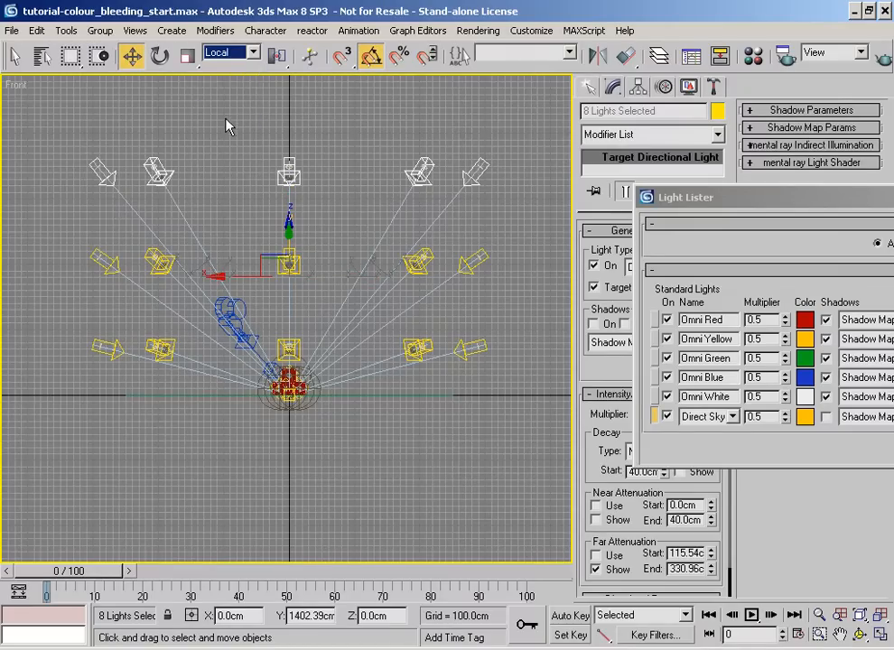
pyautogui.moveTo(225, 212); pyautogui.dragTo(289, 204, button='middle')
pyautogui.moveTo(327, 195); pyautogui.dragTo(266, 217)
pyautogui.keyDown('alt'); pyautogui.moveTo(265, 217); pyautogui.dragTo(266, 188, button='middle'); pyautogui.keyUp('alt')
pyautogui.press('f')
pyautogui.scroll(-5, 266, 188)
pyautogui.scroll(-5, 320, 203)
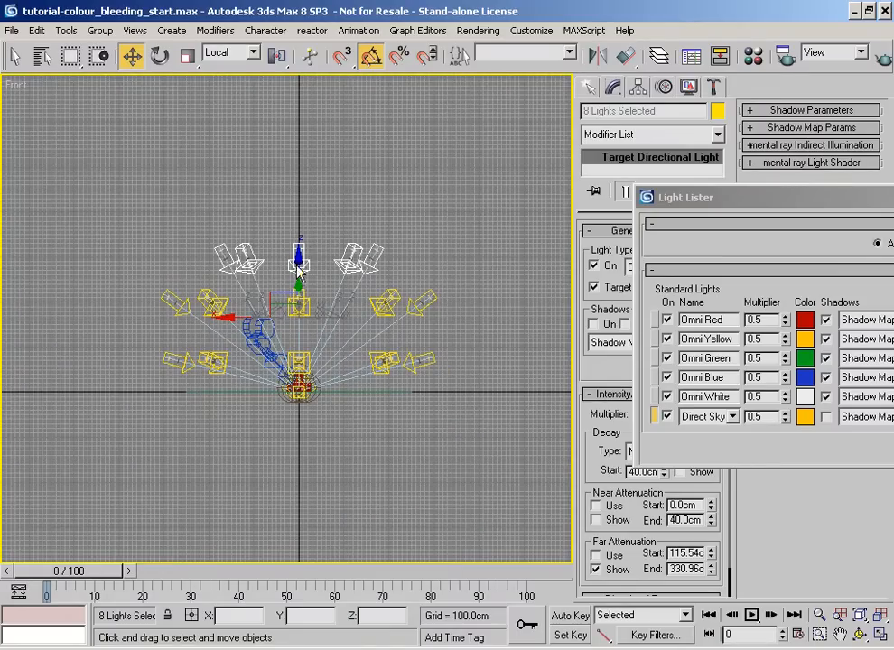
pyautogui.moveTo(299, 266)
pyautogui.mouseDown()
pyautogui.moveTo(299, 251)
pyautogui.moveTo(299, 276)
pyautogui.mouseUp()
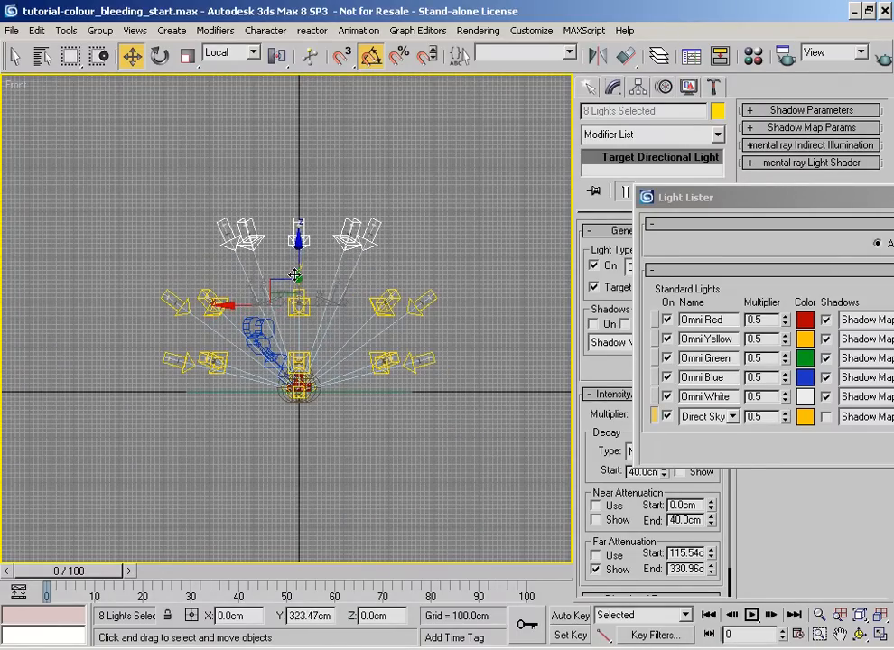
# Select the middle ring of eight sky lights and shift it slightly inward and upward to round out the dome.
pyautogui.moveTo(131, 295); pyautogui.dragTo(414, 308)
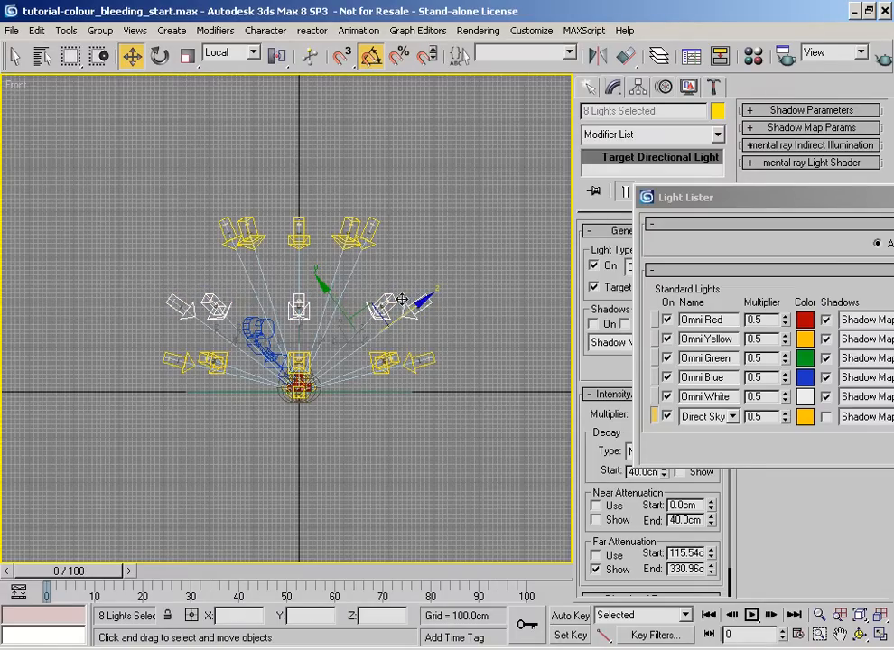
pyautogui.moveTo(327, 301); pyautogui.dragTo(323, 300)
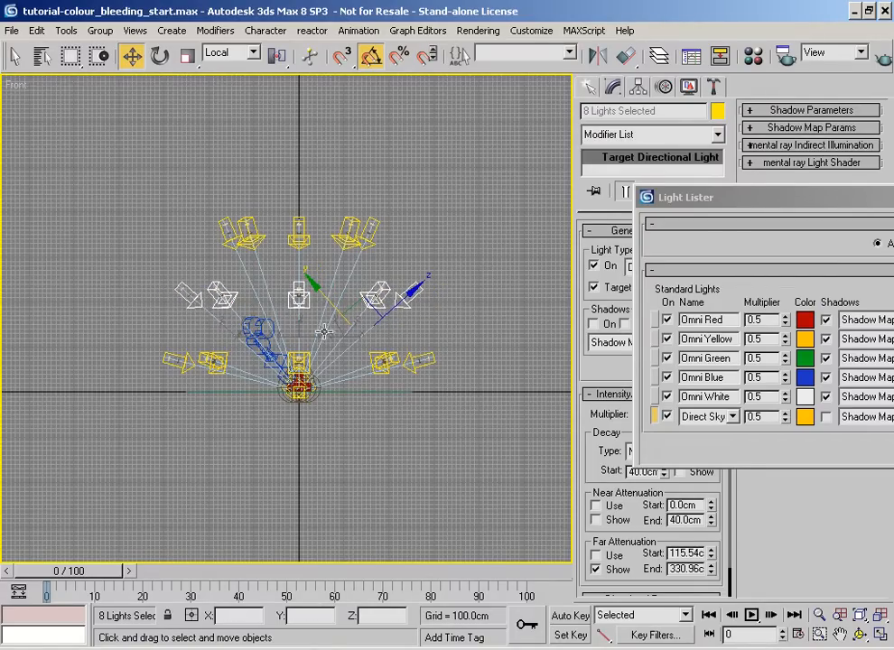
pyautogui.moveTo(327, 358); pyautogui.dragTo(321, 325, button='middle')
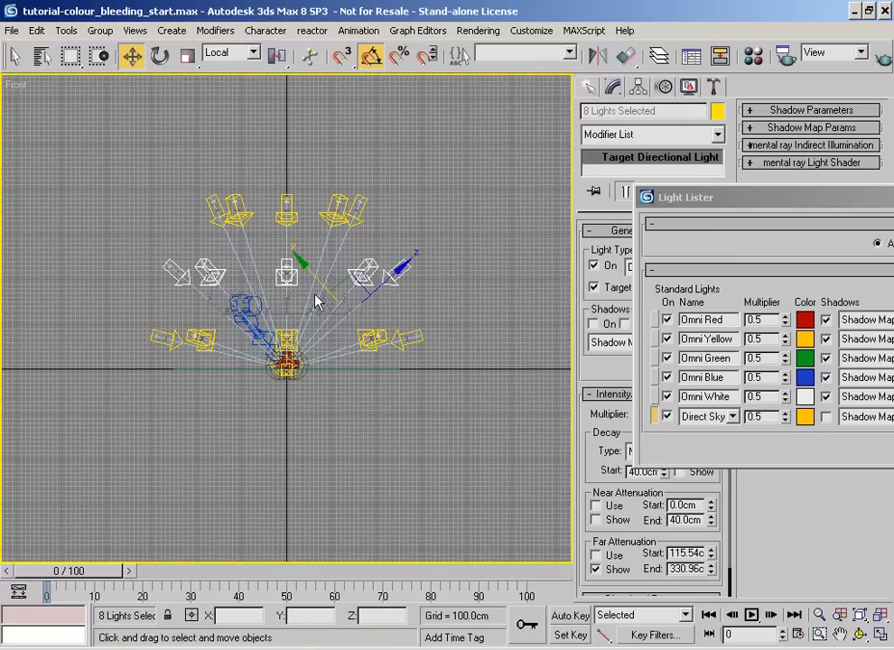
# Show the scene through Camera01 and close the Light Lister.
pyautogui.press('c')
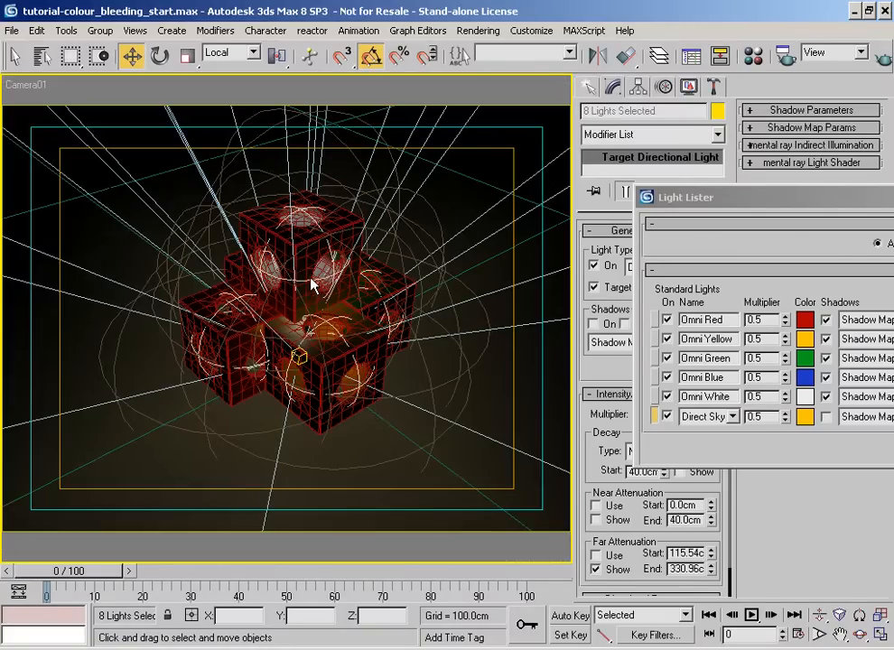
pyautogui.moveTo(782, 210); pyautogui.dragTo(356, 220)
pyautogui.moveTo(673, 214); pyautogui.dragTo(566, 206)
pyautogui.click(803, 199)
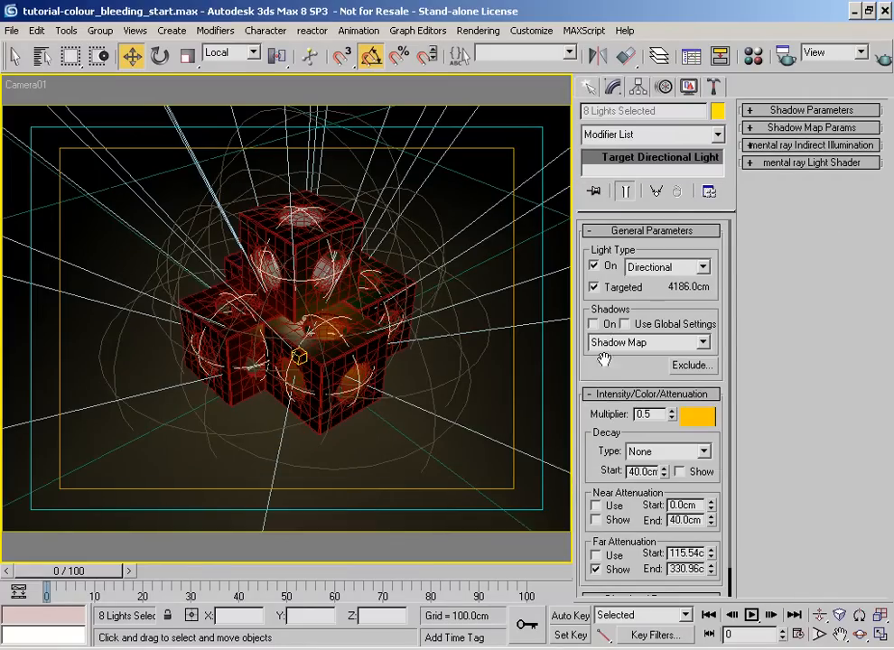
# Turn on shadow map shadows for the instanced sky lights and set the shadow map sample range to 10.
pyautogui.click(594, 324)
pyautogui.click(814, 111)
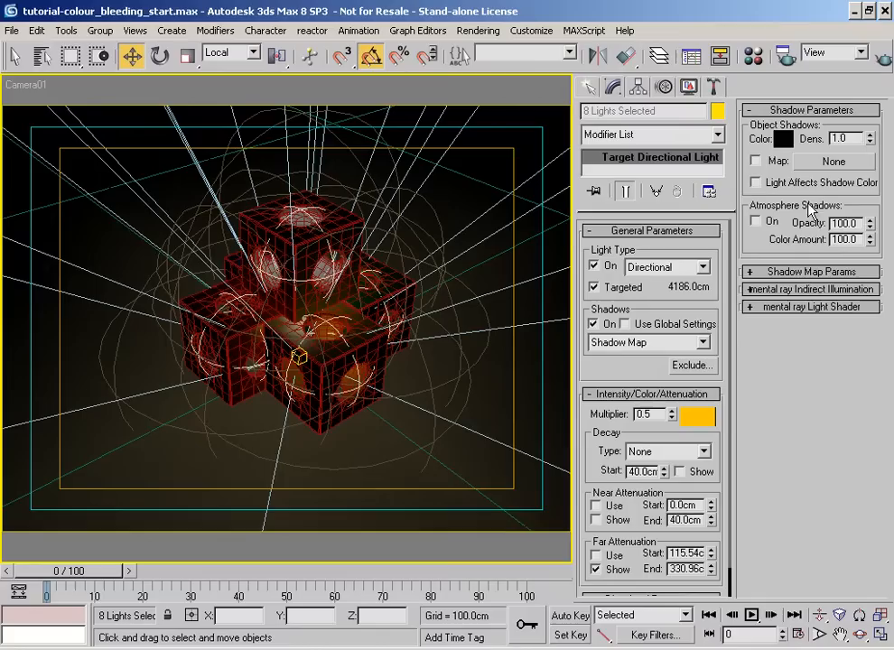
pyautogui.click(808, 272)
pyautogui.doubleClick(851, 297)
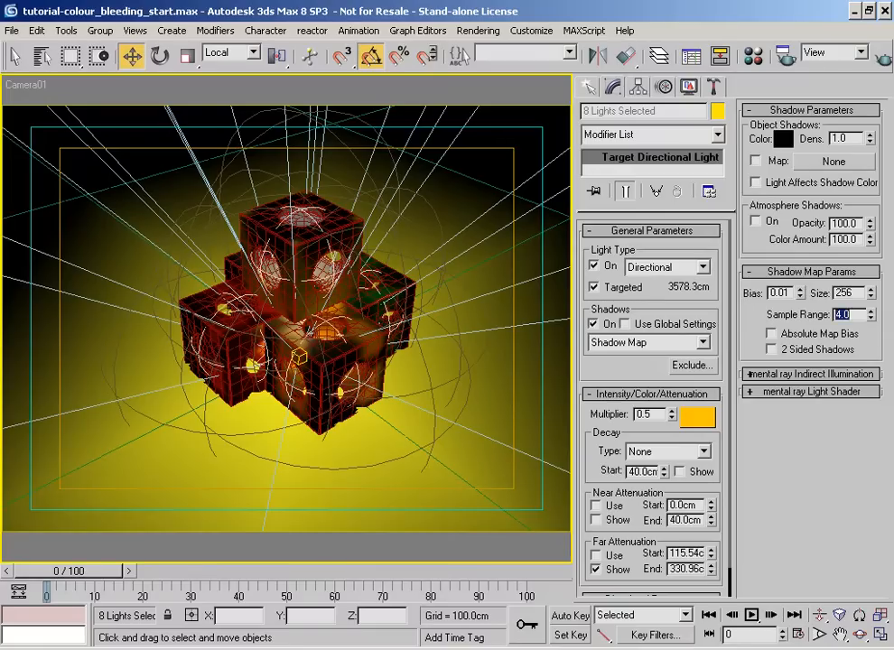
pyautogui.press('Tab')
# Change the sky lights' colour to a pale blue with RGB 214, 232, 255.
pyautogui.click(694, 428)
pyautogui.moveTo(643, 145); pyautogui.dragTo(653, 116)
pyautogui.moveTo(673, 132); pyautogui.dragTo(665, 141)
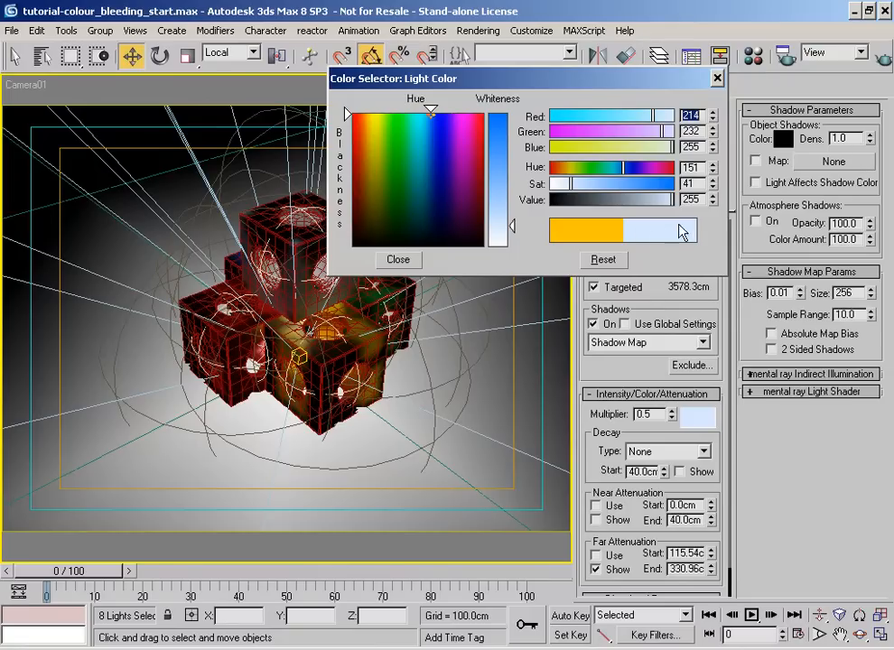
pyautogui.click(401, 260)
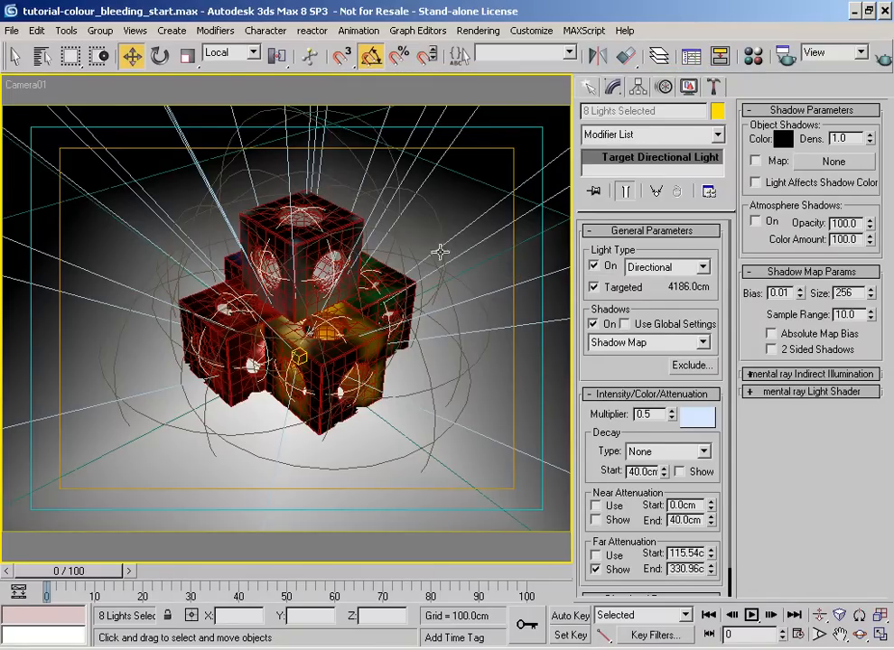
# Render the Camera01 view, check the sky lights' exclusion list without changing it, and close the rendered frame.
pyautogui.click(880, 58)
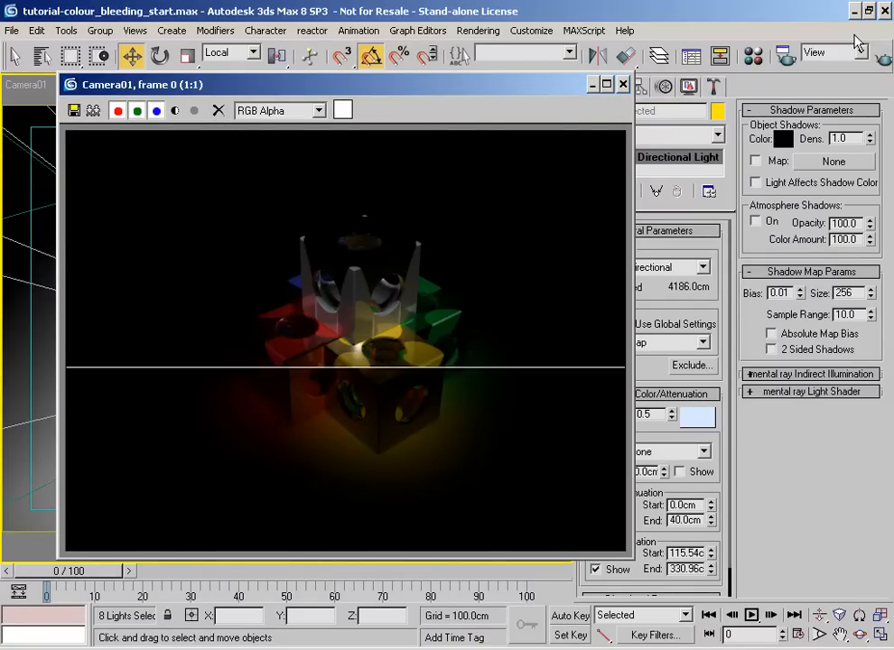
pyautogui.moveTo(495, 85); pyautogui.dragTo(427, 72)
pyautogui.click(688, 366)
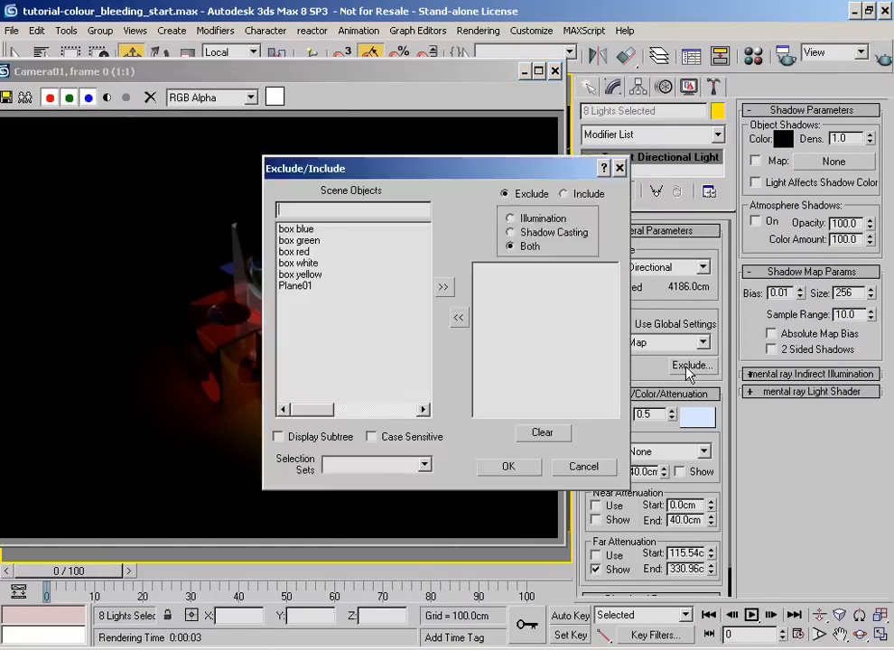
pyautogui.click(579, 471)
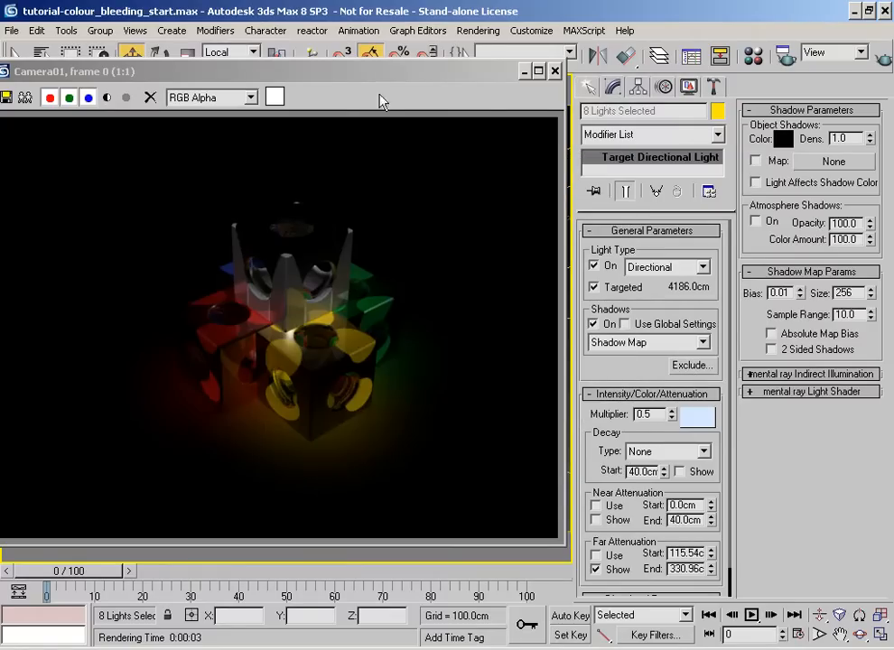
pyautogui.click(554, 71)
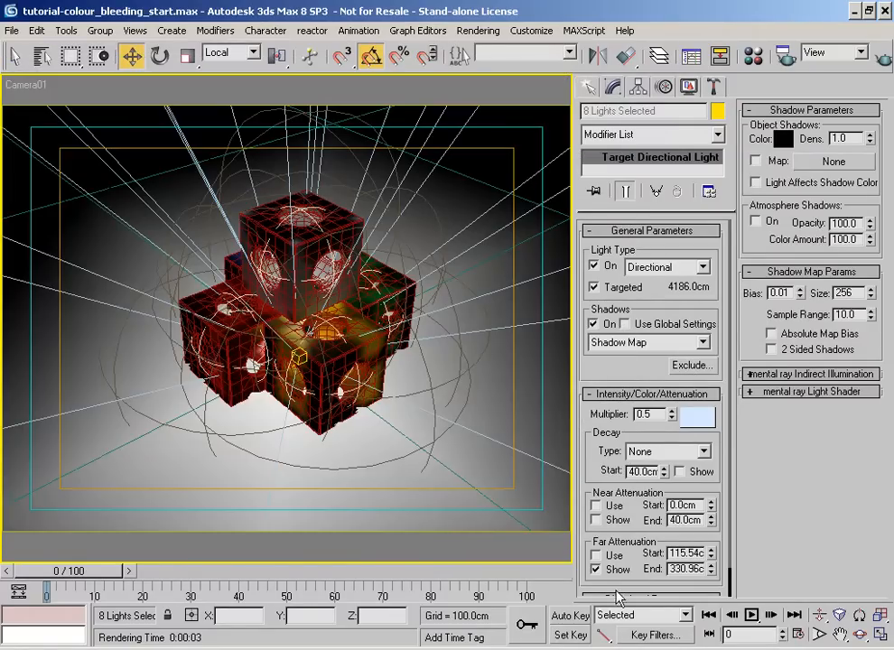
# Hide the sky lights' far attenuation range and widen their hotspot to 540 cm and falloff to 542 cm.
pyautogui.scroll(-2, 596, 383)
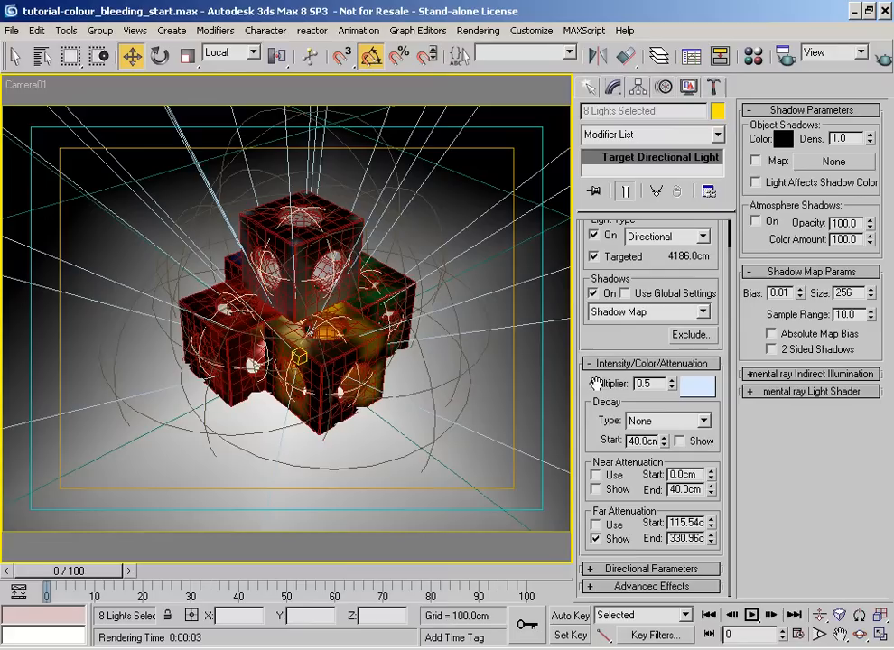
pyautogui.click(615, 540)
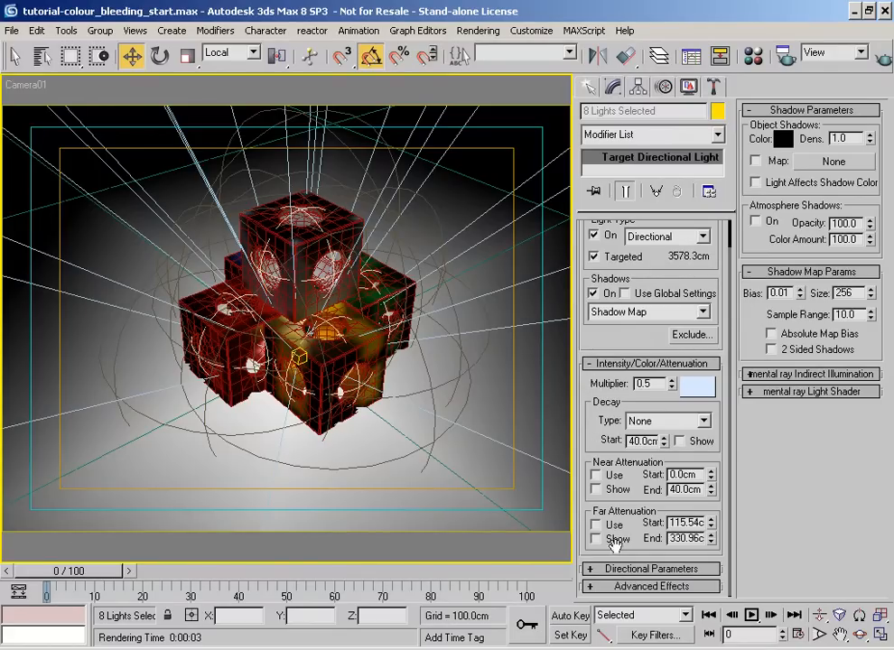
pyautogui.click(623, 569)
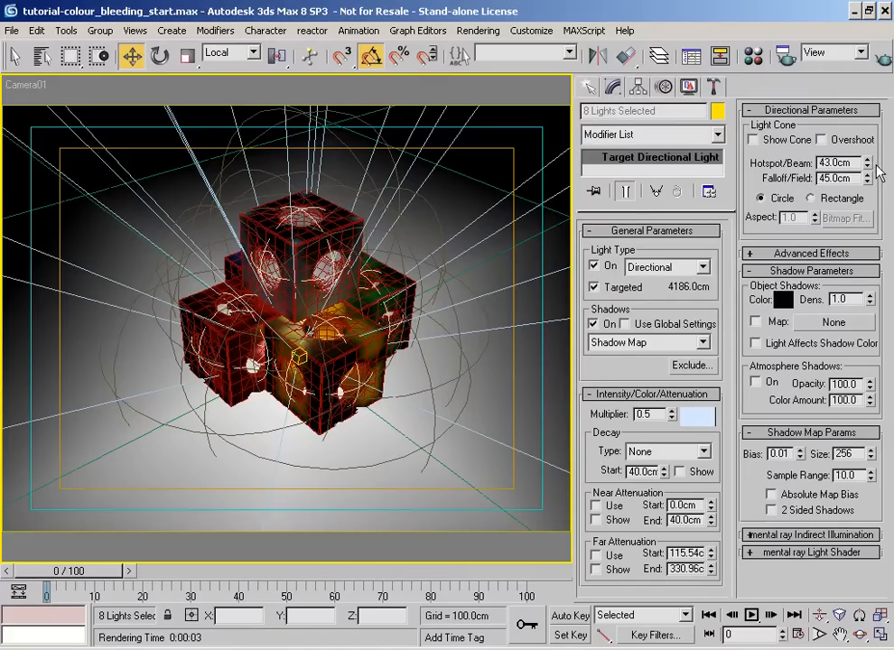
pyautogui.moveTo(867, 164); pyautogui.dragTo(811, 352)
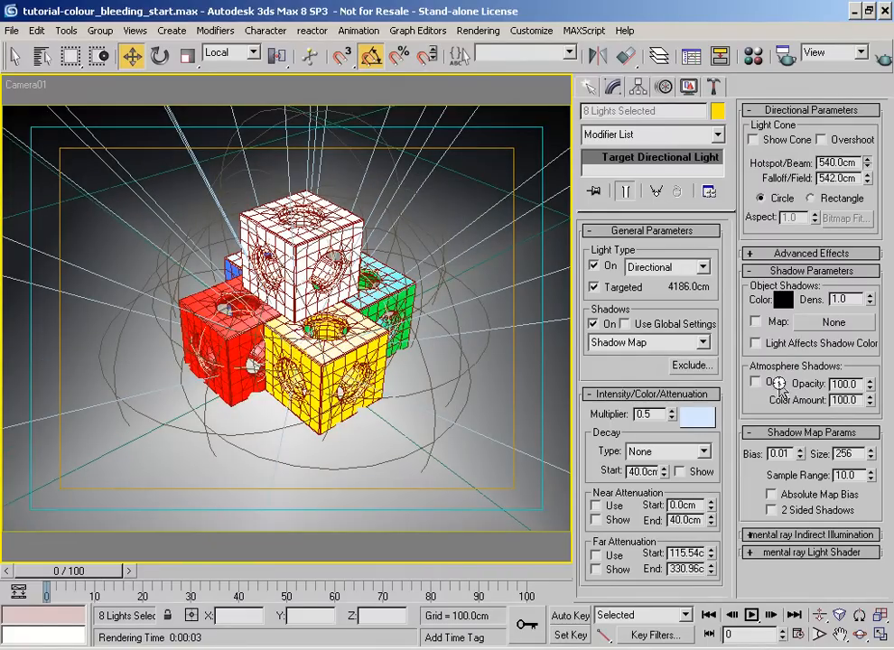
# Look through Direct Sky10 and fit the light cone around the cubes with a 471 cm hotspot and 473 cm falloff.
pyautogui.rightClick(14, 86)
pyautogui.moveTo(67, 103)
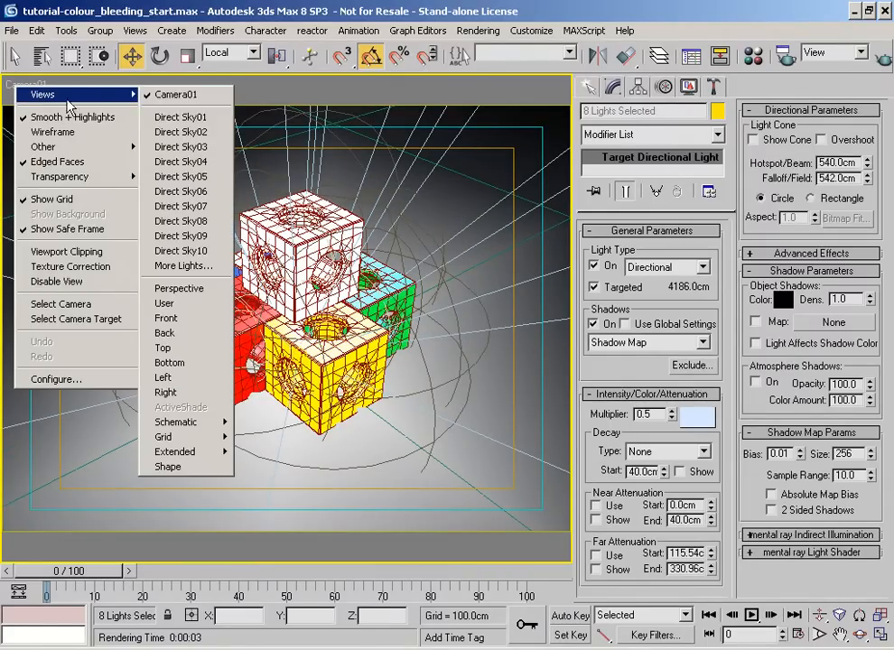
pyautogui.click(197, 250)
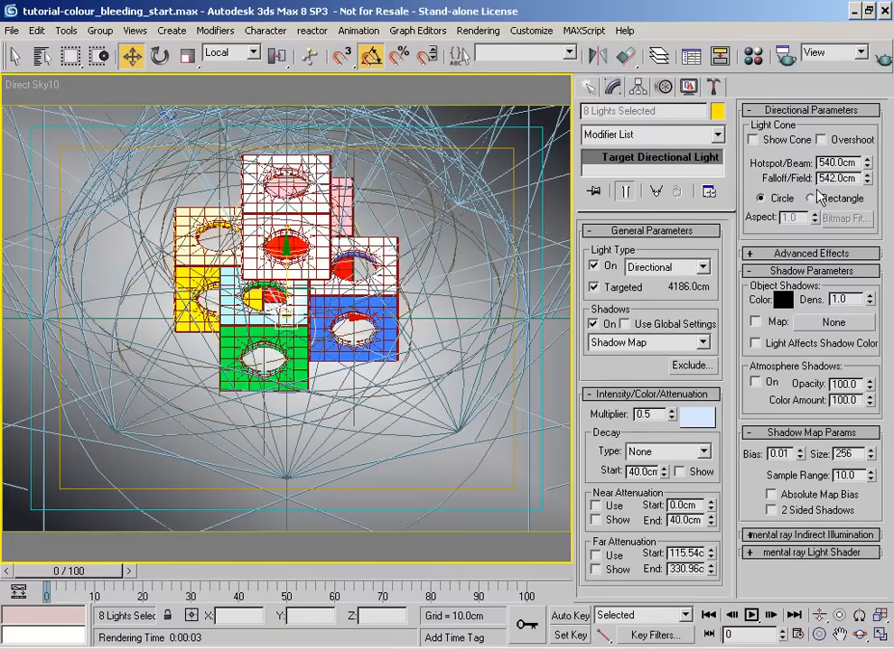
pyautogui.moveTo(872, 165); pyautogui.dragTo(856, 291)
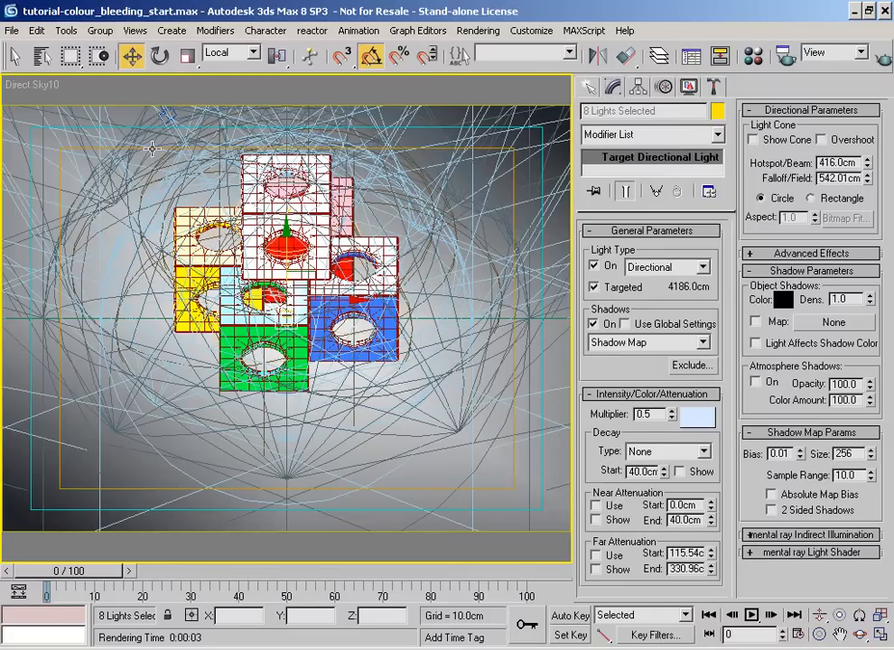
pyautogui.moveTo(867, 162); pyautogui.dragTo(849, 122)
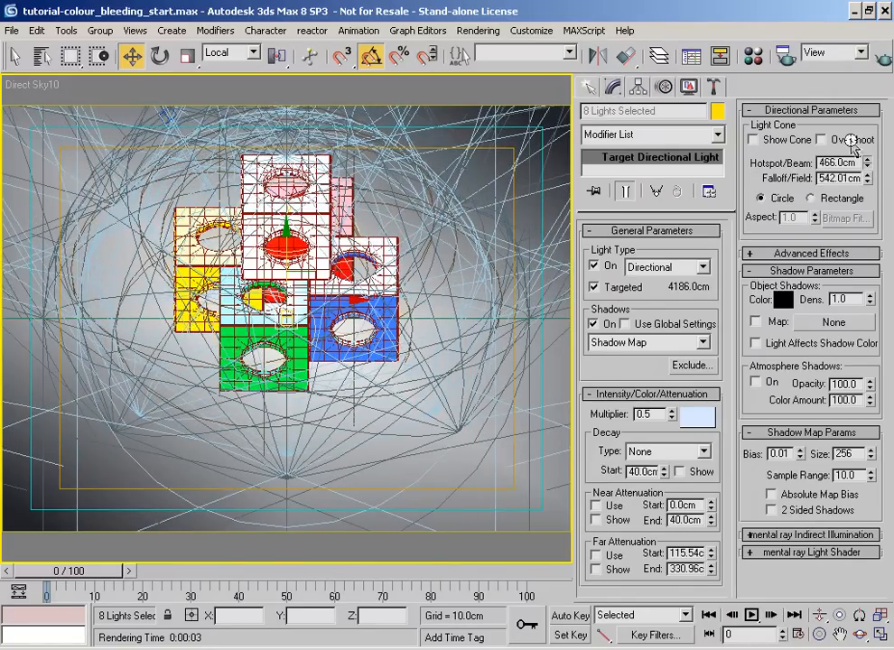
pyautogui.moveTo(869, 178); pyautogui.dragTo(849, 127)
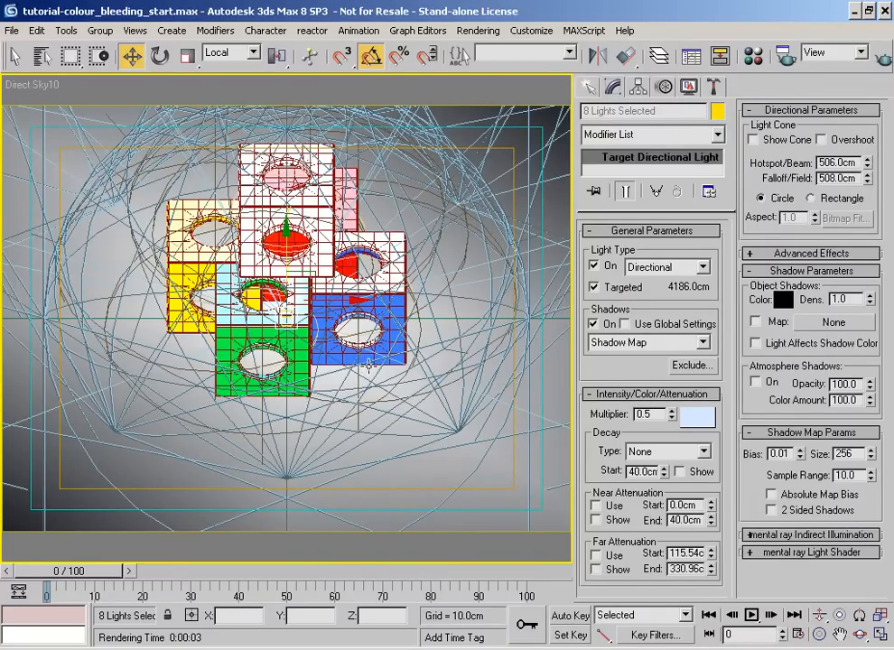
pyautogui.moveTo(868, 161); pyautogui.dragTo(867, 222)
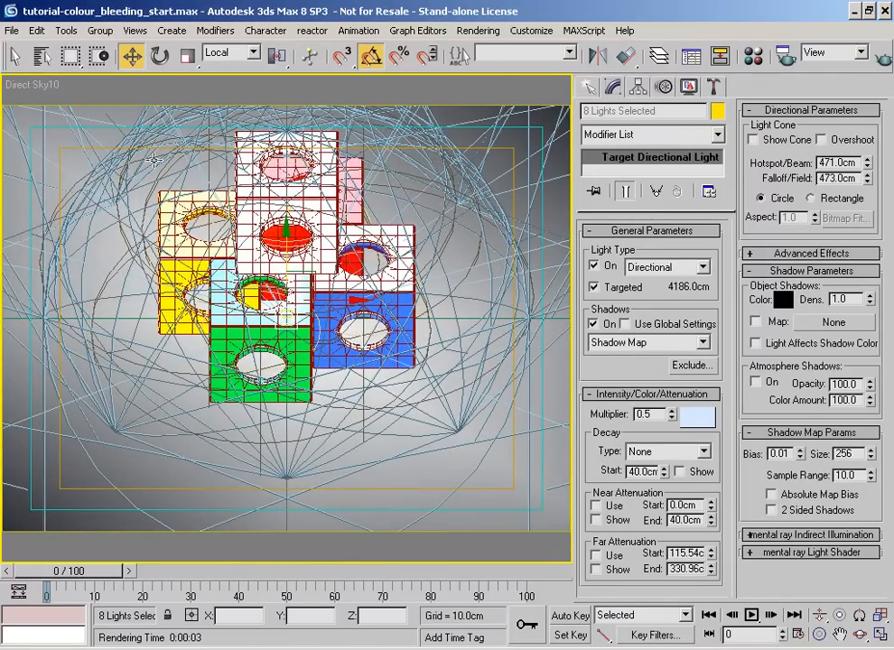
# Check the cone coverage through Direct Sky06, turn off the safe frame, and return to the Camera01 view.
pyautogui.rightClick(42, 88)
pyautogui.moveTo(78, 97)
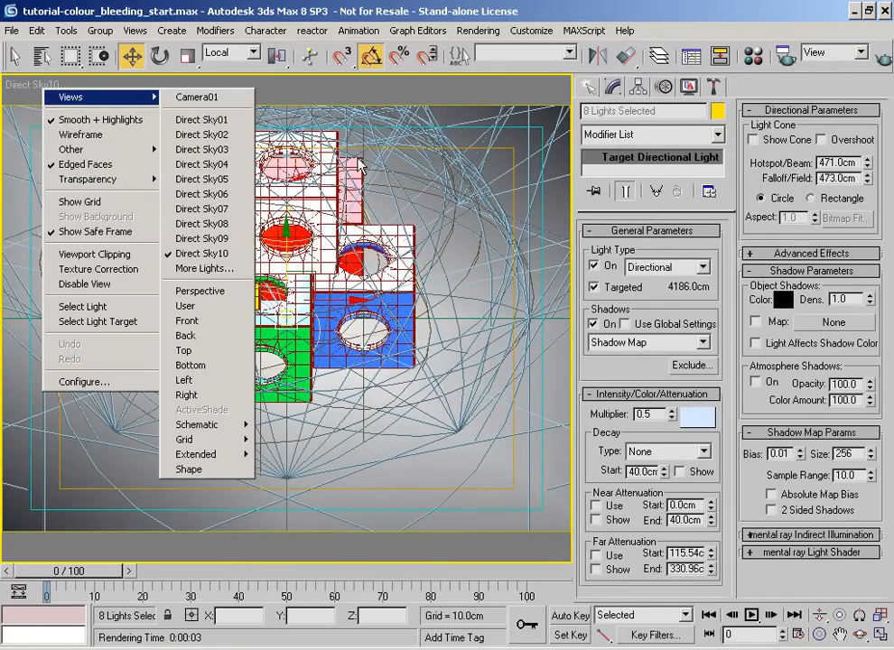
pyautogui.click(214, 191)
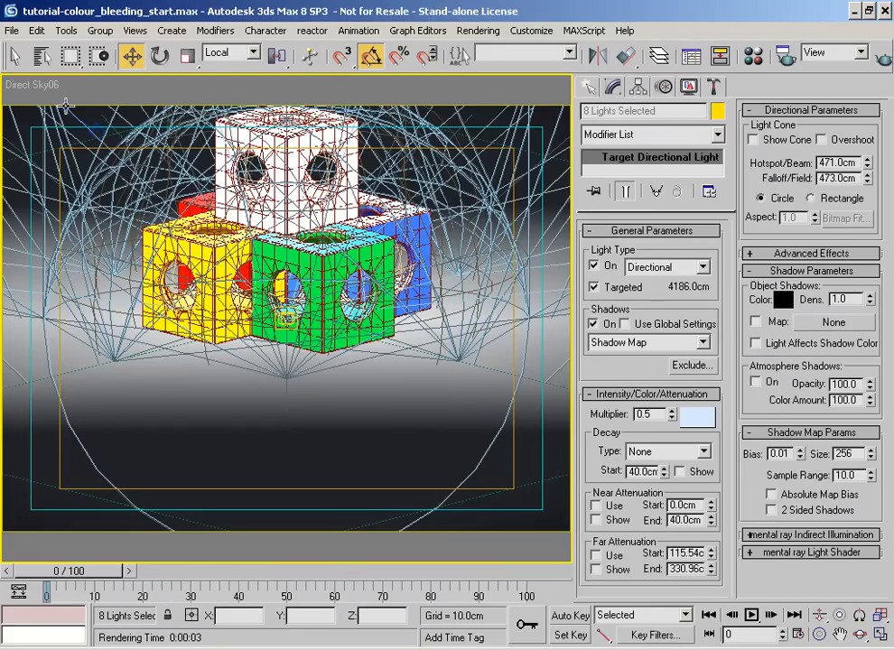
pyautogui.rightClick(40, 84)
pyautogui.click(99, 230)
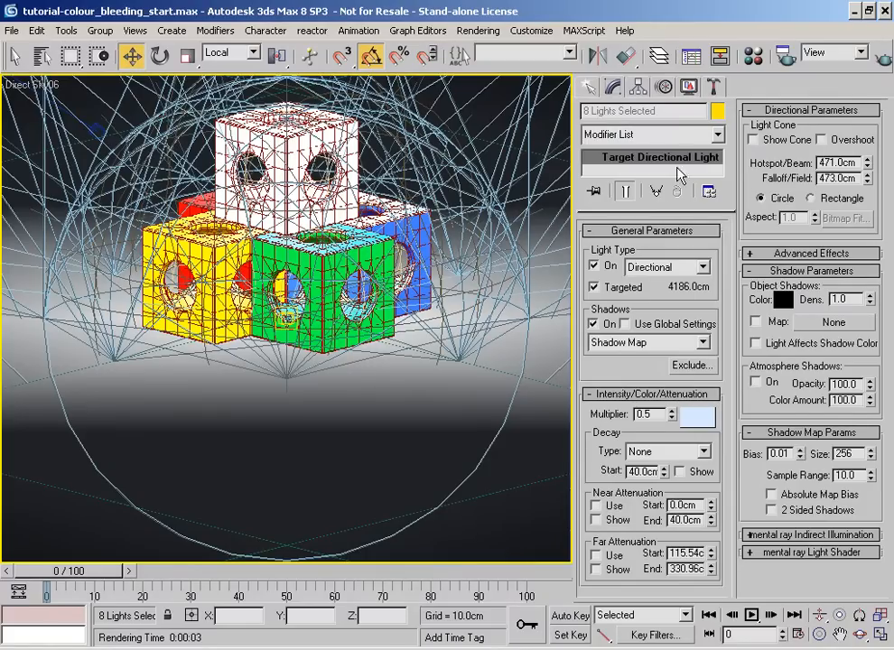
pyautogui.press('c')
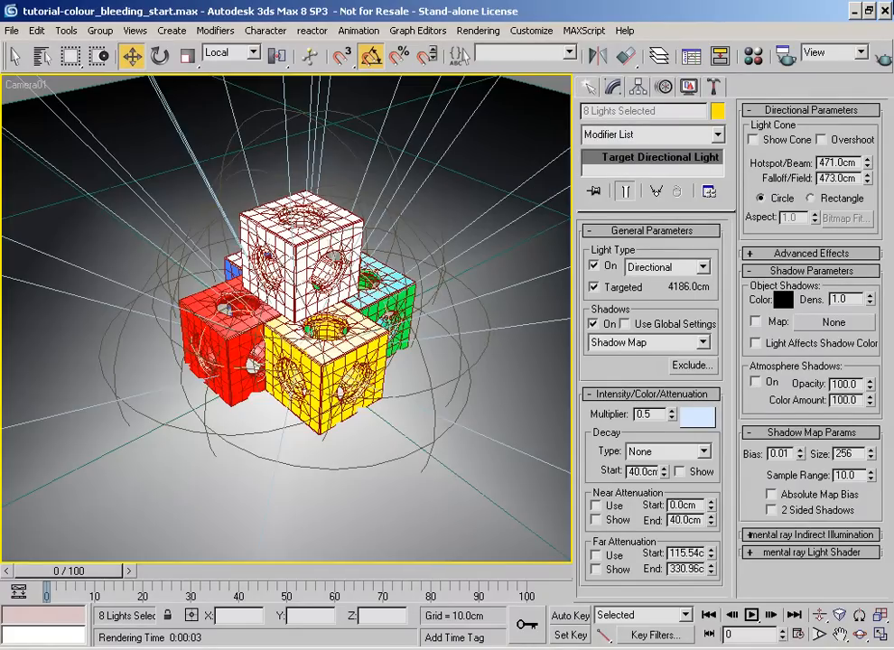
# Render the Camera01 view, enable Overshoot for the sky lights, and render again to compare the lighting.
pyautogui.click(884, 59)
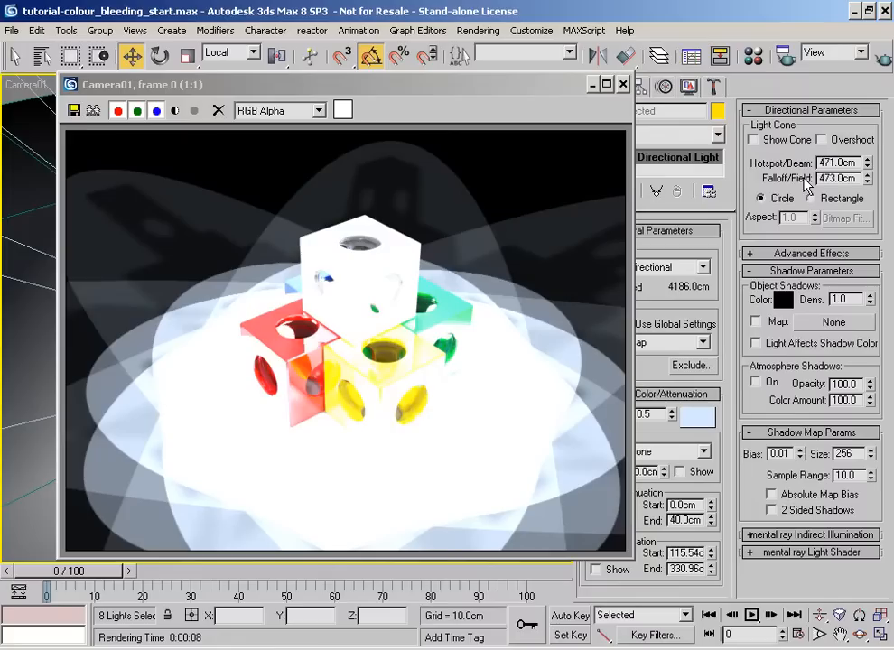
pyautogui.click(835, 142)
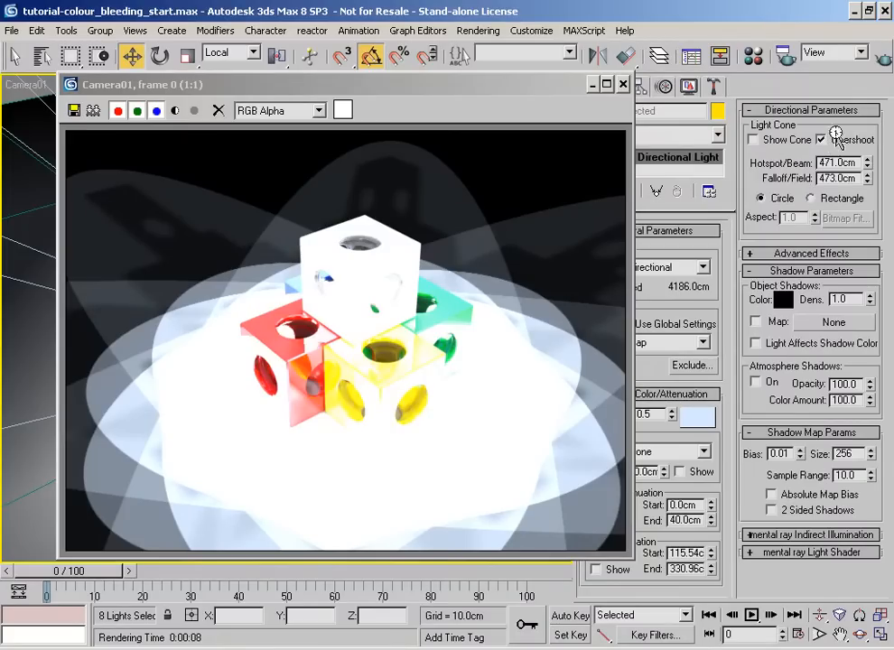
pyautogui.moveTo(287, 93); pyautogui.dragTo(276, 119)
pyautogui.click(881, 58)
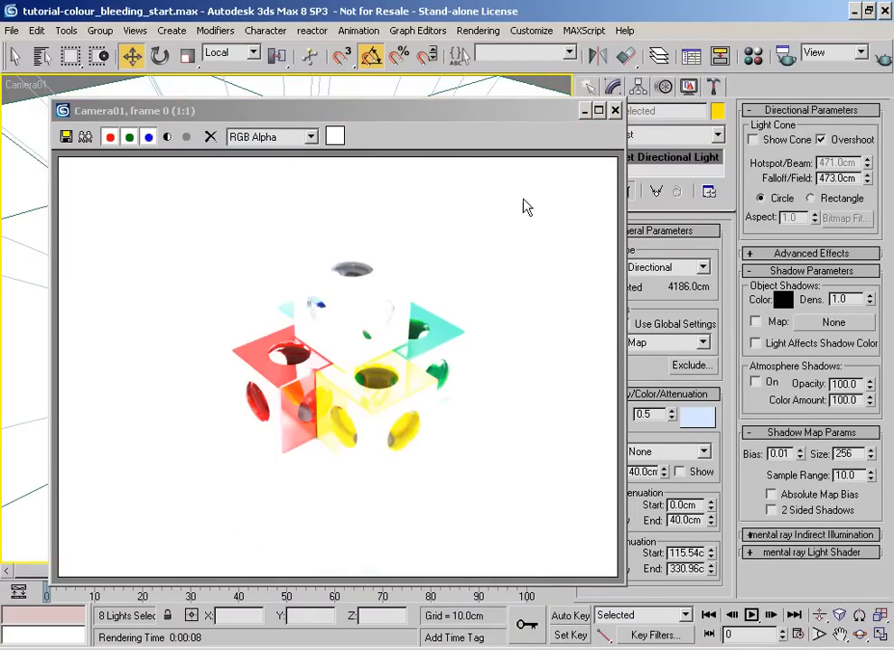
# Set the selected sky lights' multiplier to 0.02 and render the Camera01 view.
pyautogui.moveTo(342, 117); pyautogui.dragTo(303, 75)
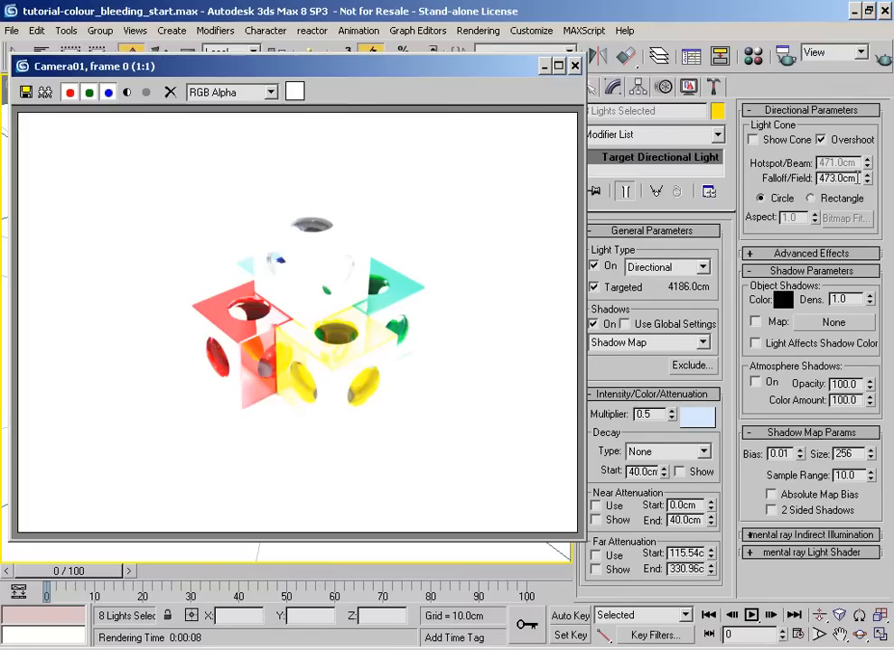
pyautogui.click(854, 178)
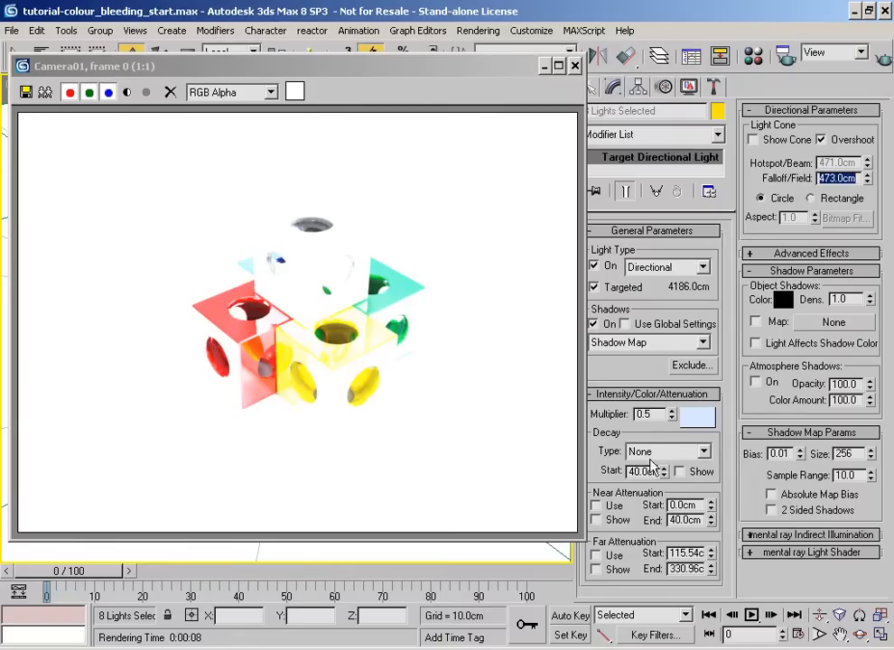
pyautogui.doubleClick(662, 414)
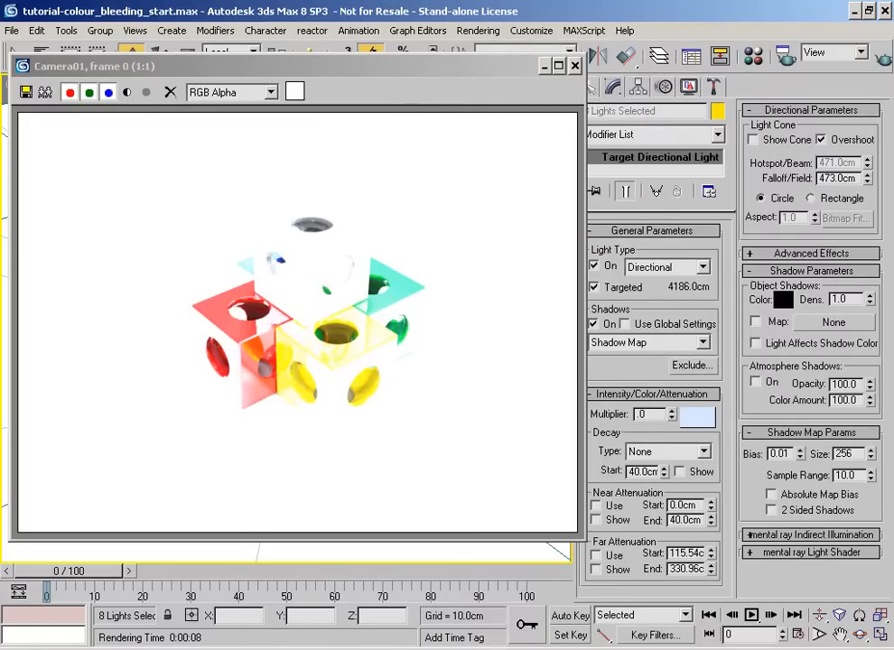
pyautogui.press('Return')
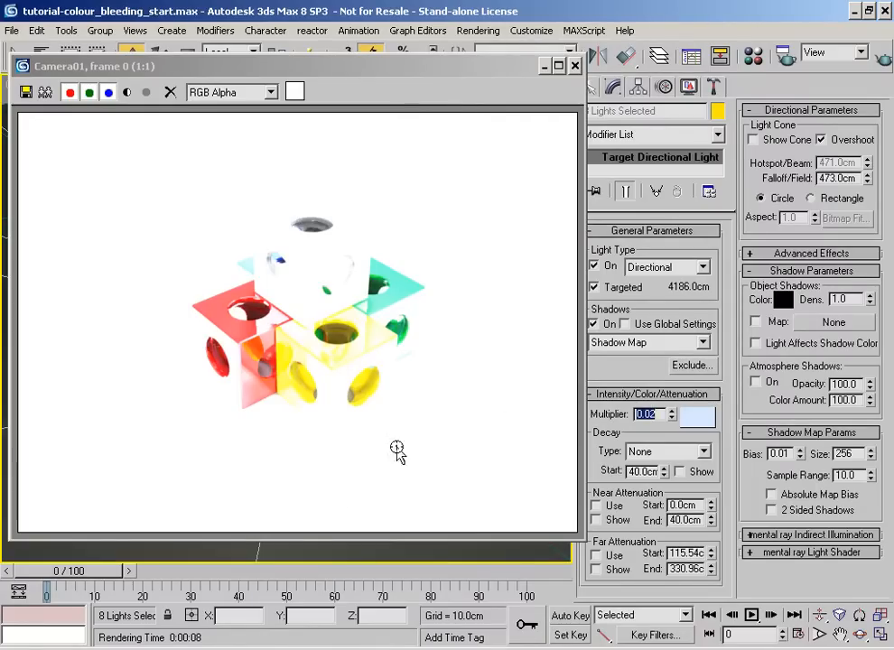
pyautogui.moveTo(414, 66); pyautogui.dragTo(441, 70)
pyautogui.click(877, 57)
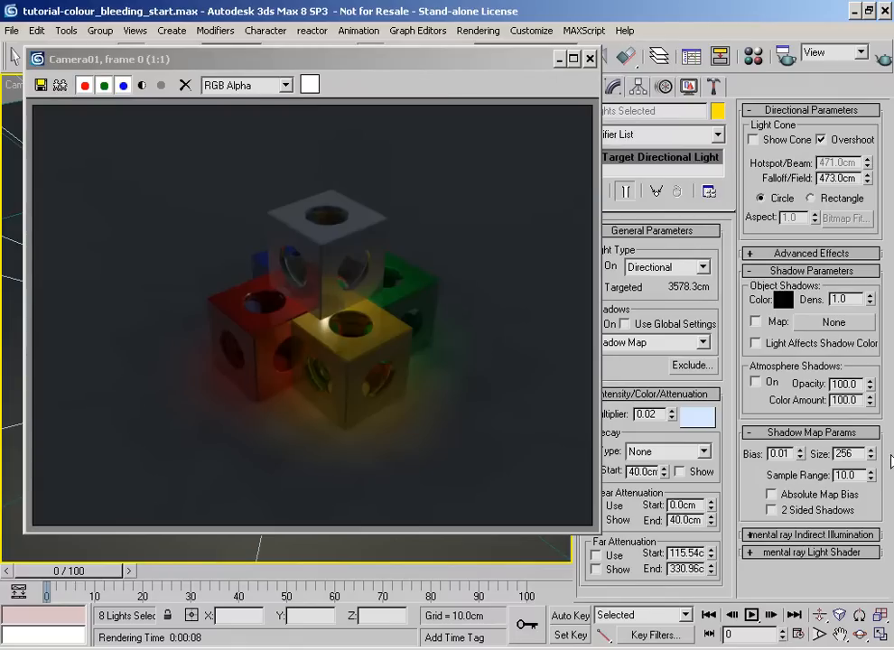
# Switch to the Top view, frame the lights, and select all Direct Sky lights through the Light Lister.
pyautogui.click(558, 60)
pyautogui.press('t')
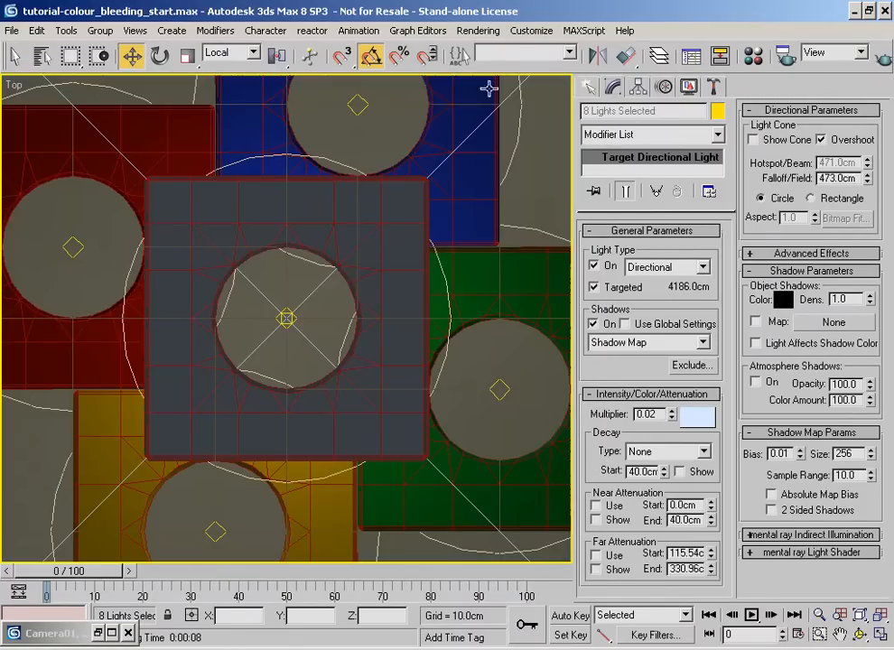
pyautogui.press('z')
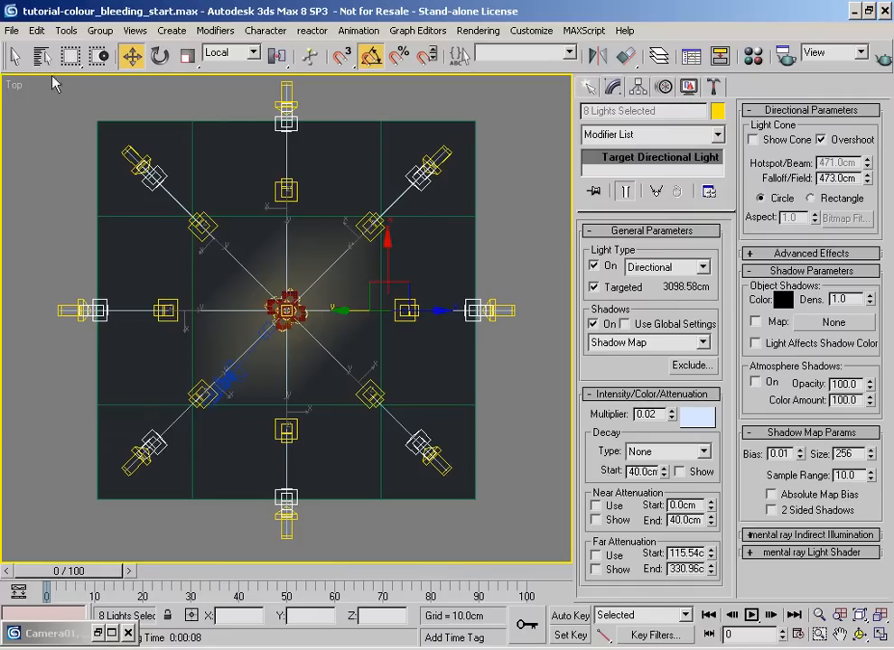
pyautogui.click(67, 31)
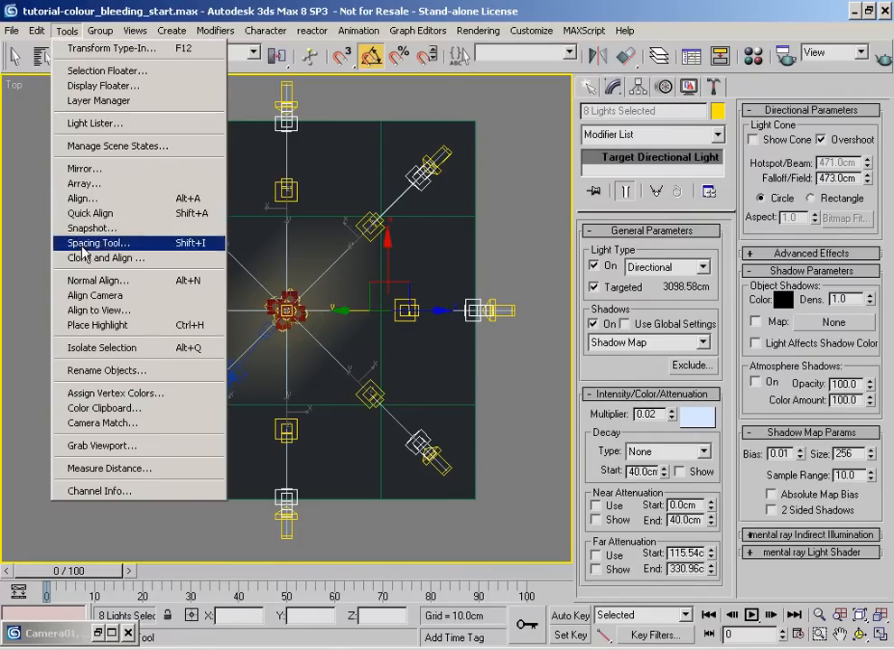
pyautogui.click(86, 124)
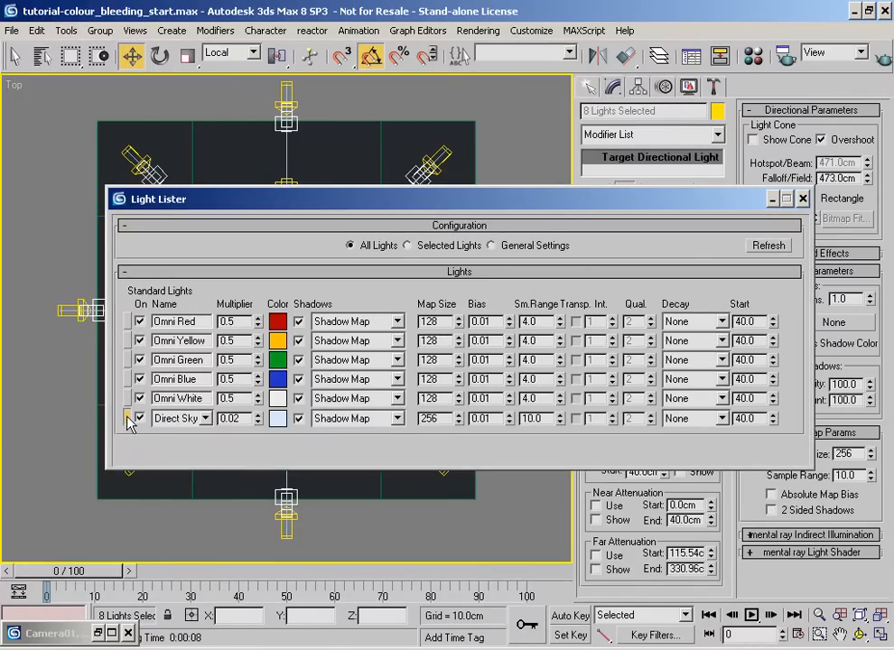
pyautogui.click(127, 419)
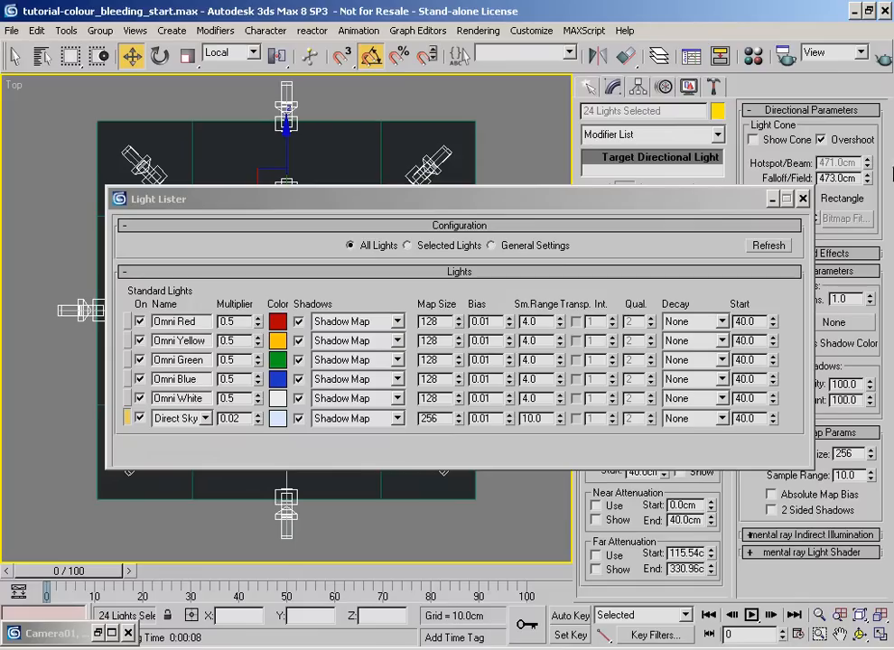
pyautogui.click(803, 199)
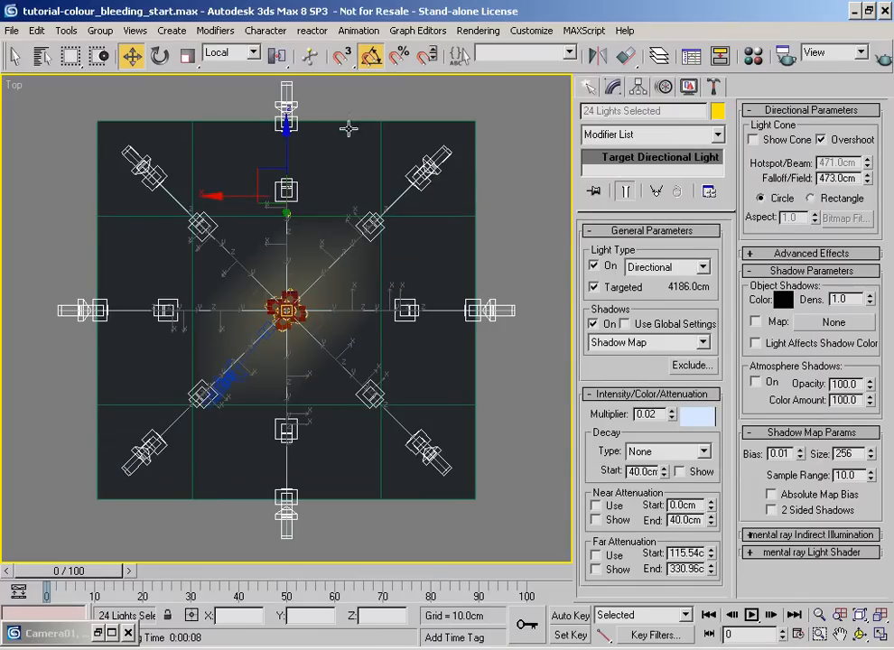
# Clone the 24 sky lights rotated -22.5 degrees about Z in View coordinates, using a 2.5 degree angle snap.
pyautogui.click(251, 54)
pyautogui.click(226, 66)
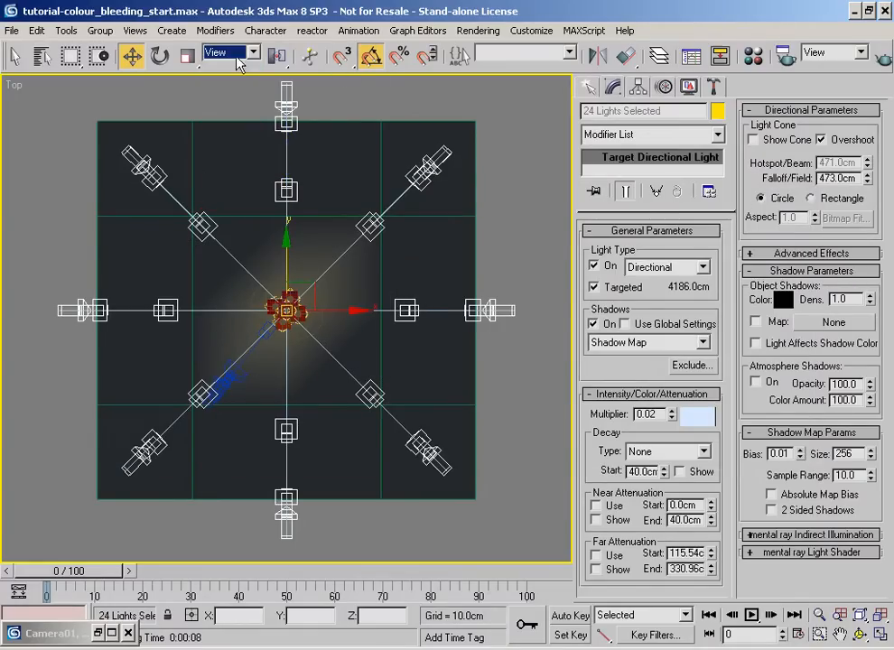
pyautogui.rightClick(370, 56)
pyautogui.moveTo(546, 293); pyautogui.dragTo(434, 300)
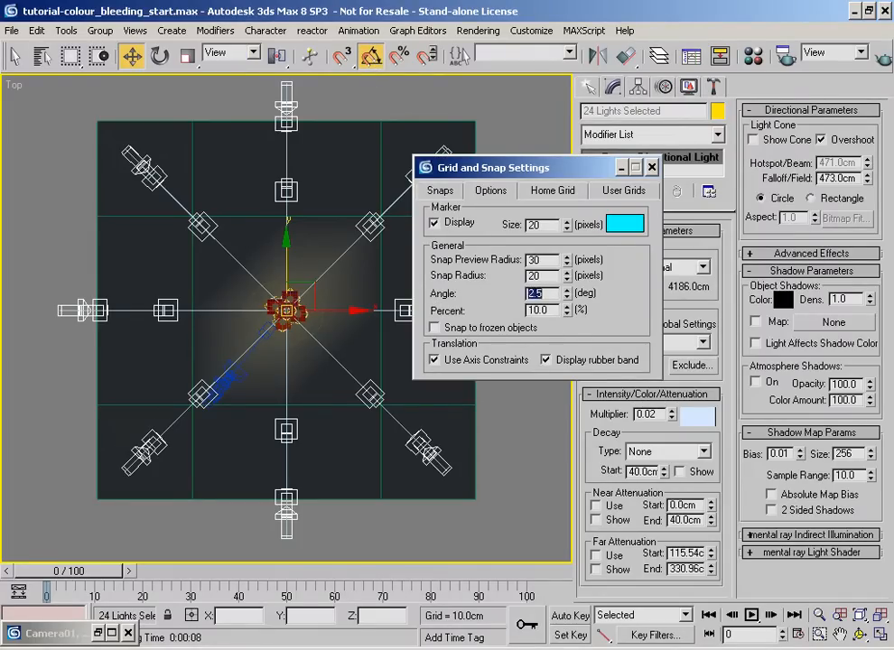
pyautogui.click(651, 167)
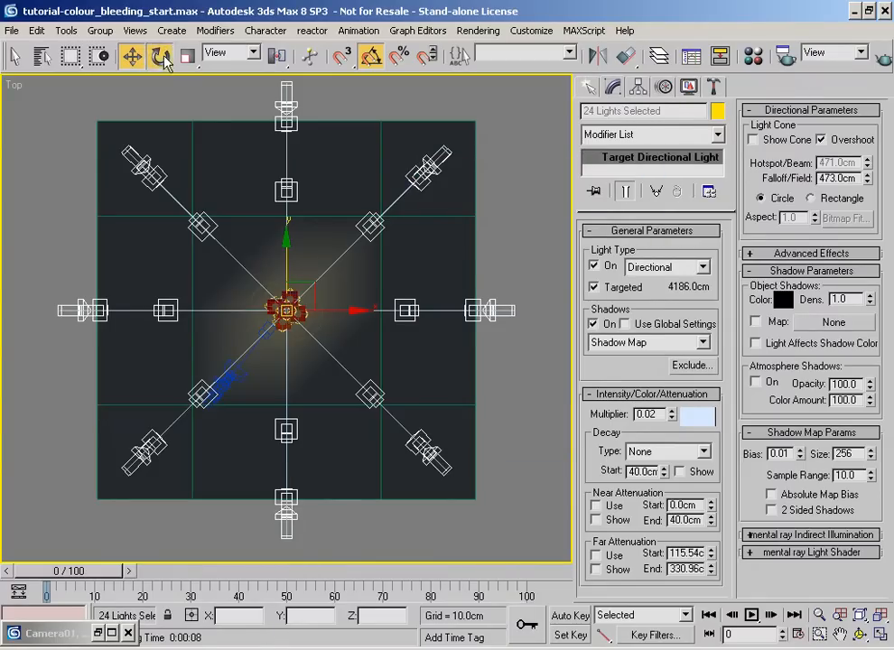
pyautogui.click(163, 57)
pyautogui.keyDown('shift'); pyautogui.moveTo(329, 268); pyautogui.dragTo(342, 319); pyautogui.keyUp('shift')
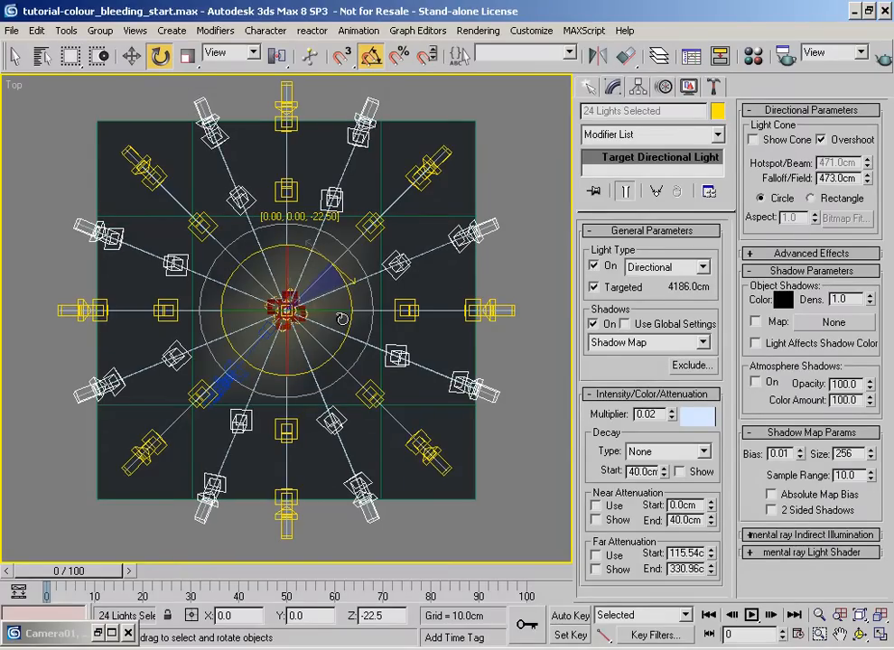
pyautogui.keyDown('shift'); pyautogui.moveTo(339, 317); pyautogui.dragTo(342, 323); pyautogui.keyUp('shift')
pyautogui.click(382, 405)
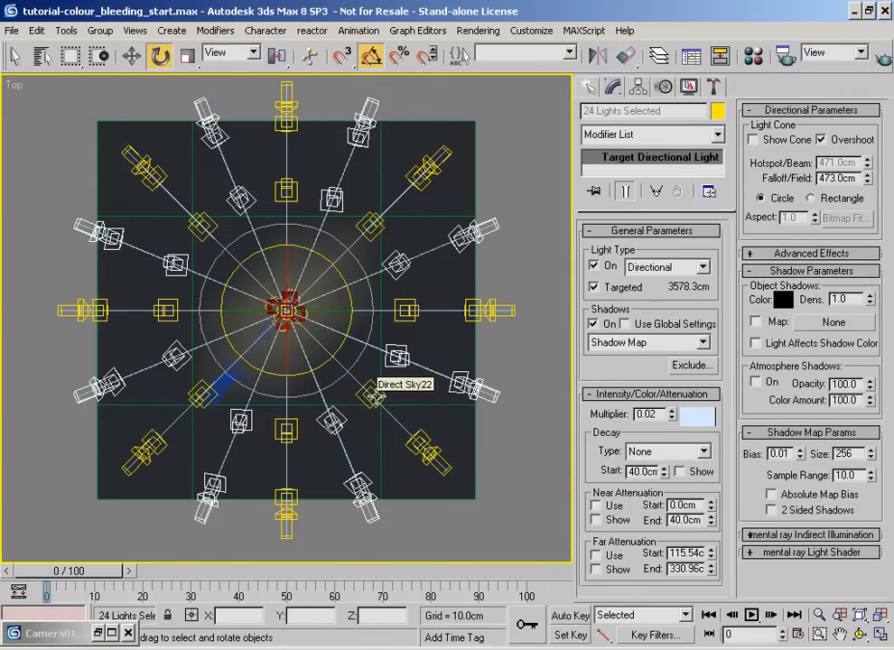
# Render Camera01, set the sky lights' shadow map sample range to 20, and render again to compare shadow softness.
pyautogui.press('c')
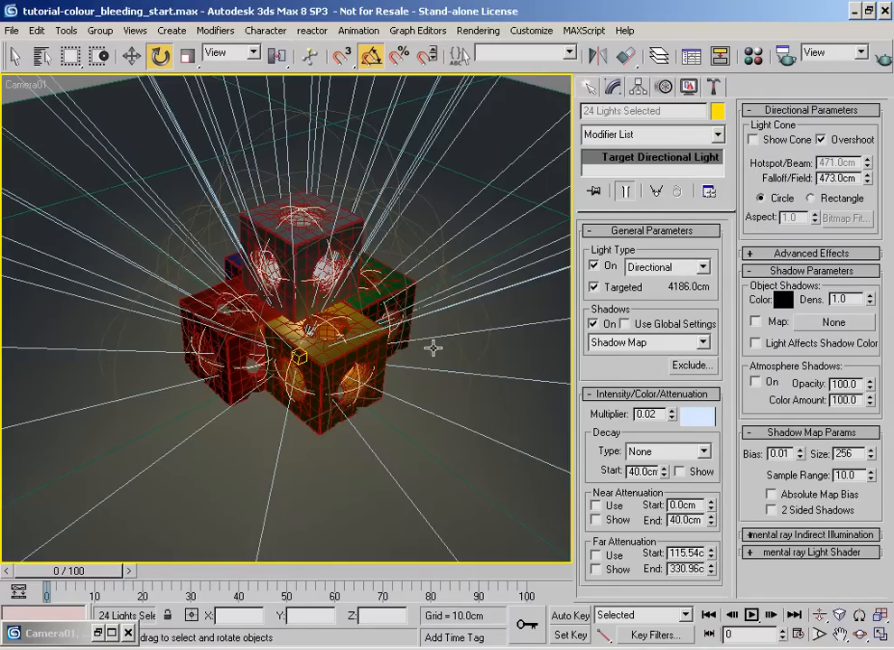
pyautogui.click(883, 59)
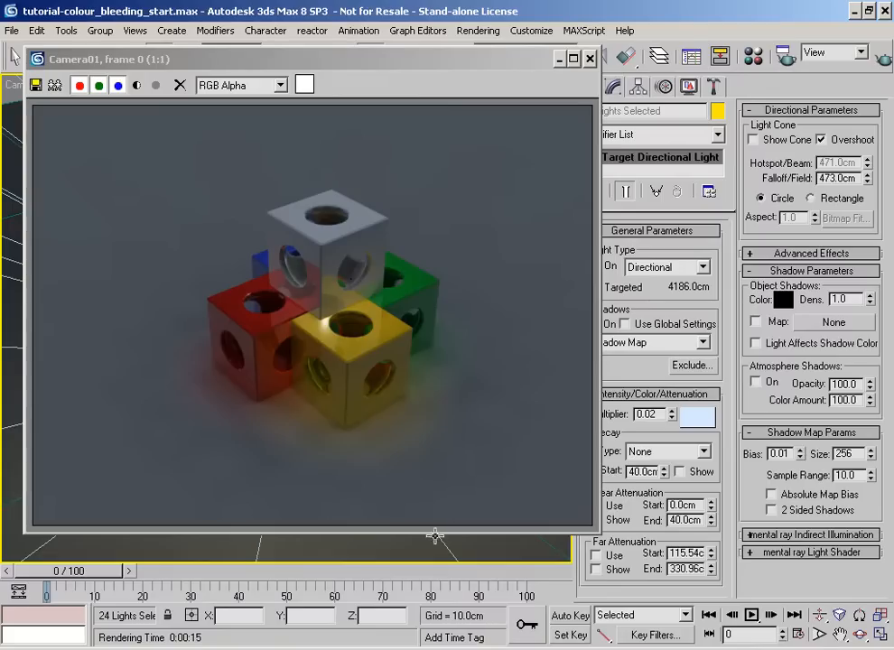
pyautogui.moveTo(841, 475); pyautogui.dragTo(820, 478)
pyautogui.write('2')
pyautogui.press('Return')
pyautogui.click(885, 59)
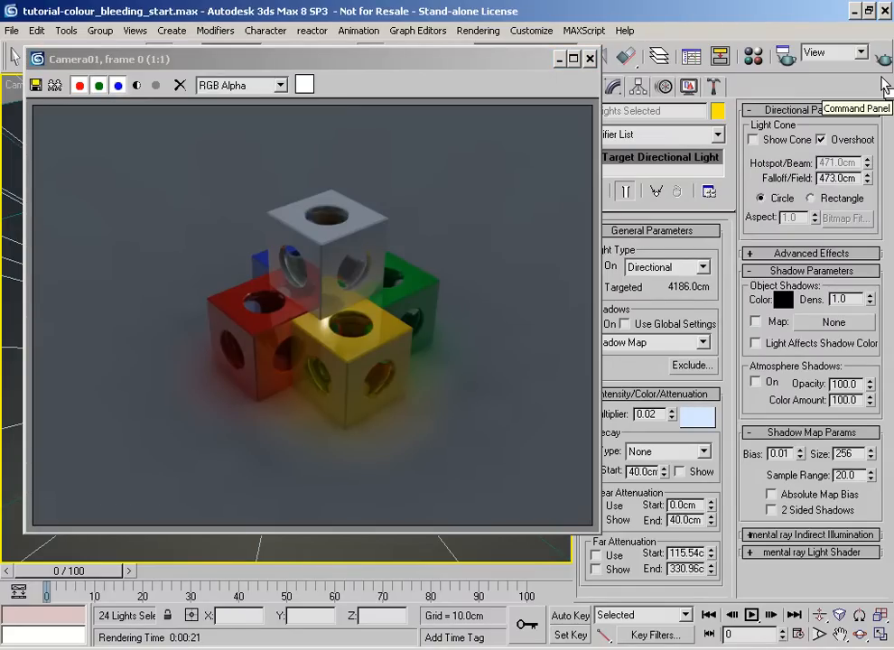
pyautogui.moveTo(407, 62); pyautogui.dragTo(547, 66)
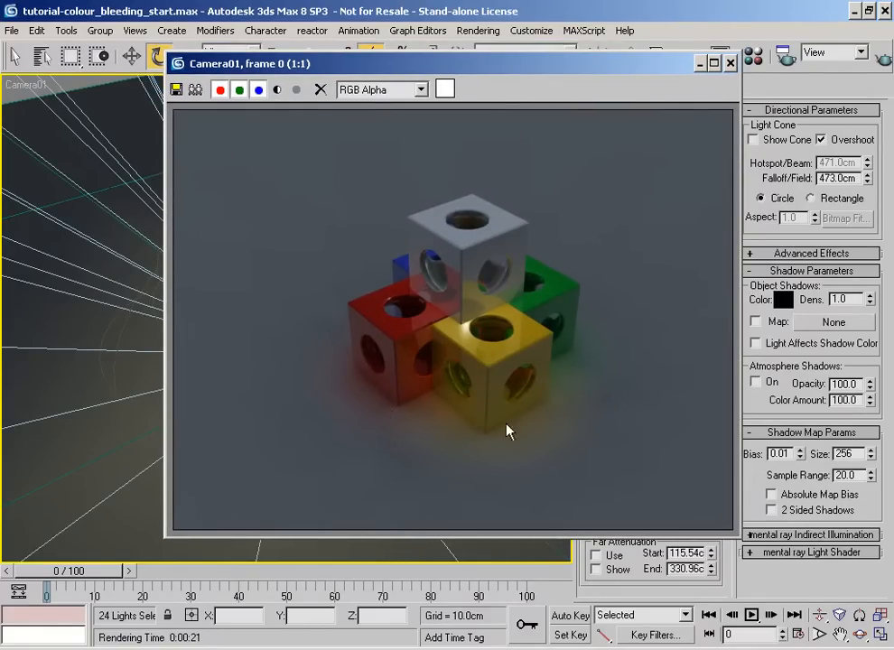
pyautogui.moveTo(361, 65); pyautogui.dragTo(355, 61)
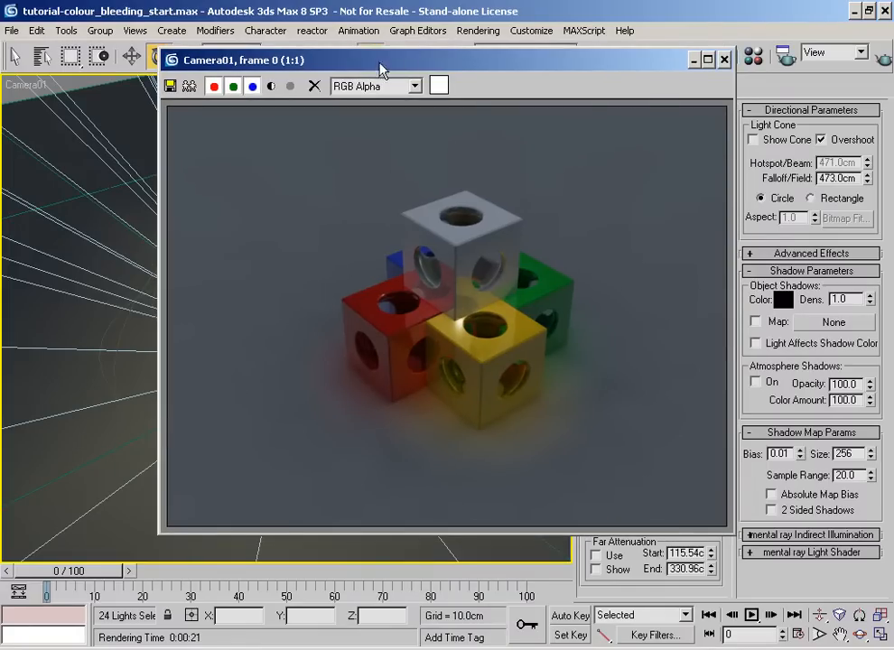
pyautogui.click(692, 61)
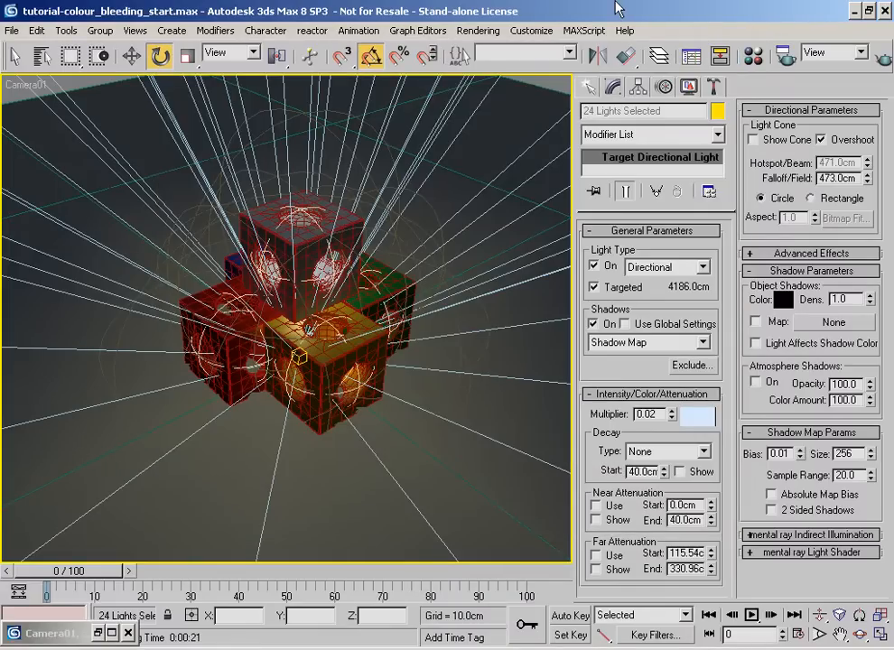
# In the Front view, copy Direct Sky20 up and outward to about X -4161 cm, Z 5691 cm, naming it Direct Sun.
pyautogui.press('f')
pyautogui.moveTo(268, 295); pyautogui.dragTo(299, 305, button='middle')
pyautogui.click(256, 217)
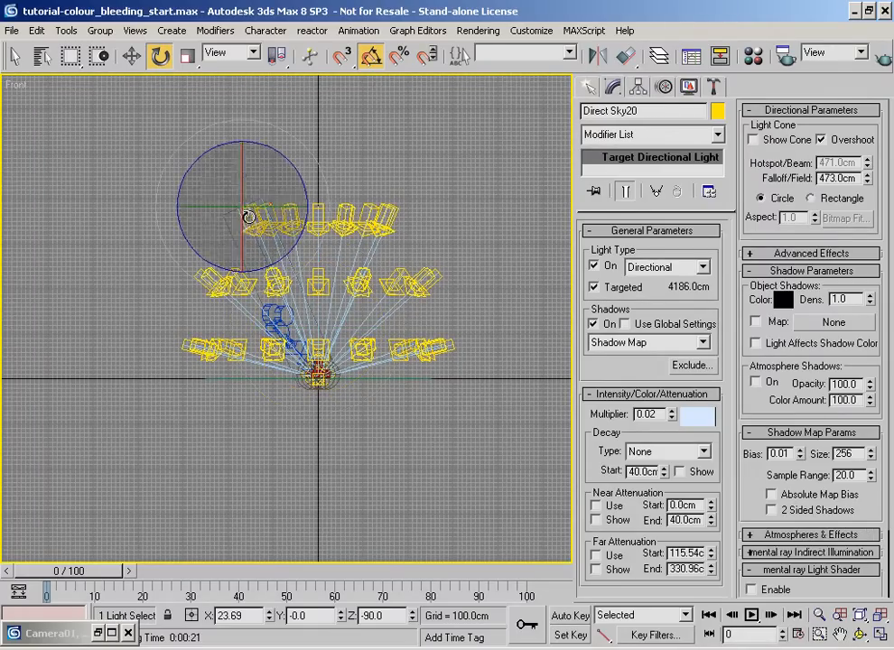
pyautogui.click(131, 56)
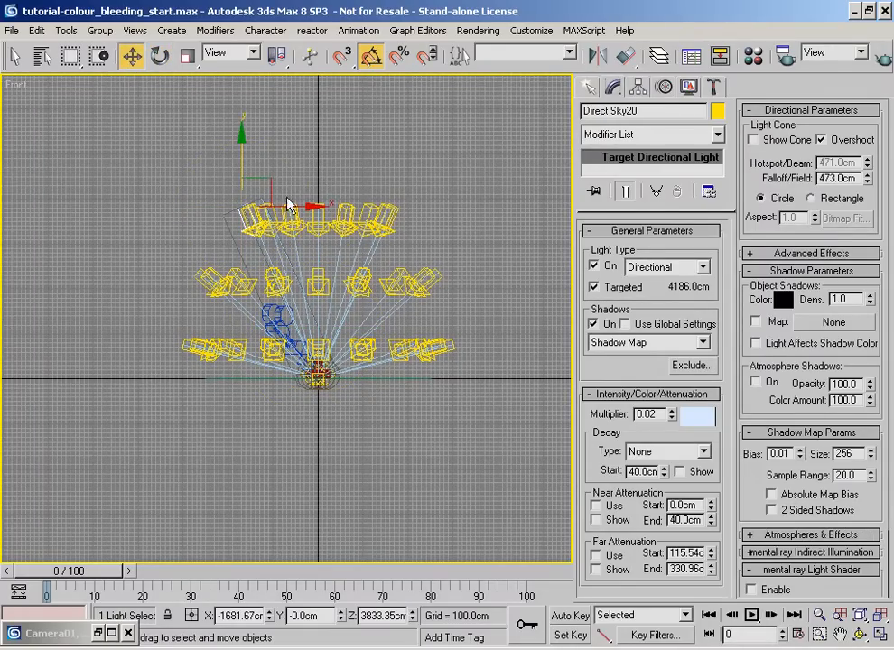
pyautogui.moveTo(262, 186)
pyautogui.mouseDown()
pyautogui.moveTo(154, 122)
pyautogui.moveTo(152, 106)
pyautogui.moveTo(162, 109)
pyautogui.mouseUp()
pyautogui.click(389, 281)
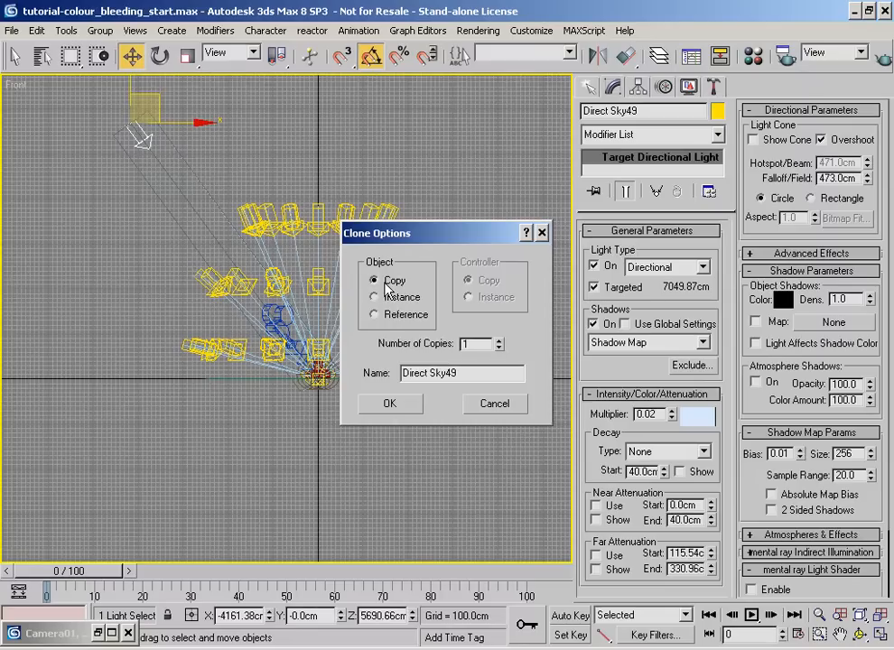
pyautogui.doubleClick(431, 373)
pyautogui.write('Sun')
pyautogui.press('Return')
# Give Direct Sun a pale warm cream colour and set its multiplier to 1.
pyautogui.click(696, 420)
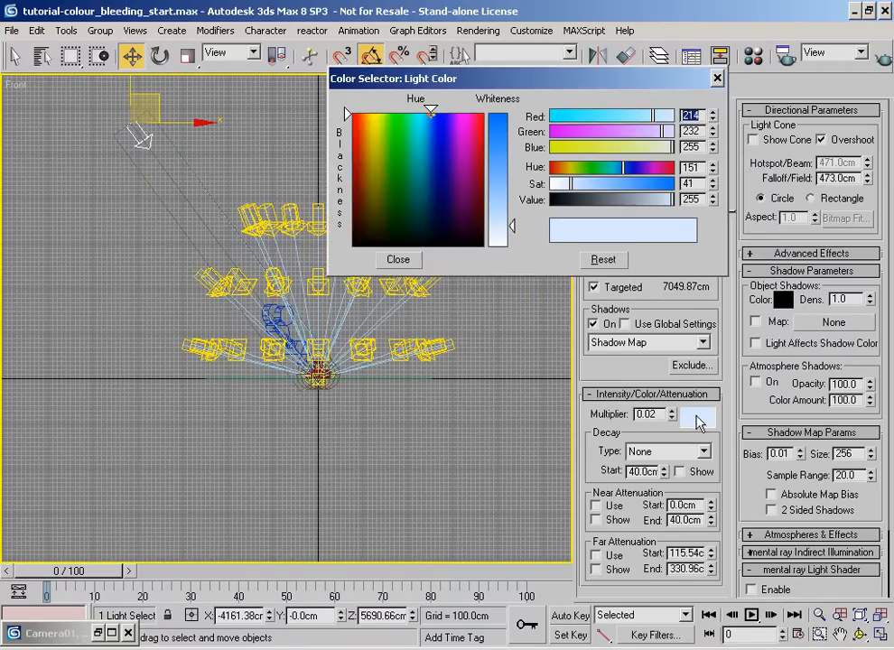
pyautogui.moveTo(657, 118)
pyautogui.mouseDown()
pyautogui.moveTo(670, 121)
pyautogui.moveTo(653, 143)
pyautogui.moveTo(659, 131)
pyautogui.moveTo(667, 135)
pyautogui.mouseUp()
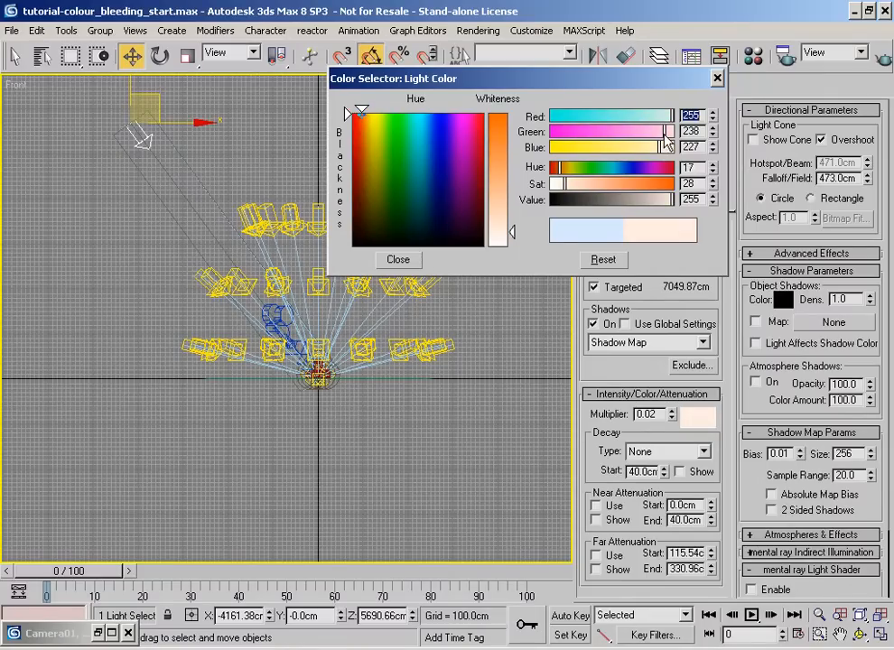
pyautogui.click(398, 260)
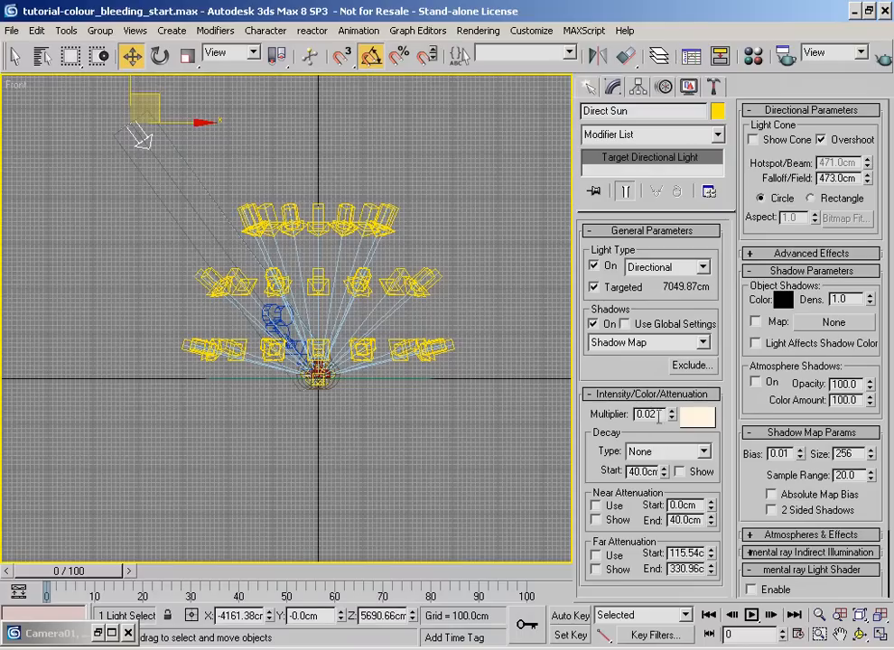
pyautogui.moveTo(657, 413); pyautogui.dragTo(515, 391)
pyautogui.write('1')
pyautogui.press('Return')
# Set Direct Sun's shadow map size to 1024 and sample range to 4.
pyautogui.doubleClick(836, 452)
pyautogui.write('1024')
pyautogui.press('Tab')
pyautogui.write('4')
pyautogui.press('Return')
pyautogui.moveTo(860, 455); pyautogui.dragTo(821, 458)
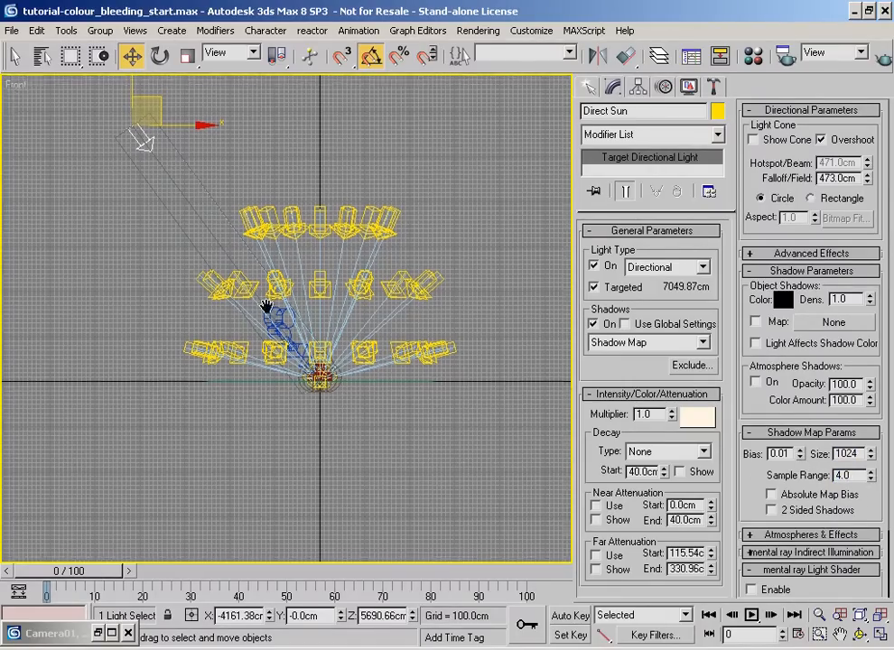
# In the Top view, move Direct Sun to about X -3768 cm, Y 1745 cm, and render the Camera01 view.
pyautogui.press('t')
pyautogui.moveTo(259, 317); pyautogui.dragTo(306, 319, button='middle')
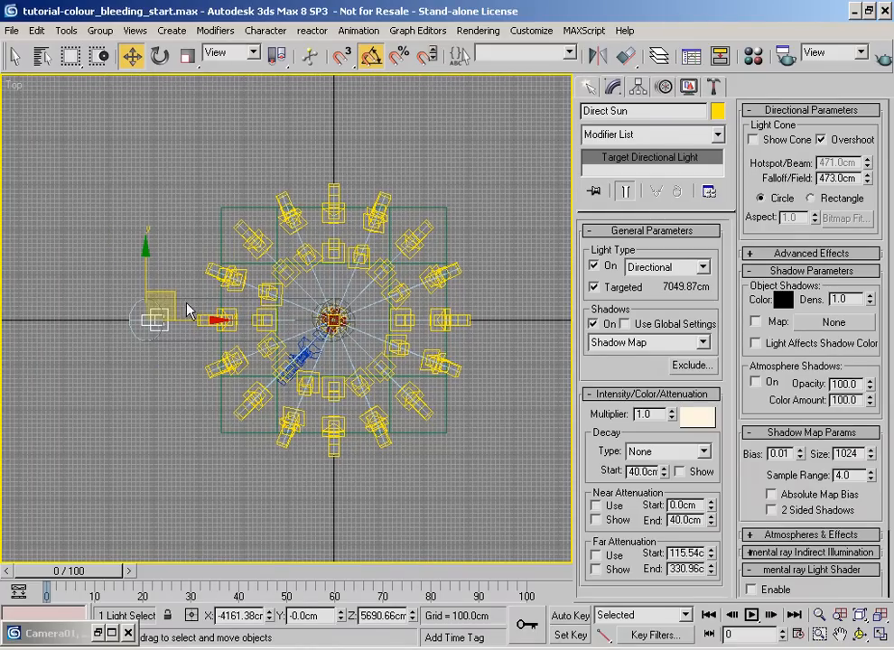
pyautogui.moveTo(170, 293); pyautogui.dragTo(190, 222)
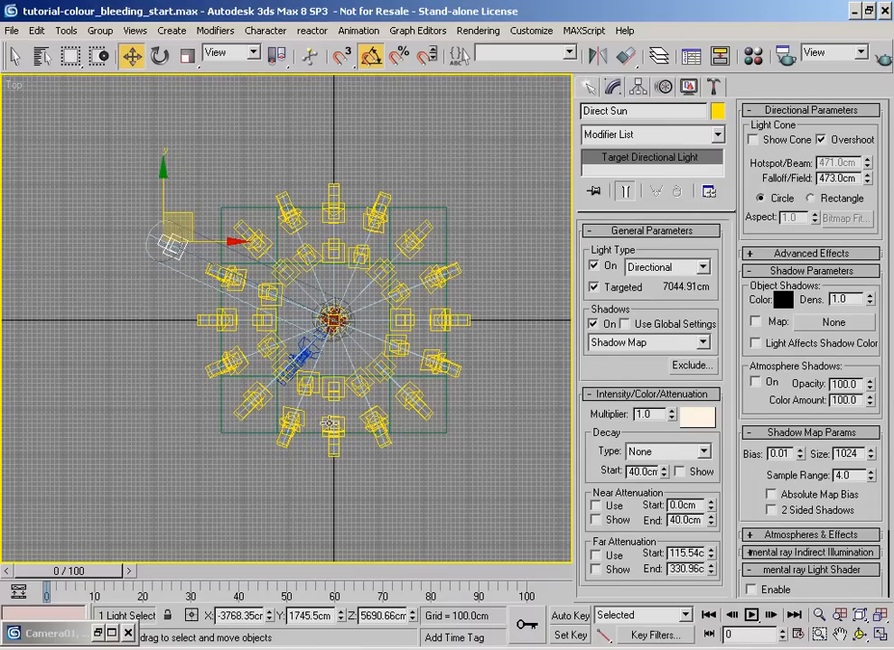
pyautogui.press('c')
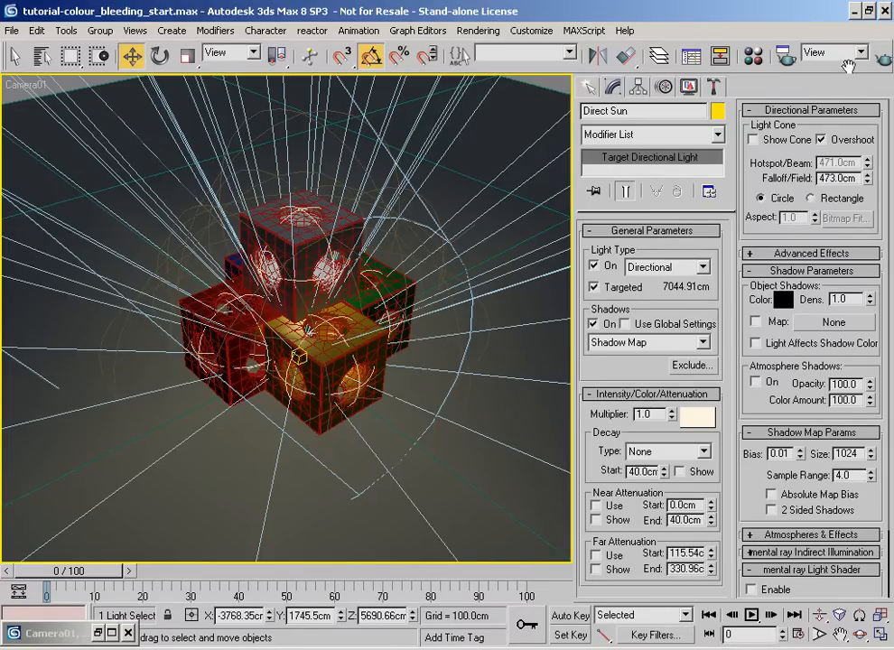
pyautogui.click(882, 59)
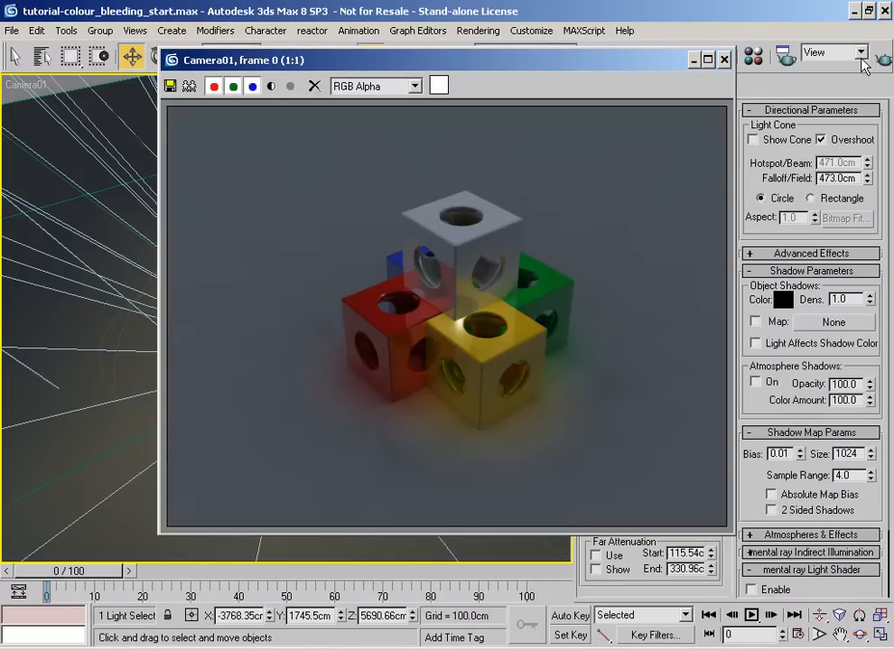
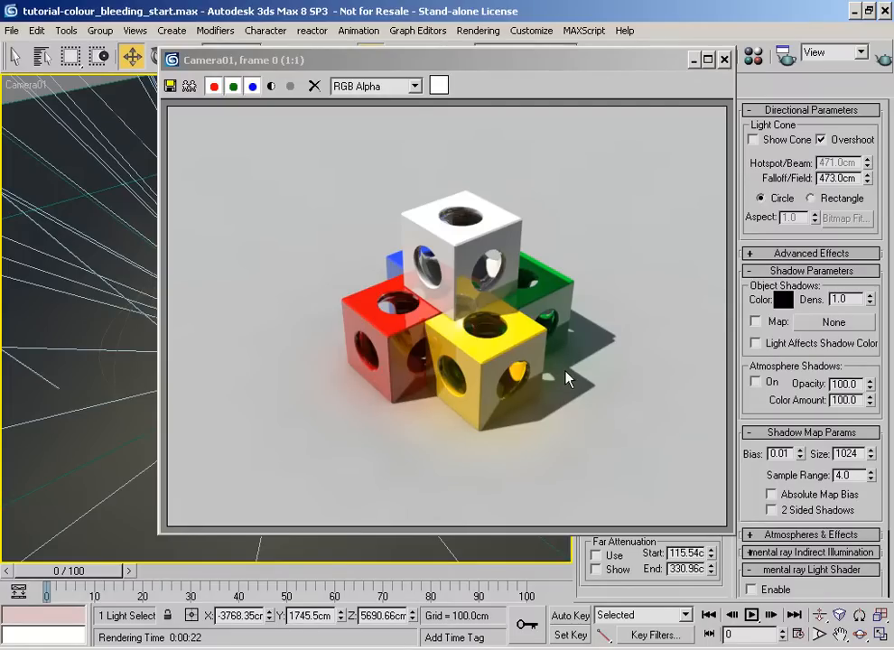
pyautogui.moveTo(445, 65); pyautogui.dragTo(354, 102)
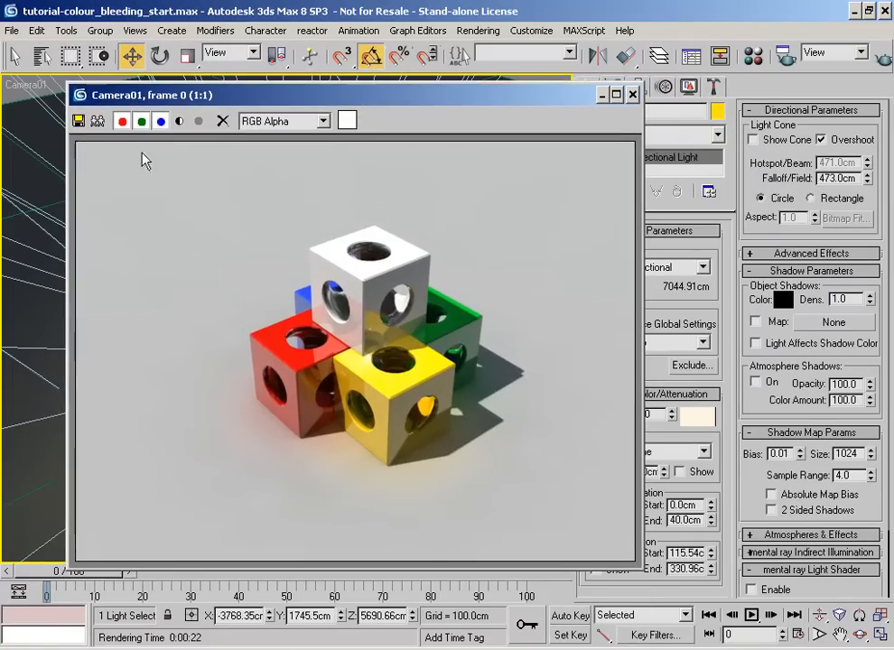
# Dismiss the Camera01 render and save the scene as a new file named tutorial-colour_bleeding_finished.
pyautogui.moveTo(274, 95); pyautogui.dragTo(295, 104)
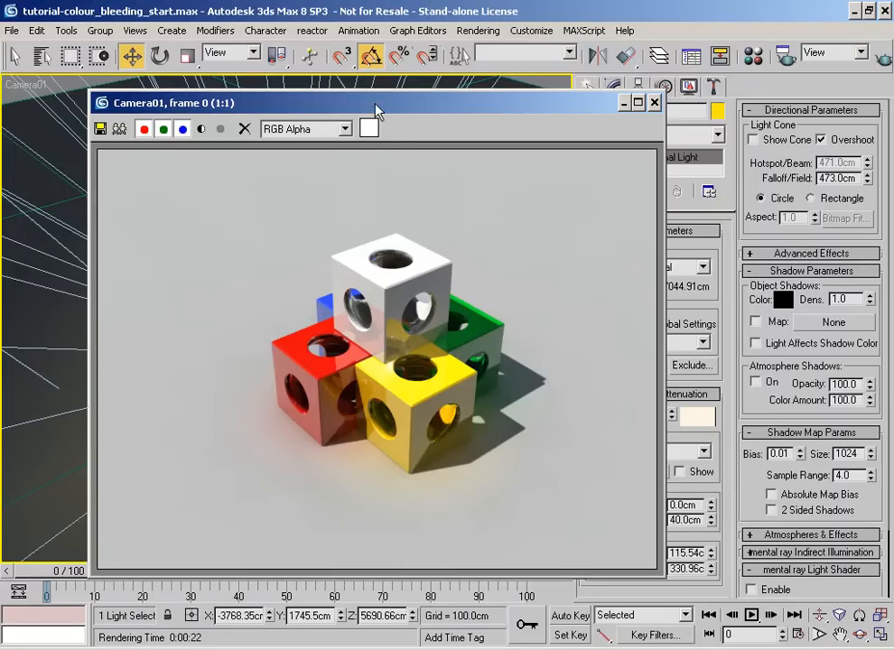
pyautogui.moveTo(378, 110); pyautogui.dragTo(338, 122)
pyautogui.click(614, 114)
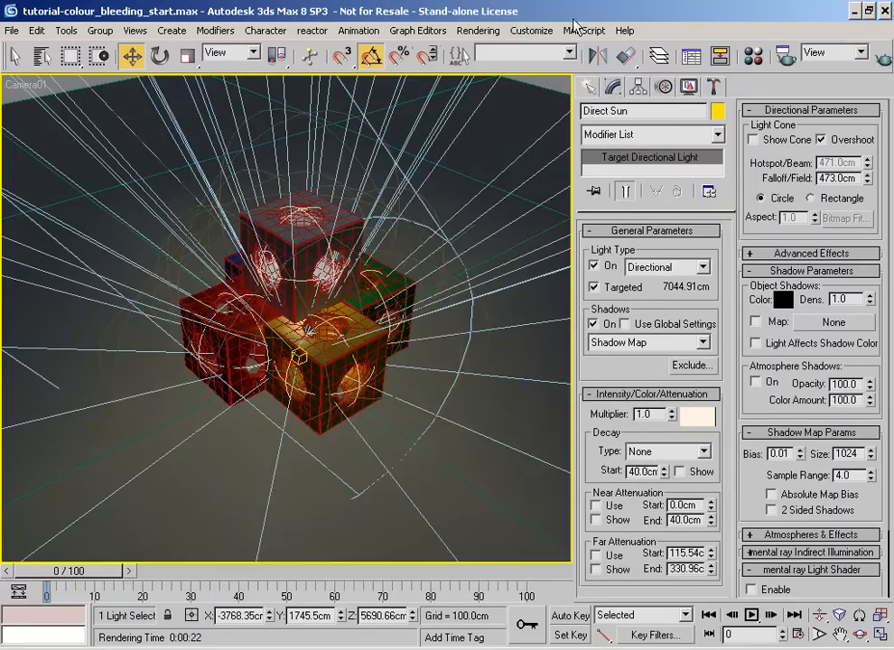
pyautogui.click(12, 30)
pyautogui.click(25, 142)
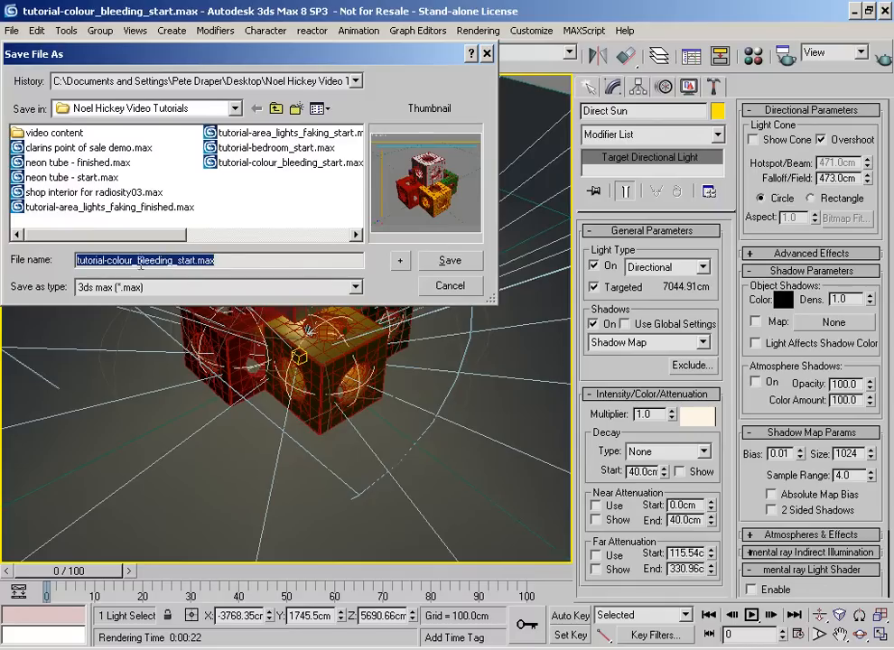
pyautogui.moveTo(177, 261); pyautogui.dragTo(403, 260)
pyautogui.write('finished')
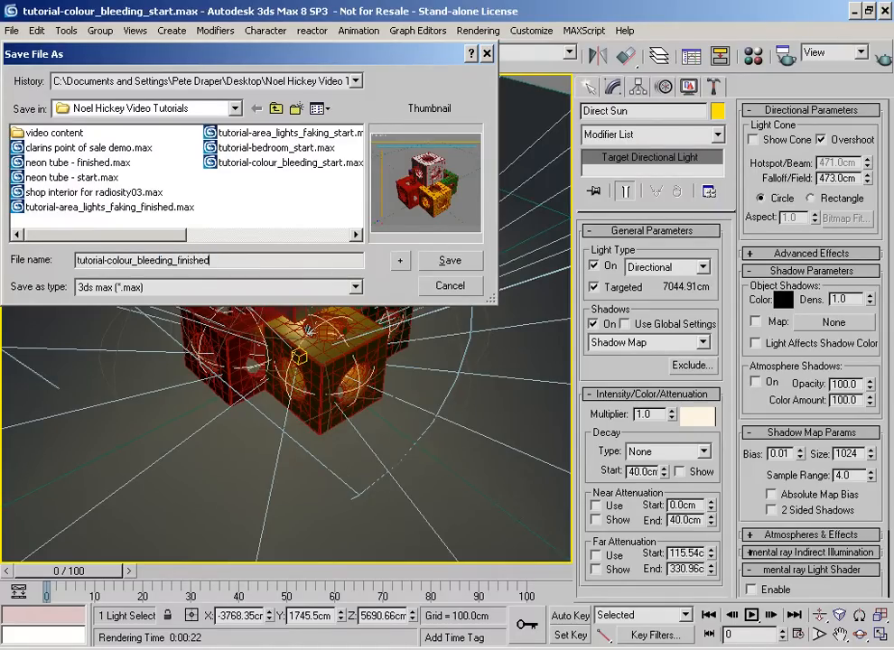
pyautogui.press('Return')
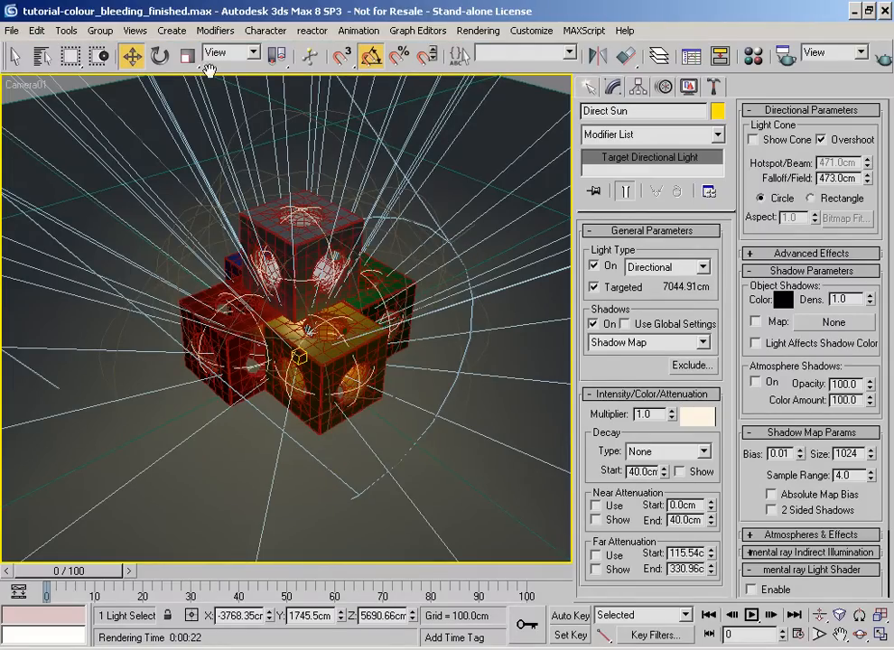
# Using the Light Lister, switch off Direct Sky and the white, blue, green, yellow and red omni lights, keeping Direct Sun on.
pyautogui.click(66, 30)
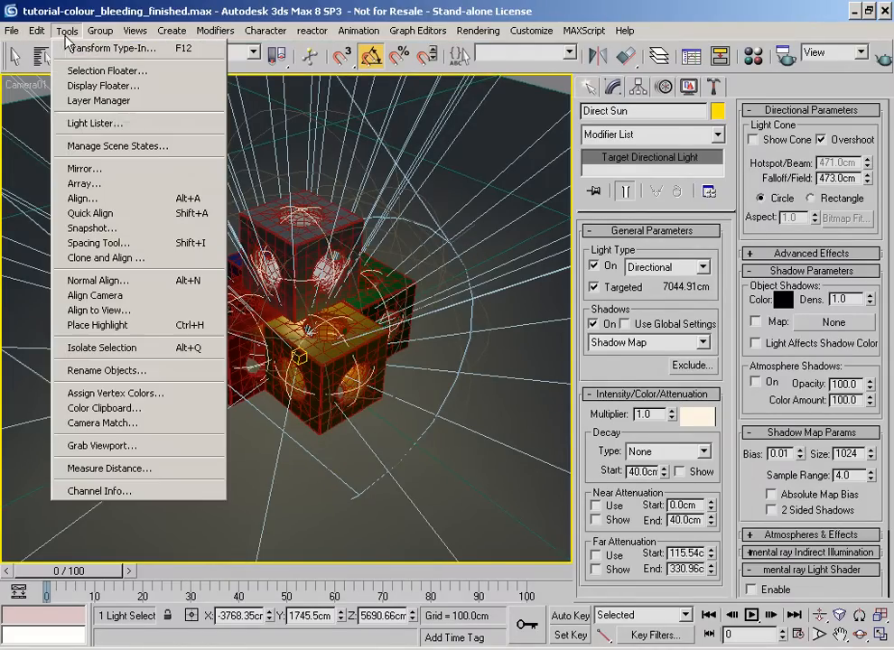
pyautogui.click(73, 123)
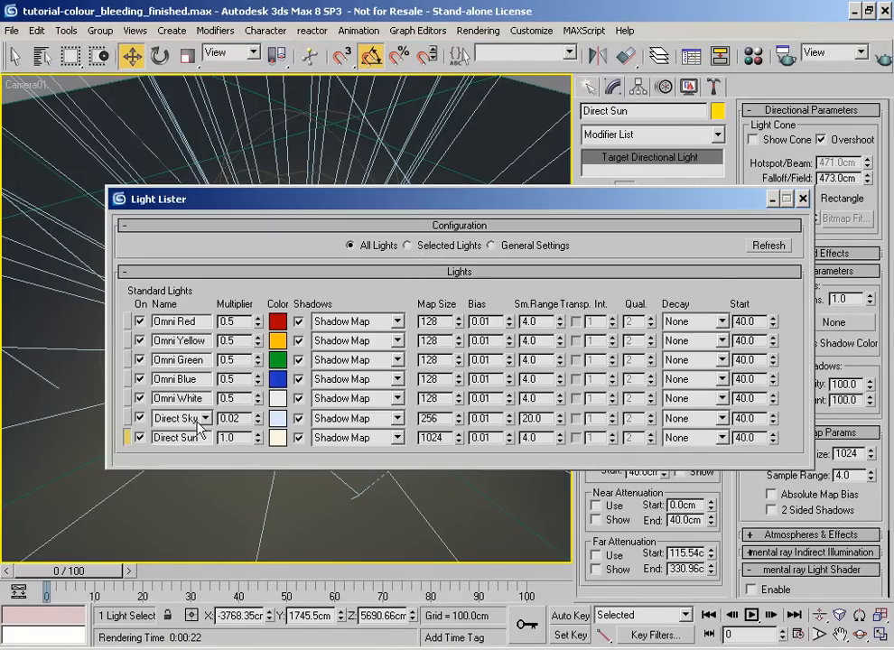
pyautogui.click(139, 418)
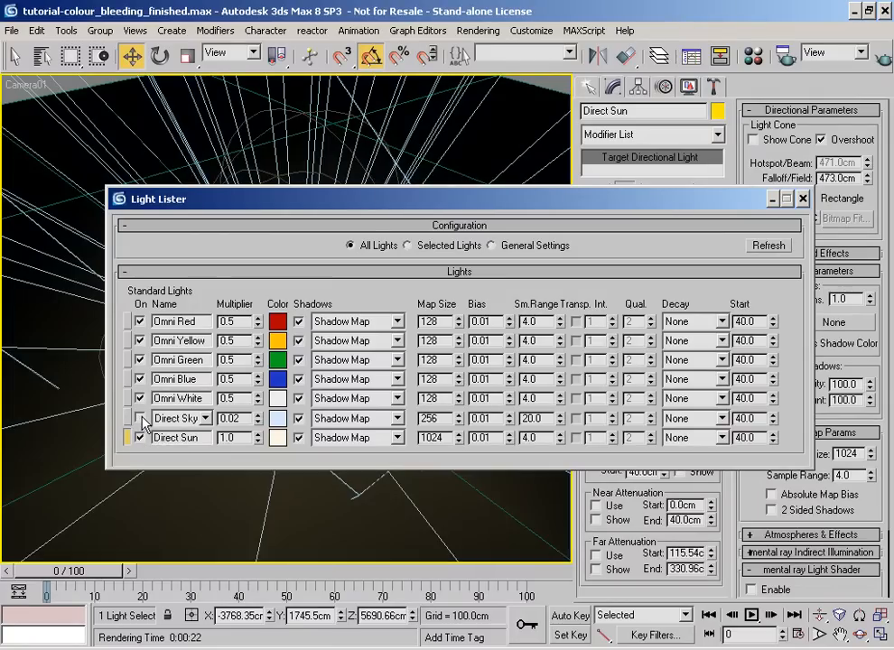
pyautogui.click(139, 398)
pyautogui.click(140, 379)
pyautogui.click(140, 360)
pyautogui.click(140, 341)
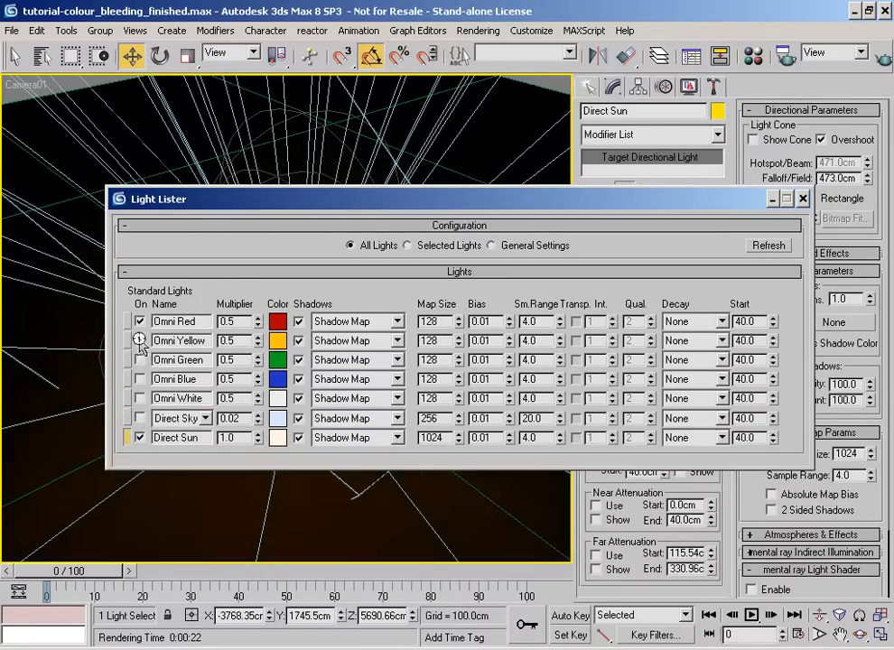
pyautogui.click(139, 322)
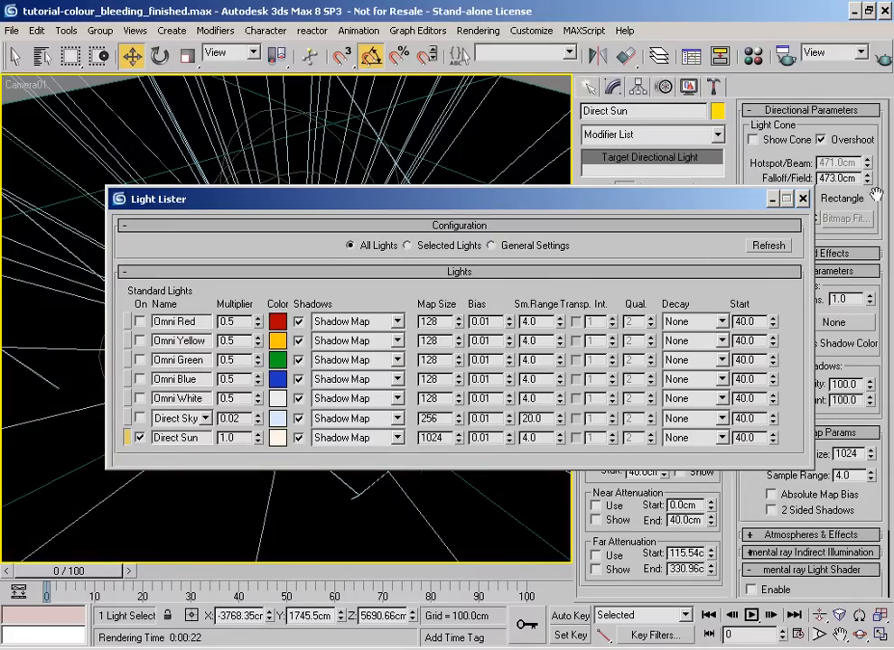
pyautogui.click(802, 199)
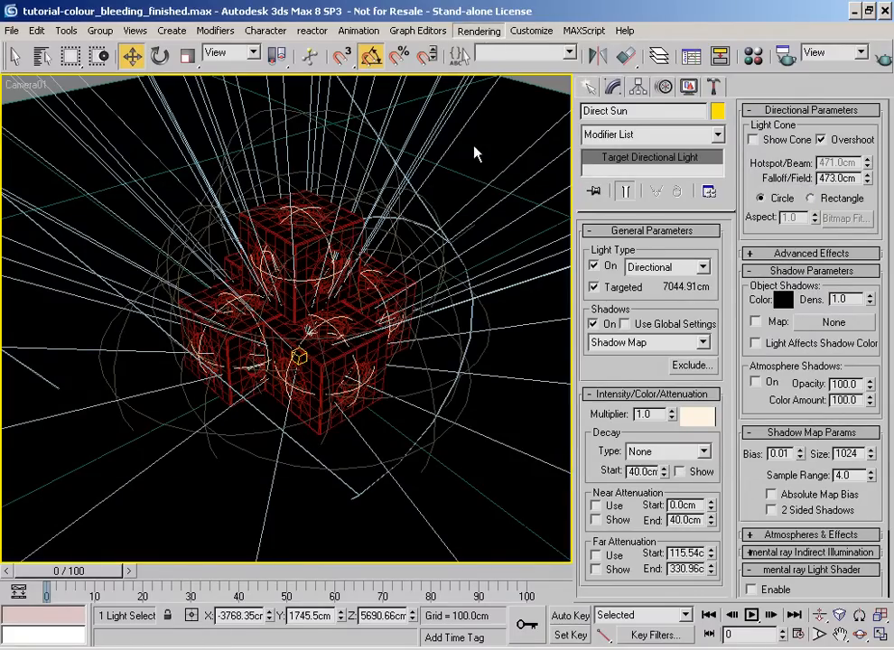
# Clone the last full-lighting rendering for side-by-side comparison and render Camera01 again with only Direct Sun on.
pyautogui.click(478, 30)
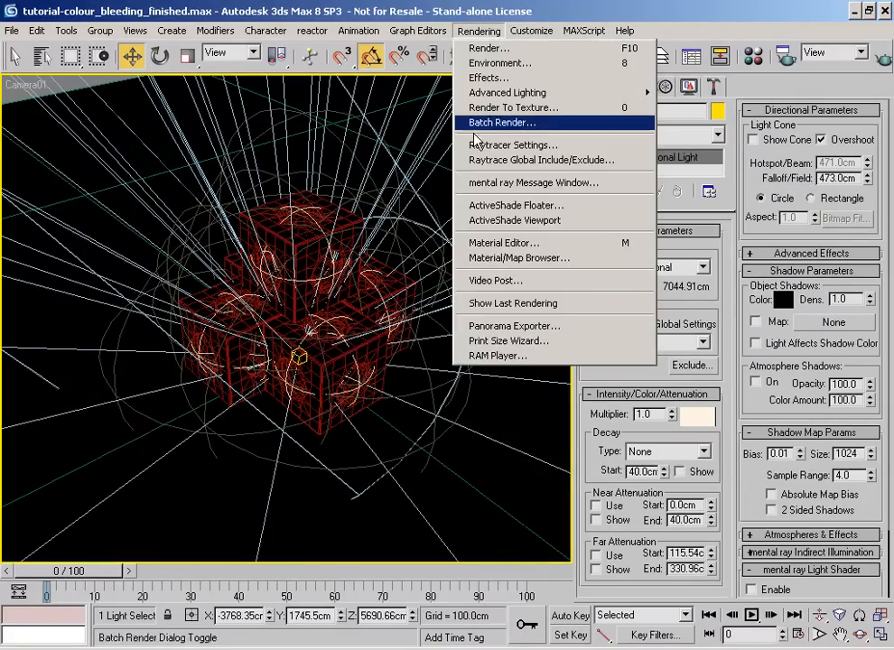
pyautogui.click(510, 304)
pyautogui.click(84, 140)
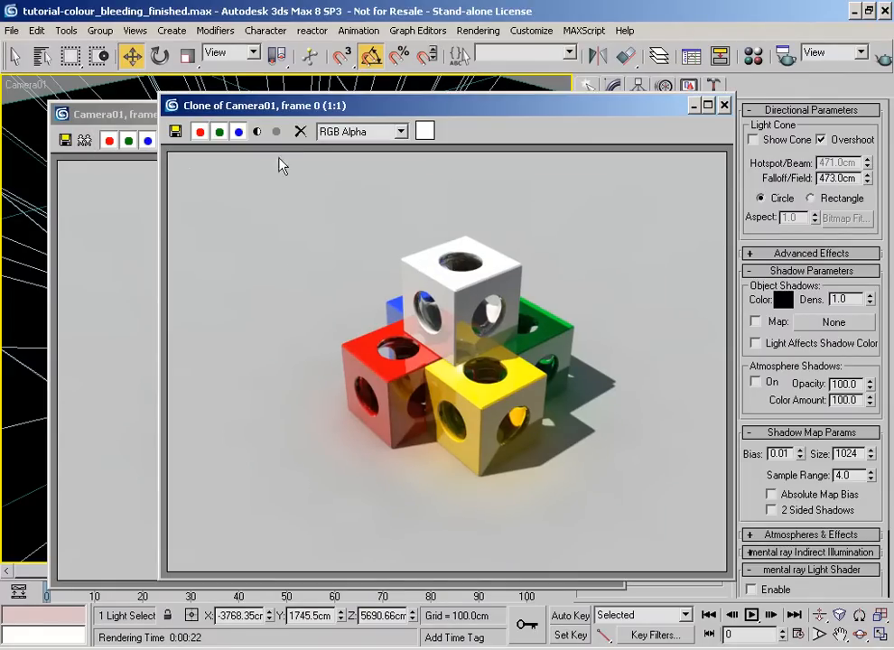
pyautogui.moveTo(227, 103)
pyautogui.mouseDown()
pyautogui.moveTo(381, 111)
pyautogui.moveTo(196, 116)
pyautogui.moveTo(207, 120)
pyautogui.mouseUp()
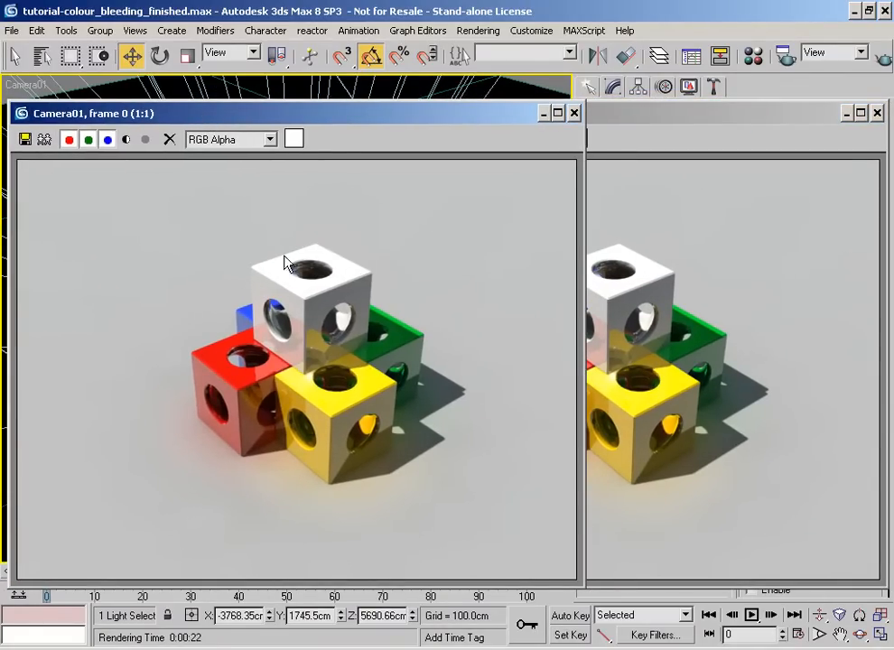
pyautogui.click(793, 336)
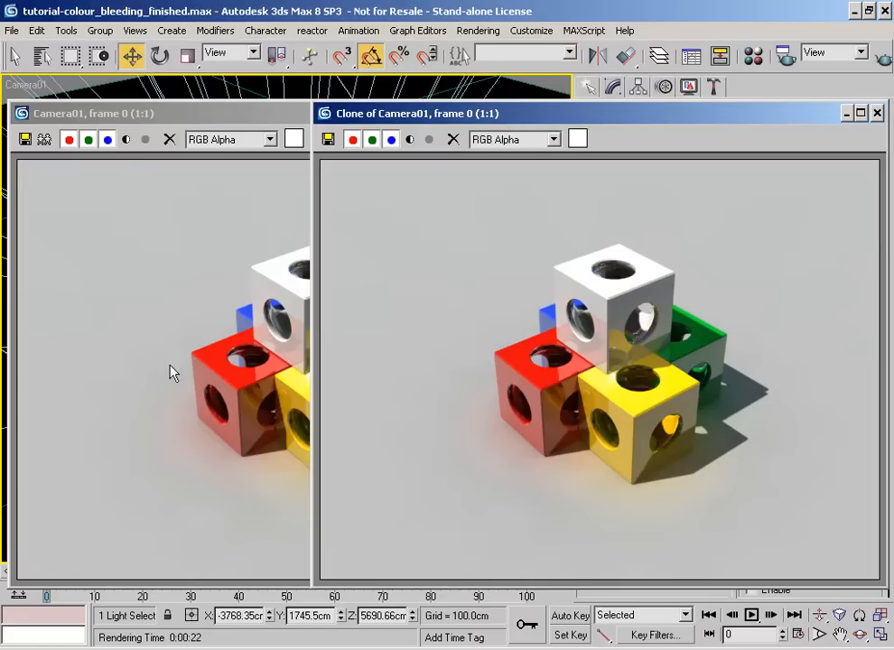
pyautogui.click(282, 293)
pyautogui.click(878, 59)
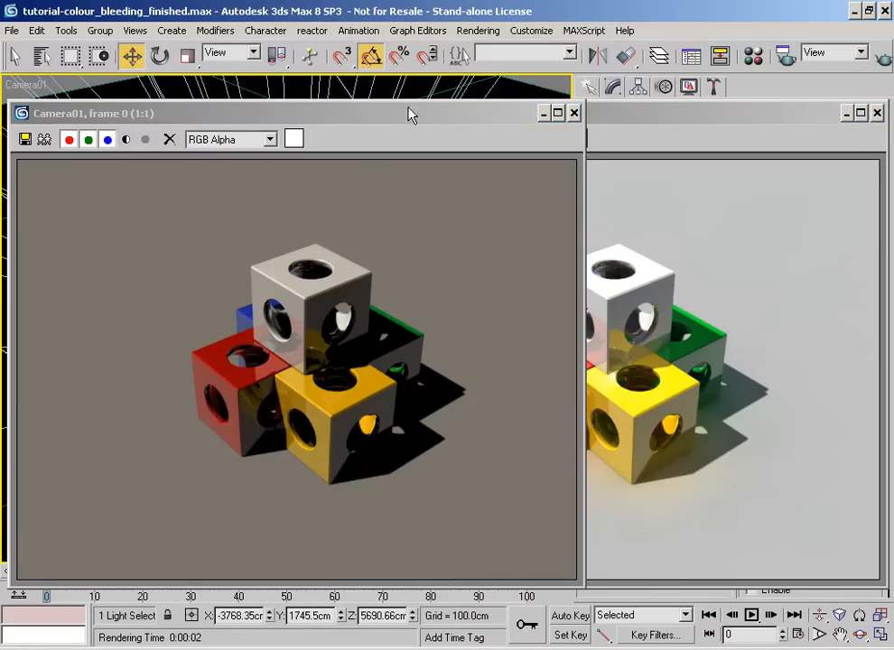
# Review the Light Lister's light settings against the sun-only render and the cloned full-lighting render.
pyautogui.moveTo(406, 118); pyautogui.dragTo(414, 119)
pyautogui.click(67, 29)
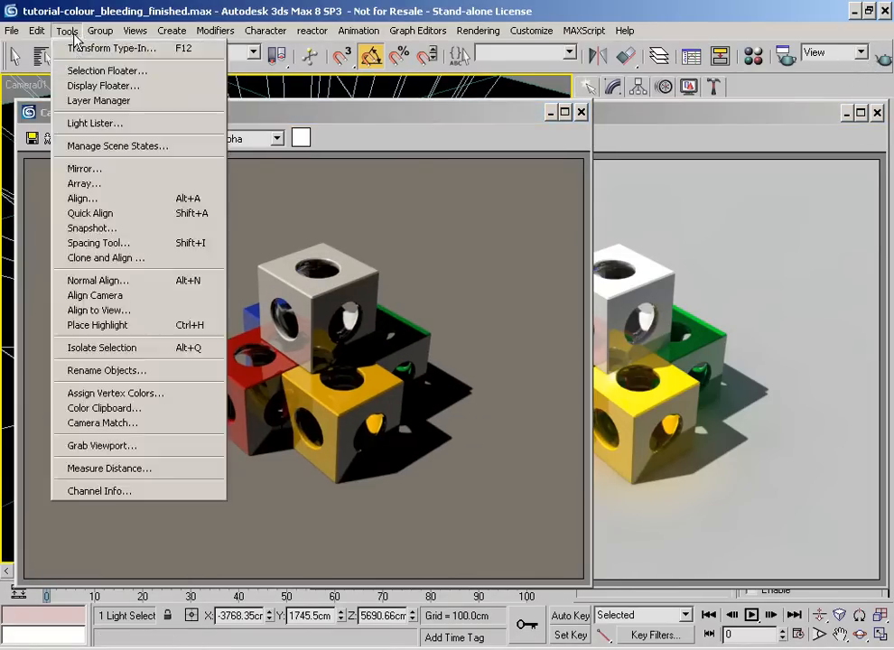
pyautogui.click(80, 127)
pyautogui.click(767, 246)
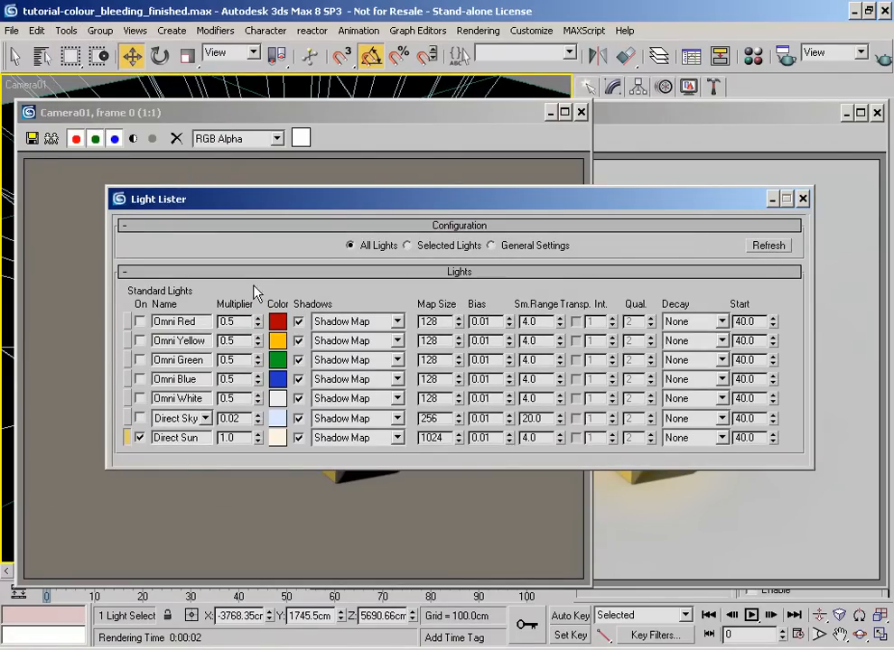
pyautogui.moveTo(285, 204); pyautogui.dragTo(236, 169)
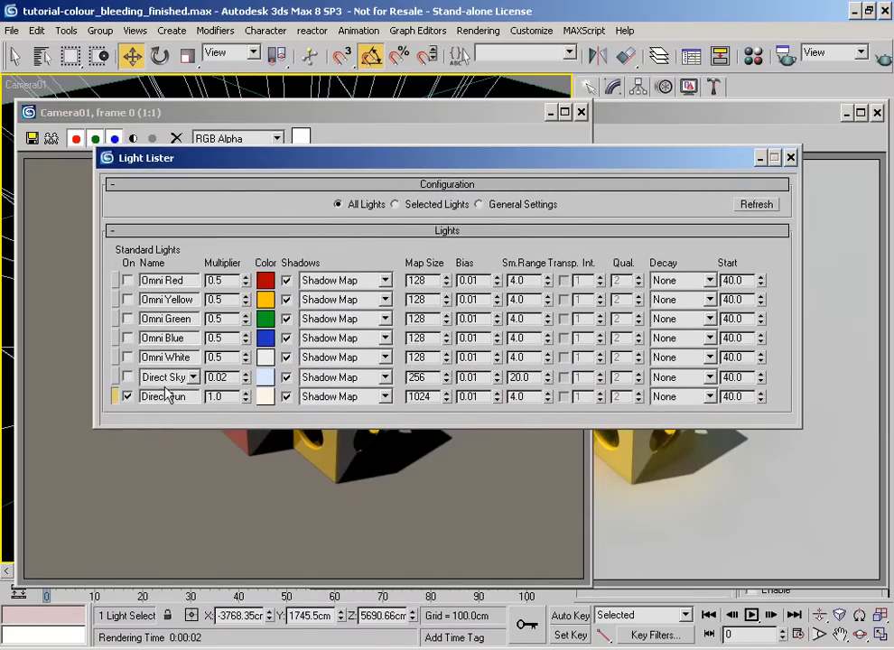
pyautogui.moveTo(492, 170); pyautogui.dragTo(574, 537)
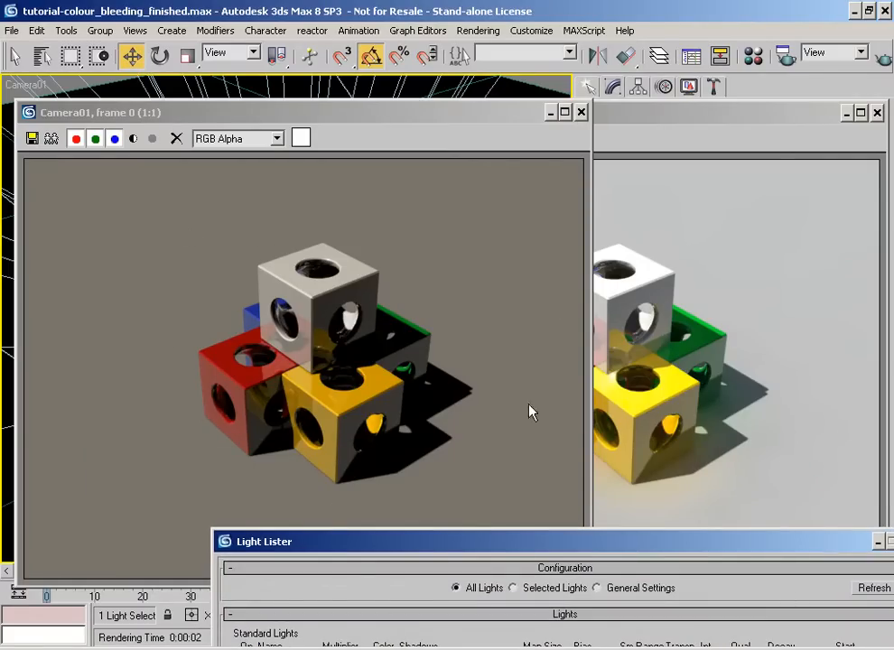
pyautogui.moveTo(432, 546); pyautogui.dragTo(371, 556)
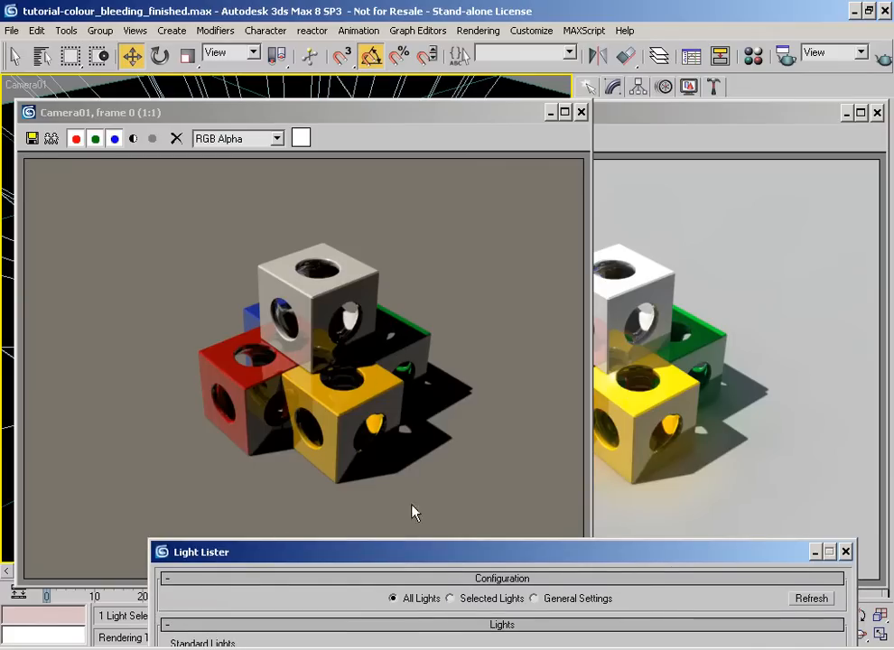
pyautogui.moveTo(468, 566); pyautogui.dragTo(459, 287)
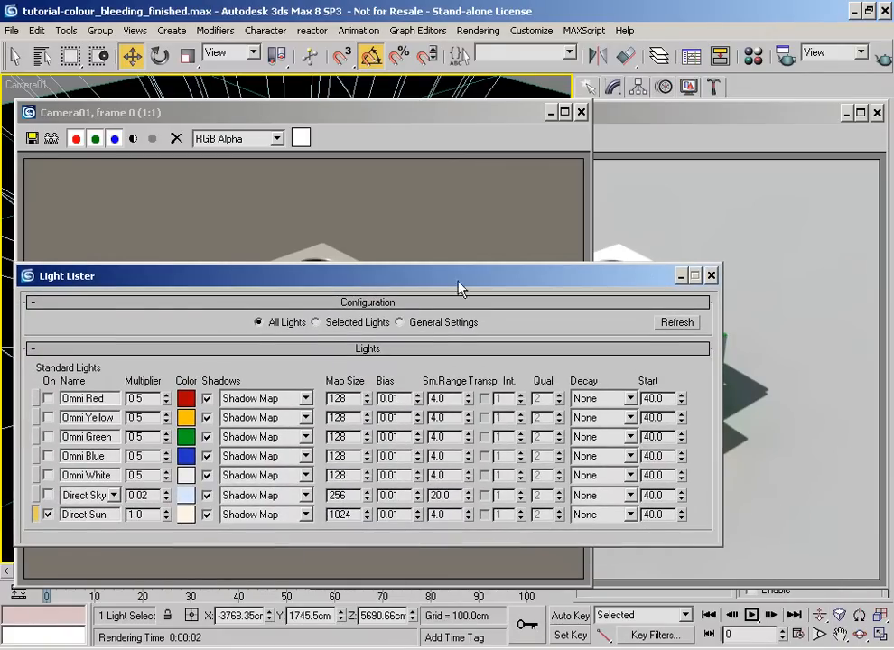
pyautogui.click(711, 275)
# Minimise the cloned render, create a standard Skylight on the ground beside the cubes in the Camera01 view, and test-render it.
pyautogui.click(847, 113)
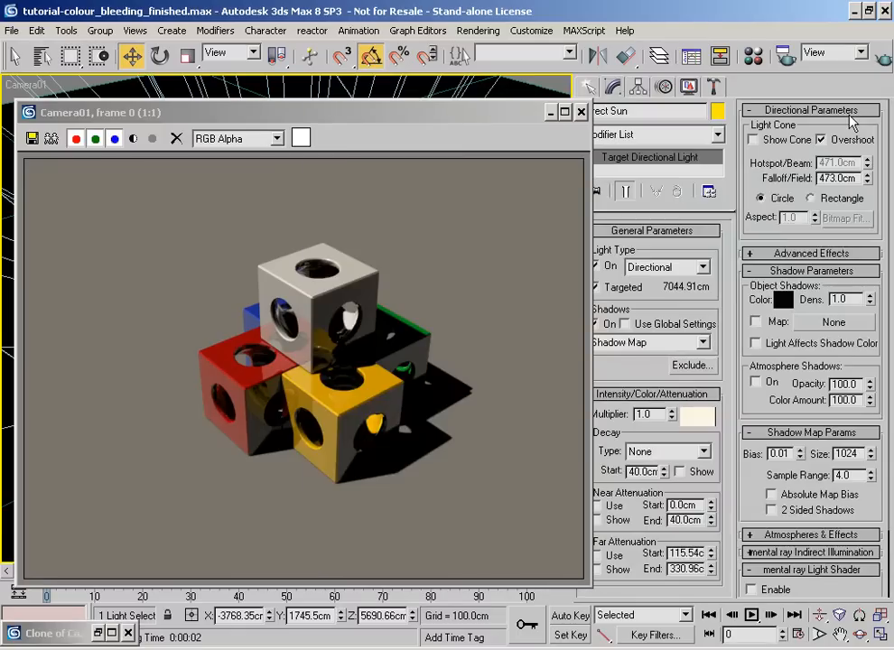
pyautogui.click(589, 87)
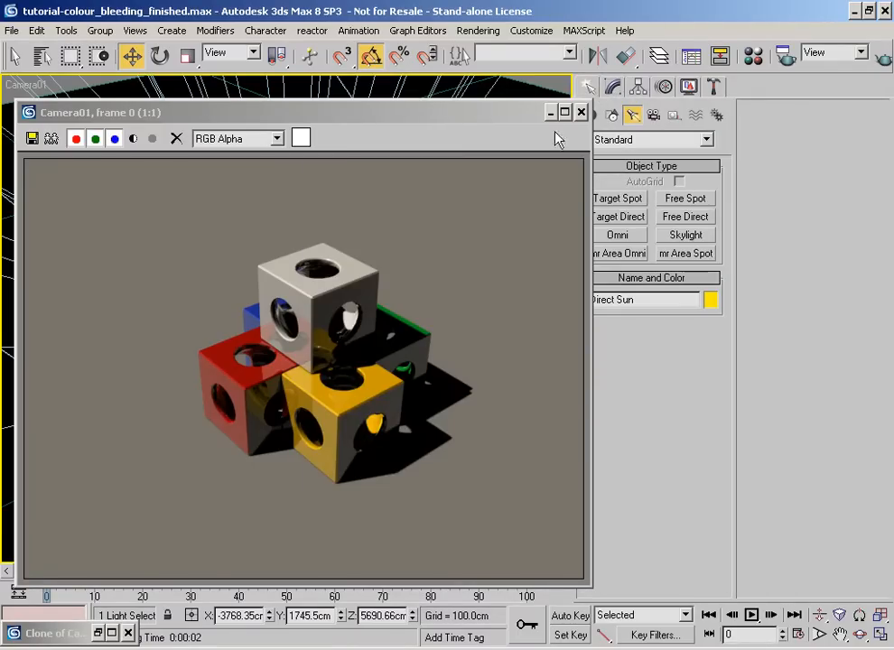
pyautogui.moveTo(537, 119); pyautogui.dragTo(517, 103)
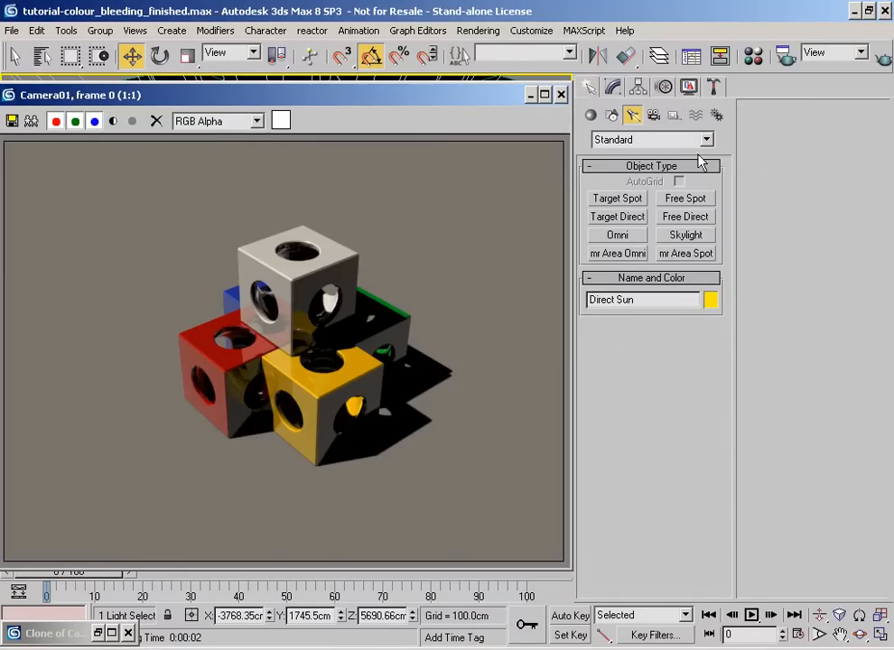
pyautogui.click(686, 235)
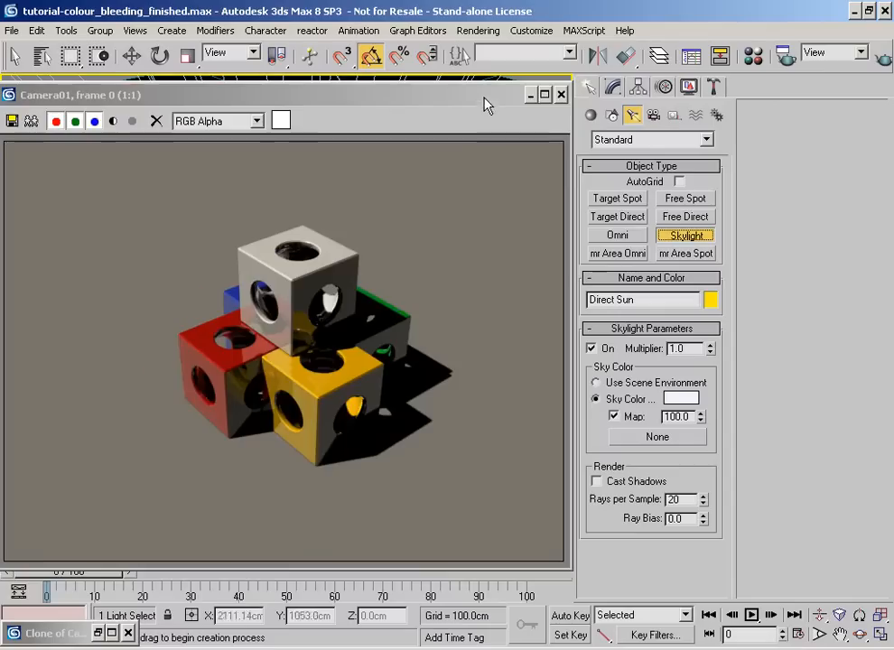
pyautogui.moveTo(488, 110); pyautogui.dragTo(159, 195)
pyautogui.click(507, 419)
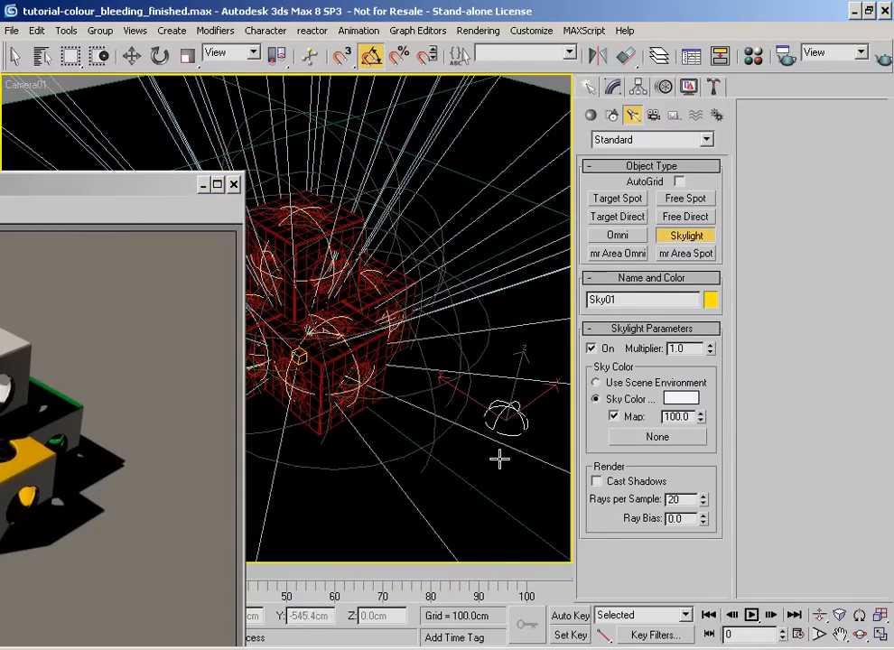
pyautogui.moveTo(83, 192); pyautogui.dragTo(422, 119)
pyautogui.click(884, 59)
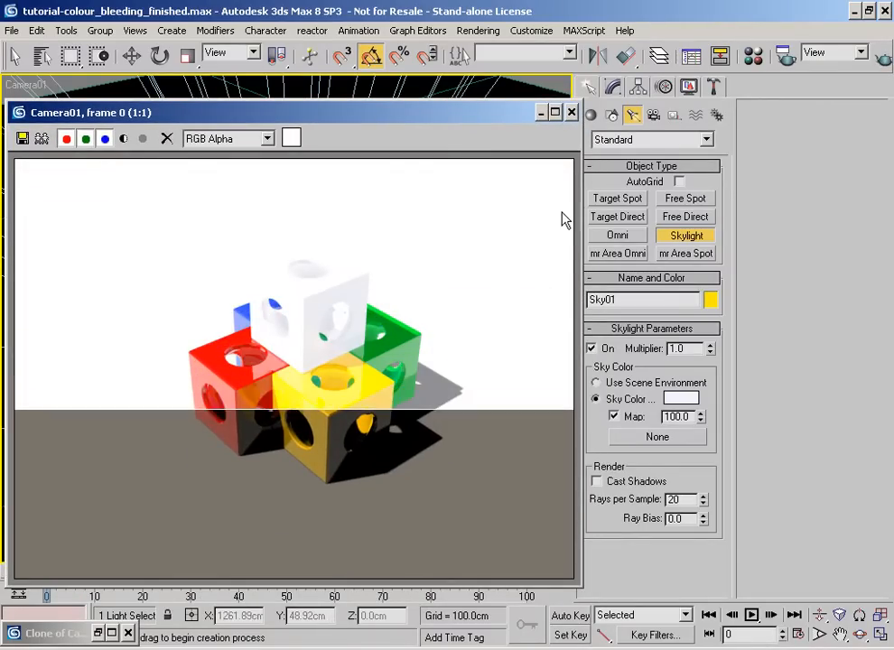
pyautogui.press('Escape')
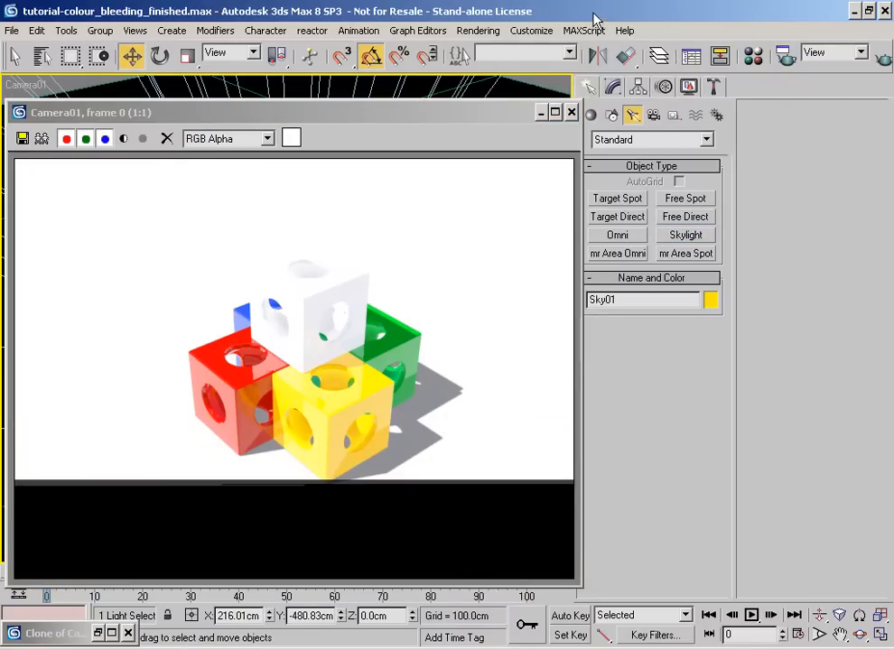
# Set the Sky01 skylight's multiplier to 0.5 and render the Camera01 view again.
pyautogui.click(614, 87)
pyautogui.moveTo(689, 252); pyautogui.dragTo(671, 253)
pyautogui.write('.5')
pyautogui.press('Return')
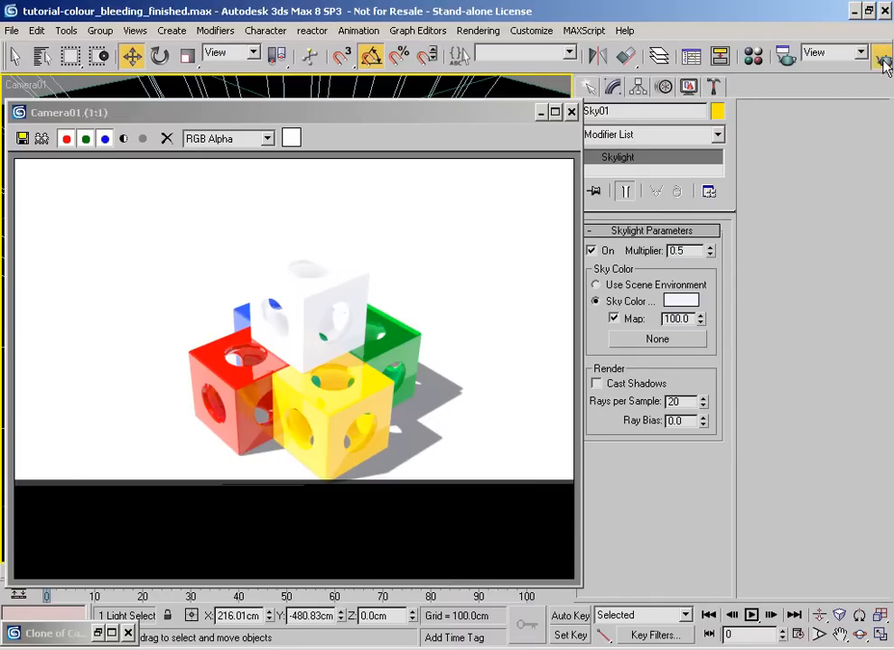
pyautogui.click(882, 60)
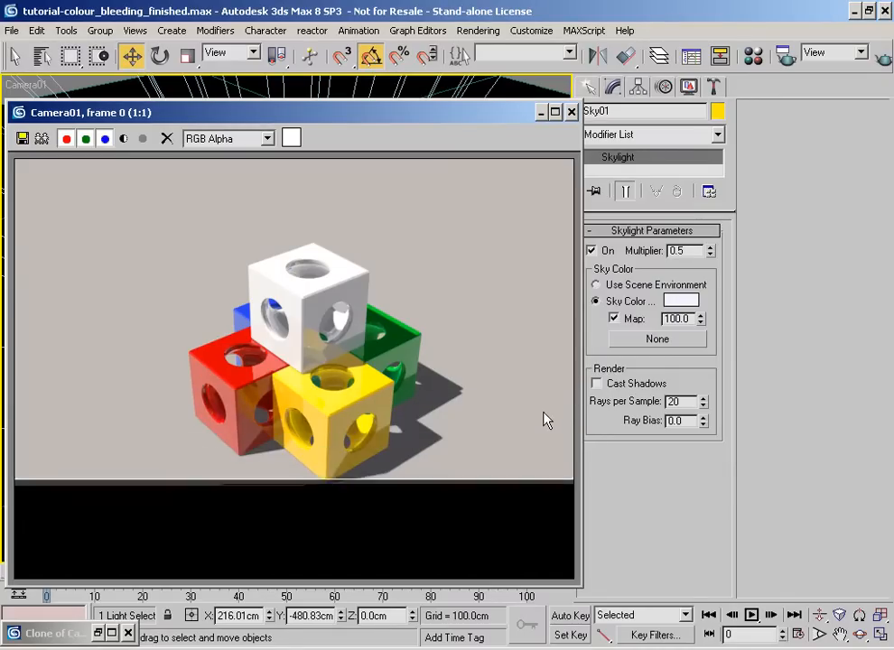
# Restore the cloned full-lighting render and compare it side by side with the skylight render.
pyautogui.moveTo(383, 112); pyautogui.dragTo(595, 105)
pyautogui.doubleClick(76, 636)
pyautogui.moveTo(284, 112)
pyautogui.mouseDown()
pyautogui.moveTo(31, 101)
pyautogui.moveTo(98, 104)
pyautogui.moveTo(67, 104)
pyautogui.mouseUp()
pyautogui.moveTo(638, 115); pyautogui.dragTo(740, 90)
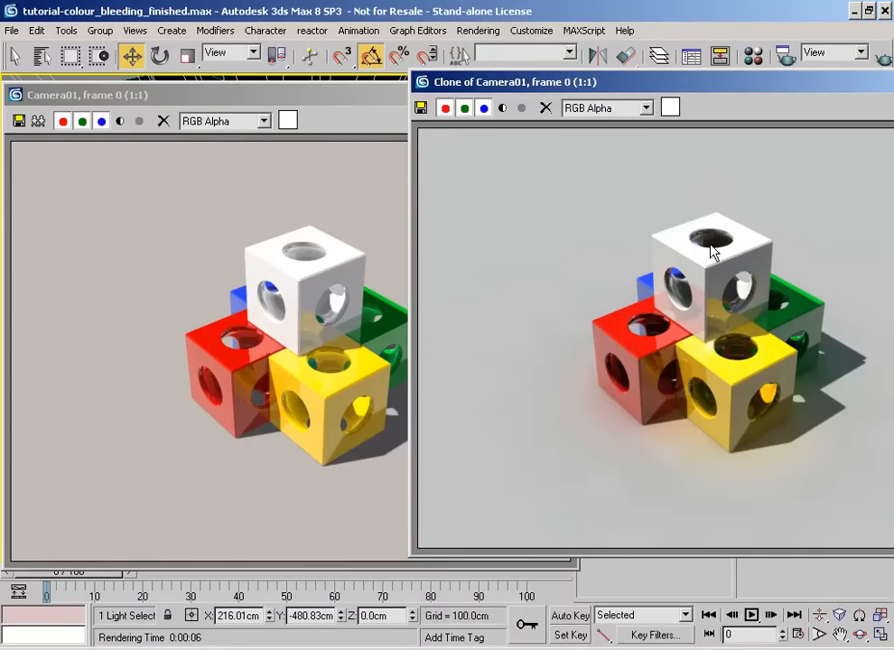
pyautogui.moveTo(491, 85)
pyautogui.mouseDown()
pyautogui.moveTo(233, 448)
pyautogui.moveTo(223, 528)
pyautogui.mouseUp()
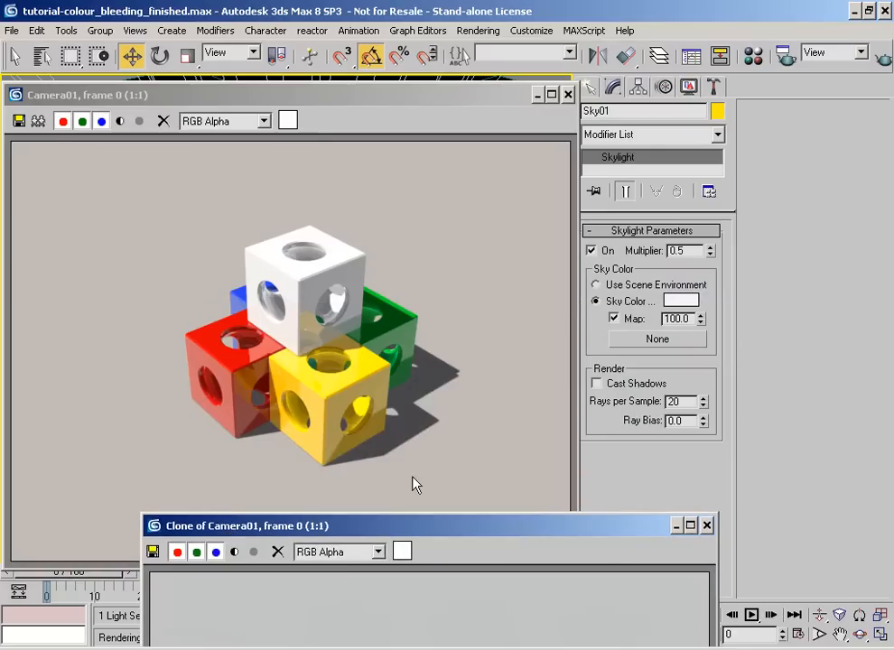
# Enable Cast Shadows for the Sky01 skylight and move the cloned render back up beside the Camera01 render.
pyautogui.click(597, 384)
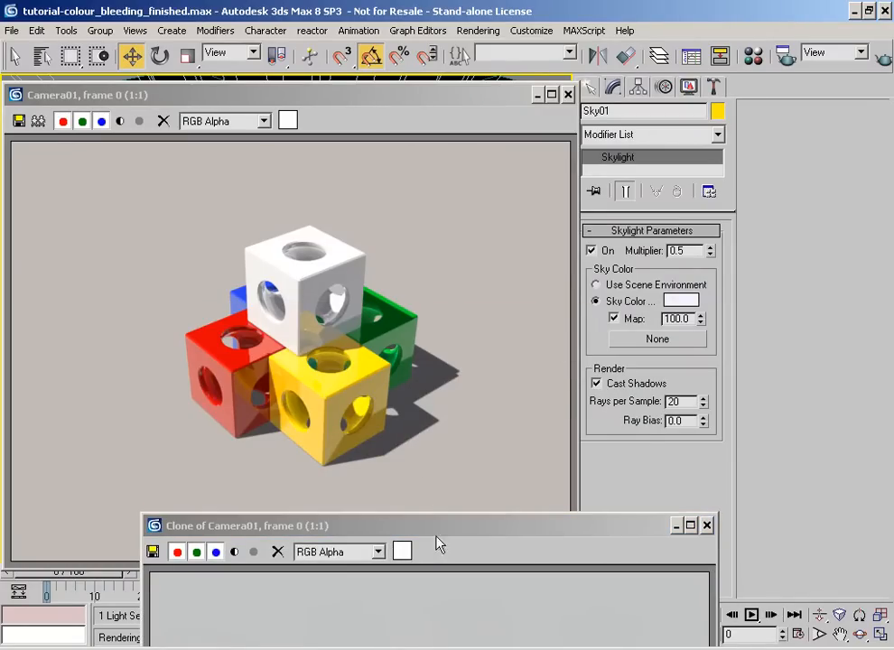
pyautogui.moveTo(443, 525); pyautogui.dragTo(481, 514)
pyautogui.moveTo(536, 529)
pyautogui.mouseDown()
pyautogui.moveTo(607, 140)
pyautogui.moveTo(630, 141)
pyautogui.mouseUp()
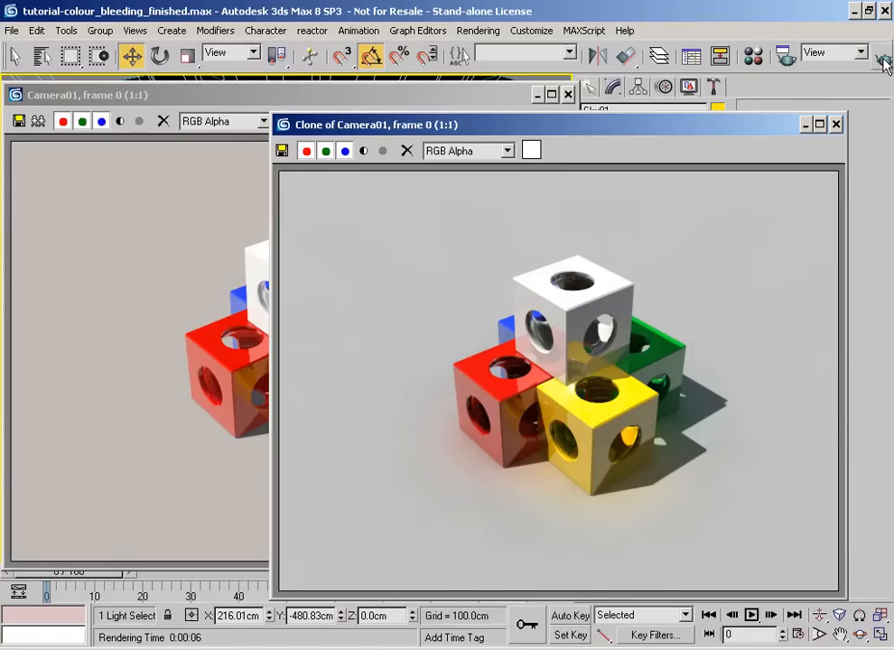
# Try rendering the Camera01 view at full size with the skylight's shadows enabled.
pyautogui.click(359, 93)
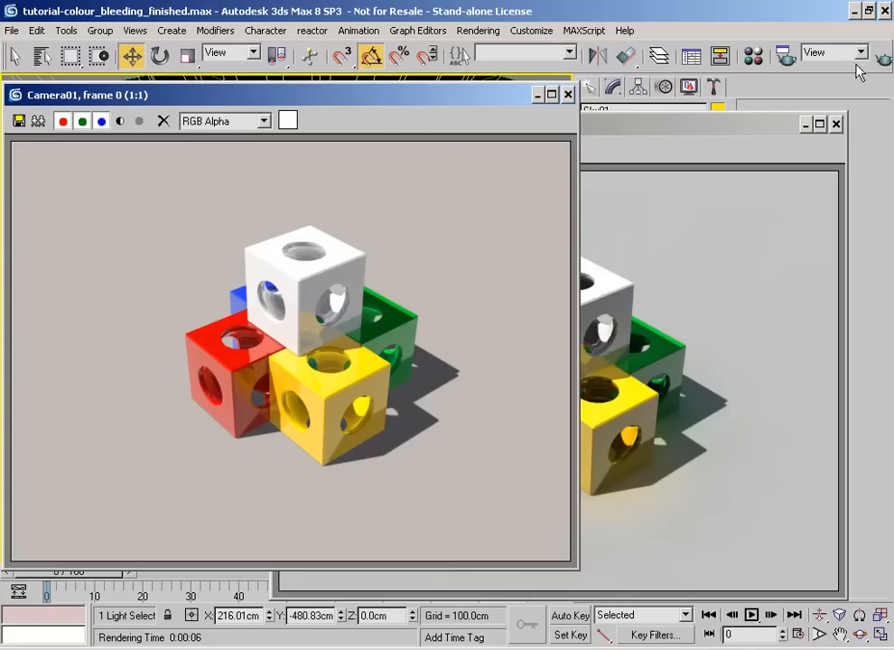
pyautogui.click(884, 58)
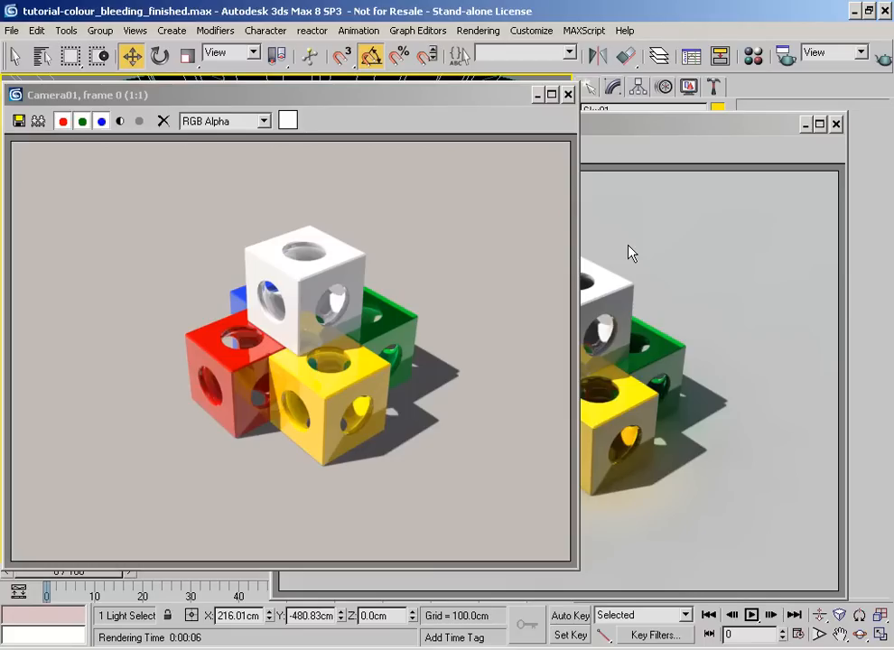
pyautogui.click(441, 185)
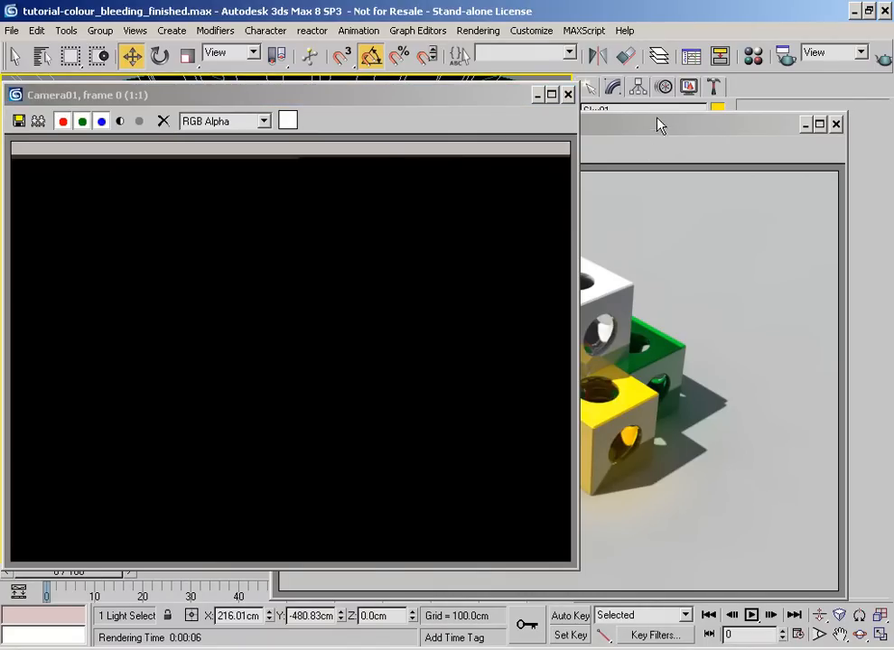
# Set the Sky01 skylight's rays per sample to 10, moving the cloned render aside to reach its parameters.
pyautogui.moveTo(659, 124)
pyautogui.mouseDown()
pyautogui.moveTo(515, 170)
pyautogui.moveTo(356, 177)
pyautogui.moveTo(357, 166)
pyautogui.mouseUp()
pyautogui.moveTo(688, 403); pyautogui.dragTo(610, 393)
pyautogui.write('10')
pyautogui.press('Return')
pyautogui.moveTo(371, 173); pyautogui.dragTo(673, 134)
# Reduce the render output size to 320x240 and render the Camera01 view.
pyautogui.click(786, 54)
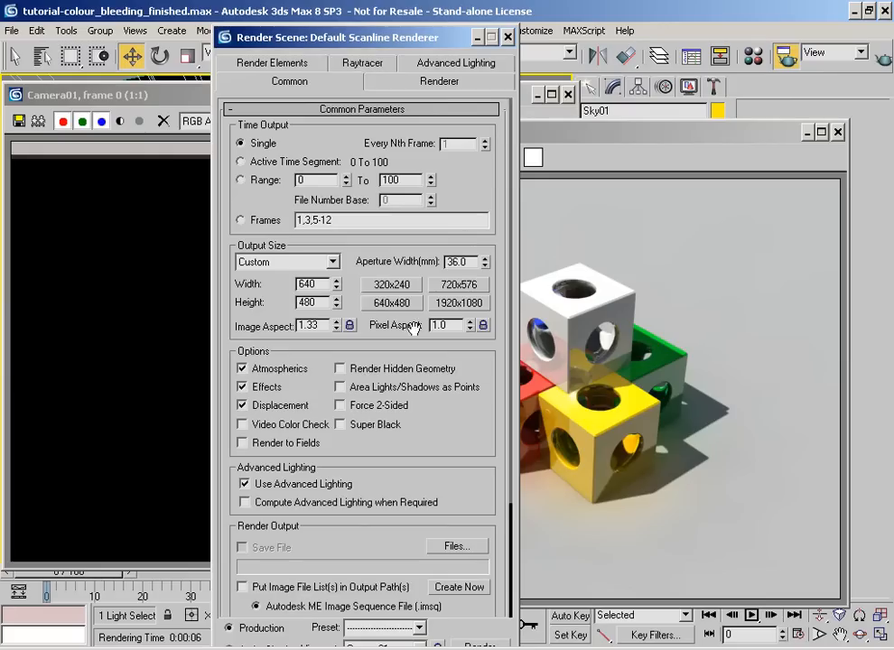
pyautogui.click(391, 289)
pyautogui.moveTo(364, 39); pyautogui.dragTo(628, 23)
pyautogui.click(741, 630)
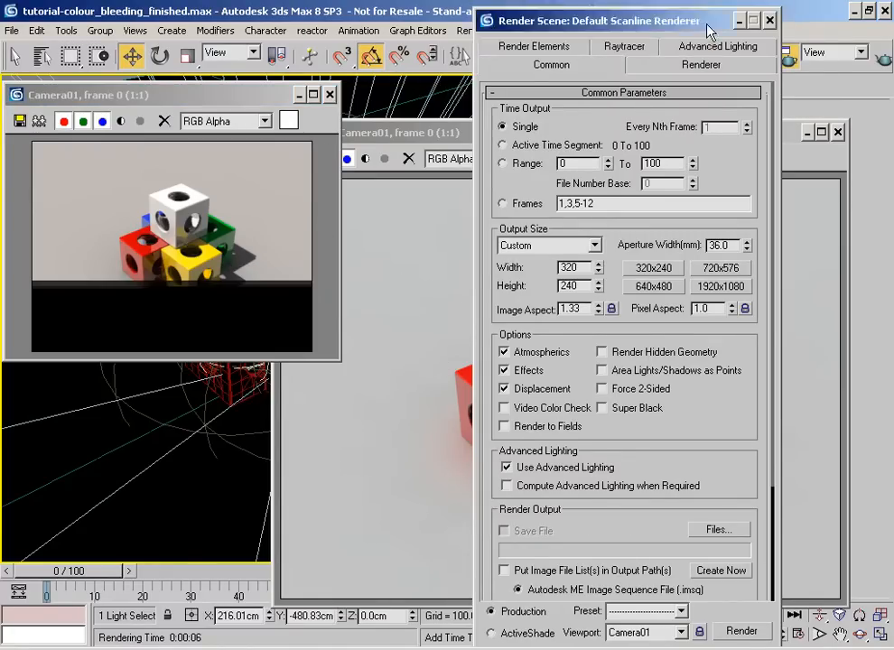
# Set the Sky01 skylight's multiplier to 0.75 and render the Camera01 view again.
pyautogui.moveTo(709, 32); pyautogui.dragTo(449, 46)
pyautogui.moveTo(722, 135)
pyautogui.mouseDown()
pyautogui.moveTo(642, 154)
pyautogui.moveTo(383, 171)
pyautogui.mouseUp()
pyautogui.doubleClick(696, 254)
pyautogui.write('0.75')
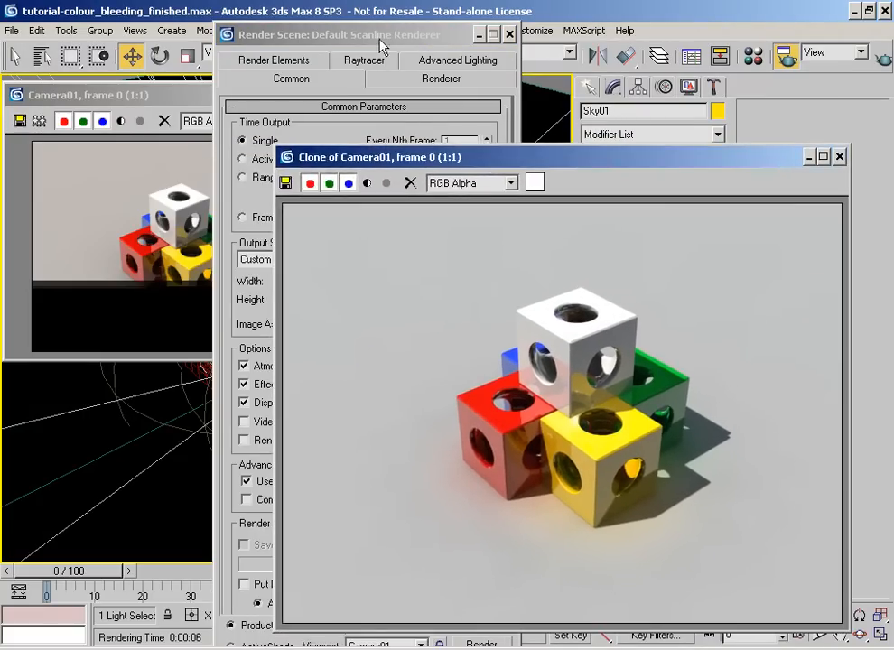
pyautogui.click(379, 43)
pyautogui.click(482, 643)
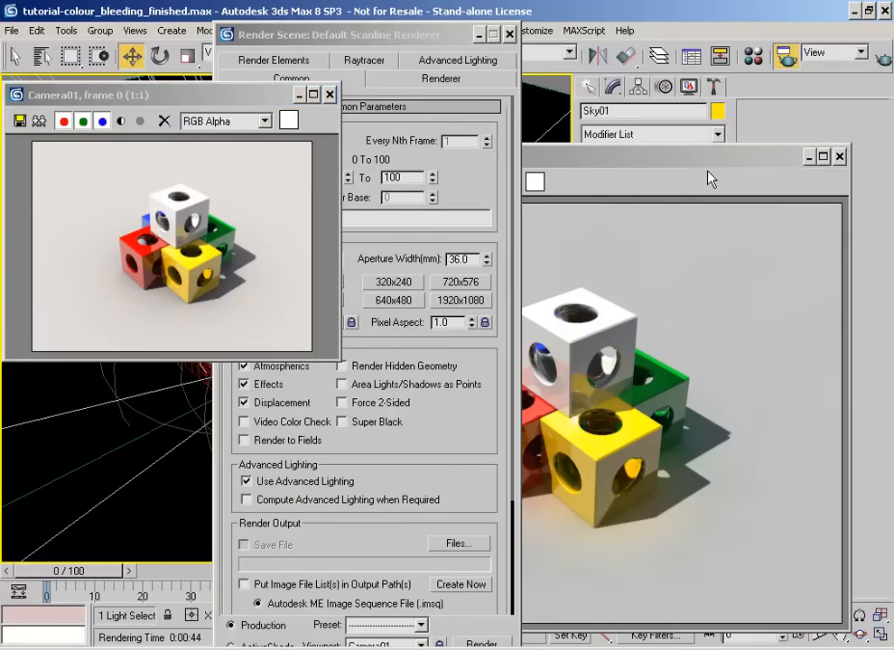
# Move the cloned render out of the way and examine the shadows around the cubes in the small skylight render.
pyautogui.moveTo(722, 154); pyautogui.dragTo(689, 204)
pyautogui.moveTo(547, 628); pyautogui.dragTo(565, 591)
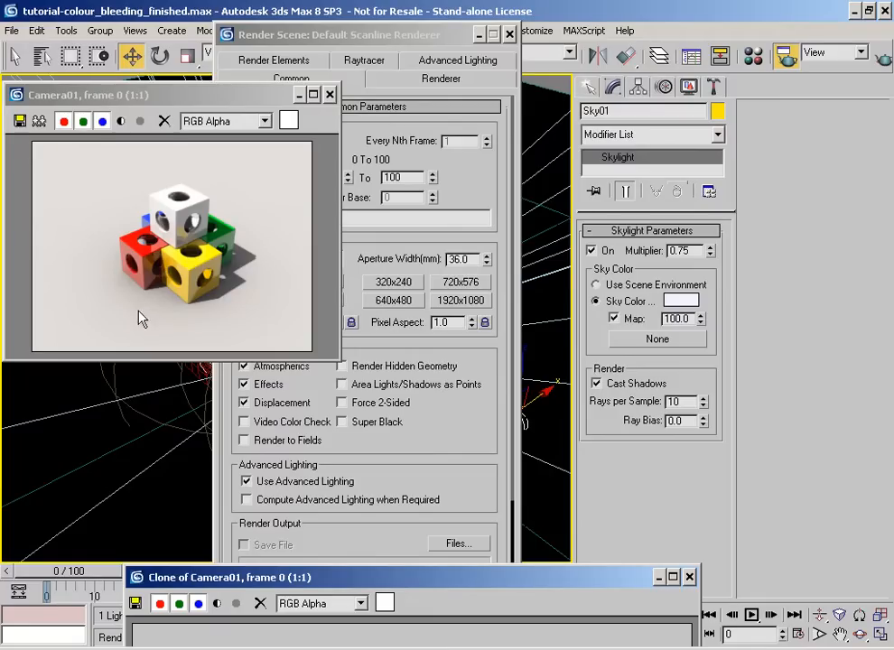
pyautogui.scroll(2, 152, 312)
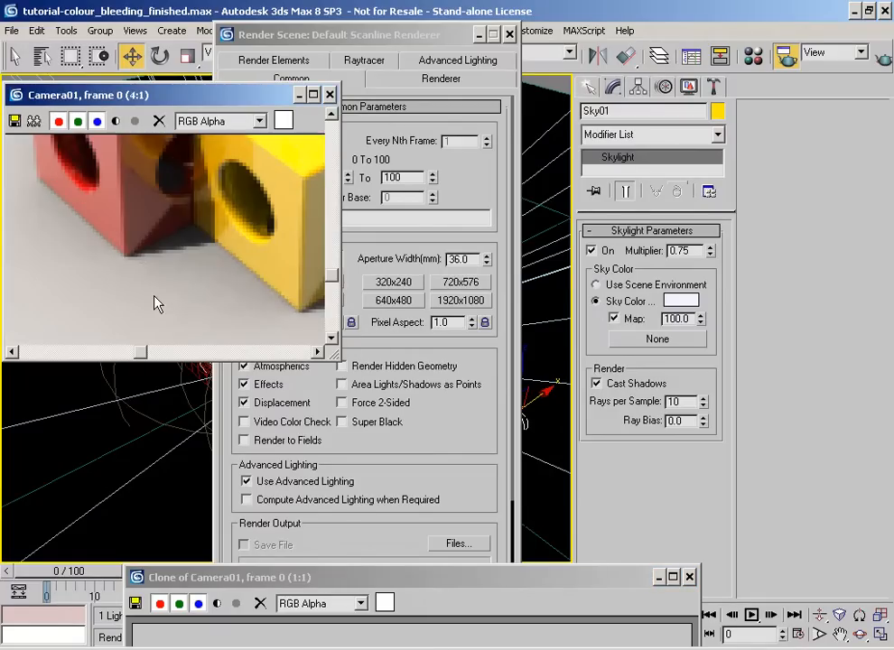
pyautogui.scroll(-1, 259, 321)
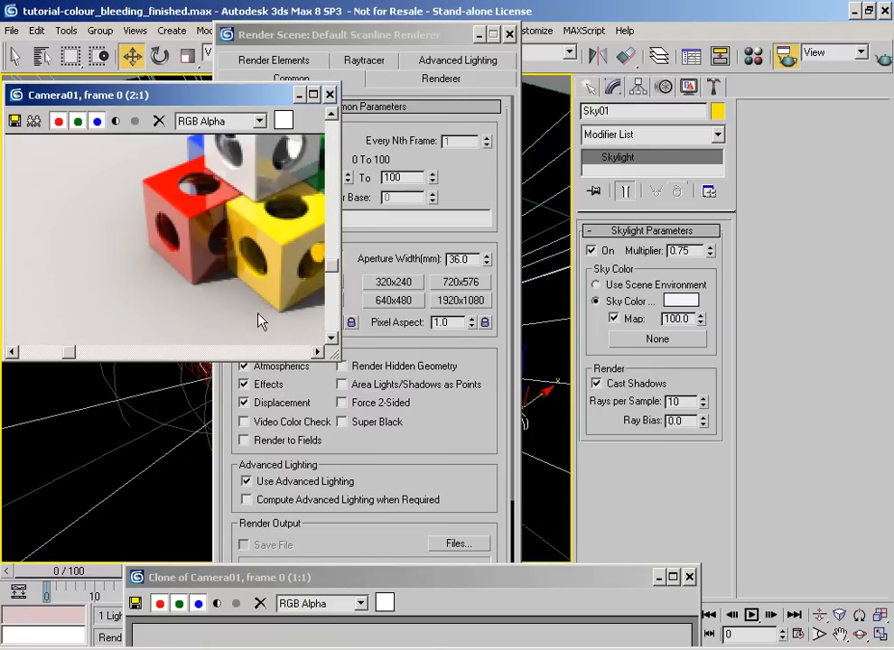
pyautogui.moveTo(267, 326); pyautogui.dragTo(175, 302, button='middle')
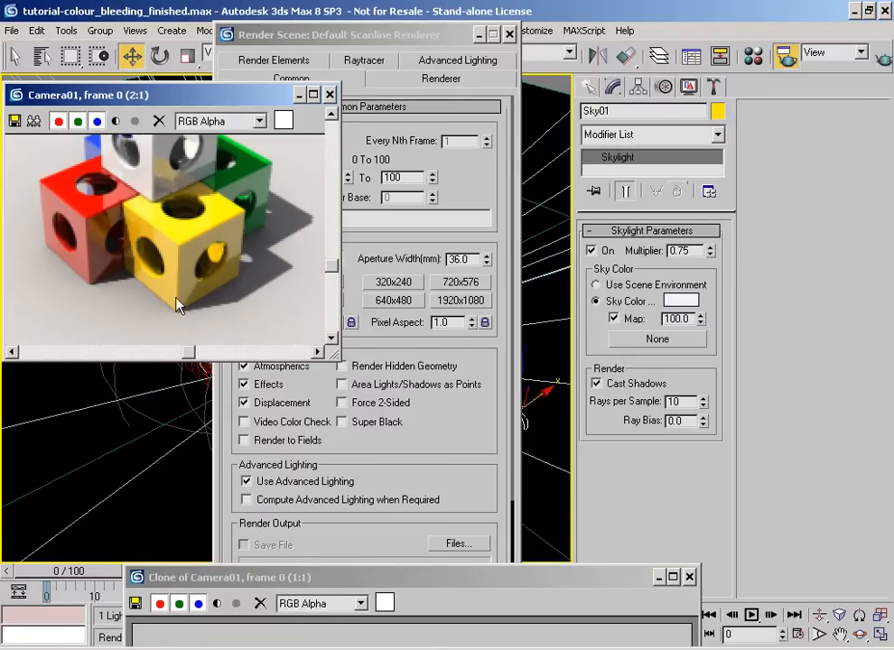
pyautogui.scroll(-1, 195, 298)
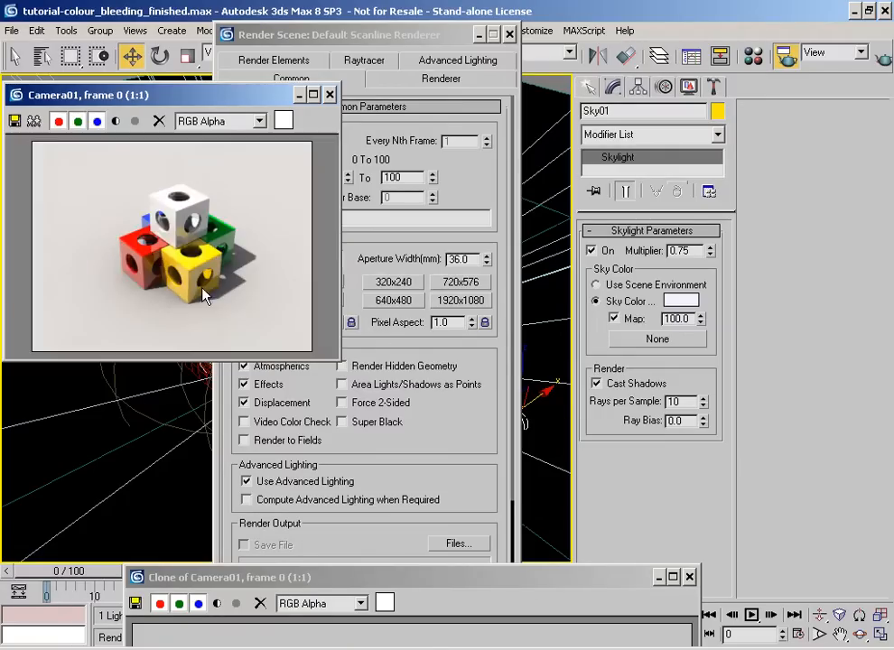
pyautogui.moveTo(154, 93); pyautogui.dragTo(174, 97)
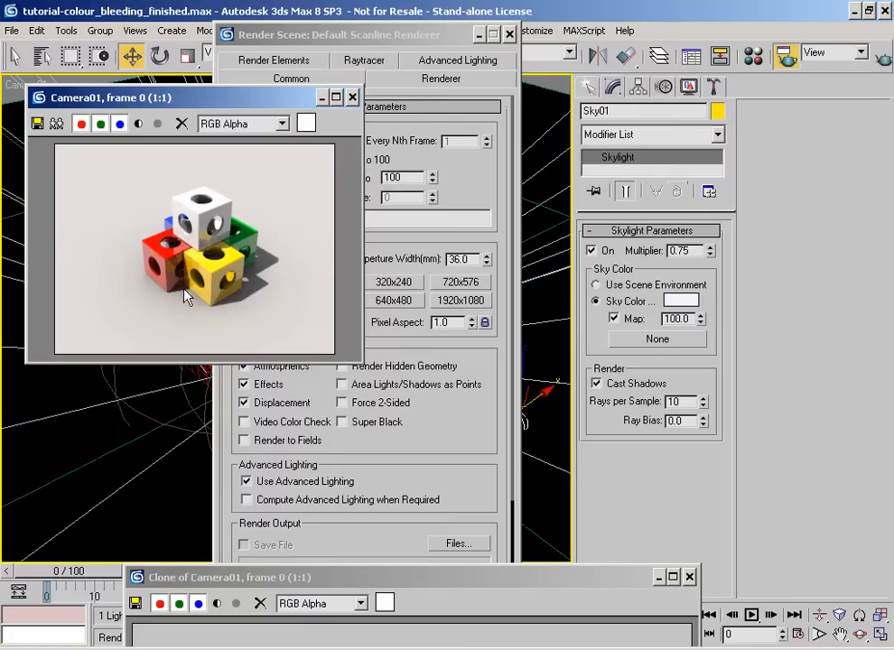
# Activate Light Tracer advanced lighting and position its settings between the render and the skylight parameters.
pyautogui.moveTo(423, 35); pyautogui.dragTo(474, 50)
pyautogui.click(529, 49)
pyautogui.click(474, 31)
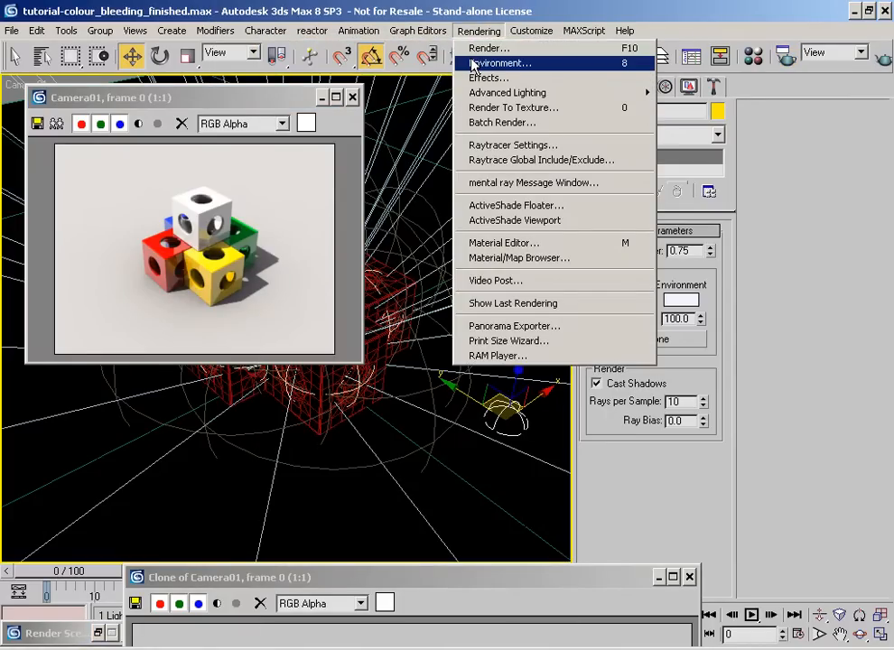
pyautogui.moveTo(475, 93)
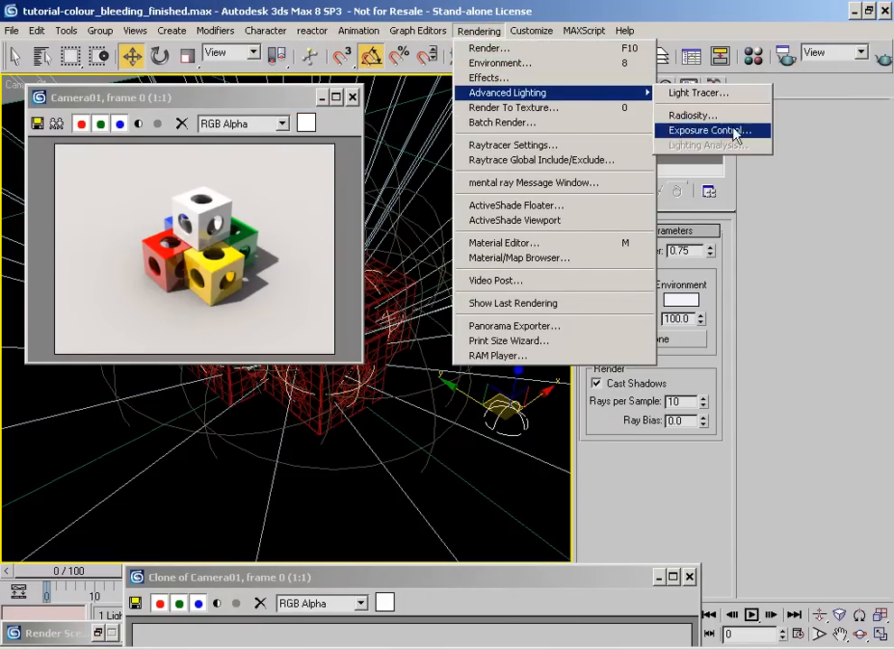
pyautogui.click(727, 98)
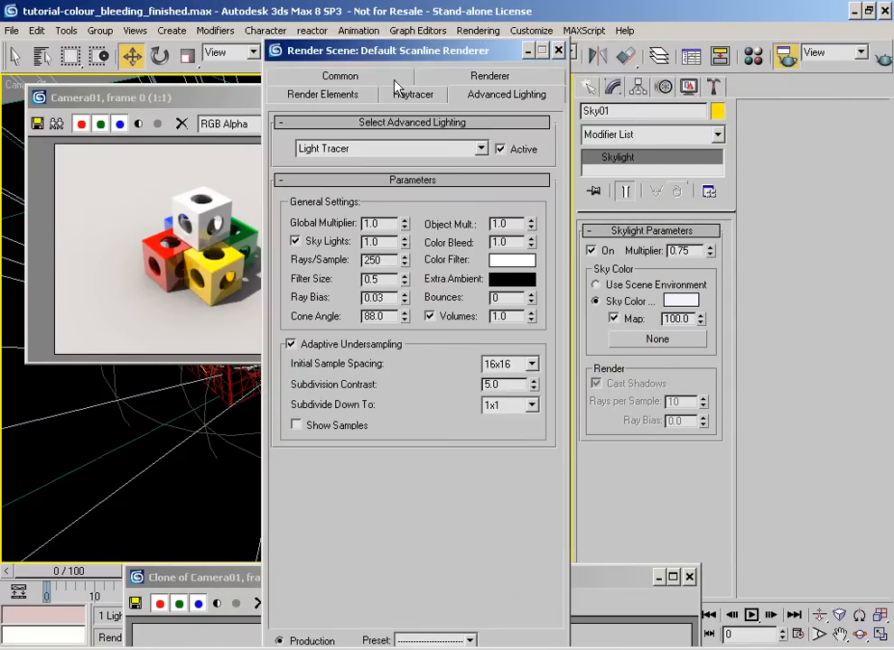
pyautogui.moveTo(360, 50); pyautogui.dragTo(465, 7)
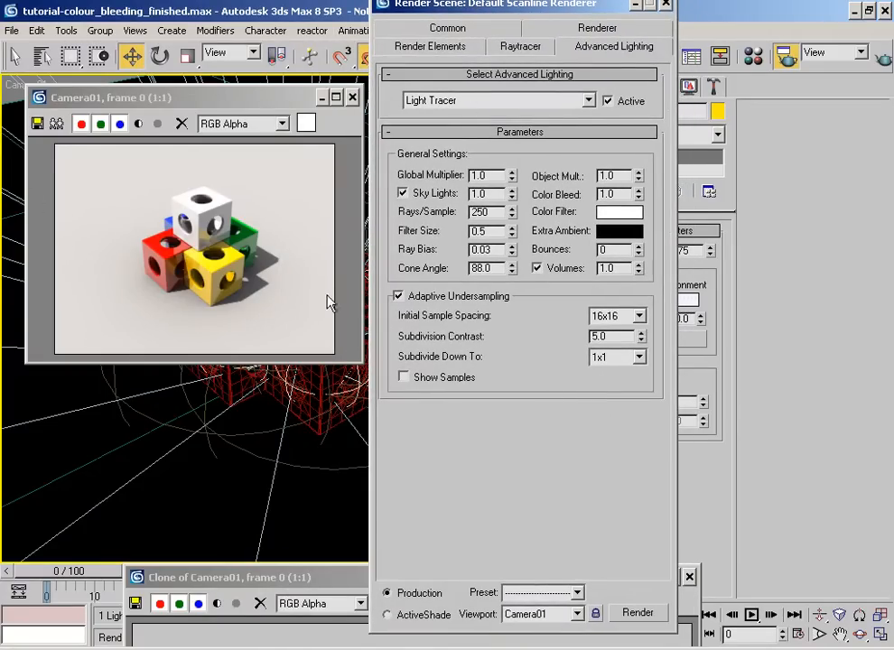
pyautogui.moveTo(614, 7); pyautogui.dragTo(558, 12)
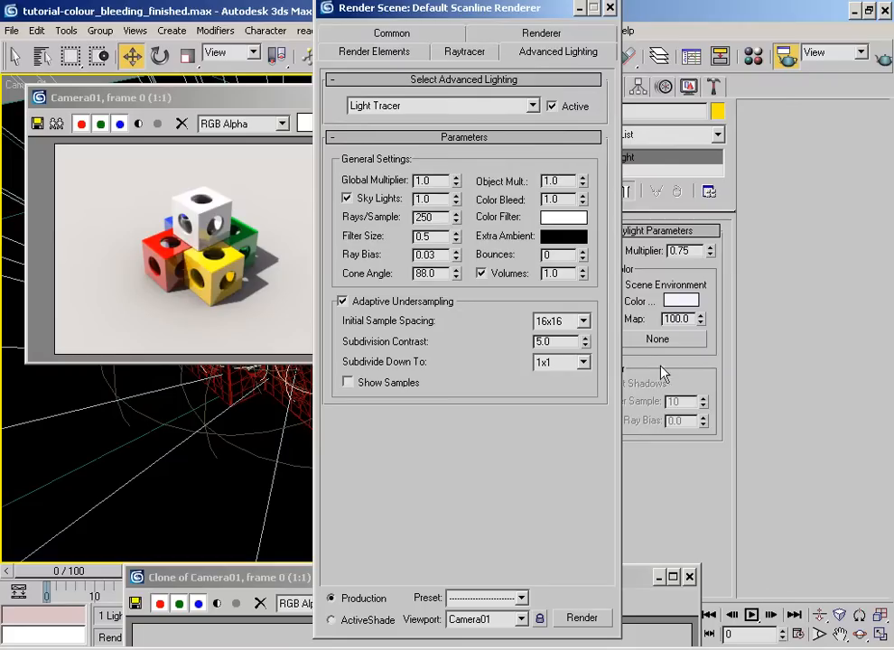
pyautogui.moveTo(462, 11); pyautogui.dragTo(391, 10)
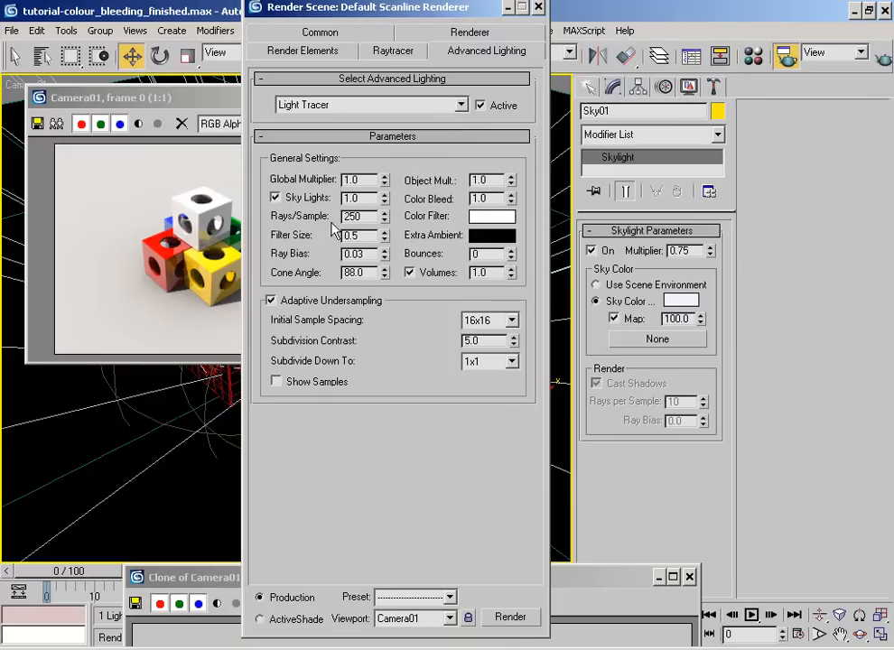
pyautogui.moveTo(316, 7); pyautogui.dragTo(359, 47)
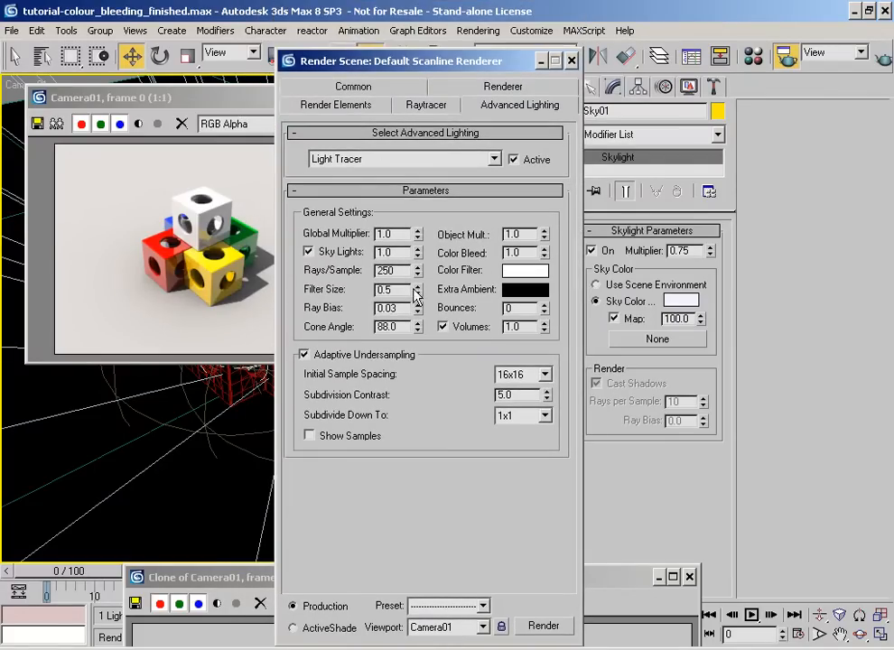
# Review the Light Tracer's general settings, including rays per sample, global multiplier, colour bleed, filter size and ray bias.
pyautogui.doubleClick(387, 270)
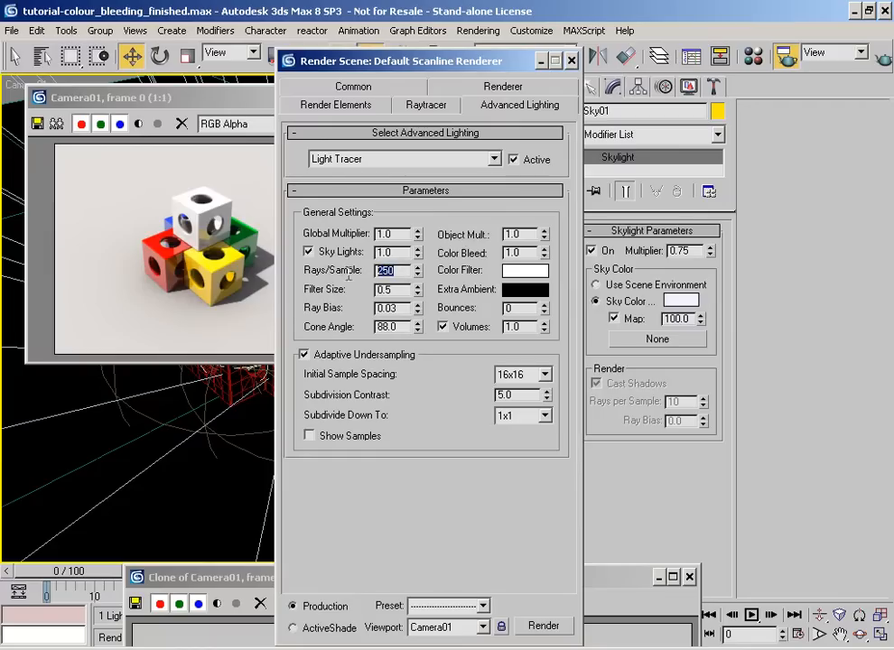
pyautogui.doubleClick(379, 235)
pyautogui.press('Tab')
pyautogui.doubleClick(517, 252)
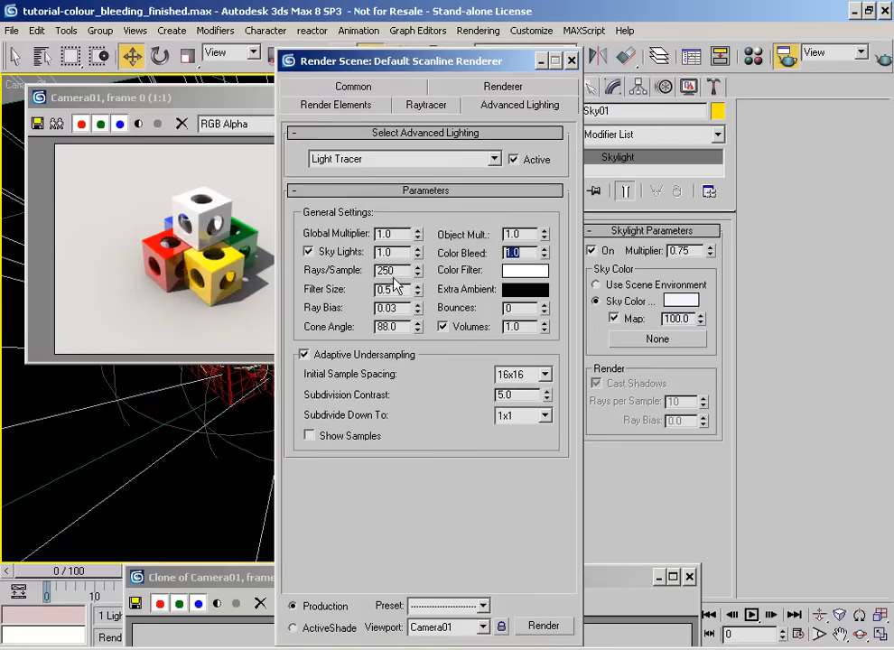
pyautogui.doubleClick(379, 271)
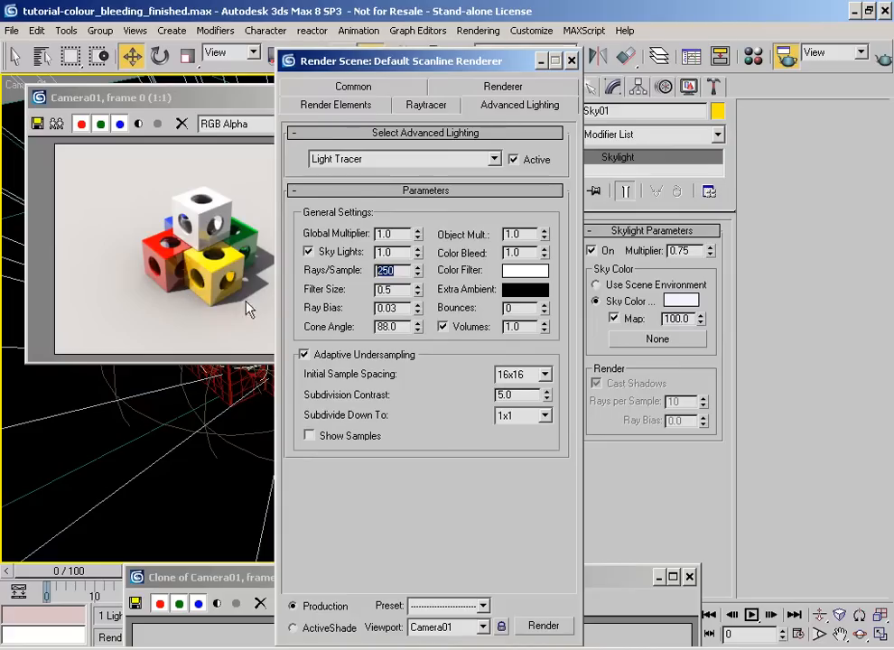
pyautogui.click(403, 271)
pyautogui.doubleClick(403, 271)
pyautogui.press('Tab')
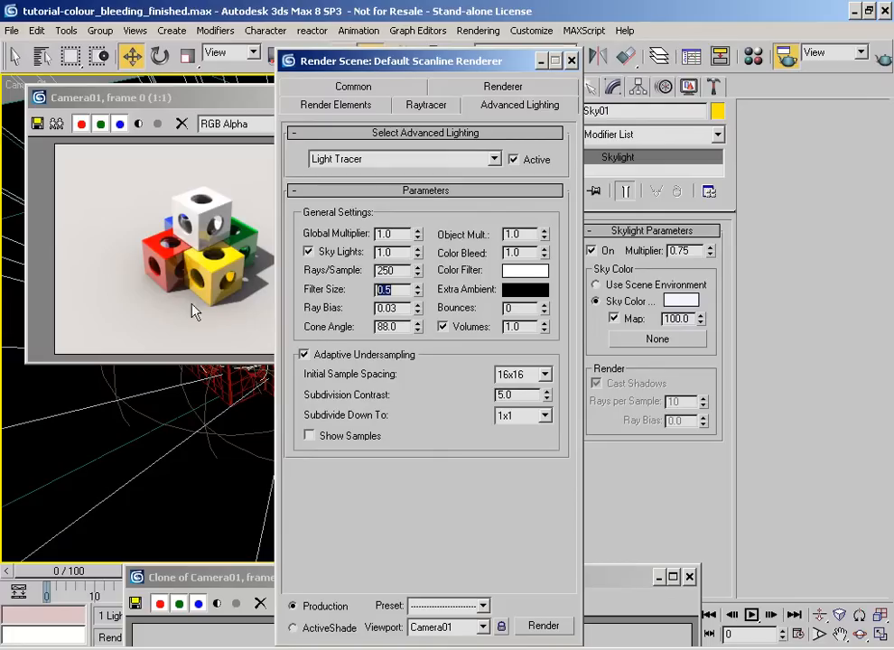
pyautogui.press('Tab')
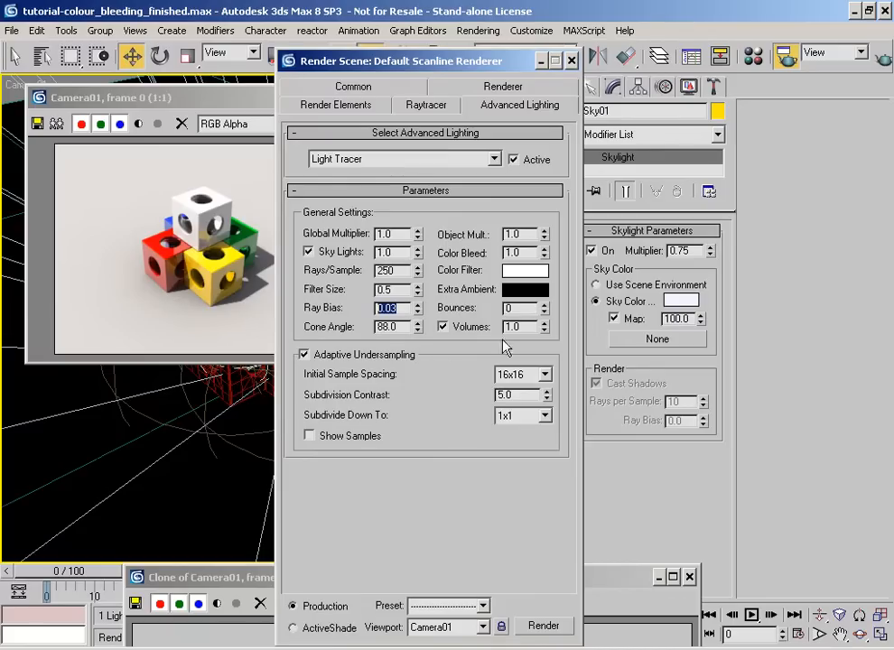
# Set the Light Tracer's bounces to 1 and render the Camera01 view with the cloned render moved aside.
pyautogui.press('Tab')
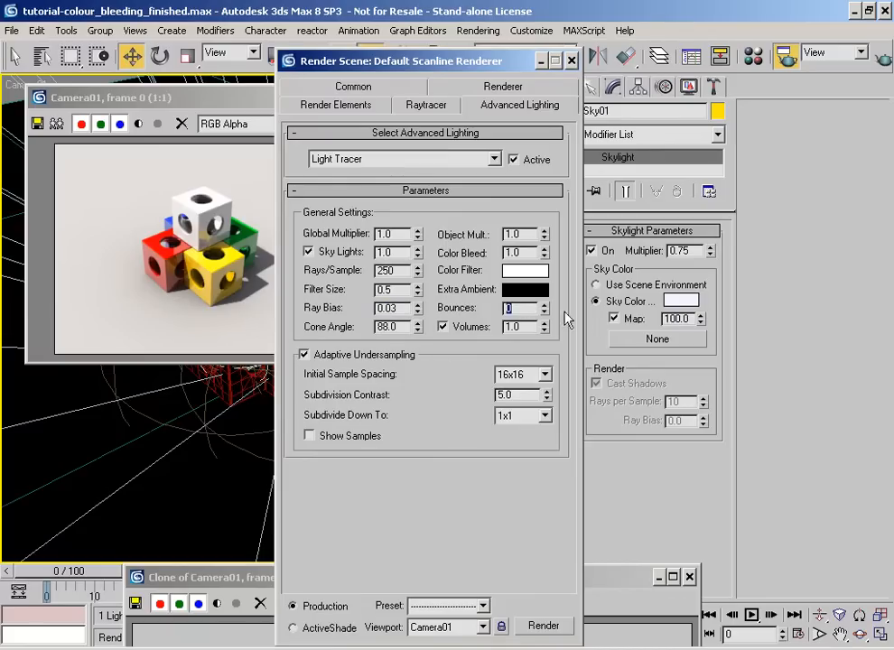
pyautogui.moveTo(226, 579); pyautogui.dragTo(254, 190)
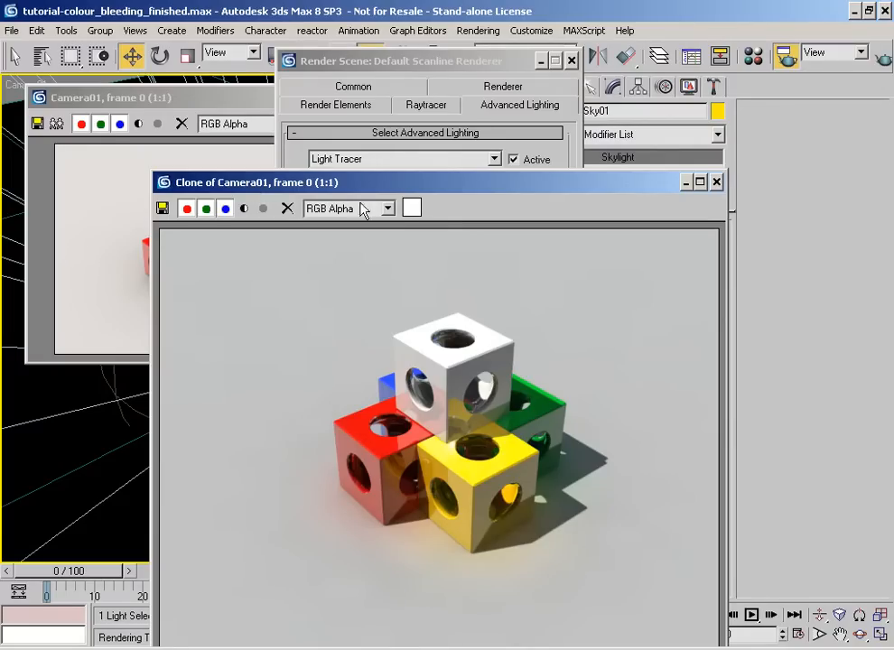
pyautogui.moveTo(338, 182)
pyautogui.mouseDown()
pyautogui.moveTo(707, 118)
pyautogui.moveTo(728, 76)
pyautogui.moveTo(797, 80)
pyautogui.mouseUp()
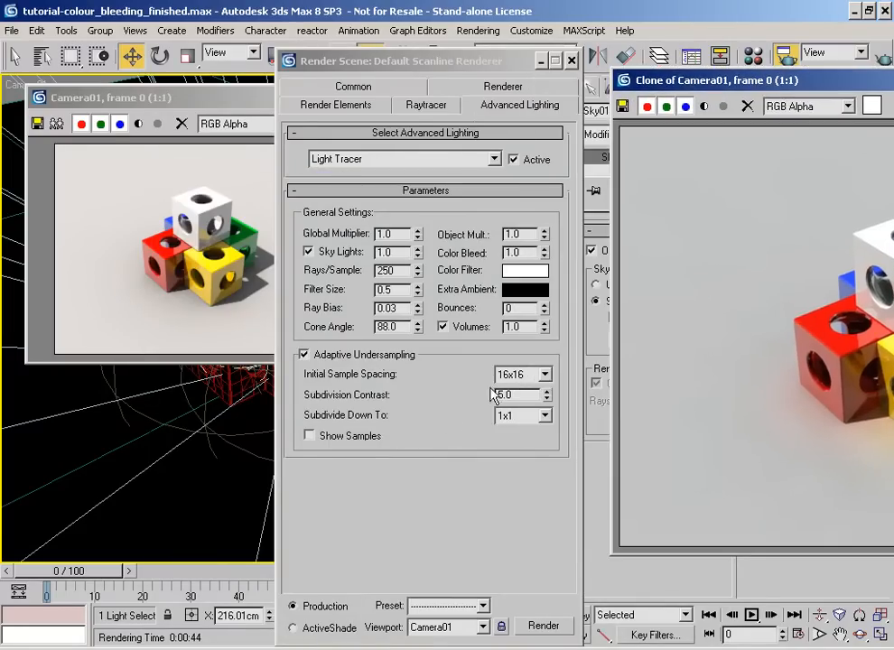
pyautogui.click(517, 347)
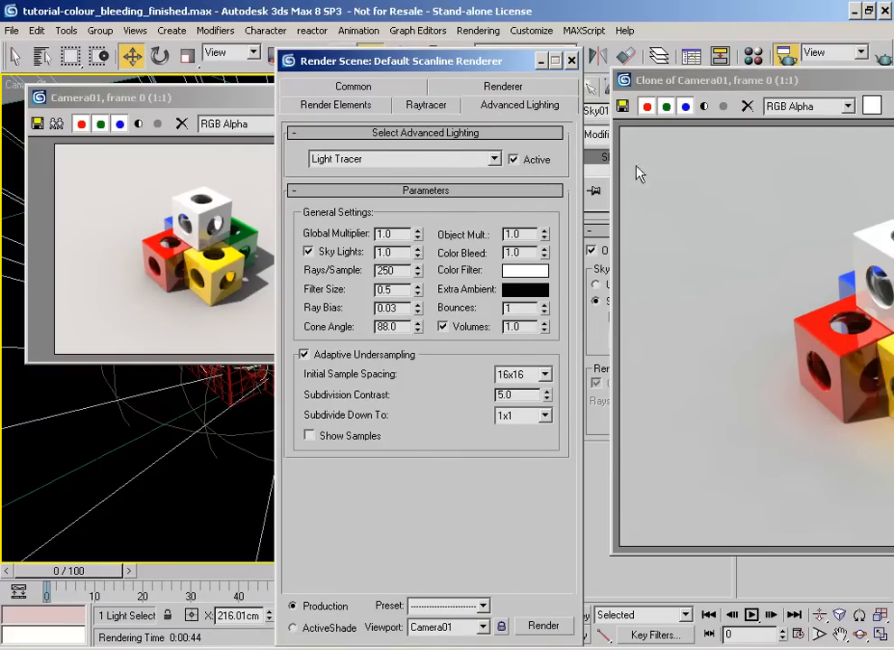
pyautogui.click(883, 57)
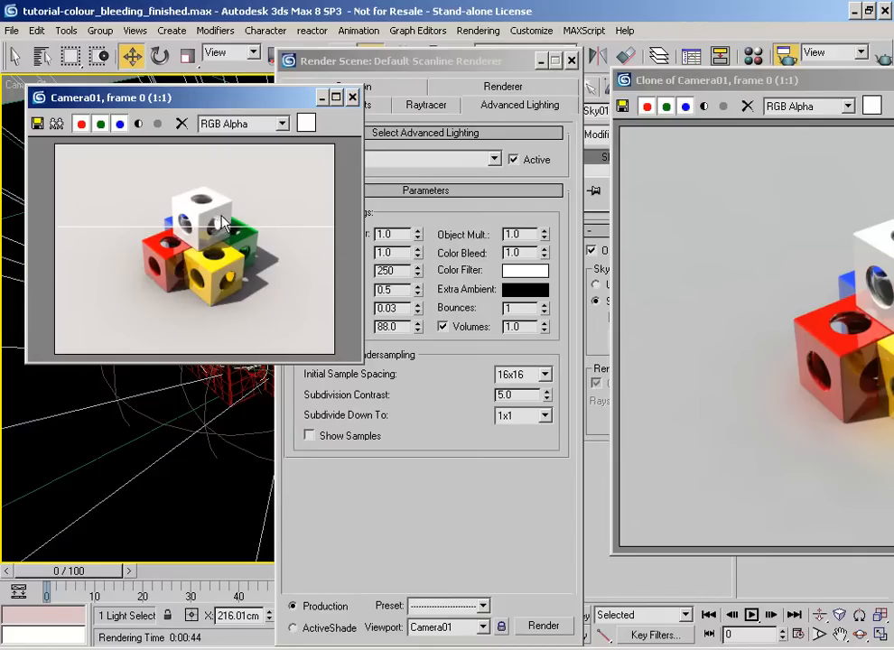
# Inspect the Light Tracer render up close, then place the cloned fake-lighting render beside it for comparison.
pyautogui.keyDown('ctrl'); pyautogui.click(176, 246); pyautogui.keyUp('ctrl')
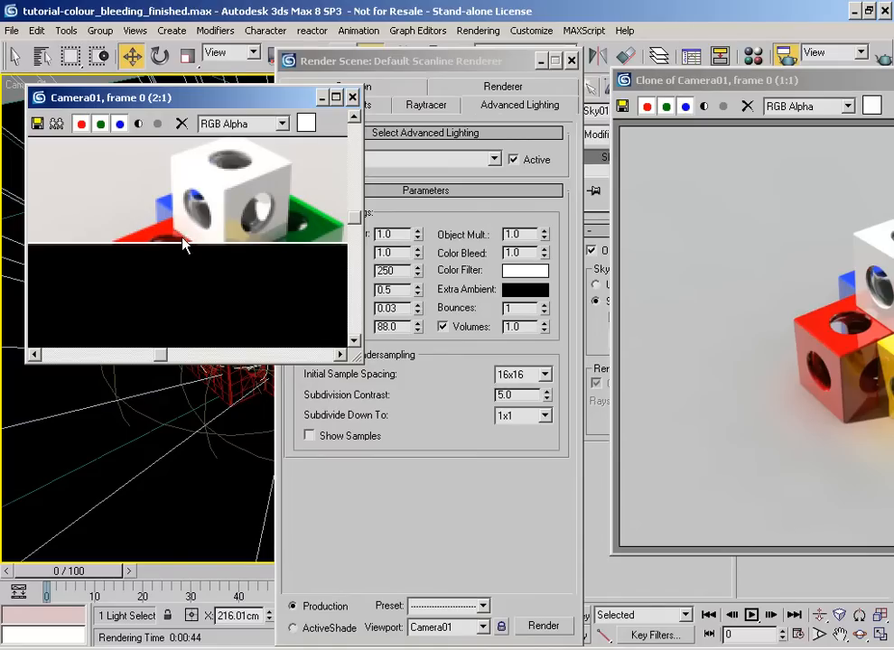
pyautogui.keyDown('ctrl'); pyautogui.rightClick(183, 244); pyautogui.keyUp('ctrl')
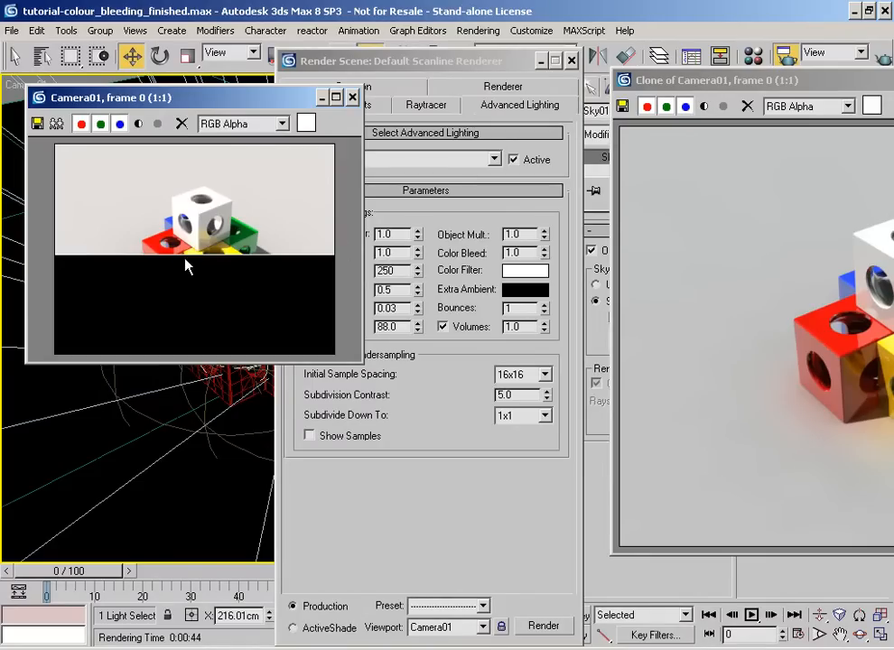
pyautogui.scroll(1, 187, 254)
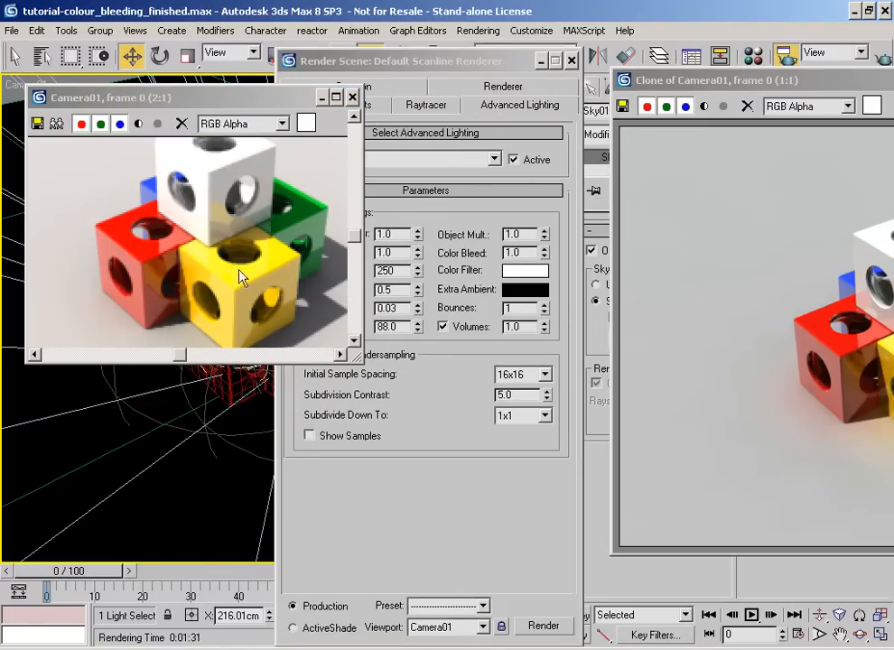
pyautogui.scroll(-1, 235, 253)
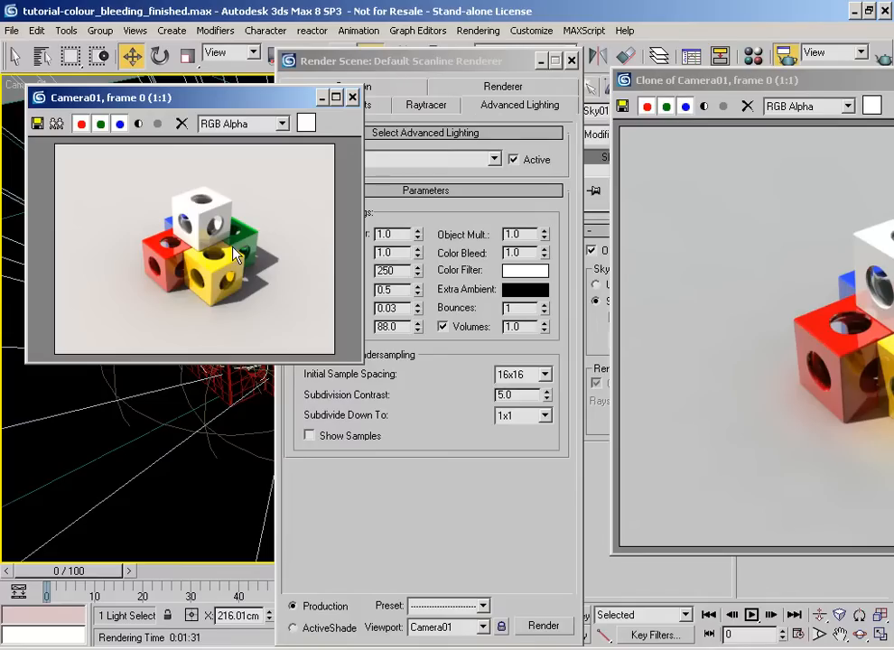
pyautogui.moveTo(659, 84)
pyautogui.mouseDown()
pyautogui.moveTo(430, 84)
pyautogui.moveTo(375, 68)
pyautogui.moveTo(340, 34)
pyautogui.mouseUp()
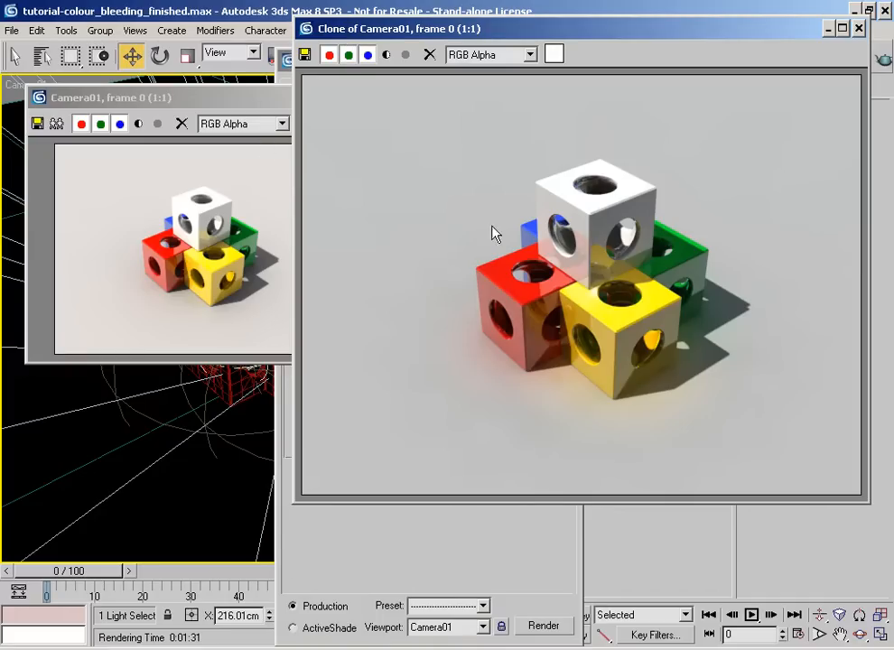
# Arrange the Light Tracer render and the cloned fake-lighting render so both images are fully exposed, and compare their lighting and colour bleeding.
pyautogui.moveTo(325, 28); pyautogui.dragTo(387, 45)
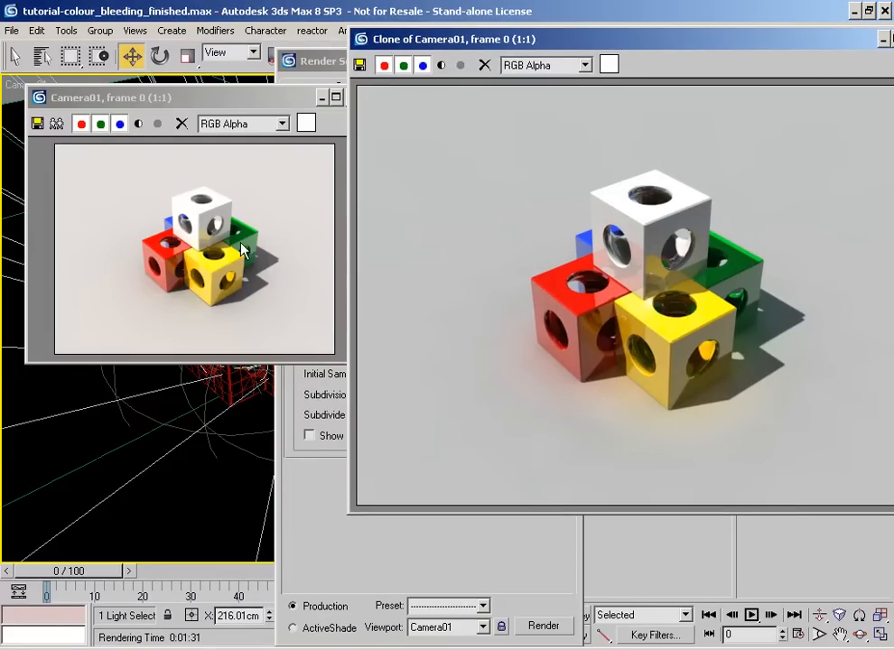
pyautogui.moveTo(254, 102); pyautogui.dragTo(788, 340)
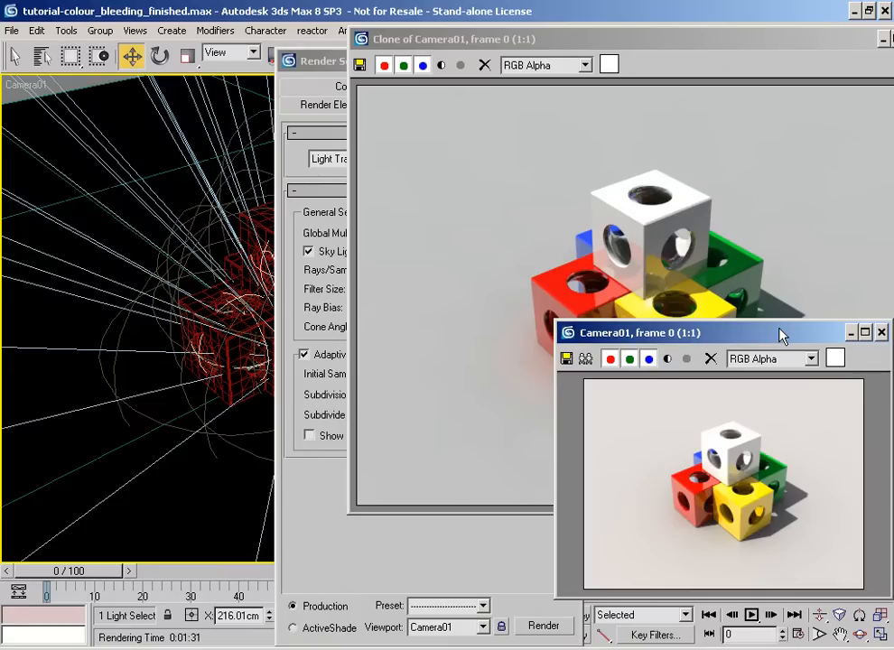
pyautogui.moveTo(783, 336); pyautogui.dragTo(278, 348)
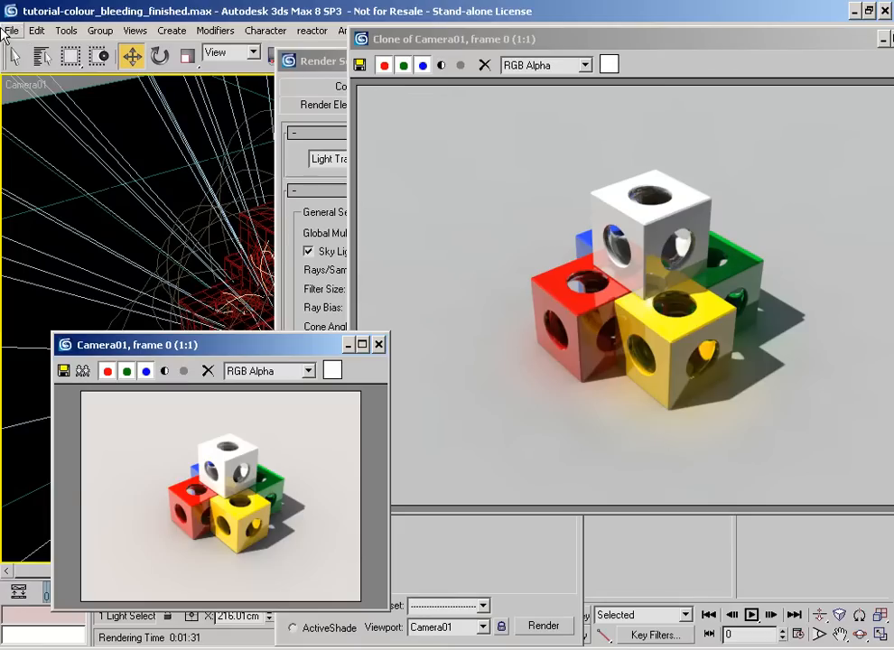
# Save a copy of the scene as "tutorial-colour_bleeding_finished - light tracer.max" and reposition the Light Tracer render beside the clone.
pyautogui.click(12, 30)
pyautogui.click(72, 137)
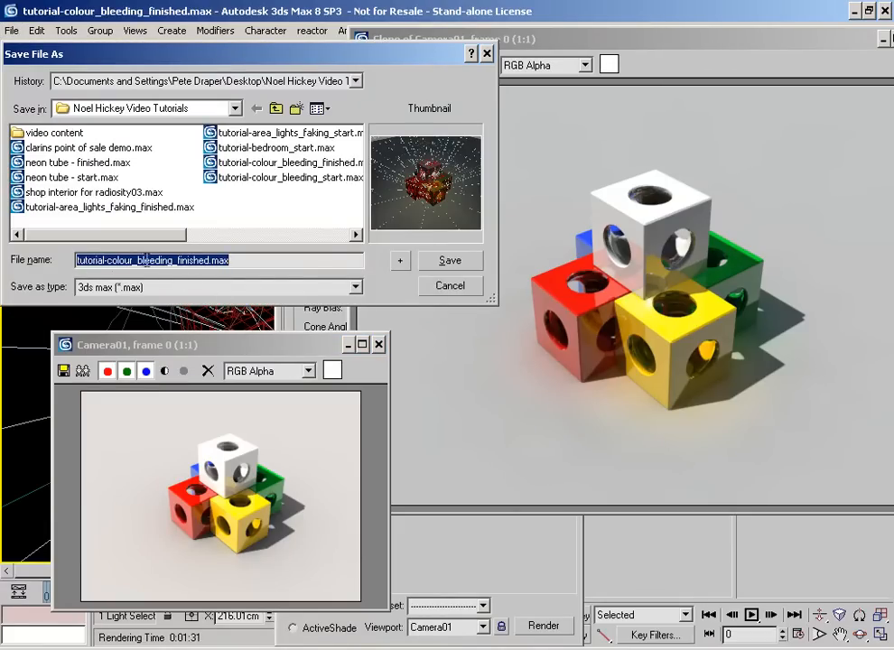
pyautogui.click(211, 260)
pyautogui.write('- l')
pyautogui.write('ight tracer')
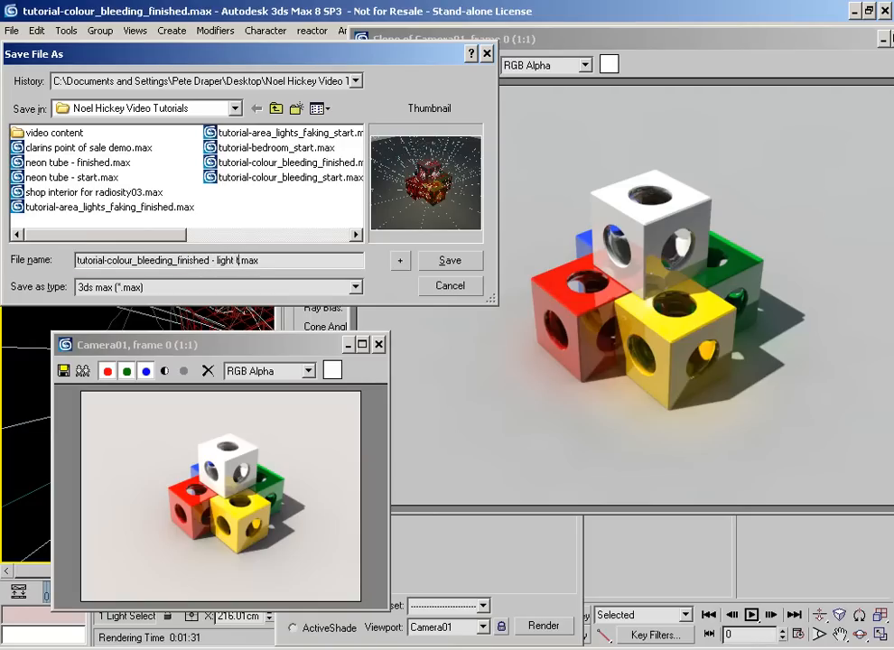
pyautogui.press('Return')
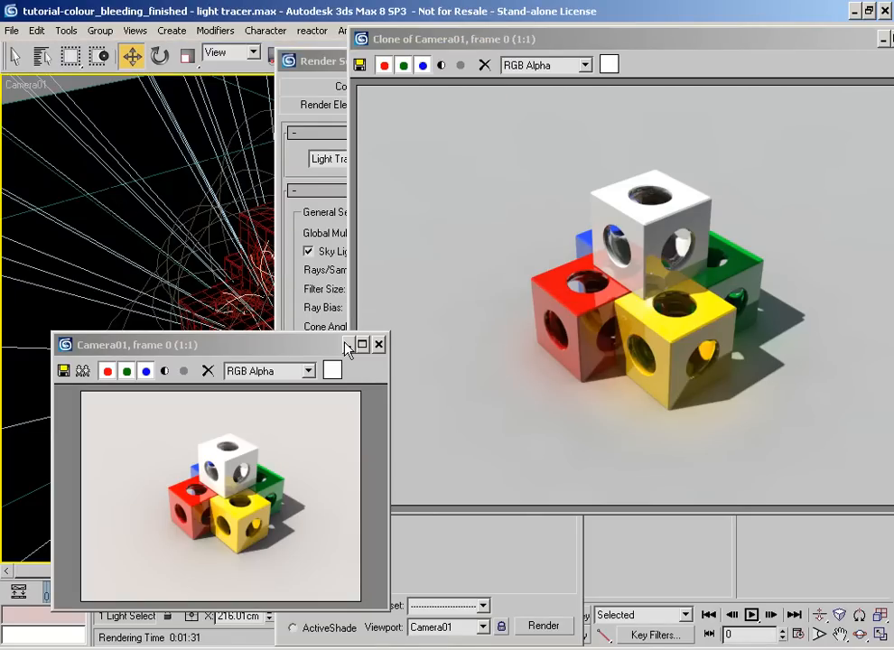
pyautogui.moveTo(206, 344); pyautogui.dragTo(296, 289)
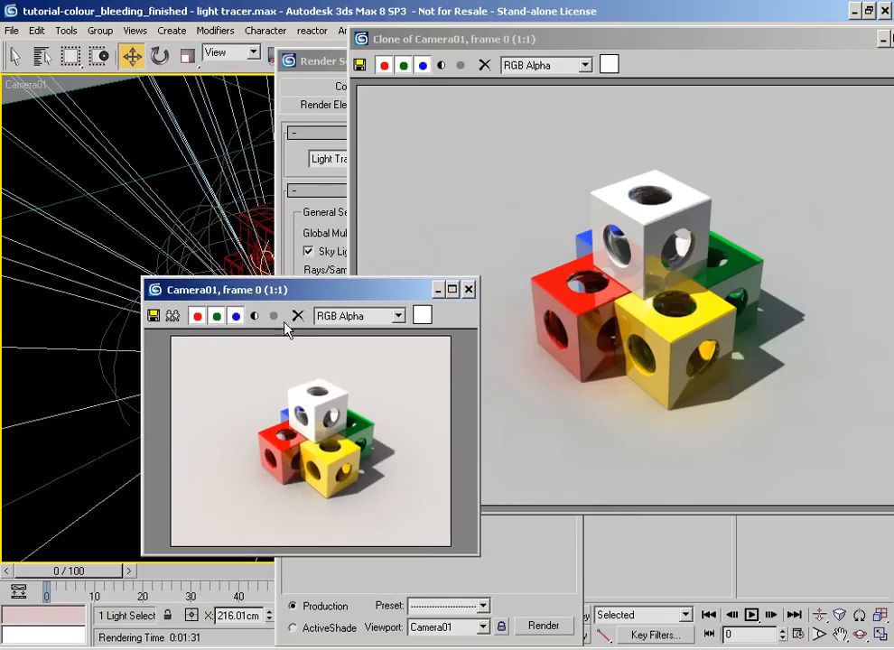